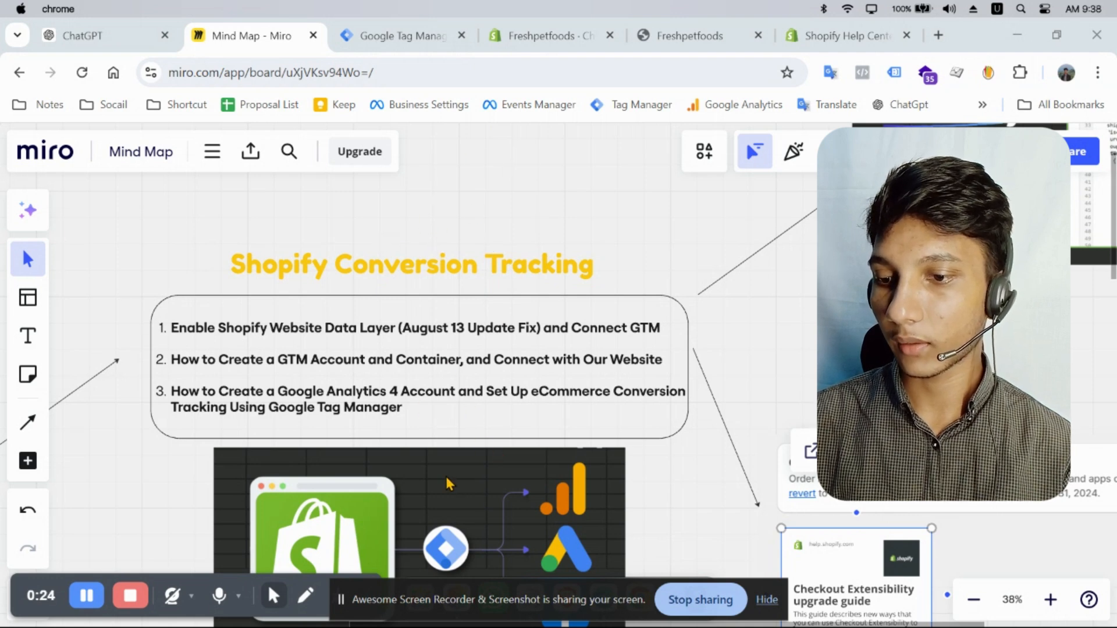
Review the Shopify Conversion Tracking outline, its diagram, and the notes on deprecated order status scripts and Checkout Extensibility on the Miro board
{"action": "scroll", "coordinate": [441, 473], "scroll_direction": "down", "scroll_amount": 1}
{"action": "scroll", "coordinate": [440, 478], "scroll_direction": "down", "scroll_amount": 5}
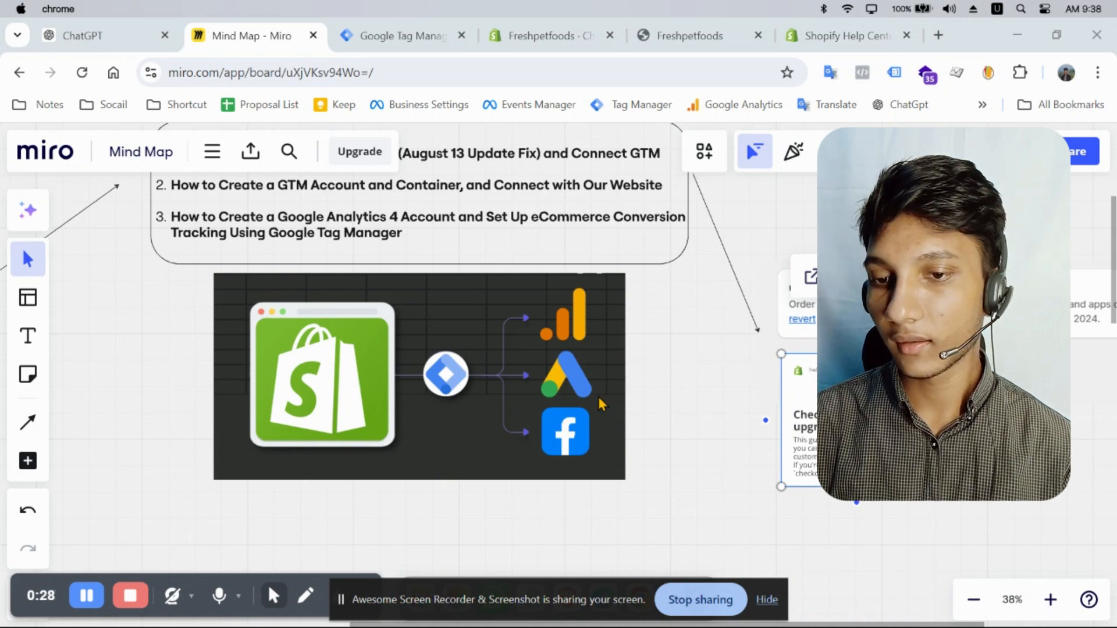
{"action": "scroll", "coordinate": [691, 257], "scroll_direction": "up", "scroll_amount": 3}
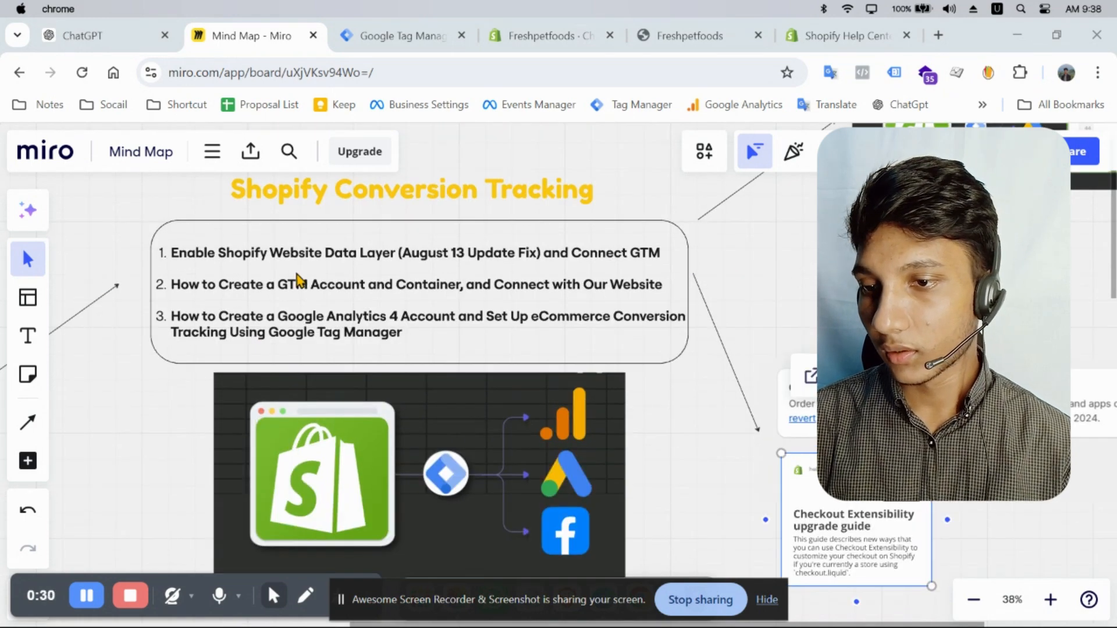
{"action": "scroll", "coordinate": [442, 288], "scroll_direction": "right", "scroll_amount": 5}
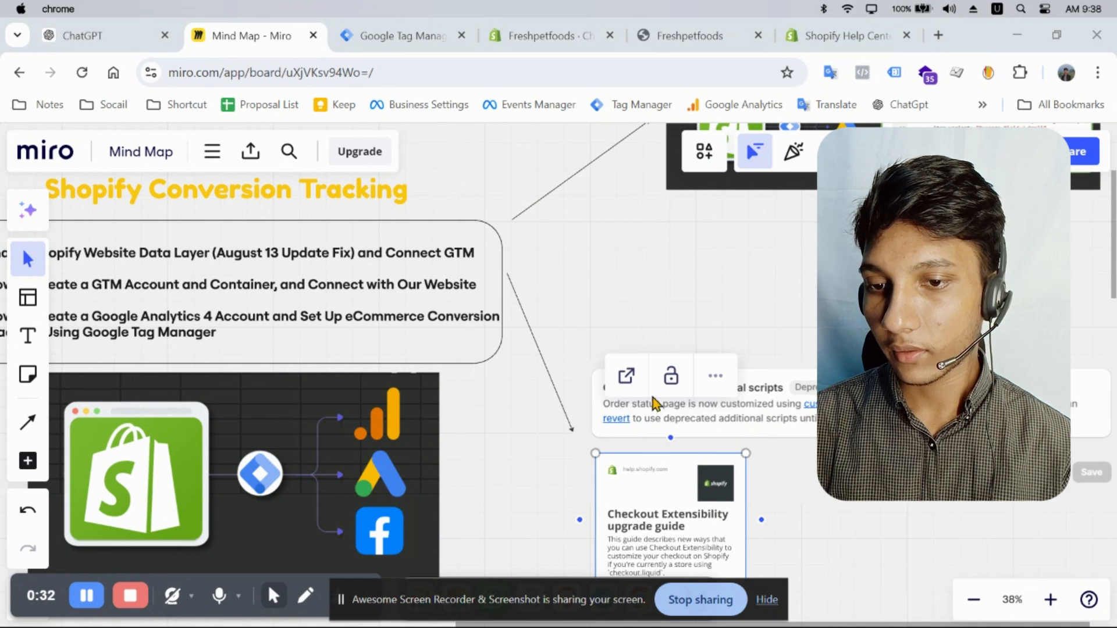
{"action": "scroll", "coordinate": [756, 262], "scroll_direction": "down", "scroll_amount": 3}
{"action": "scroll", "coordinate": [755, 262], "scroll_direction": "right", "scroll_amount": 4}
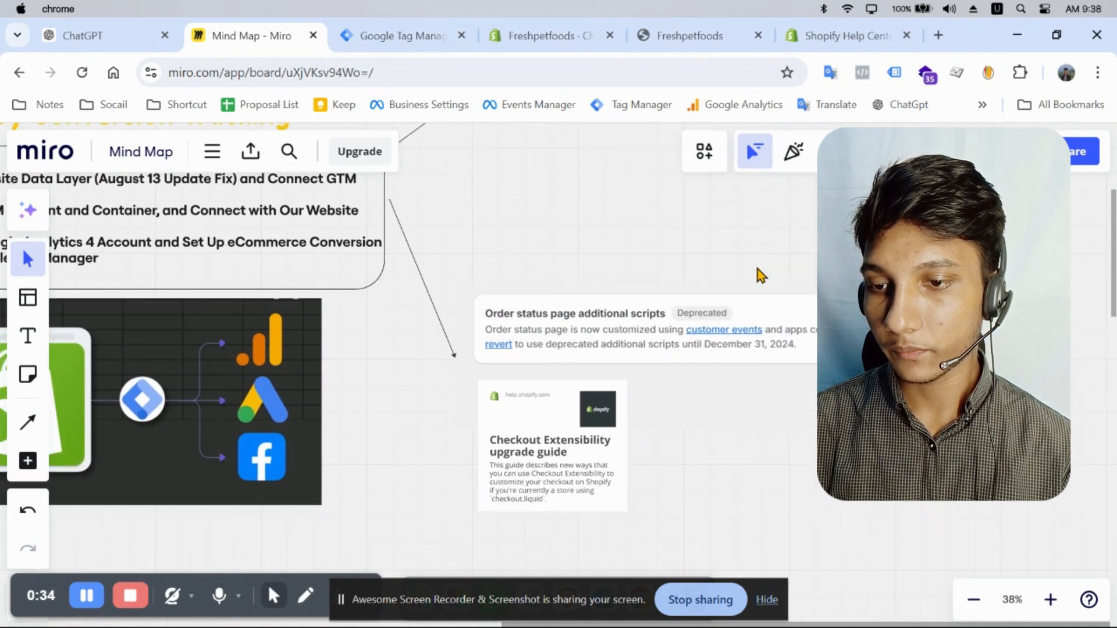
{"action": "scroll", "coordinate": [676, 336], "scroll_direction": "up", "scroll_amount": 1}
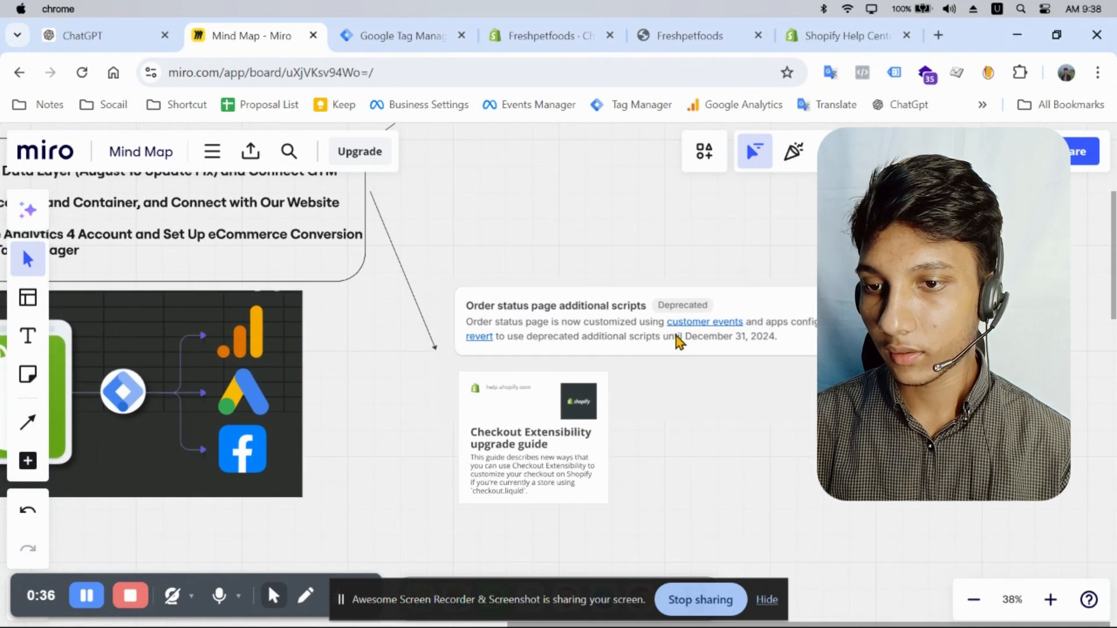
{"action": "scroll", "coordinate": [676, 336], "scroll_direction": "up", "scroll_amount": 4}
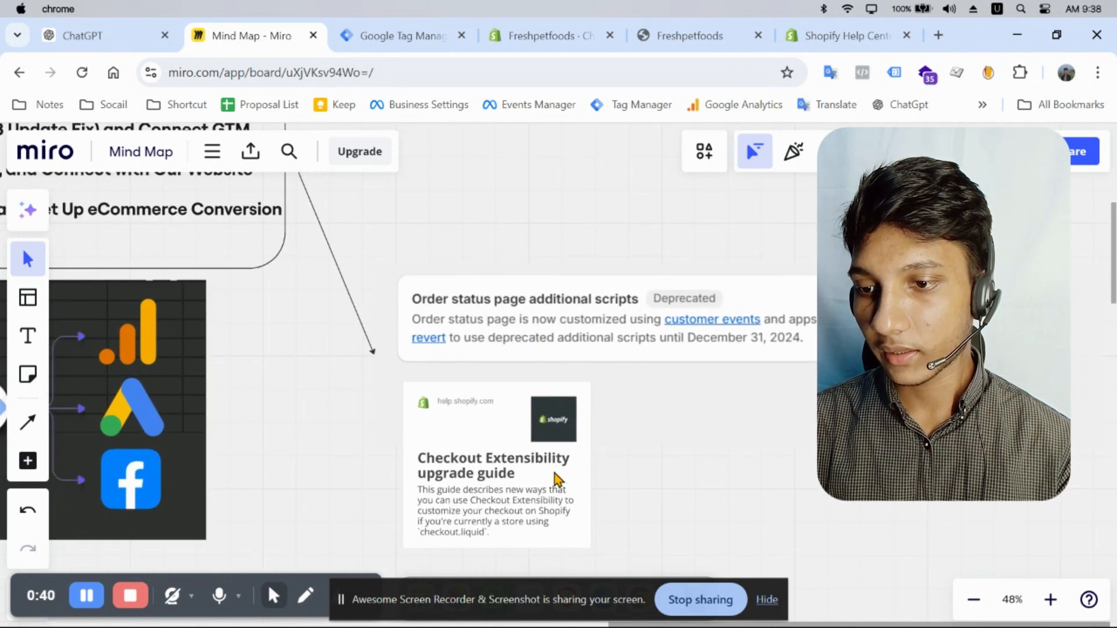
{"action": "scroll", "coordinate": [562, 346], "scroll_direction": "down", "scroll_amount": 1}
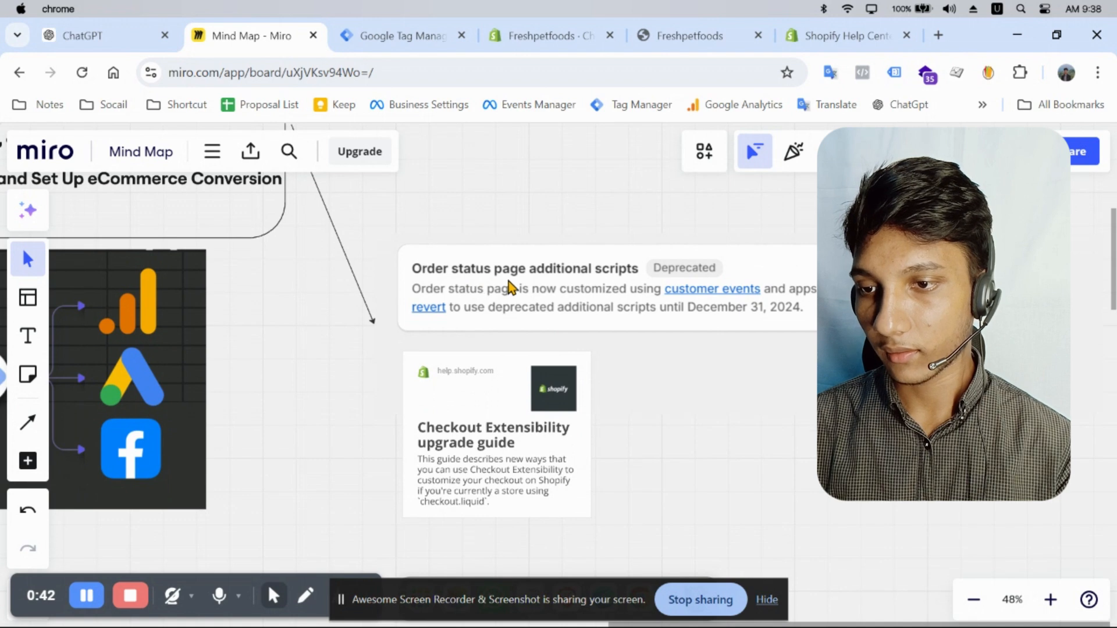
Consult the Shopify Help Center article, return to the store's checkout settings, and open customer events from the deprecated additional scripts notice
{"action": "left_click", "coordinate": [822, 40]}
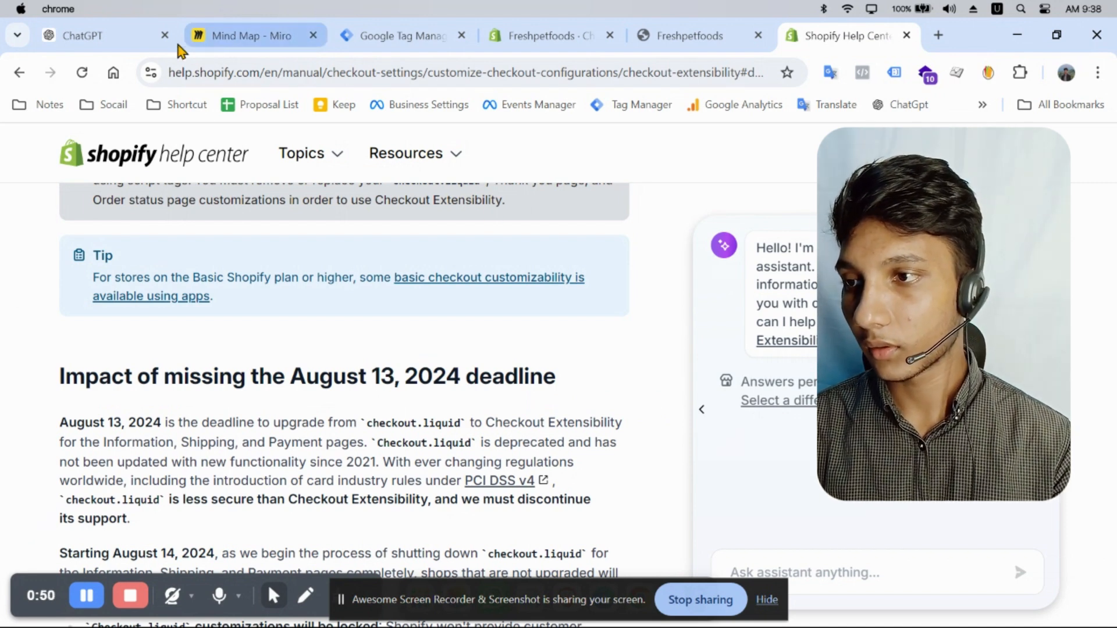
{"action": "left_click", "coordinate": [538, 36]}
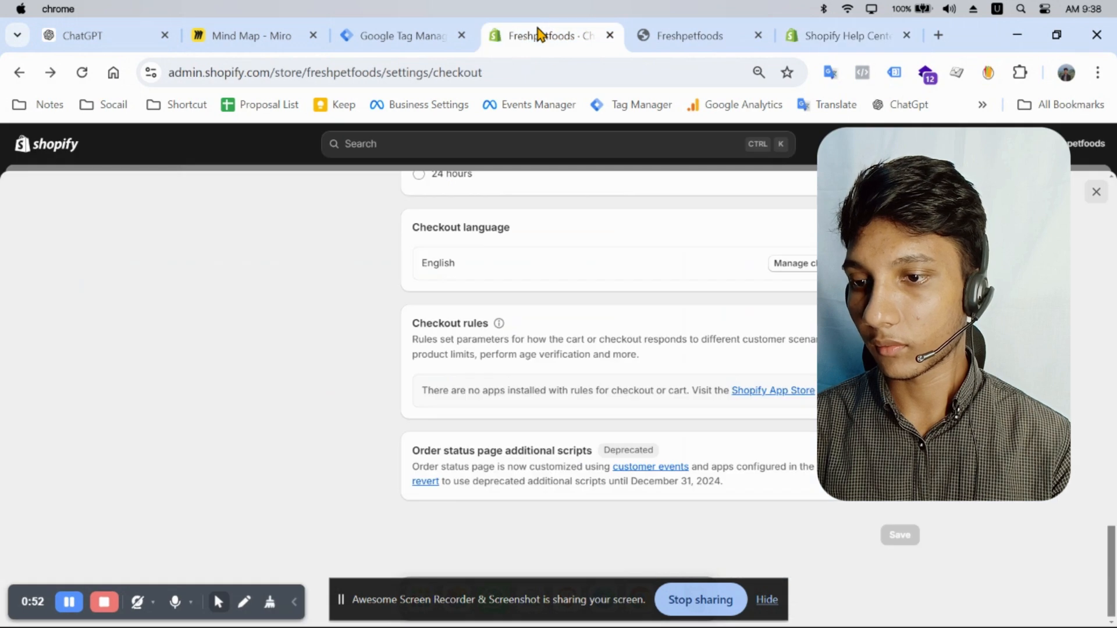
{"action": "left_click", "coordinate": [653, 472]}
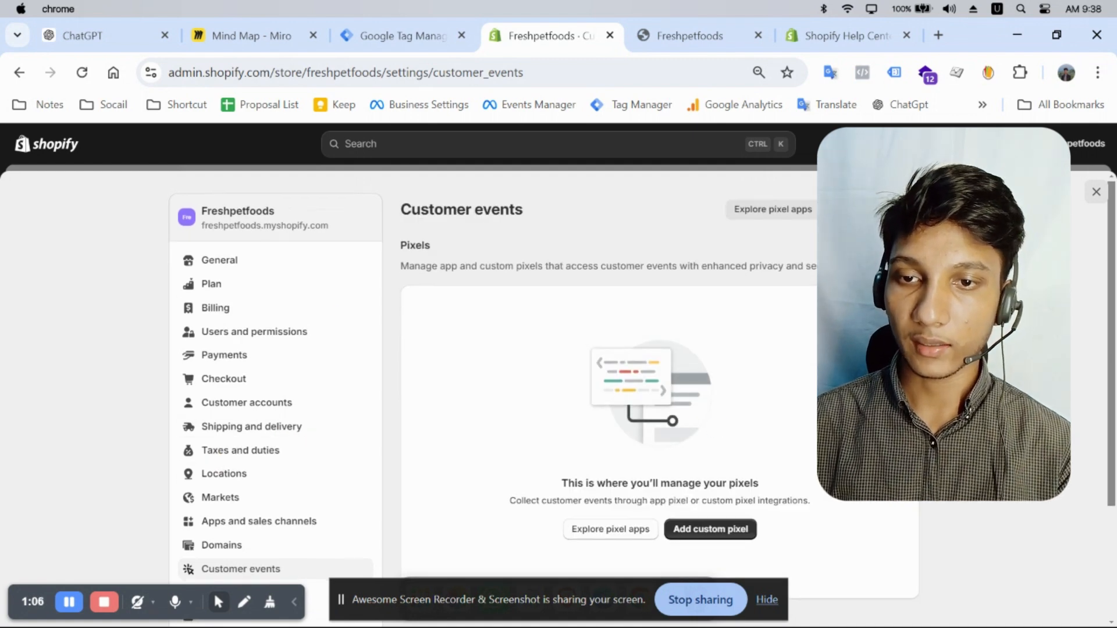
{"action": "scroll", "coordinate": [736, 301], "scroll_direction": "down", "scroll_amount": 3}
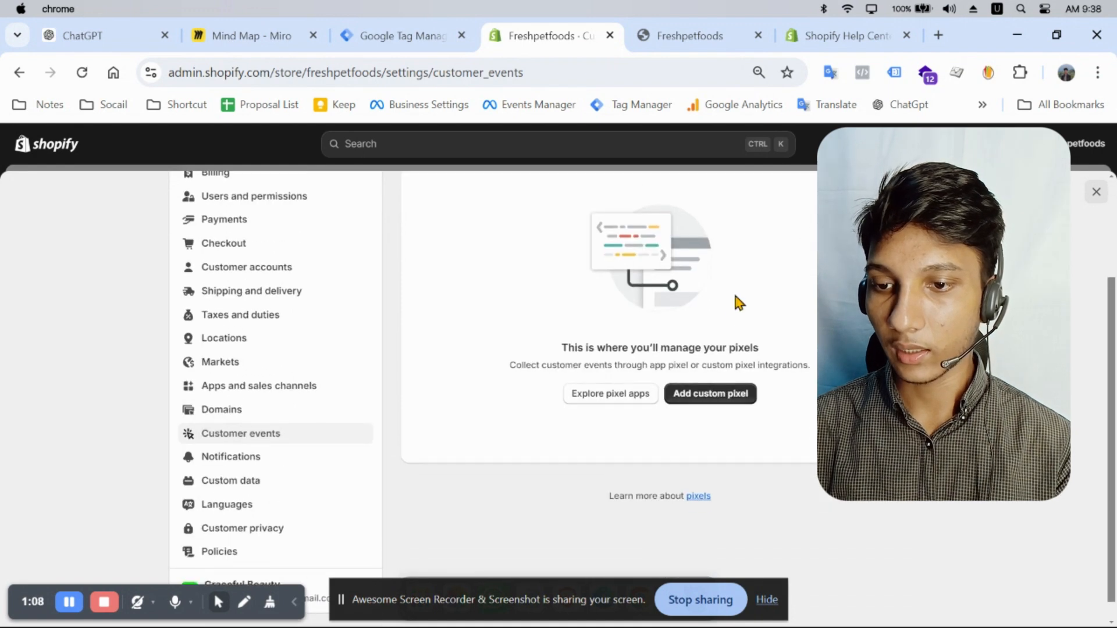
{"action": "scroll", "coordinate": [613, 424], "scroll_direction": "up", "scroll_amount": 1}
{"action": "scroll", "coordinate": [780, 252], "scroll_direction": "up", "scroll_amount": 3}
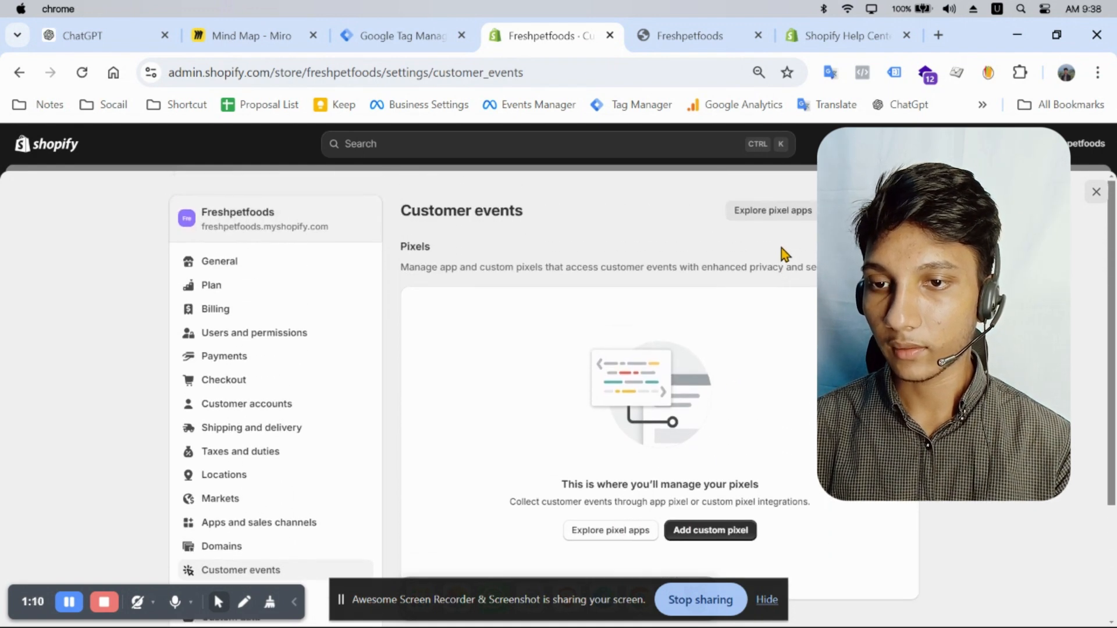
Explore the pixel apps in the Shopify App Store and view the pricing plans of Elevar Conversion Tracking
{"action": "left_click", "coordinate": [785, 217]}
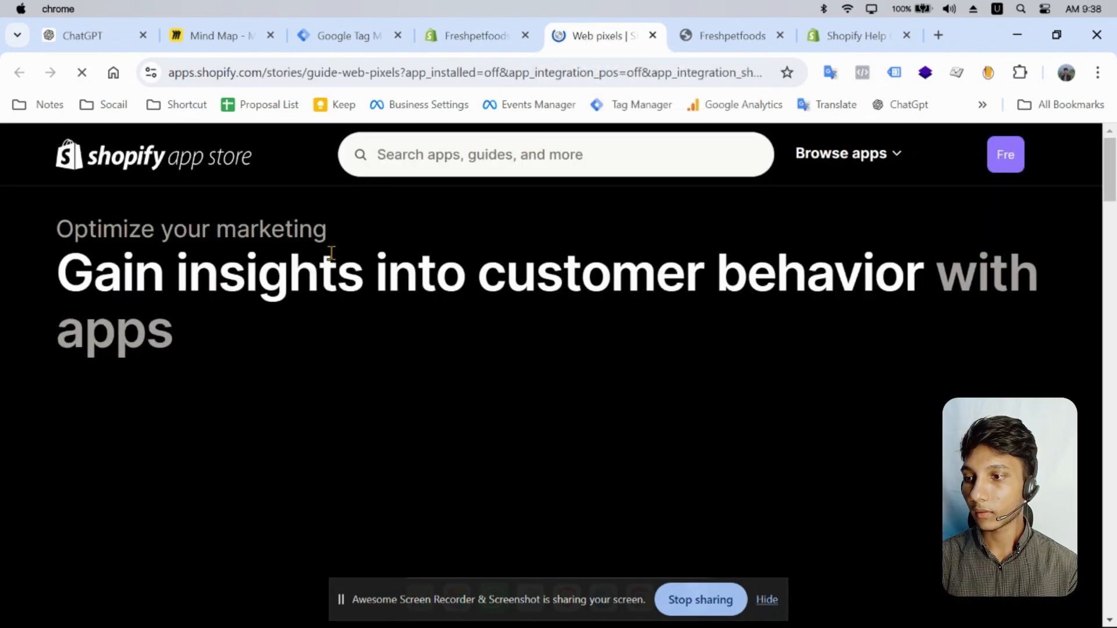
{"action": "scroll", "coordinate": [396, 279], "scroll_direction": "down", "scroll_amount": 5}
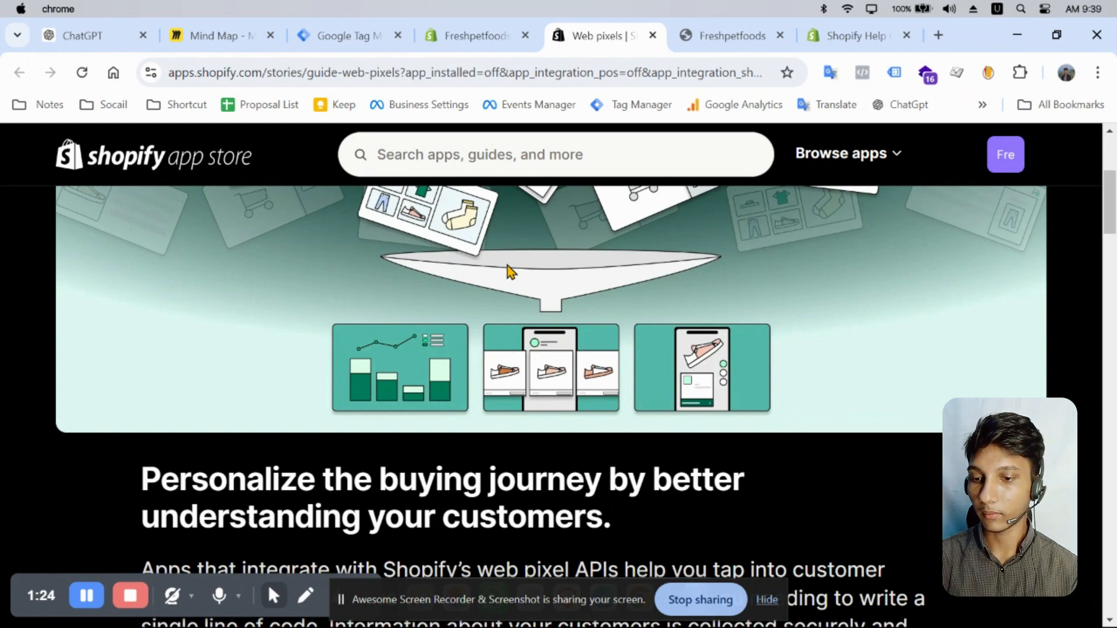
{"action": "scroll", "coordinate": [747, 368], "scroll_direction": "down", "scroll_amount": 10}
{"action": "scroll", "coordinate": [749, 372], "scroll_direction": "up", "scroll_amount": 3}
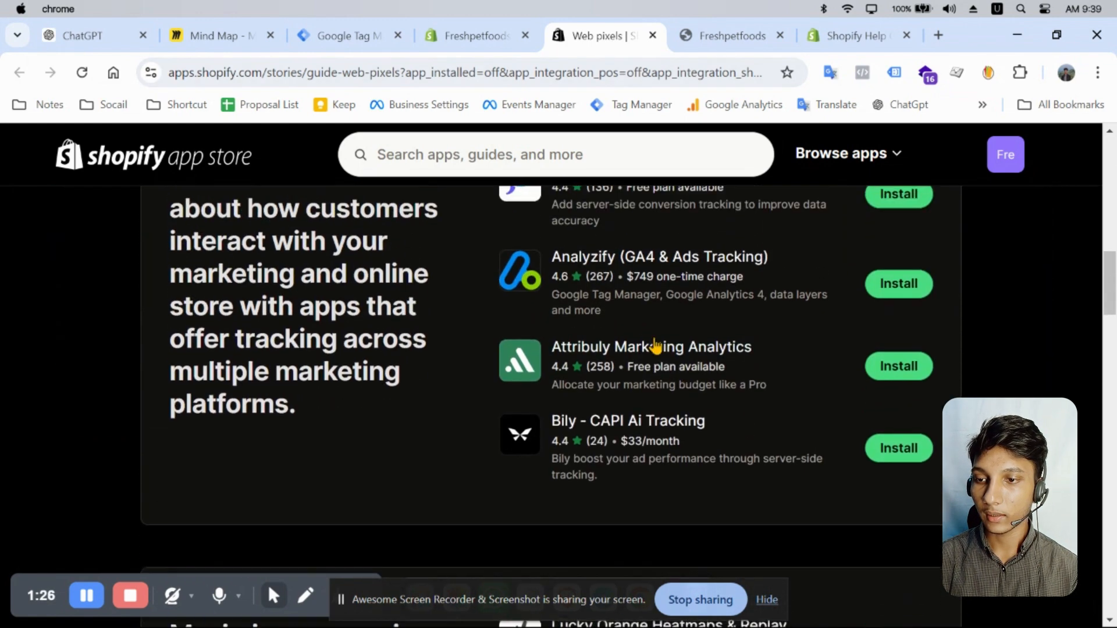
{"action": "left_click", "coordinate": [532, 236]}
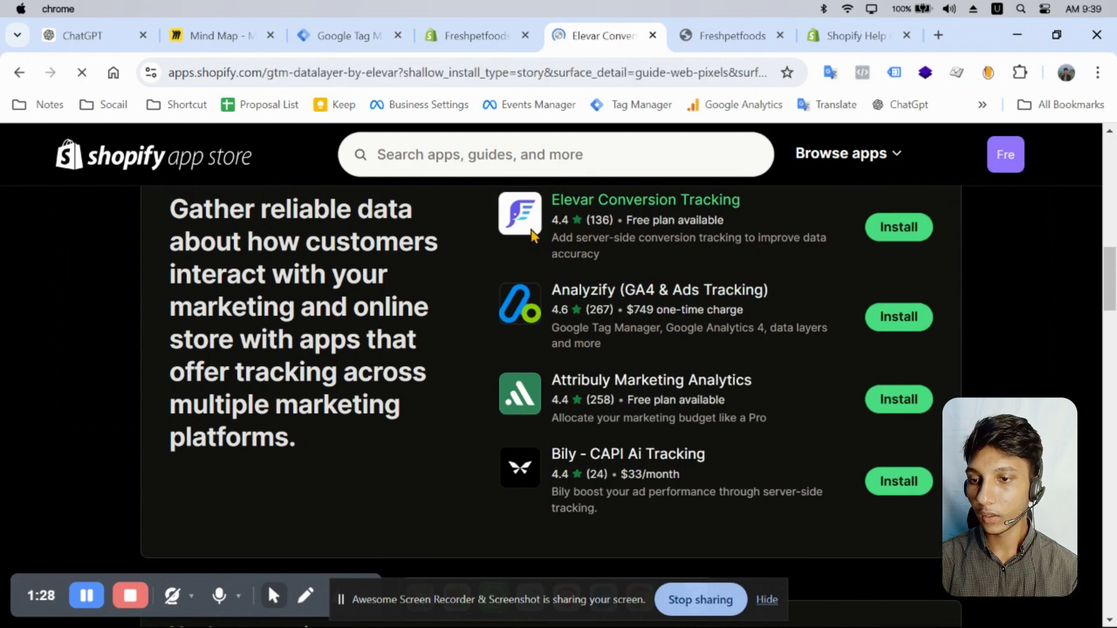
{"action": "scroll", "coordinate": [611, 341], "scroll_direction": "down", "scroll_amount": 15}
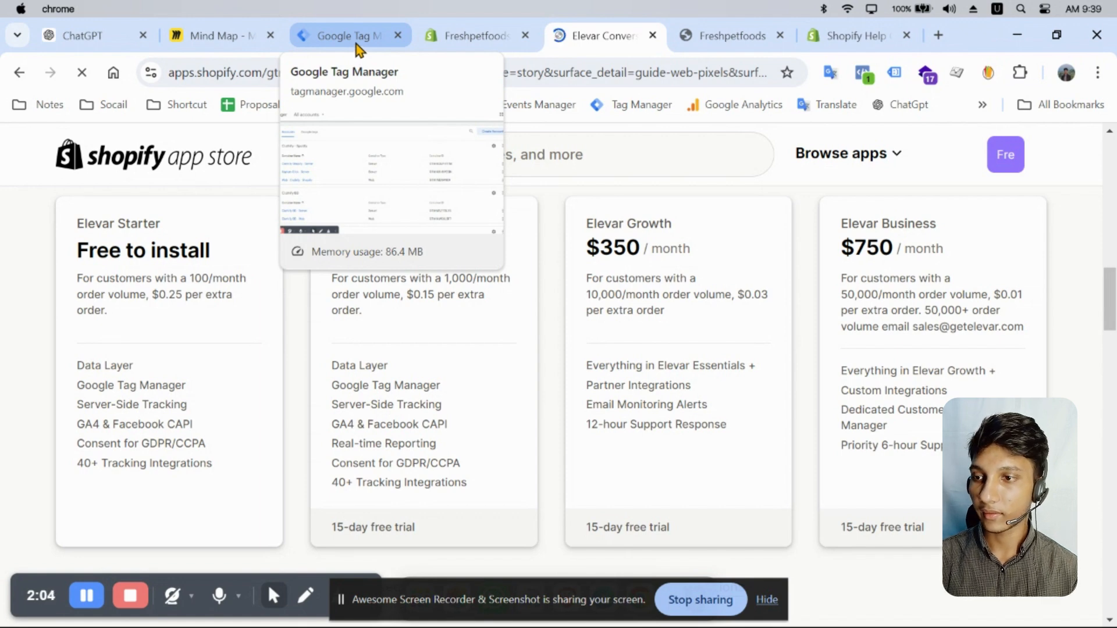
Start a new account in Google Tag Manager and name it freshpetfoods, copying the name from the store's web address
{"action": "left_click", "coordinate": [329, 46]}
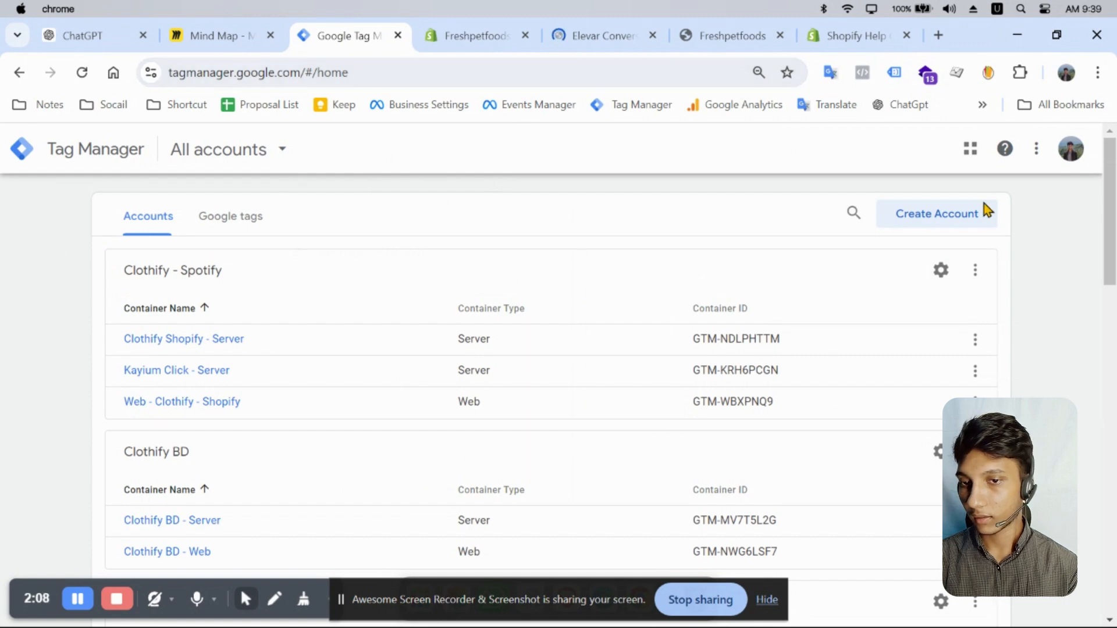
{"action": "left_click", "coordinate": [945, 221]}
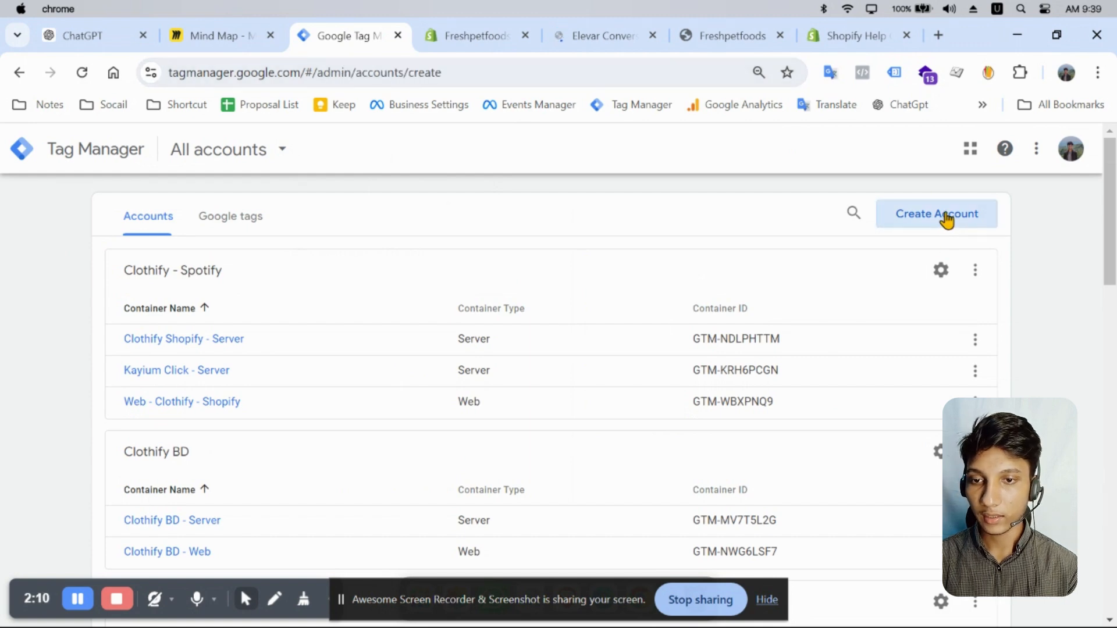
{"action": "left_click", "coordinate": [218, 373]}
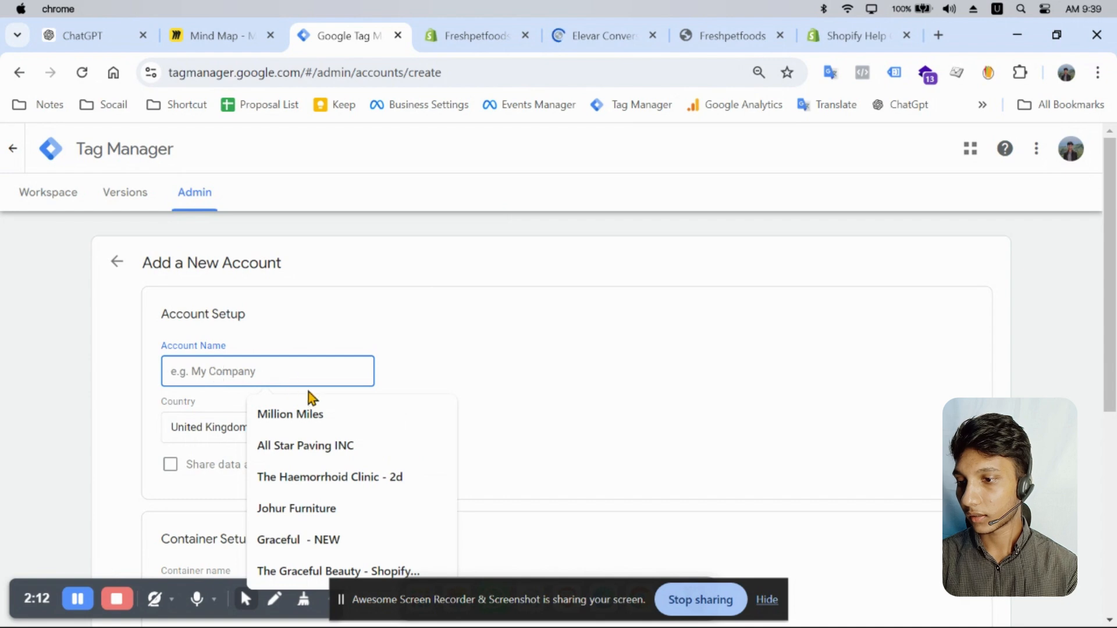
{"action": "left_click", "coordinate": [580, 48]}
{"action": "left_click", "coordinate": [705, 39]}
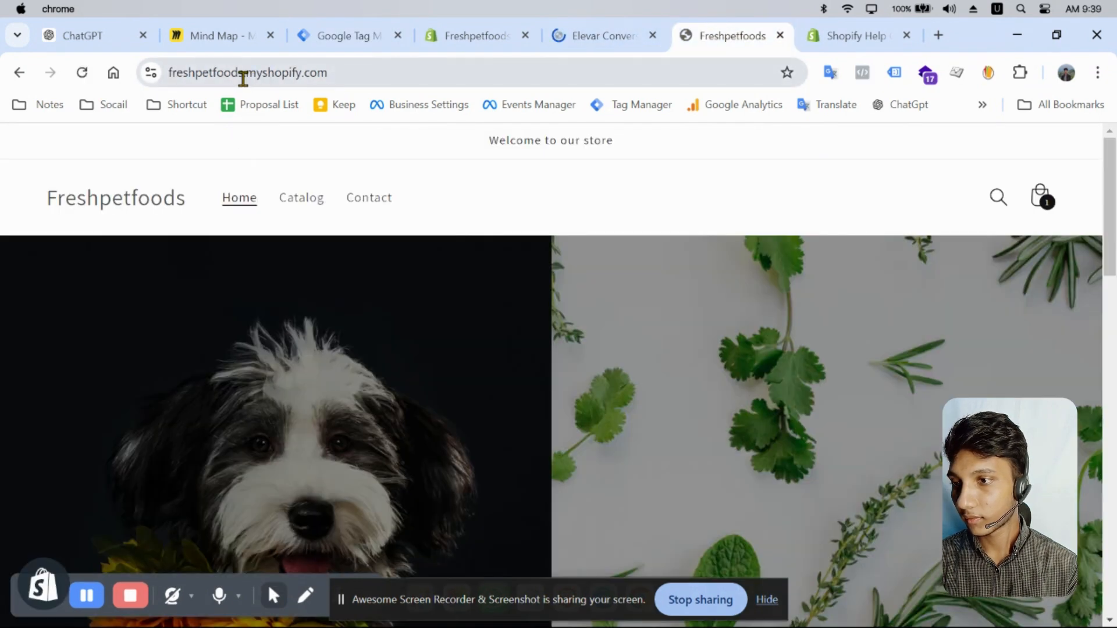
{"action": "left_click_drag", "start_coordinate": [244, 75], "coordinate": [126, 77]}
{"action": "key", "text": "super+c"}
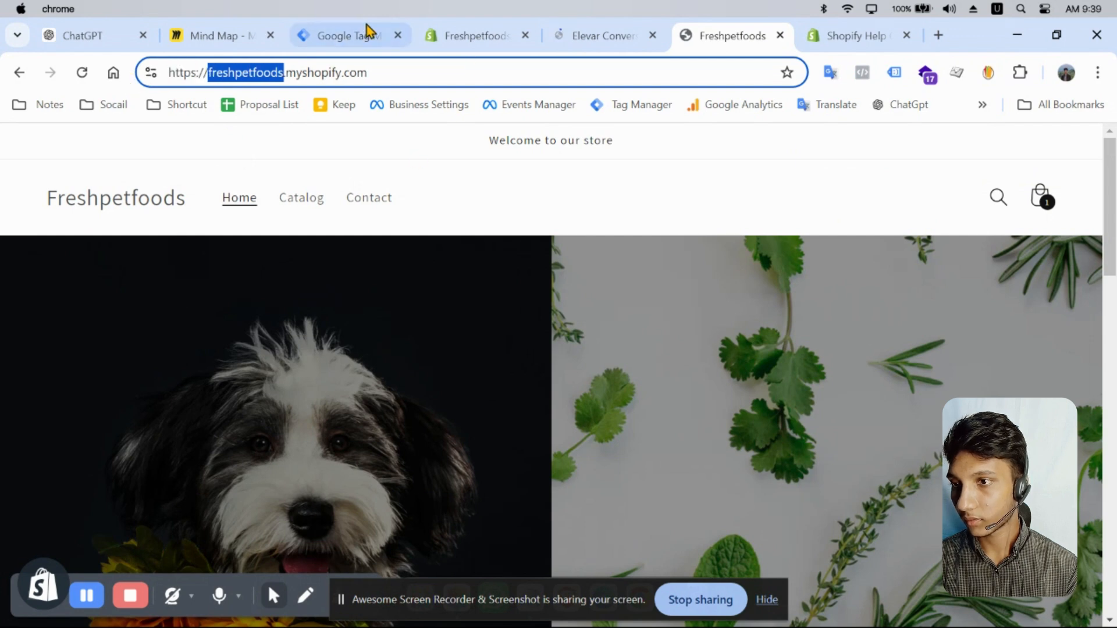
{"action": "left_click", "coordinate": [366, 33]}
{"action": "left_click", "coordinate": [244, 360]}
{"action": "key", "text": "super+v"}
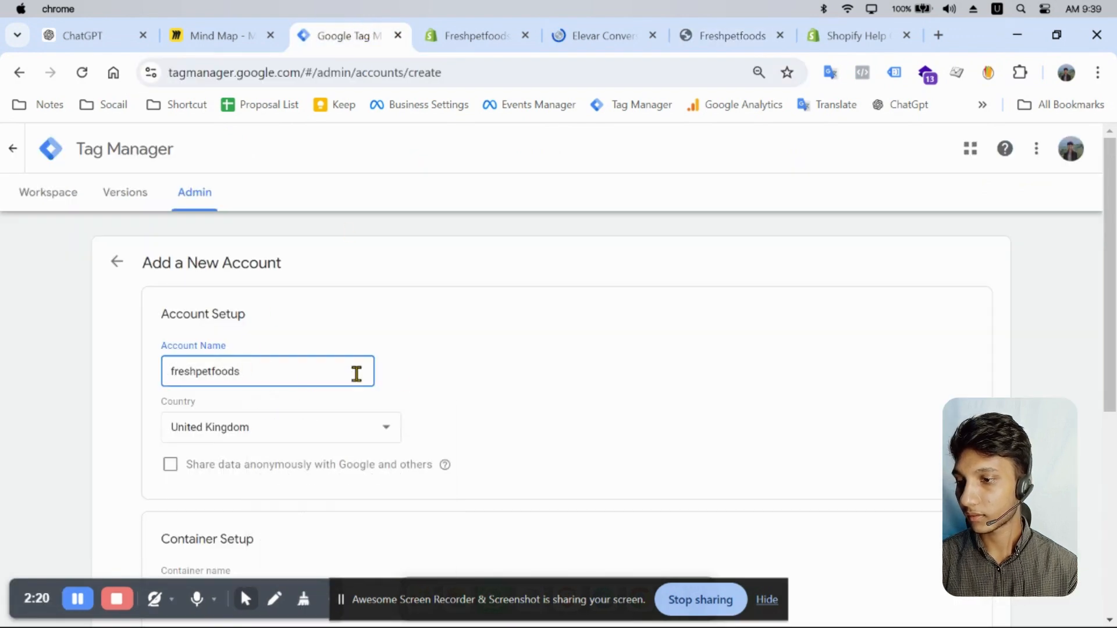
Check the country choices for the new account and keep United Kingdom
{"action": "scroll", "coordinate": [386, 344], "scroll_direction": "down", "scroll_amount": 6}
{"action": "scroll", "coordinate": [292, 367], "scroll_direction": "up", "scroll_amount": 4}
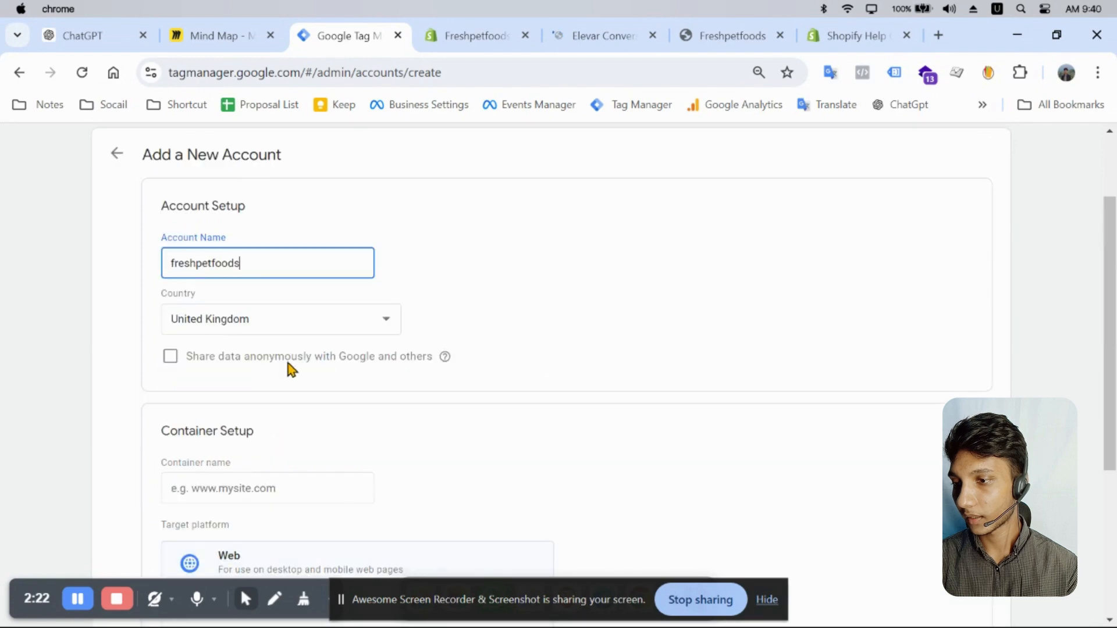
{"action": "left_click", "coordinate": [269, 317]}
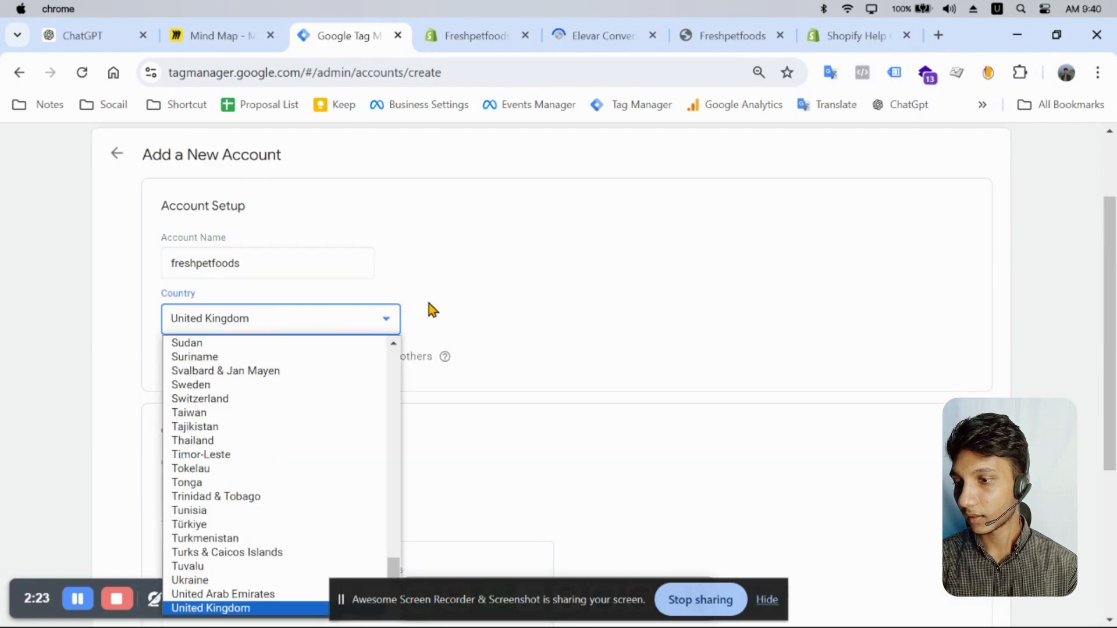
{"action": "left_click", "coordinate": [470, 289]}
Enter "freshpetfoods -" as the container name and choose Web as its target platform
{"action": "scroll", "coordinate": [203, 378], "scroll_direction": "down", "scroll_amount": 5}
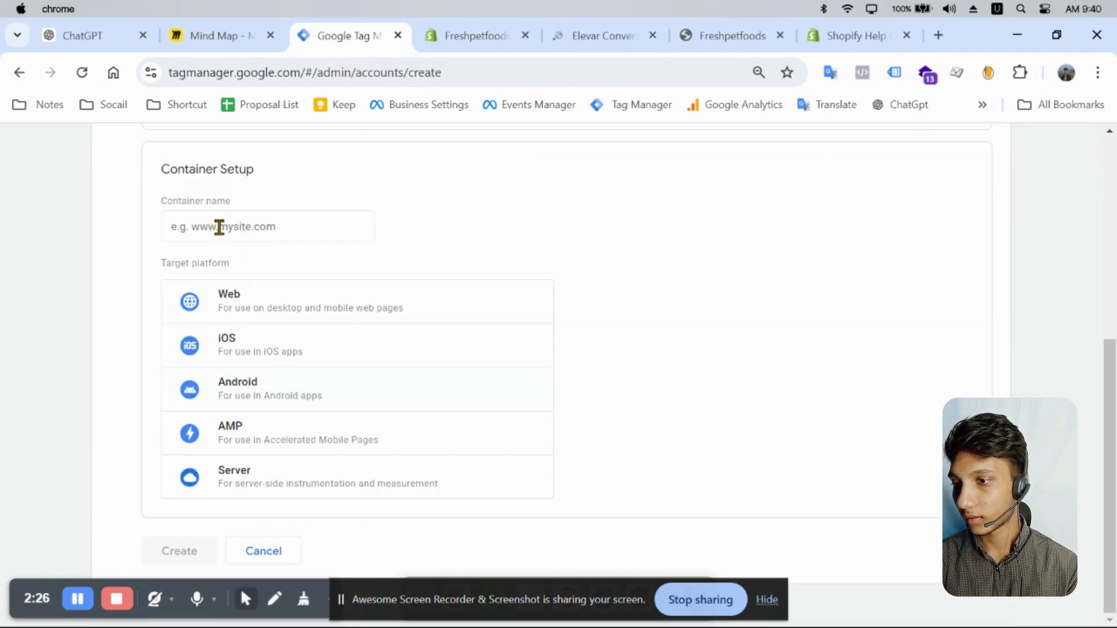
{"action": "left_click", "coordinate": [265, 227]}
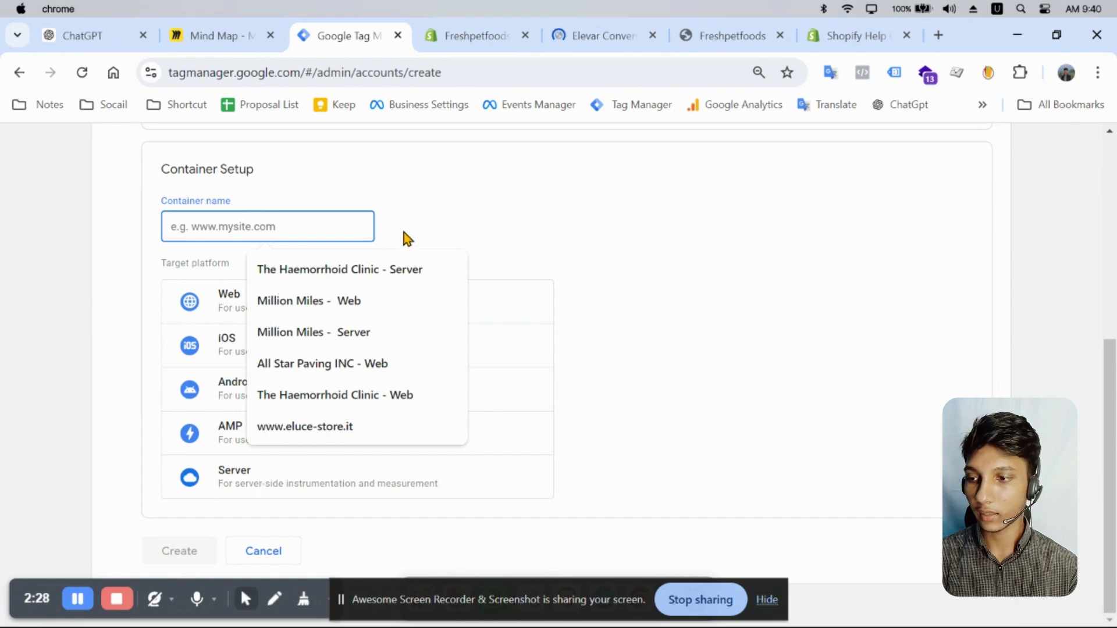
{"action": "key", "text": "ctrl+v"}
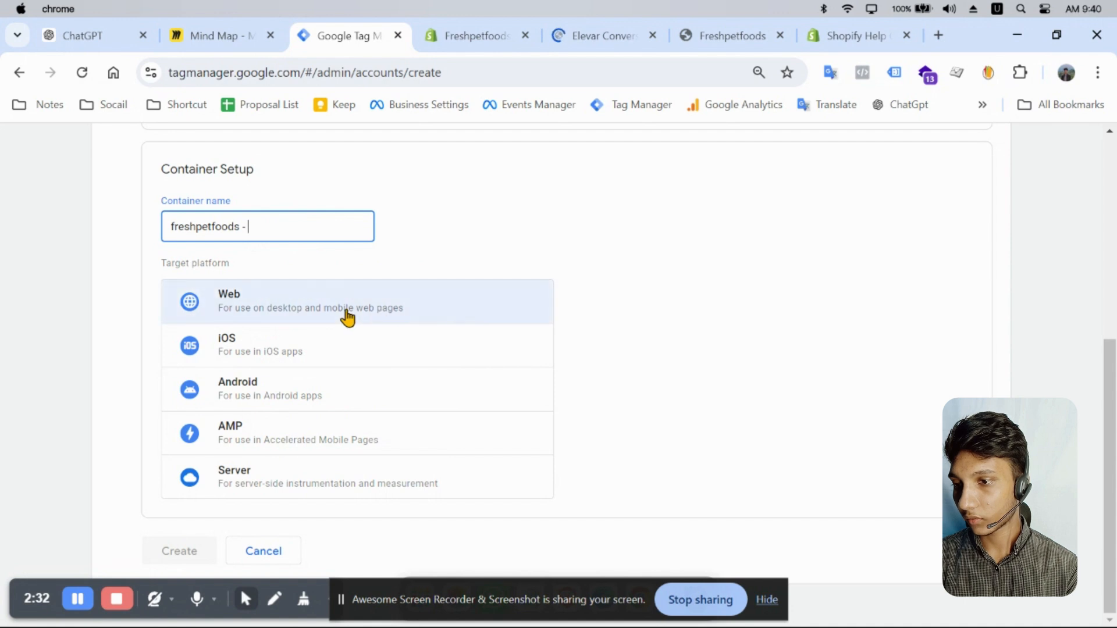
{"action": "left_click", "coordinate": [303, 305]}
{"action": "left_click", "coordinate": [270, 219]}
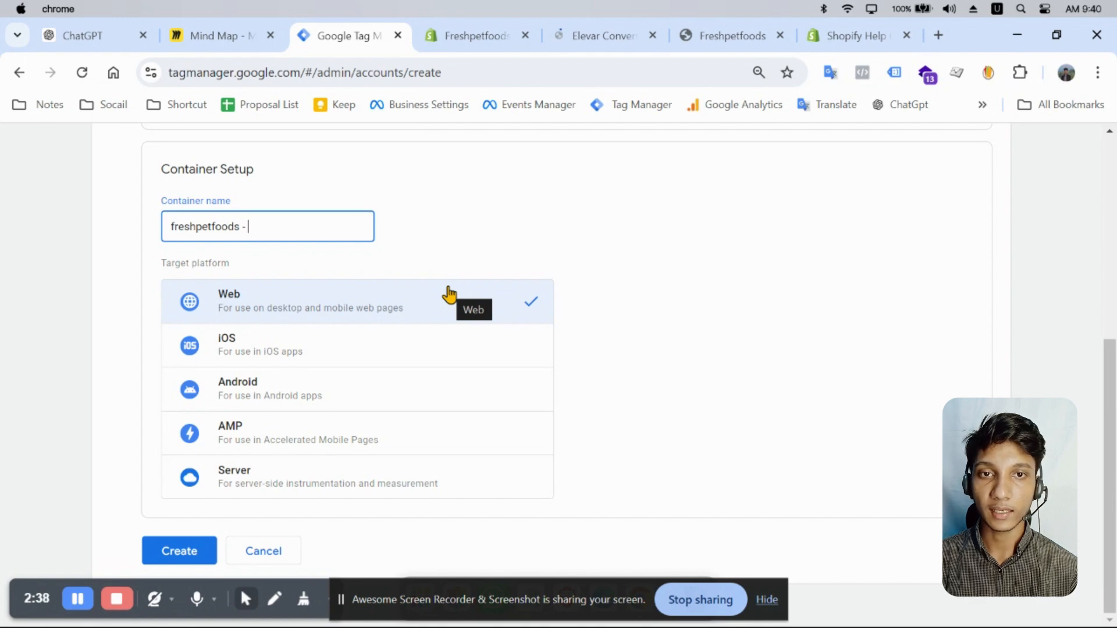
Switch to the Miro board and review the Server Side Tracking outline, its data flow diagrams and the benefits of server-side tagging
{"action": "left_click", "coordinate": [232, 34]}
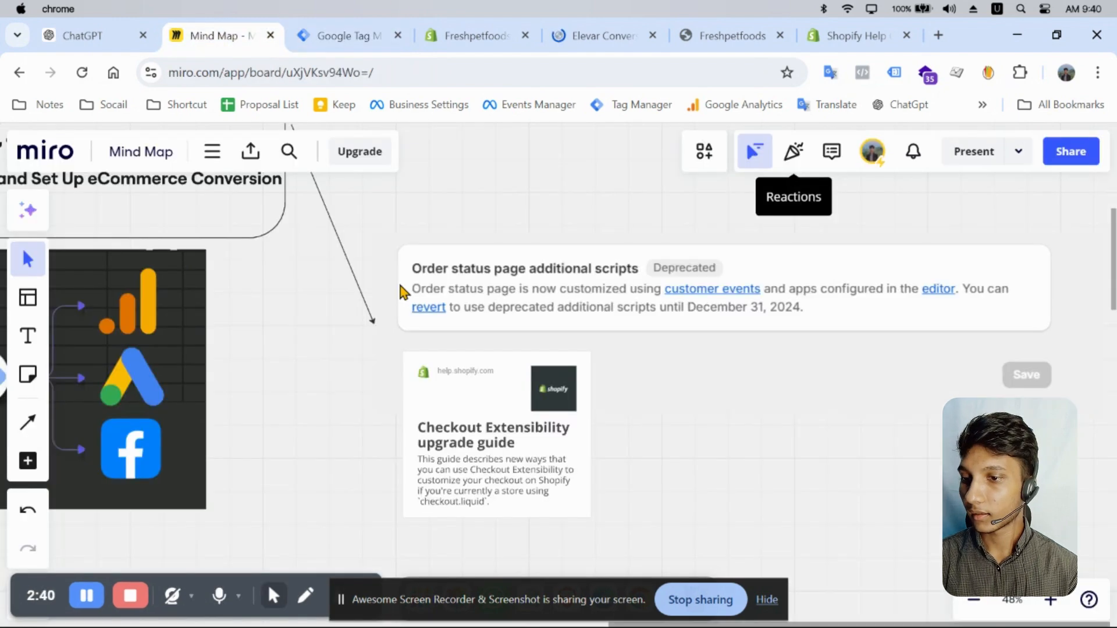
{"action": "scroll", "coordinate": [401, 289], "scroll_direction": "left", "scroll_amount": 10}
{"action": "scroll", "coordinate": [401, 288], "scroll_direction": "down", "scroll_amount": 6}
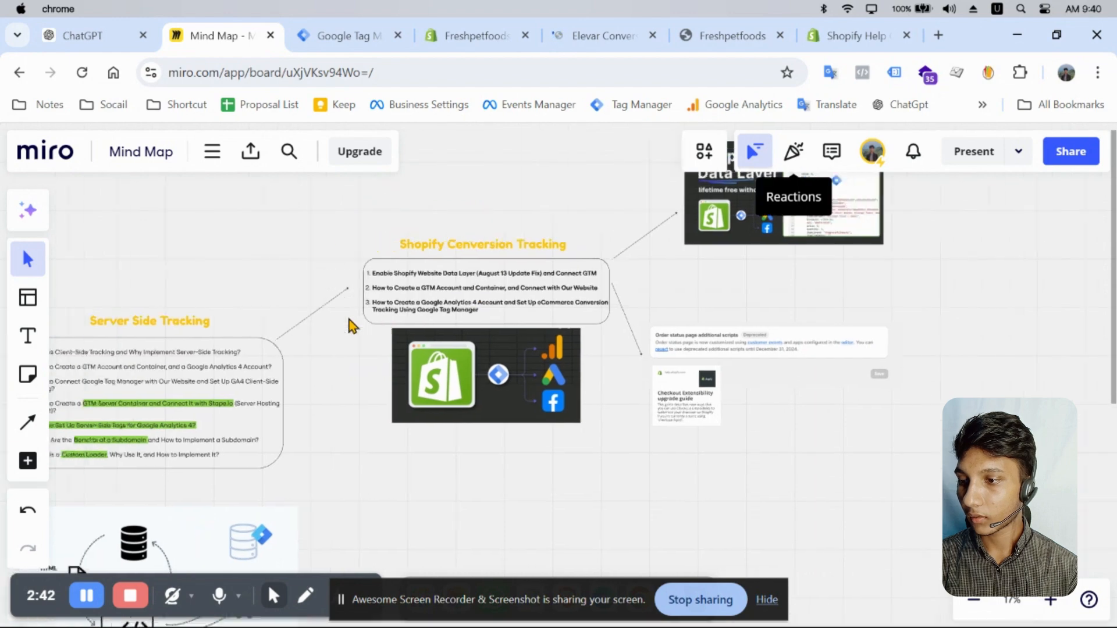
{"action": "scroll", "coordinate": [351, 325], "scroll_direction": "left", "scroll_amount": 8}
{"action": "scroll", "coordinate": [504, 215], "scroll_direction": "up", "scroll_amount": 8}
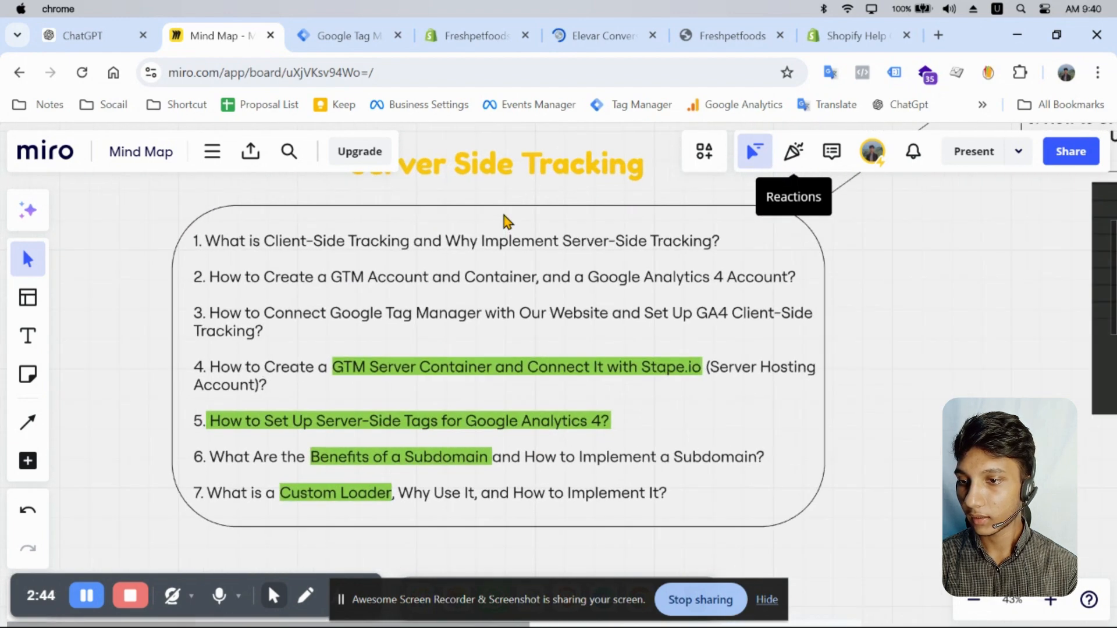
{"action": "scroll", "coordinate": [497, 203], "scroll_direction": "down", "scroll_amount": 10}
{"action": "scroll", "coordinate": [509, 379], "scroll_direction": "down", "scroll_amount": 5}
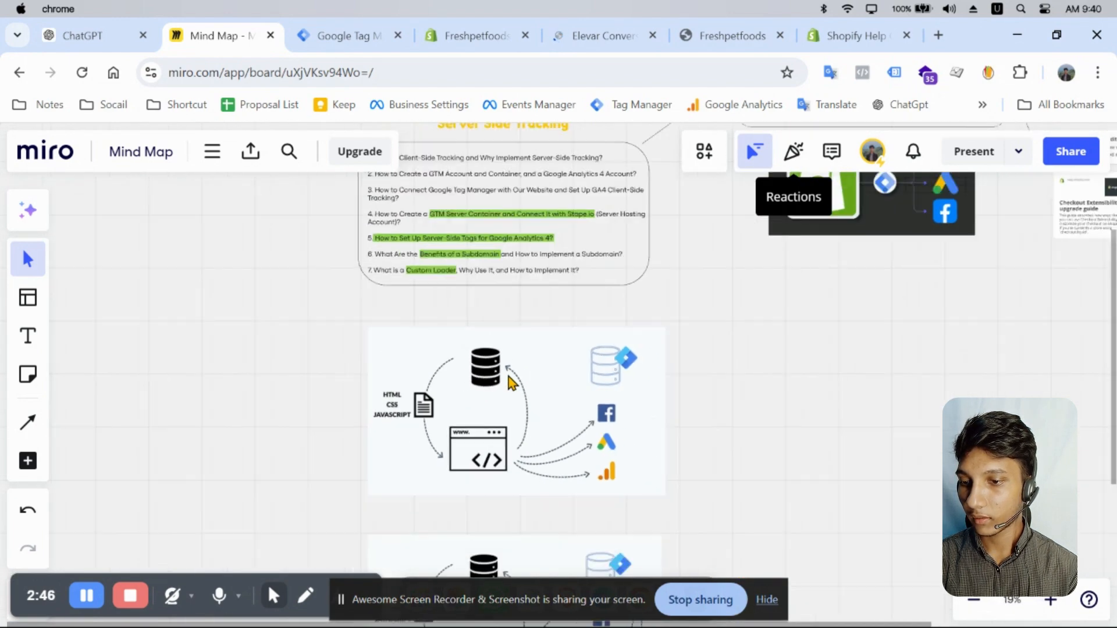
{"action": "scroll", "coordinate": [509, 377], "scroll_direction": "down", "scroll_amount": 8}
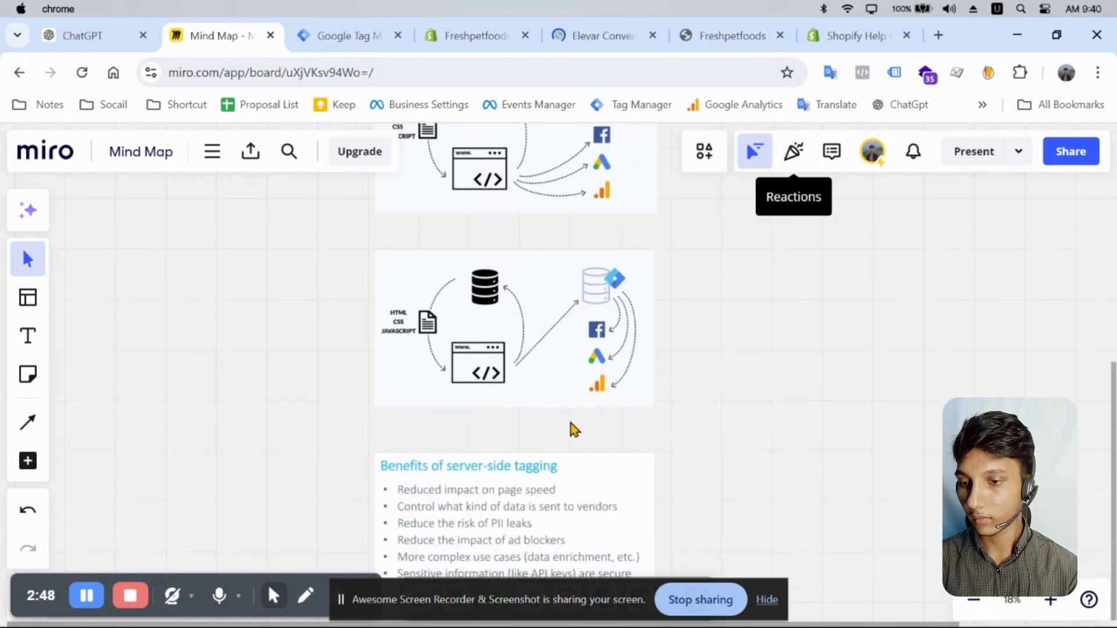
{"action": "scroll", "coordinate": [574, 429], "scroll_direction": "down", "scroll_amount": 1}
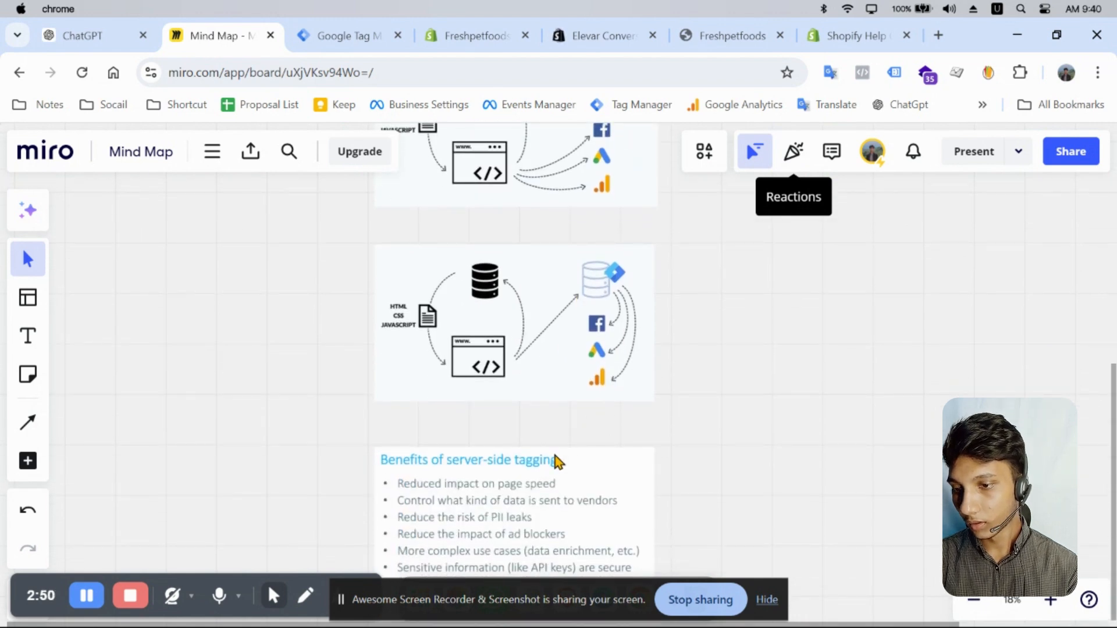
Review the benefits of server-side tagging and the client-side and server-side data flow diagrams on the Miro board
{"action": "scroll", "coordinate": [465, 465], "scroll_direction": "down", "scroll_amount": 5}
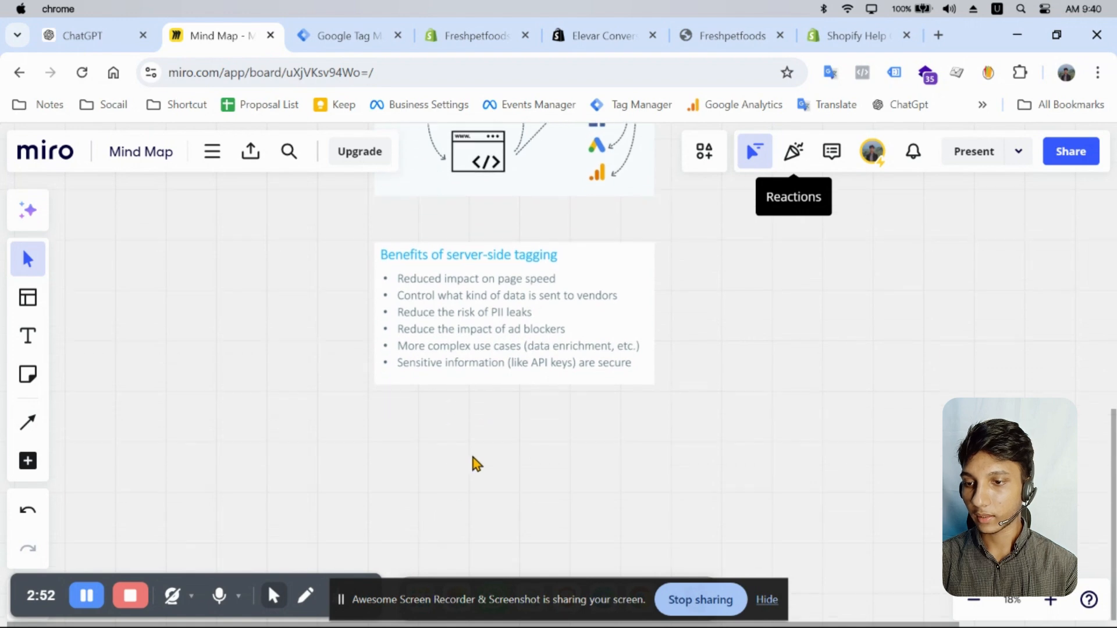
{"action": "scroll", "coordinate": [473, 460], "scroll_direction": "up", "scroll_amount": 7}
{"action": "scroll", "coordinate": [525, 401], "scroll_direction": "up", "scroll_amount": 1}
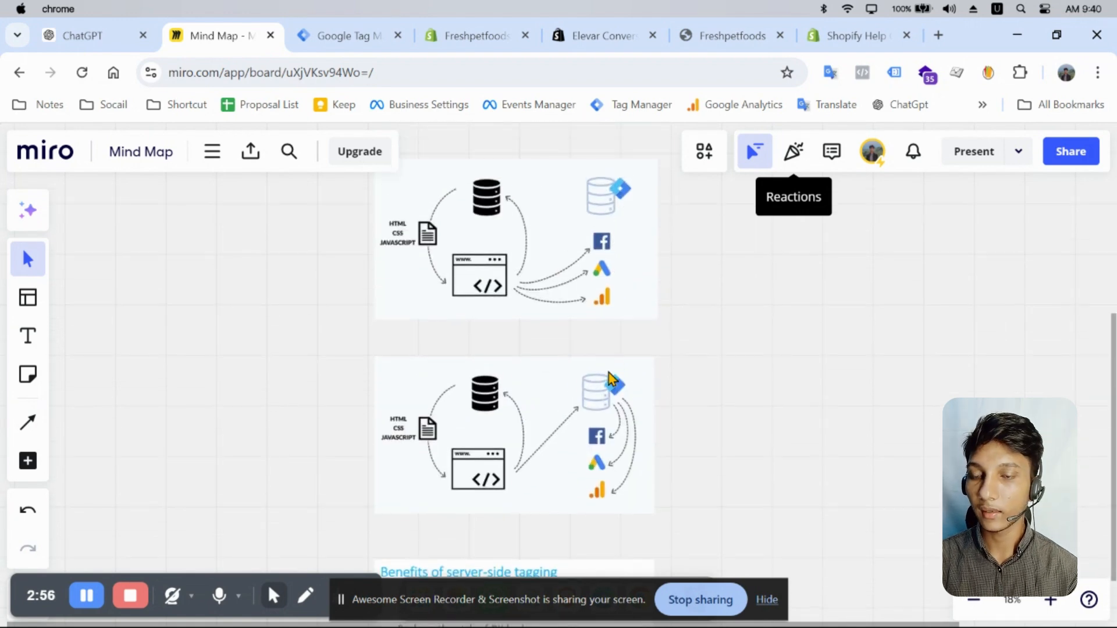
{"action": "scroll", "coordinate": [698, 434], "scroll_direction": "down", "scroll_amount": 5}
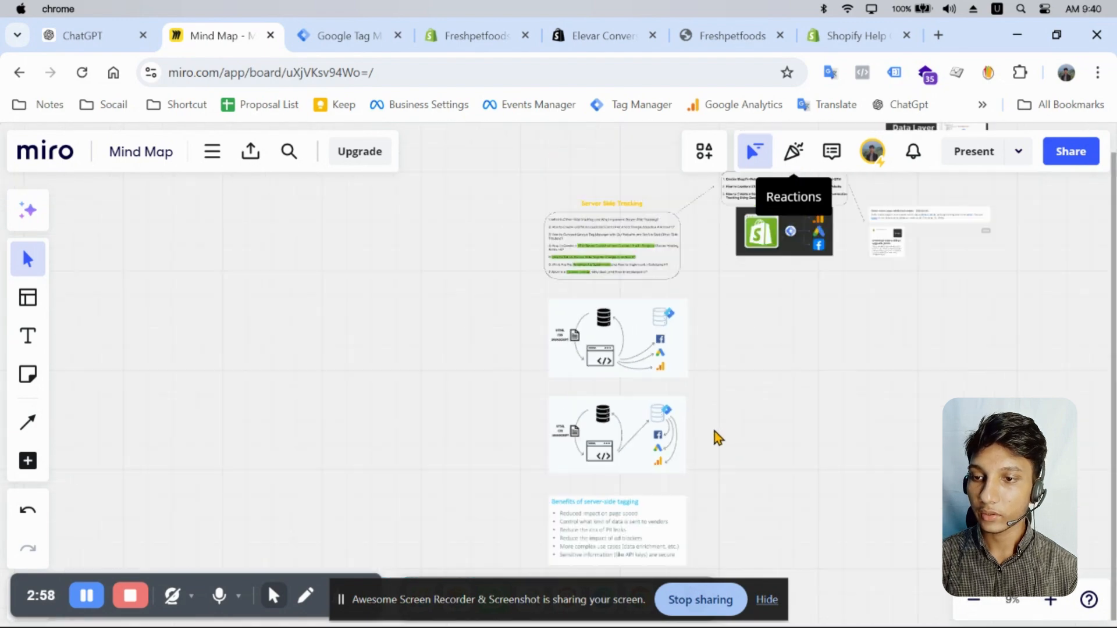
Examine the Shopify Conversion Tracking outline with its linked notes on the deprecated order status page scripts and the Checkout Extensibility upgrade guide
{"action": "scroll", "coordinate": [453, 261], "scroll_direction": "up", "scroll_amount": 5}
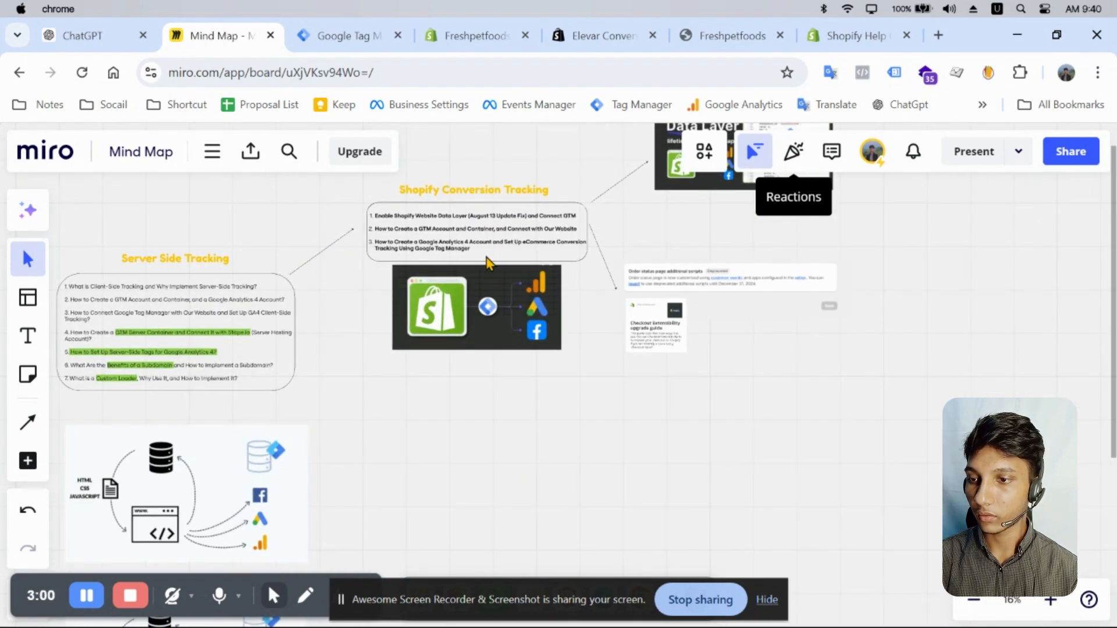
{"action": "scroll", "coordinate": [536, 313], "scroll_direction": "up", "scroll_amount": 3}
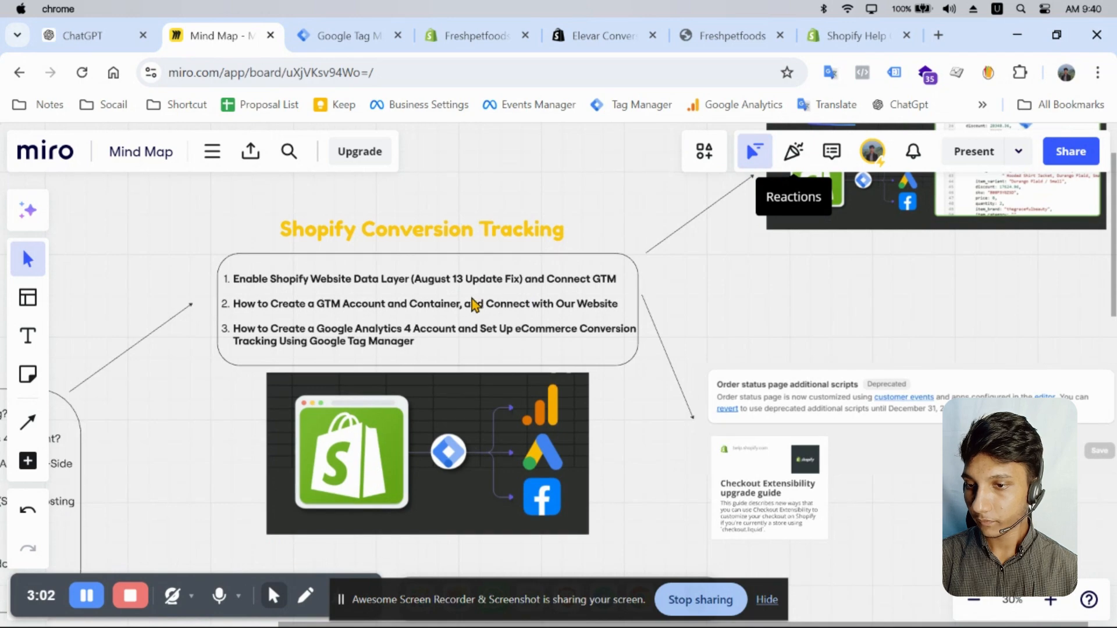
{"action": "scroll", "coordinate": [448, 309], "scroll_direction": "down", "scroll_amount": 2}
{"action": "scroll", "coordinate": [435, 291], "scroll_direction": "up", "scroll_amount": 3}
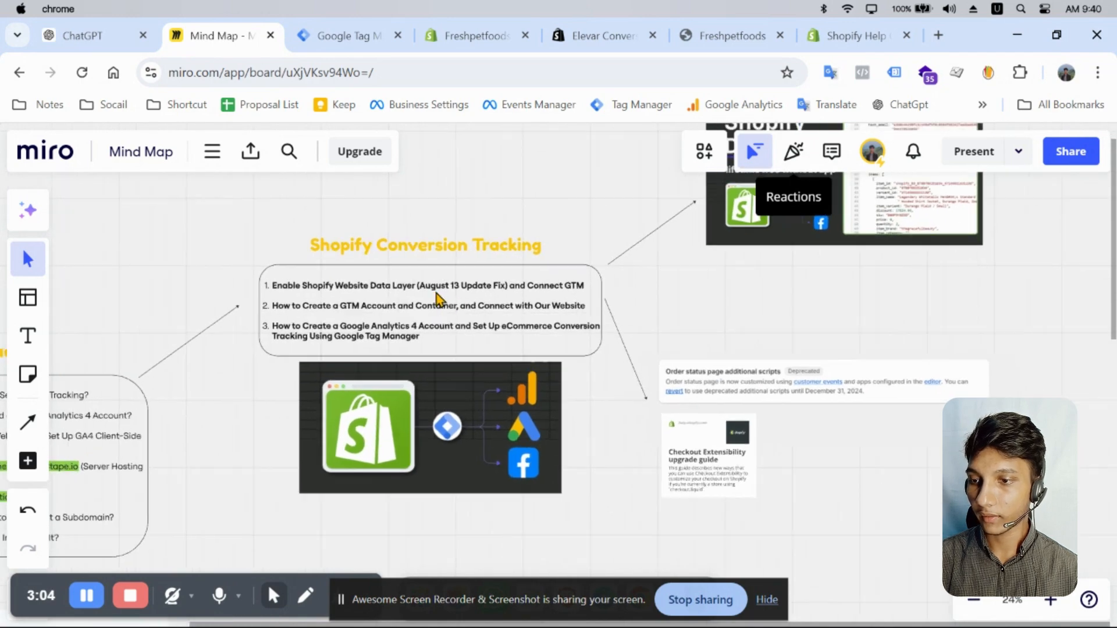
{"action": "scroll", "coordinate": [637, 311], "scroll_direction": "down", "scroll_amount": 4}
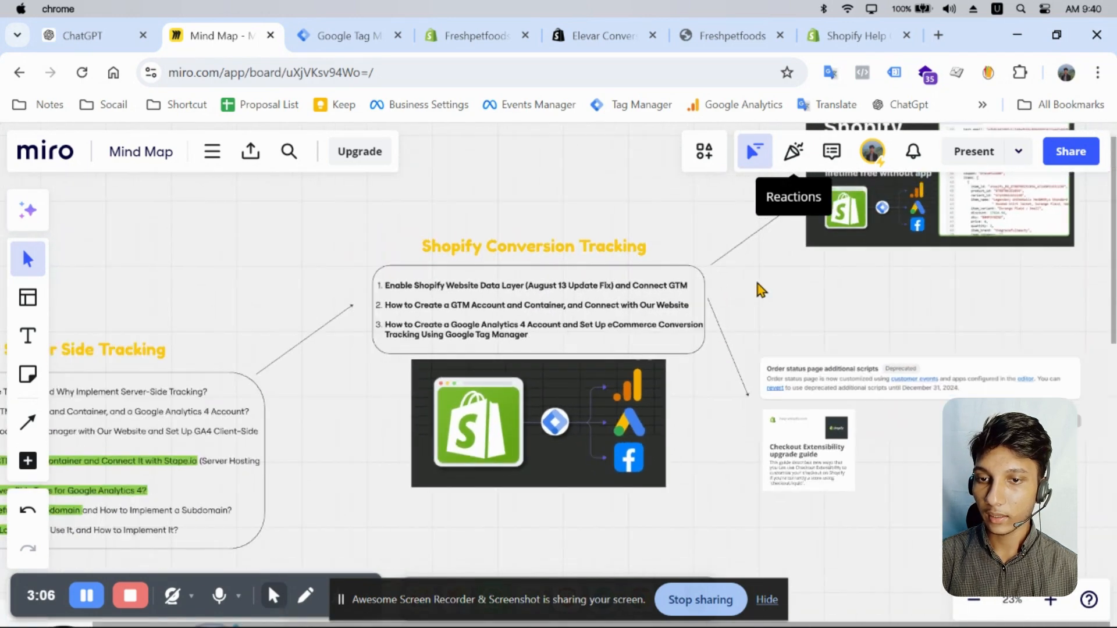
{"action": "scroll", "coordinate": [813, 270], "scroll_direction": "up", "scroll_amount": 1}
{"action": "scroll", "coordinate": [768, 297], "scroll_direction": "down", "scroll_amount": 2}
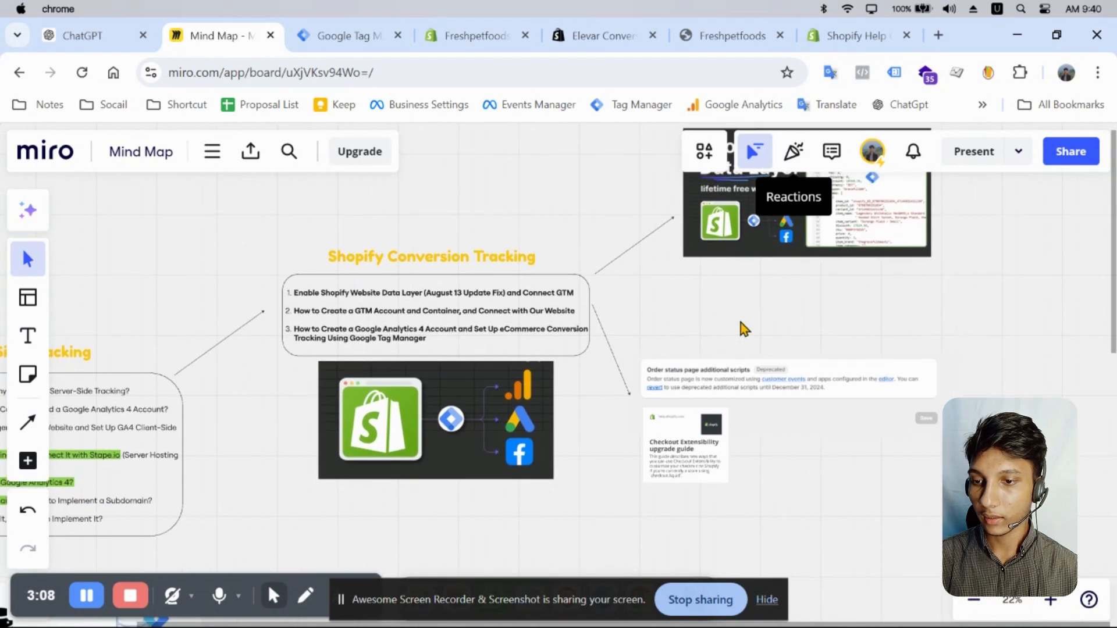
{"action": "scroll", "coordinate": [713, 352], "scroll_direction": "up", "scroll_amount": 2}
{"action": "scroll", "coordinate": [704, 364], "scroll_direction": "up", "scroll_amount": 3}
{"action": "scroll", "coordinate": [678, 418], "scroll_direction": "down", "scroll_amount": 1}
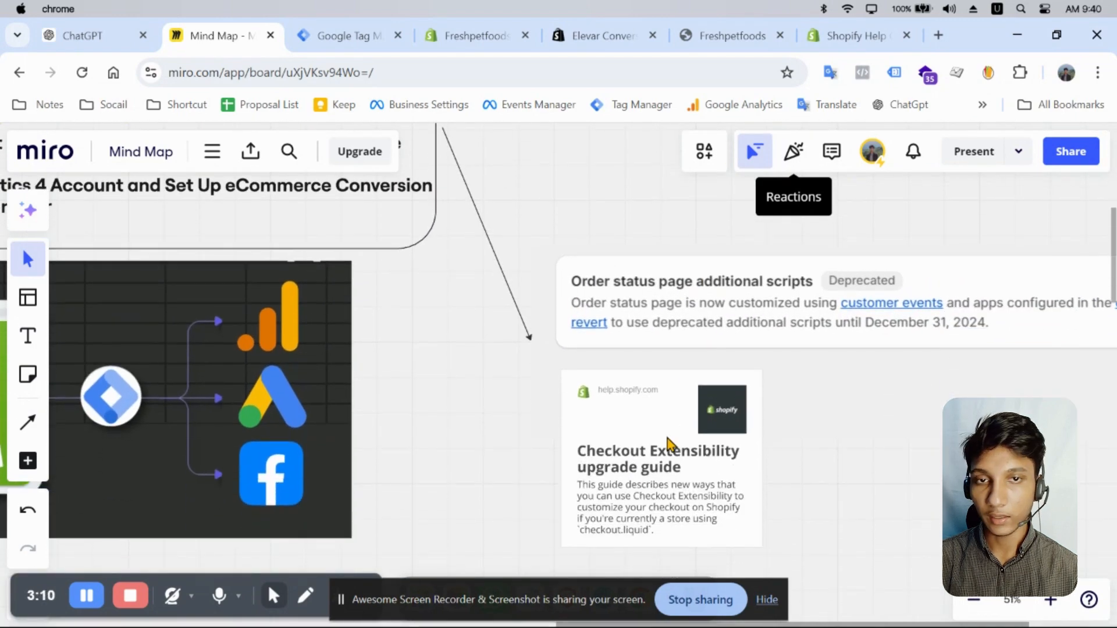
{"action": "scroll", "coordinate": [312, 371], "scroll_direction": "down", "scroll_amount": 4}
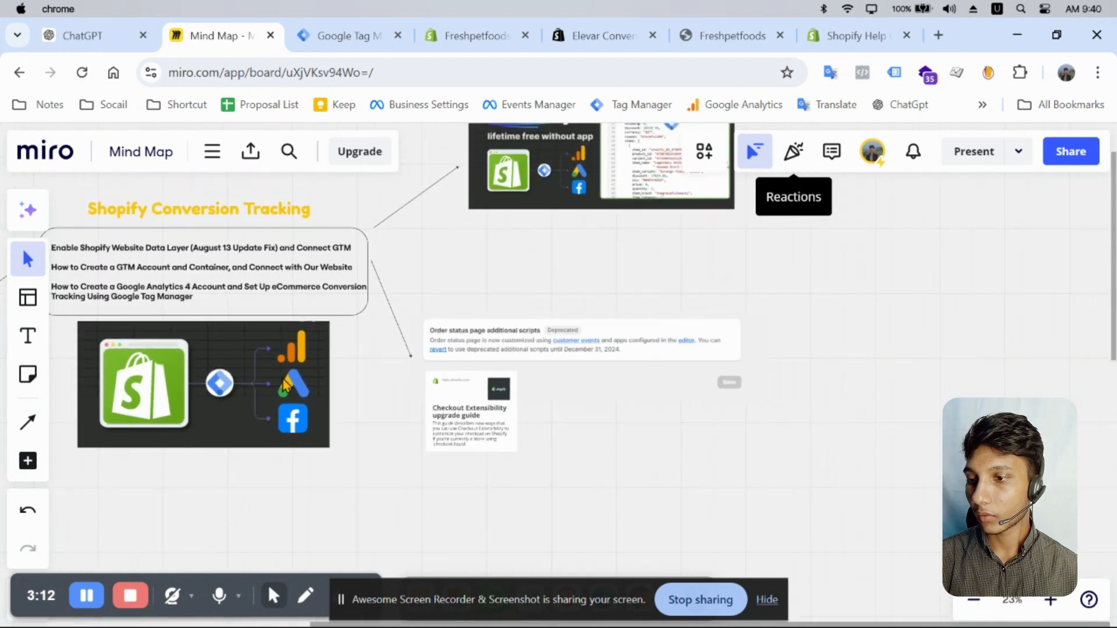
Inspect the diagram linking Shopify through Tag Manager to the ad and analytics platforms, and revisit the Server Side Tracking outline
{"action": "scroll", "coordinate": [356, 374], "scroll_direction": "up", "scroll_amount": 3}
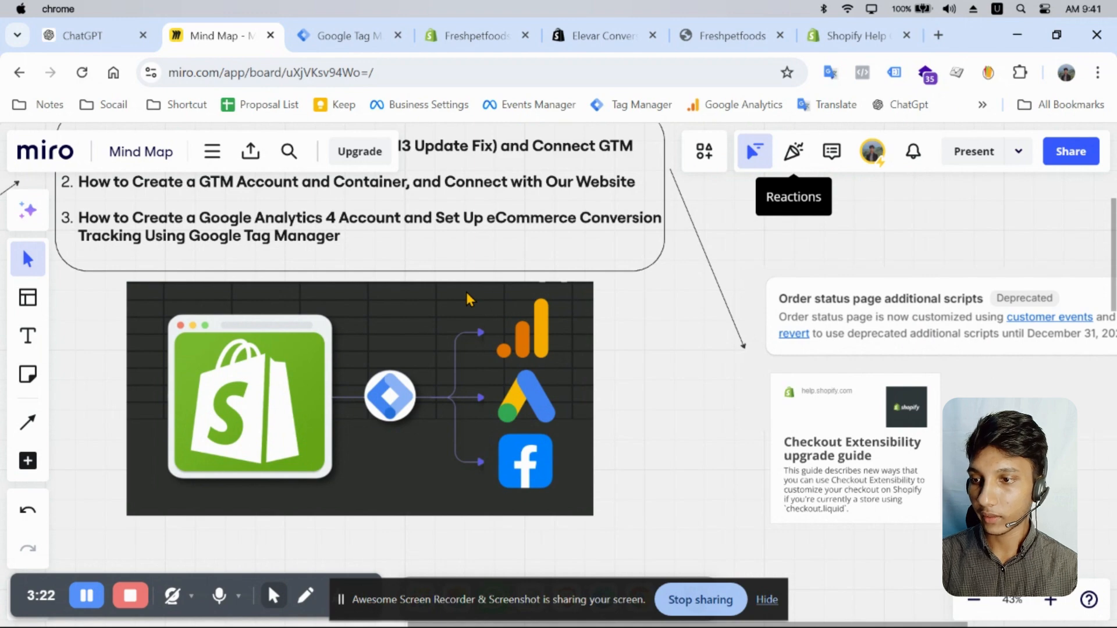
{"action": "scroll", "coordinate": [465, 289], "scroll_direction": "down", "scroll_amount": 6}
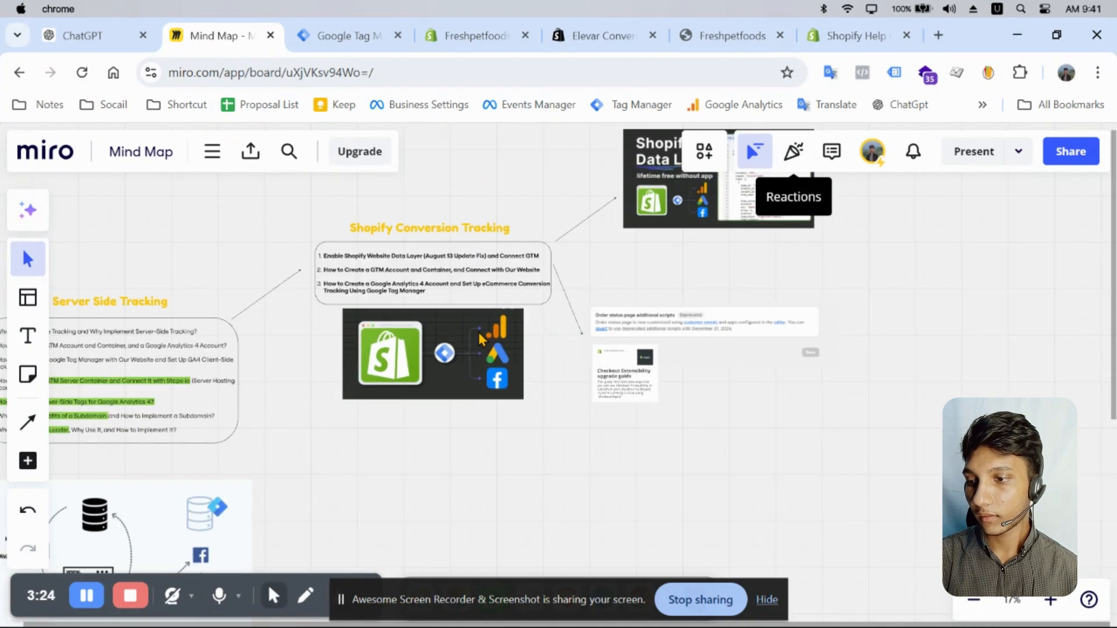
{"action": "scroll", "coordinate": [425, 329], "scroll_direction": "left", "scroll_amount": 3}
{"action": "scroll", "coordinate": [429, 331], "scroll_direction": "down", "scroll_amount": 3}
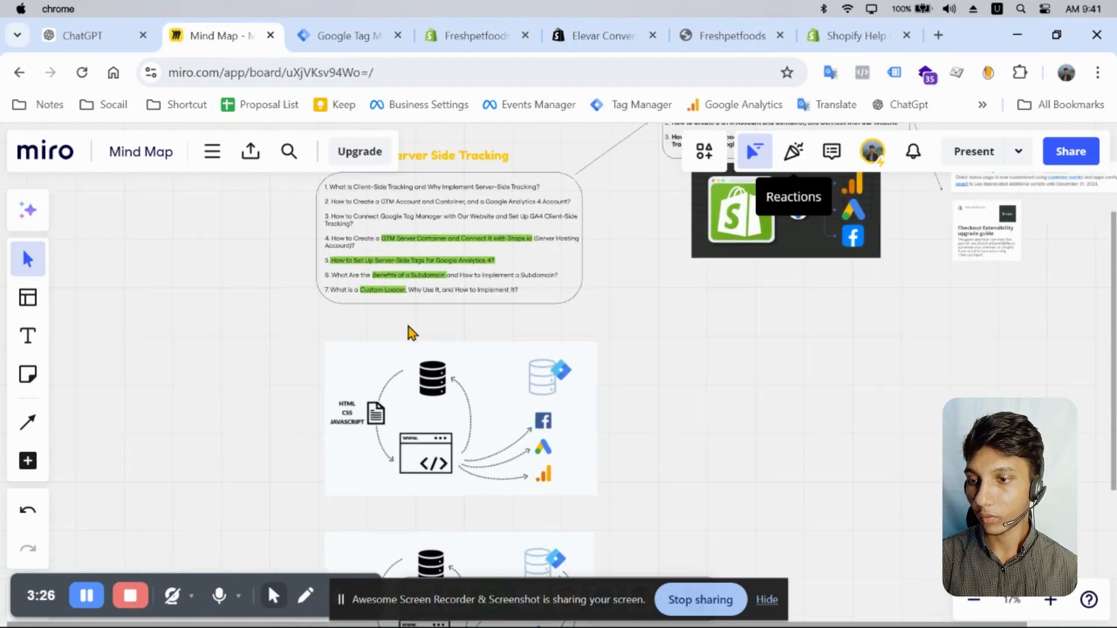
{"action": "scroll", "coordinate": [409, 329], "scroll_direction": "up", "scroll_amount": 4}
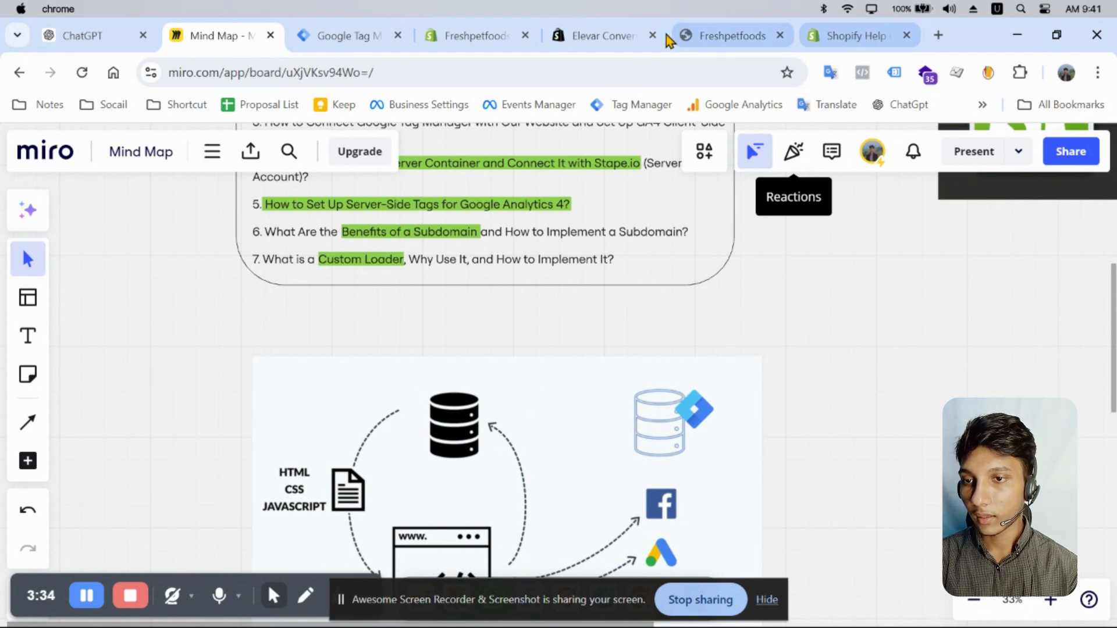
Switch back to Google Tag Manager, complete the container name as "freshpetfoods - WEB" and submit the new account for creation
{"action": "left_click", "coordinate": [334, 38]}
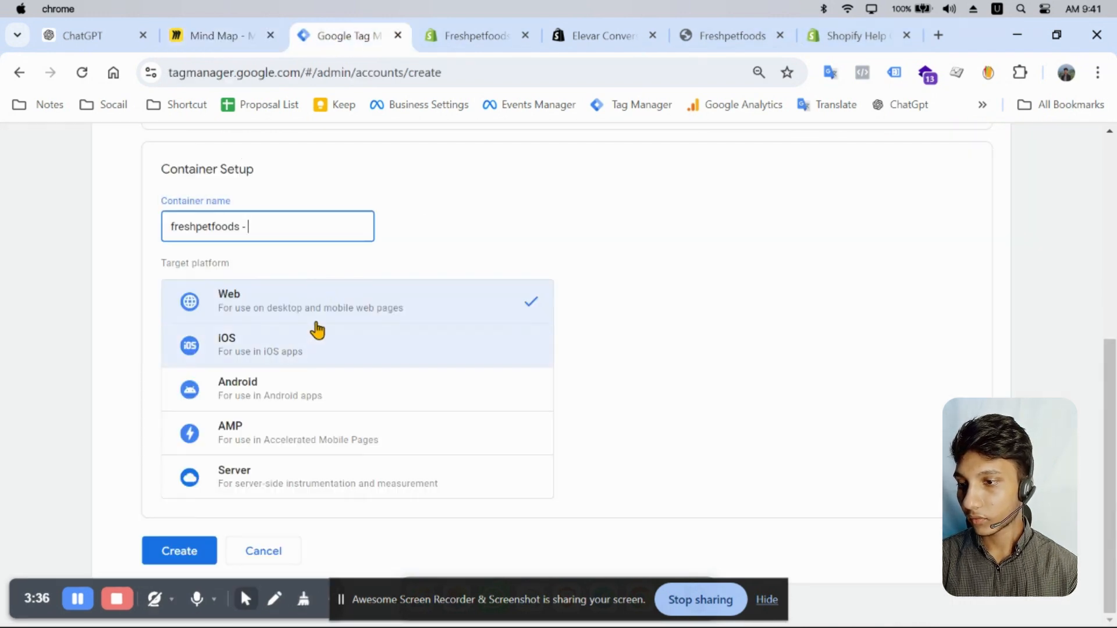
{"action": "left_click", "coordinate": [310, 230]}
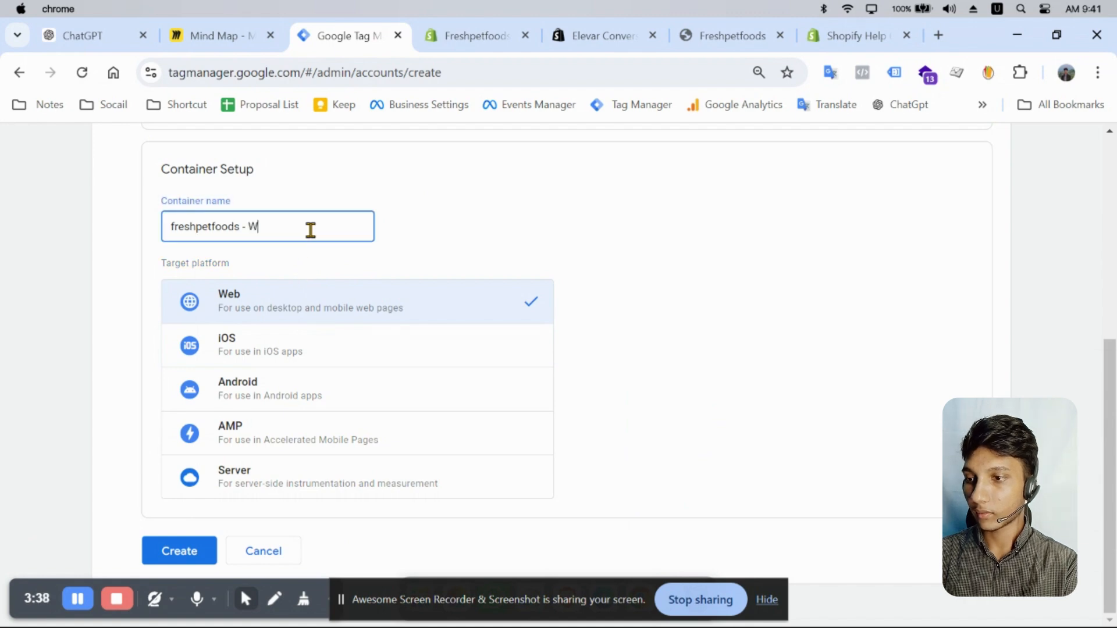
{"action": "left_click", "coordinate": [180, 554]}
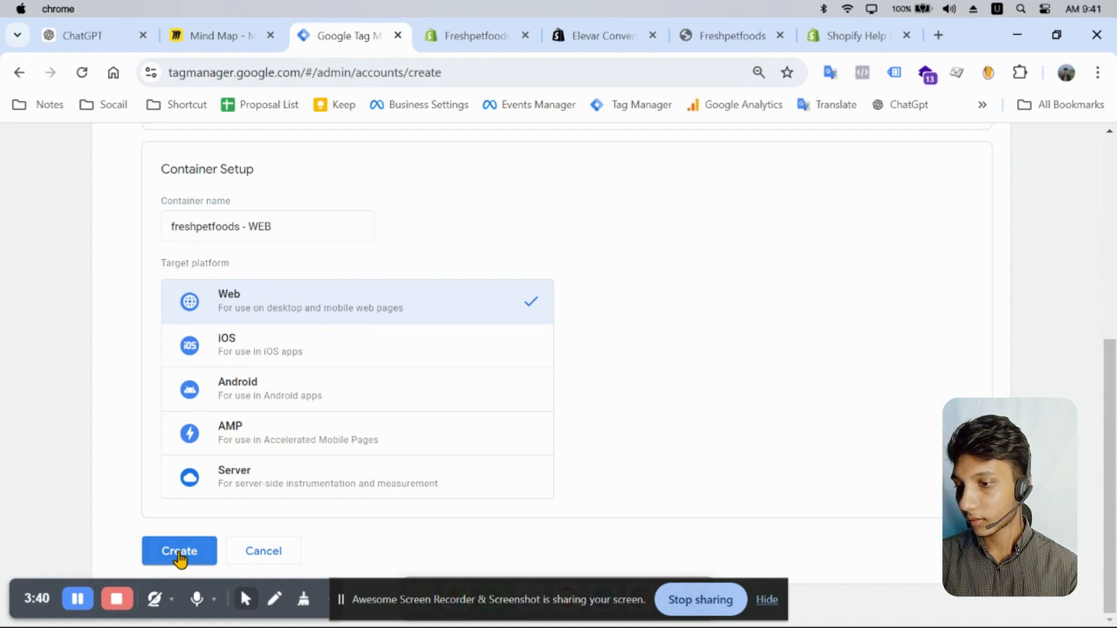
Accept the GDPR Data Processing Terms and agree to the Google Tag Manager Terms of Service
{"action": "scroll", "coordinate": [407, 349], "scroll_direction": "down", "scroll_amount": 10}
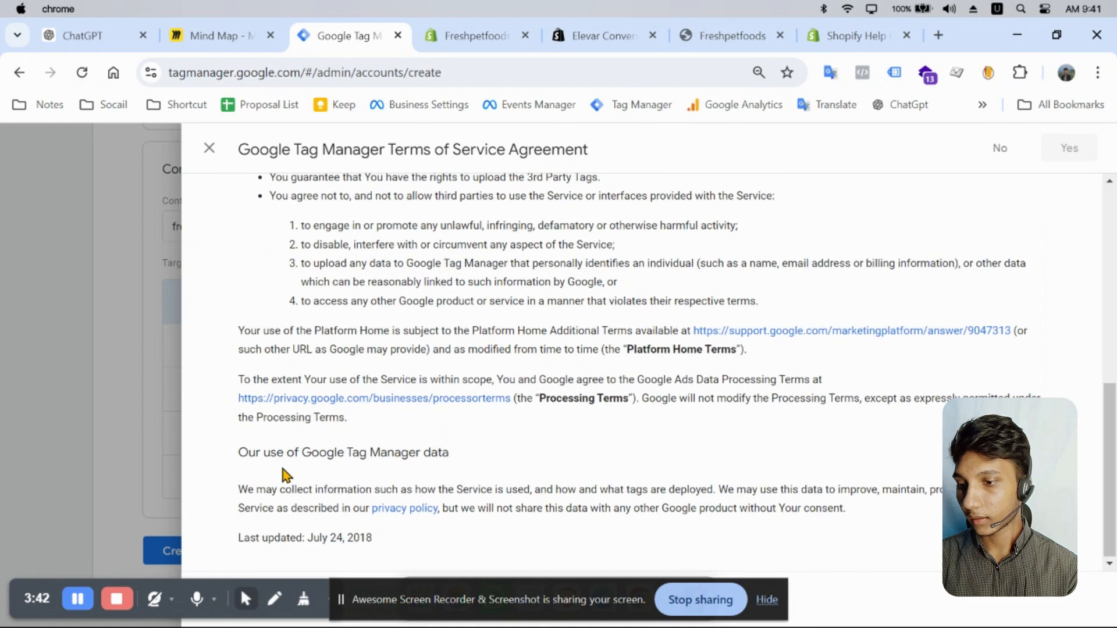
{"action": "key", "text": "super+minus"}
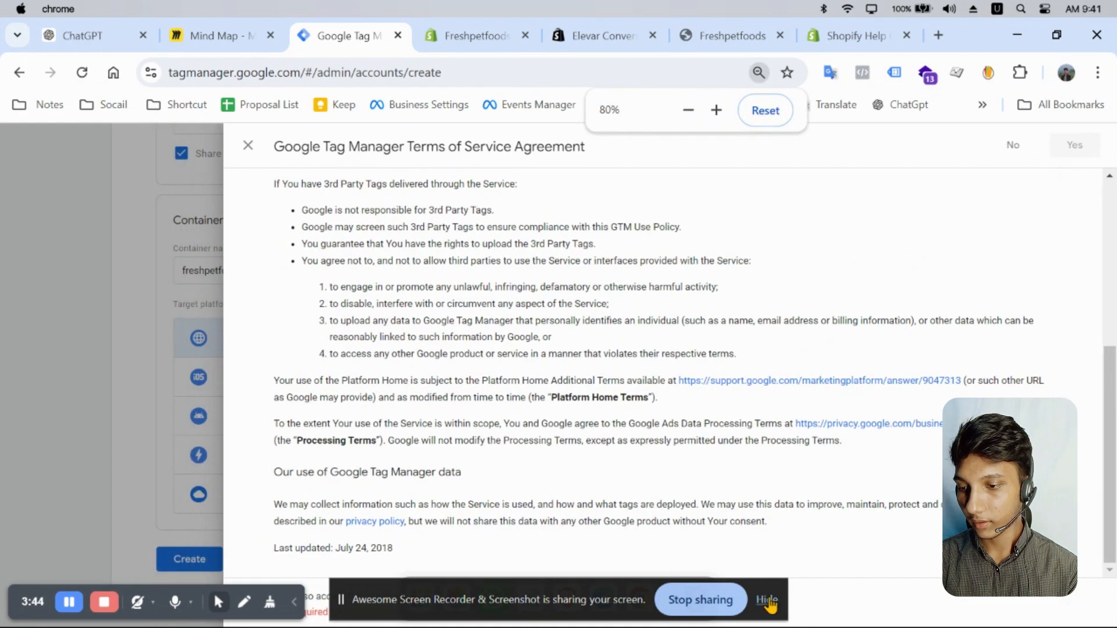
{"action": "key", "text": "super+minus"}
{"action": "key", "text": "super+minus"}
{"action": "key", "text": "super+minus"}
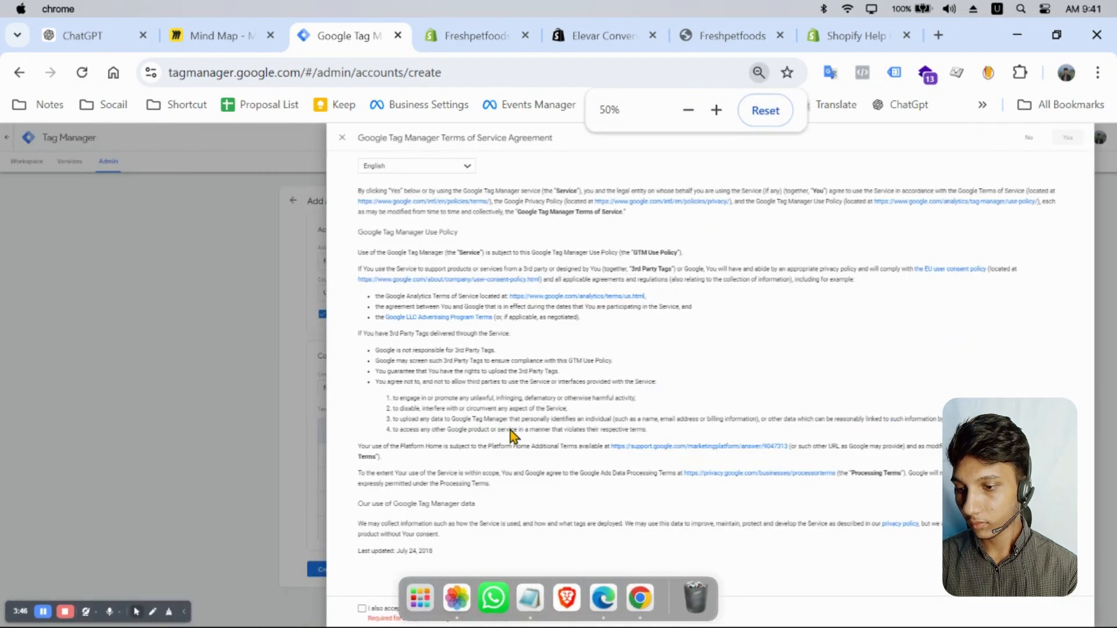
{"action": "left_click", "coordinate": [384, 608]}
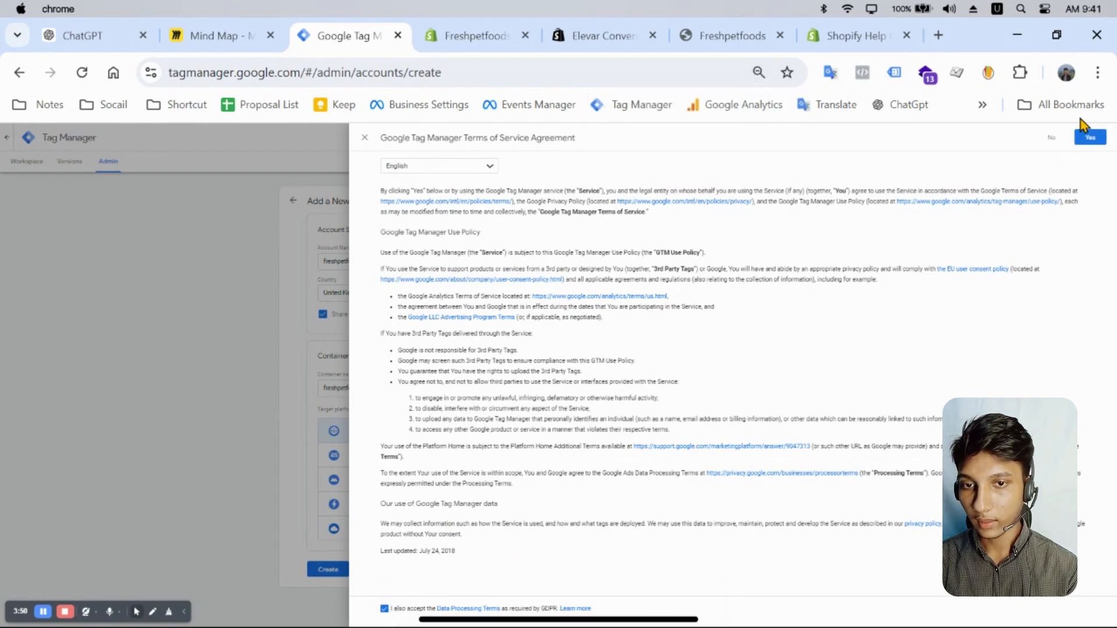
{"action": "left_click", "coordinate": [1089, 139]}
{"action": "key", "text": "super+equal"}
{"action": "key", "text": "super+equal"}
{"action": "key", "text": "super+equal"}
{"action": "key", "text": "super+equal"}
{"action": "key", "text": "super+equal"}
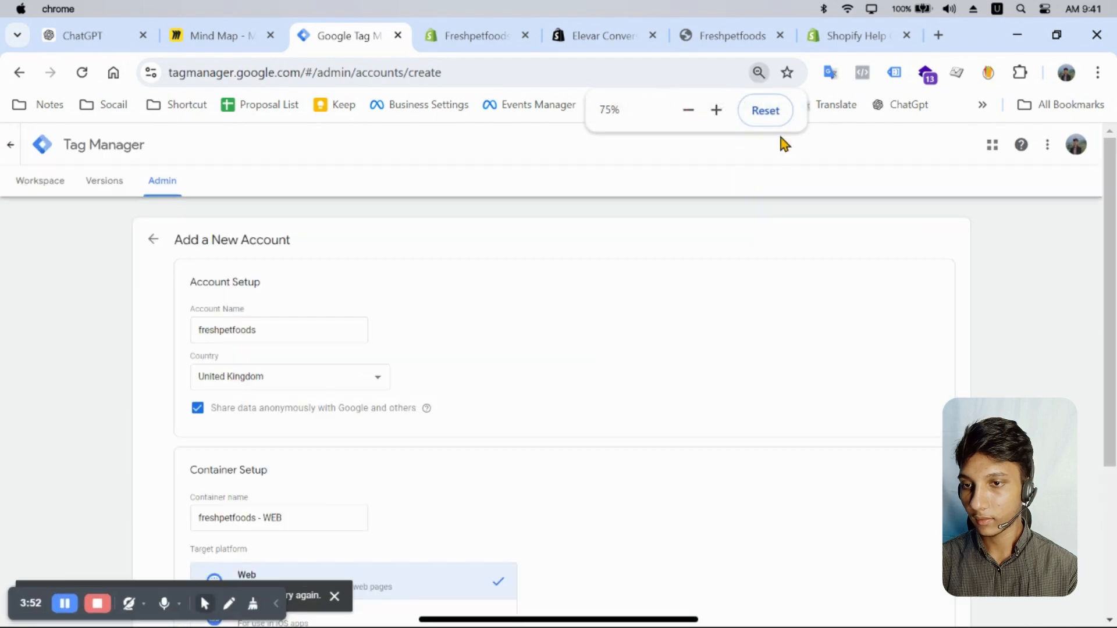
Try again to create the account with the "freshpetfoods - WEB" container and agree to the terms of service
{"action": "scroll", "coordinate": [411, 442], "scroll_direction": "down", "scroll_amount": 8}
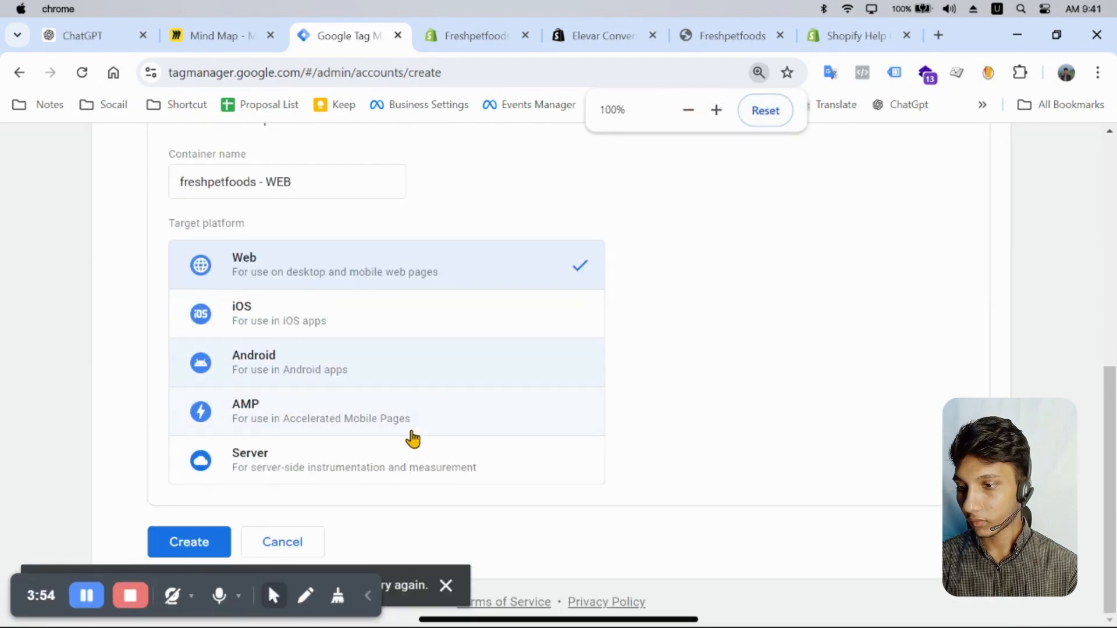
{"action": "left_click", "coordinate": [190, 542]}
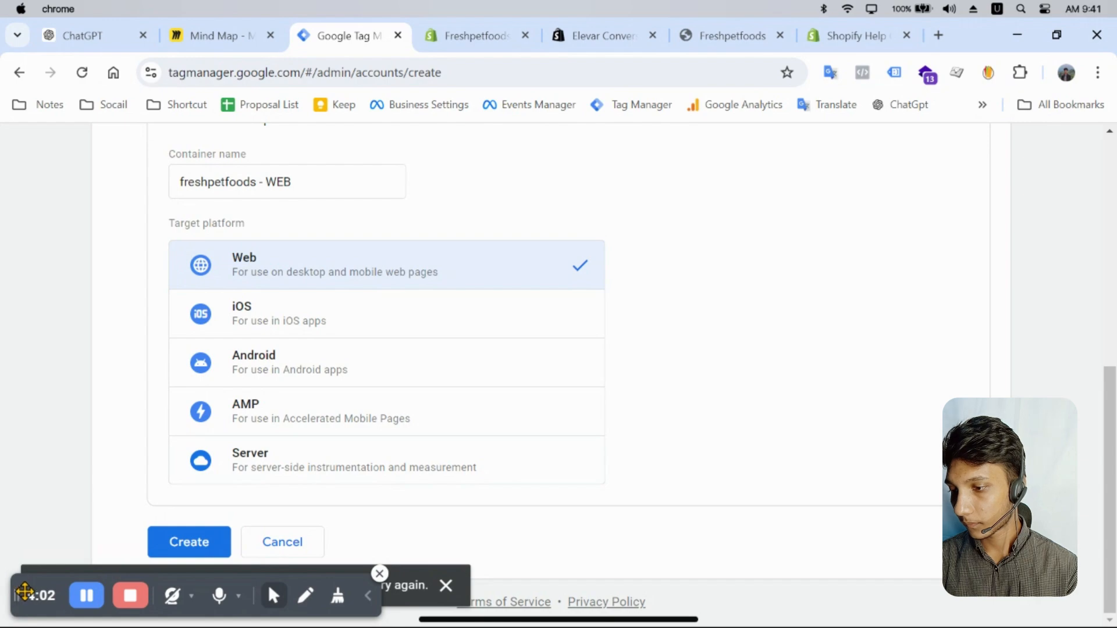
{"action": "left_click_drag", "start_coordinate": [19, 582], "coordinate": [680, 560]}
{"action": "left_click", "coordinate": [211, 544]}
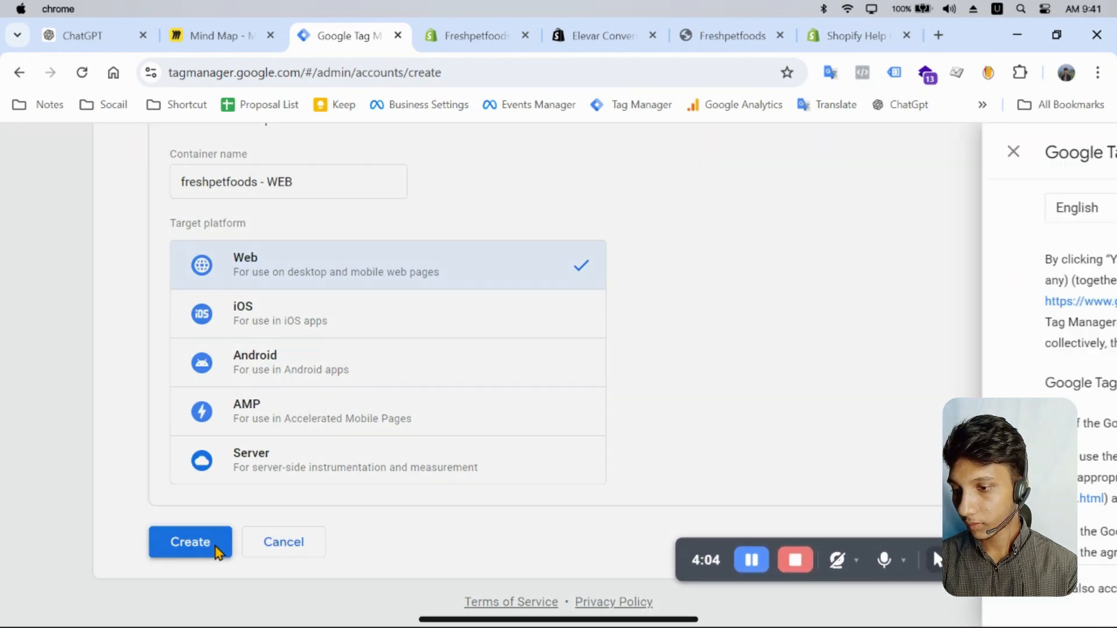
{"action": "scroll", "coordinate": [349, 535], "scroll_direction": "down", "scroll_amount": 15}
{"action": "left_click", "coordinate": [1067, 153]}
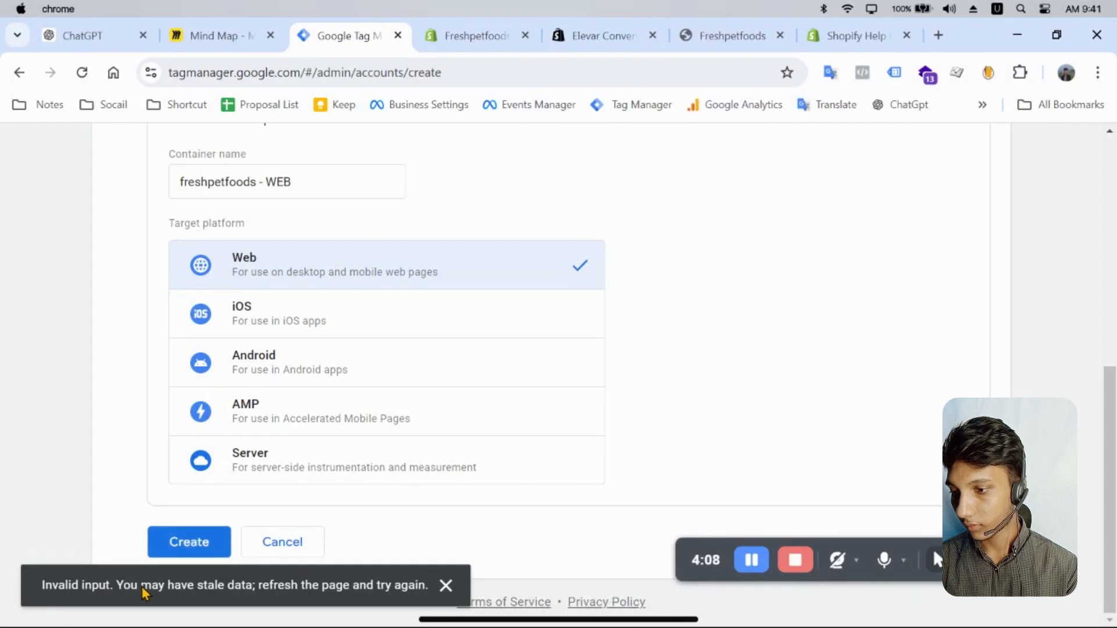
Reload the account creation page and enter freshpetfoods as the account name
{"action": "left_click", "coordinate": [82, 73]}
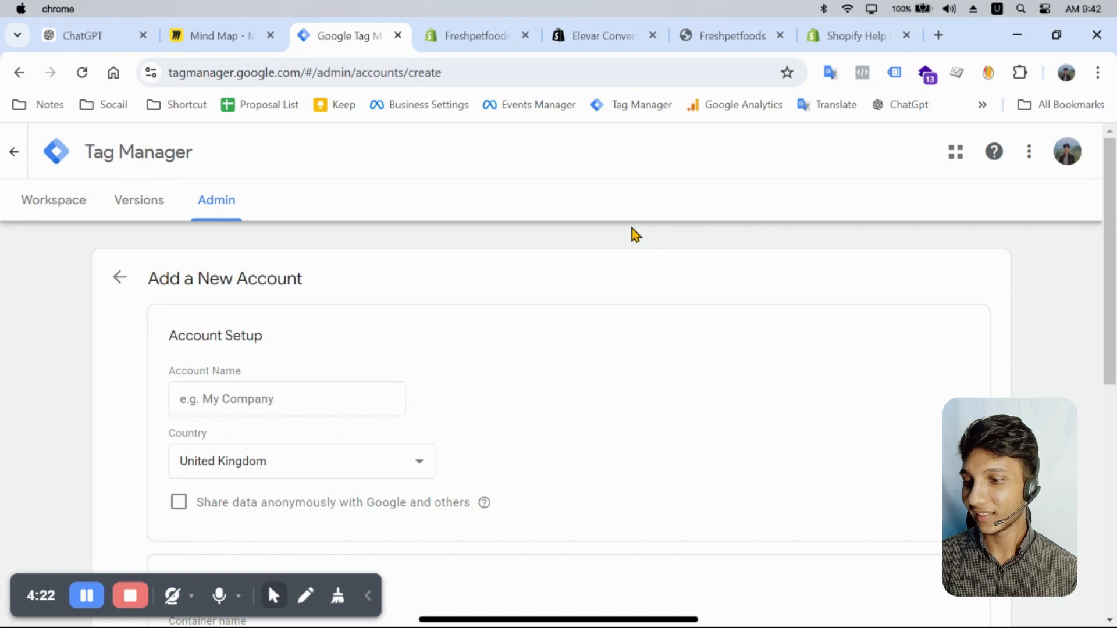
{"action": "scroll", "coordinate": [443, 244], "scroll_direction": "down", "scroll_amount": 5}
{"action": "scroll", "coordinate": [308, 216], "scroll_direction": "up", "scroll_amount": 1}
{"action": "left_click", "coordinate": [281, 176]}
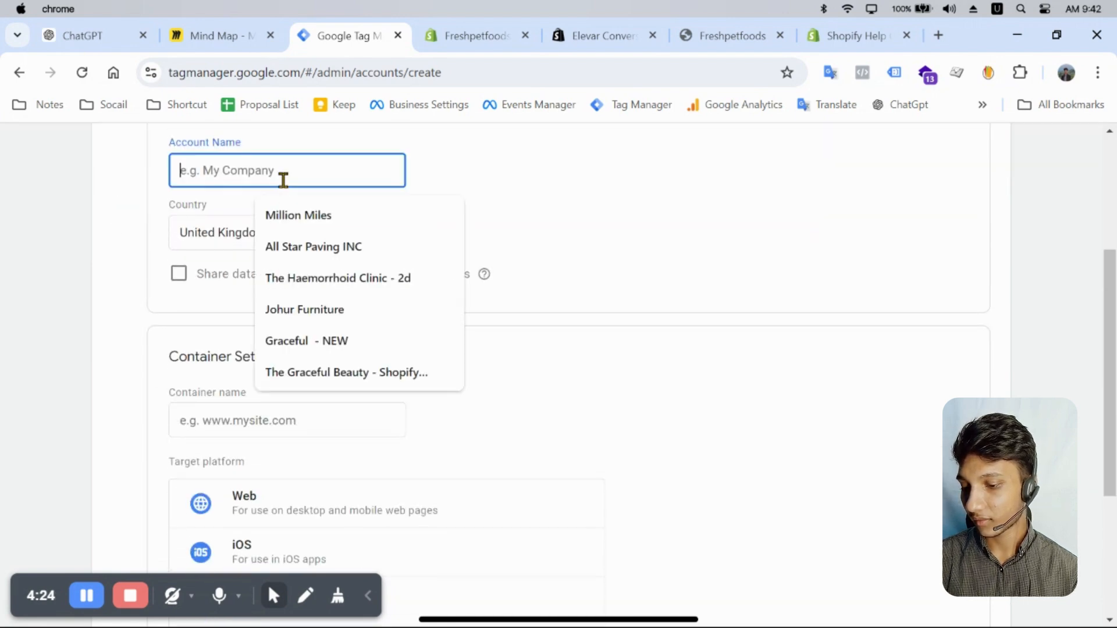
{"action": "type", "text": "freshpetfoods"}
{"action": "left_click", "coordinate": [533, 206]}
Name the container "freshpetfoods - web" and choose Web as its target platform
{"action": "scroll", "coordinate": [309, 235], "scroll_direction": "down", "scroll_amount": 4}
{"action": "scroll", "coordinate": [279, 250], "scroll_direction": "up", "scroll_amount": 1}
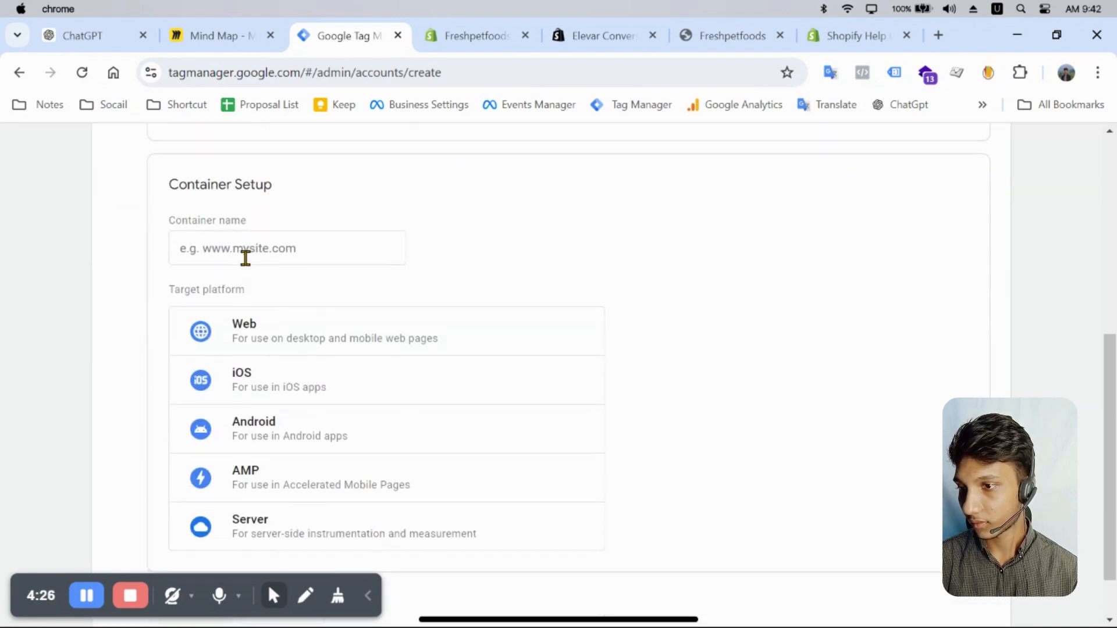
{"action": "left_click", "coordinate": [244, 253]}
{"action": "type", "text": "freshpetfoods"}
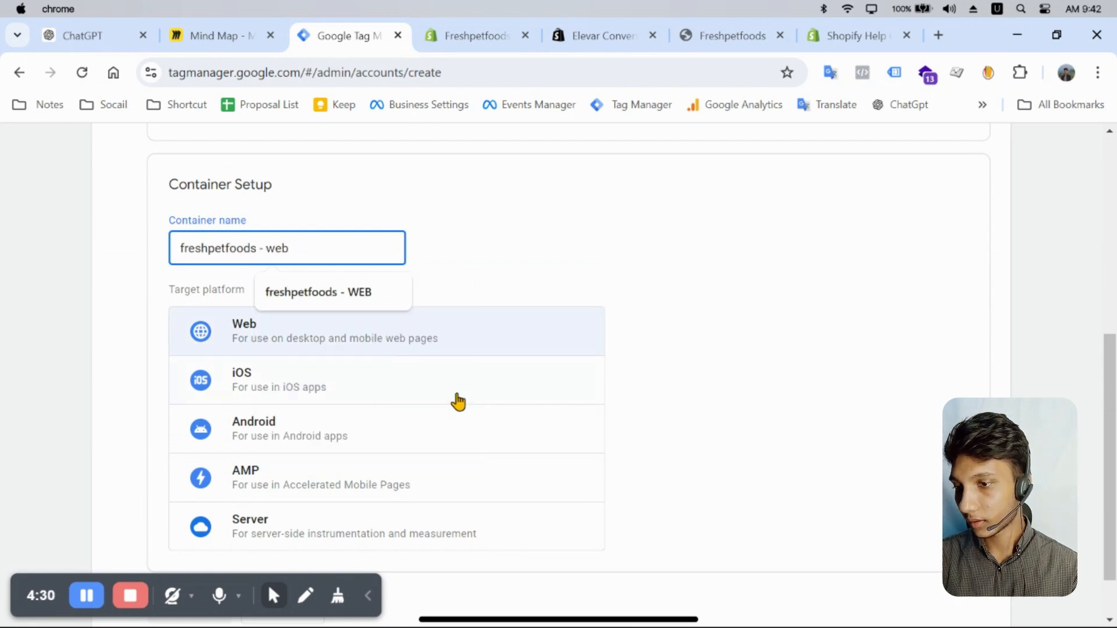
{"action": "left_click", "coordinate": [518, 344]}
{"action": "scroll", "coordinate": [500, 355], "scroll_direction": "down", "scroll_amount": 1}
Create the account and container, accepting the GDPR Data Processing Terms and the Google Tag Manager Terms of Service
{"action": "left_click", "coordinate": [187, 541]}
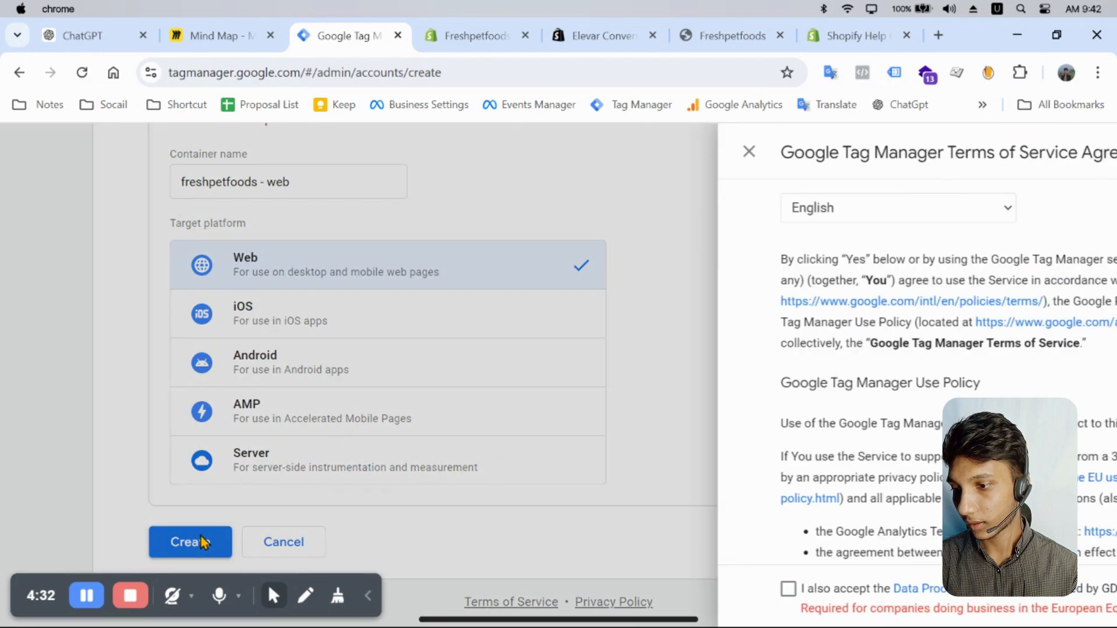
{"action": "scroll", "coordinate": [465, 407], "scroll_direction": "down", "scroll_amount": 10}
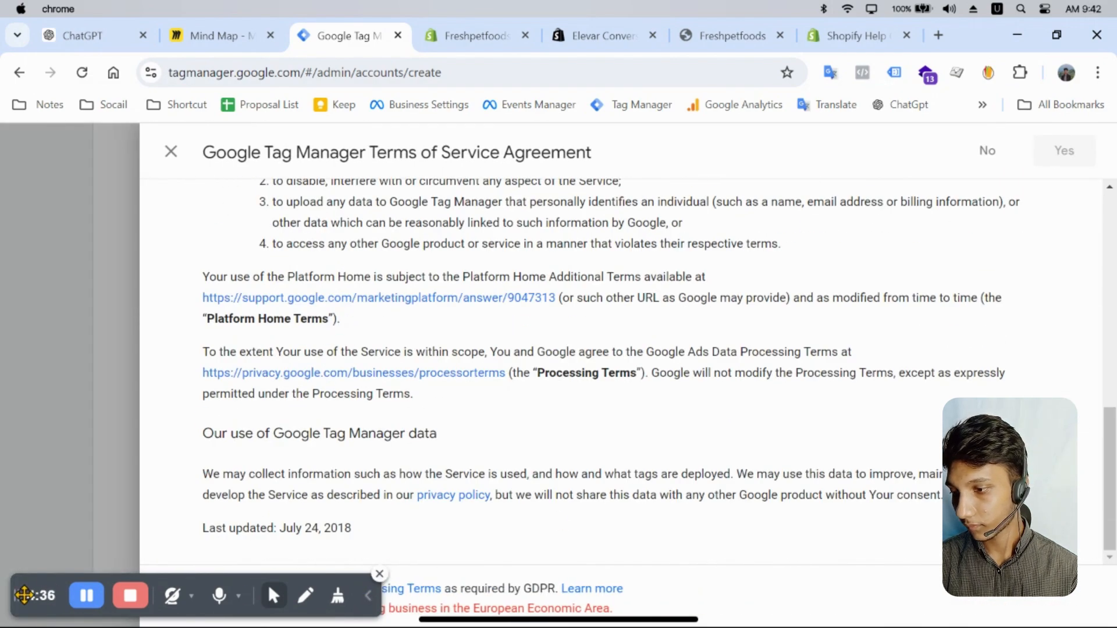
{"action": "left_click_drag", "start_coordinate": [24, 594], "coordinate": [477, 503]}
{"action": "left_click", "coordinate": [201, 591]}
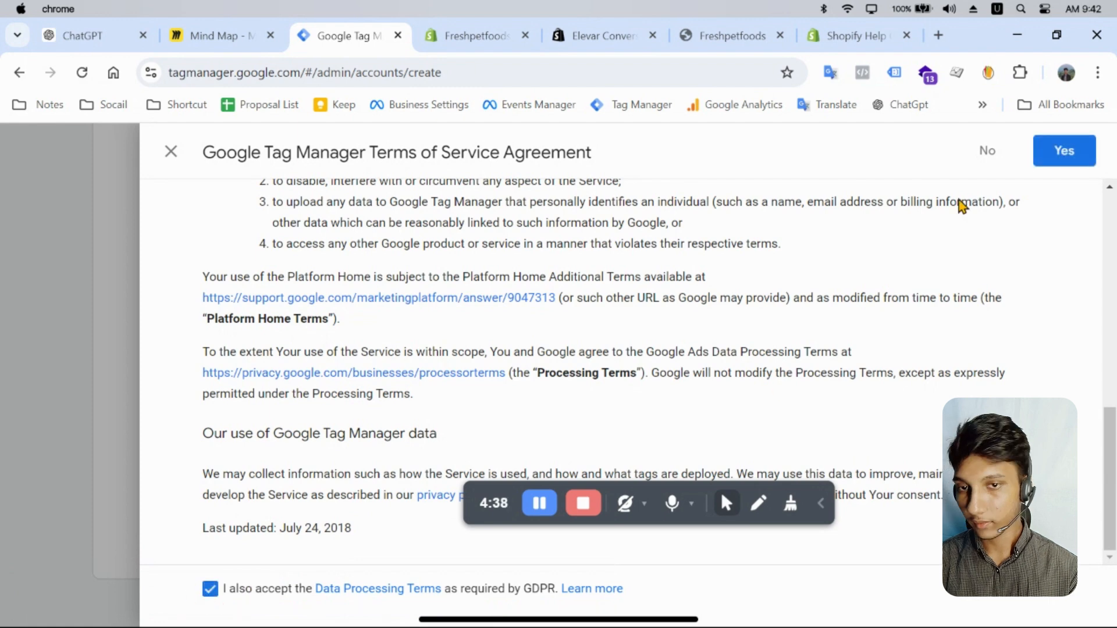
{"action": "left_click", "coordinate": [1065, 152]}
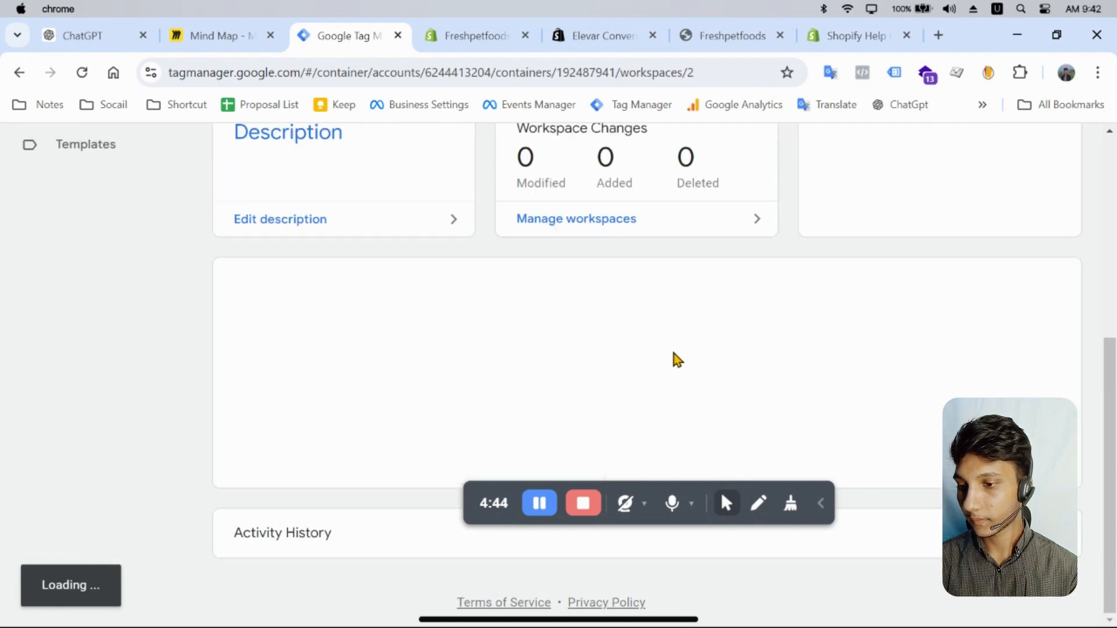
{"action": "scroll", "coordinate": [640, 349], "scroll_direction": "down", "scroll_amount": 5}
{"action": "scroll", "coordinate": [793, 349], "scroll_direction": "up", "scroll_amount": 5}
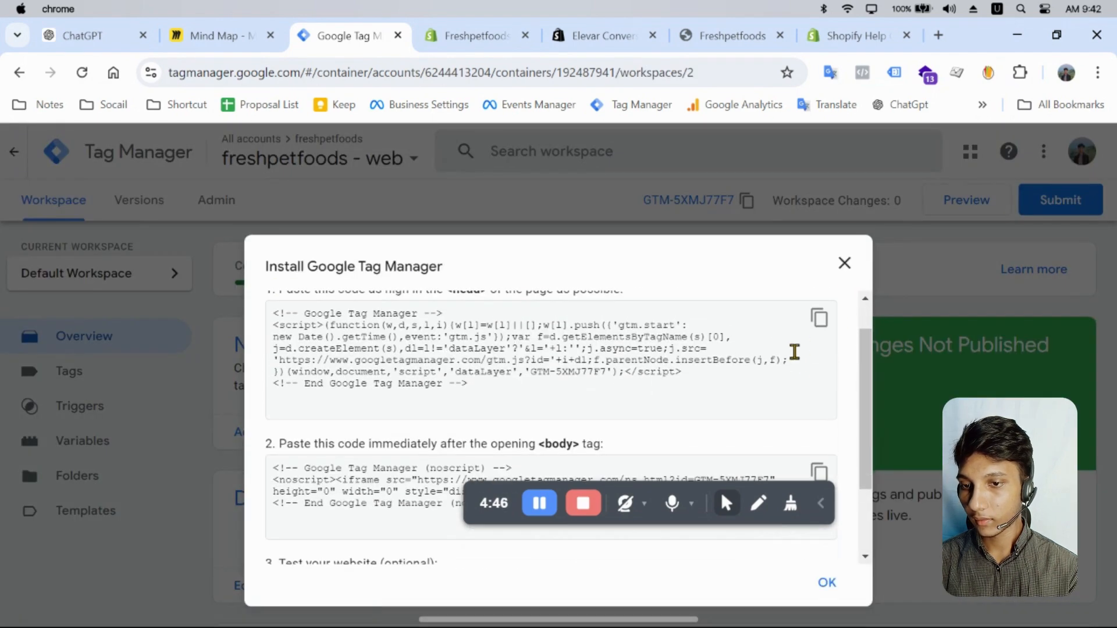
Close the install instructions, reopen them from the container ID, and copy the Google Tag Manager code meant for the head
{"action": "left_click", "coordinate": [843, 265]}
{"action": "scroll", "coordinate": [266, 369], "scroll_direction": "down", "scroll_amount": 5}
{"action": "scroll", "coordinate": [282, 386], "scroll_direction": "up", "scroll_amount": 5}
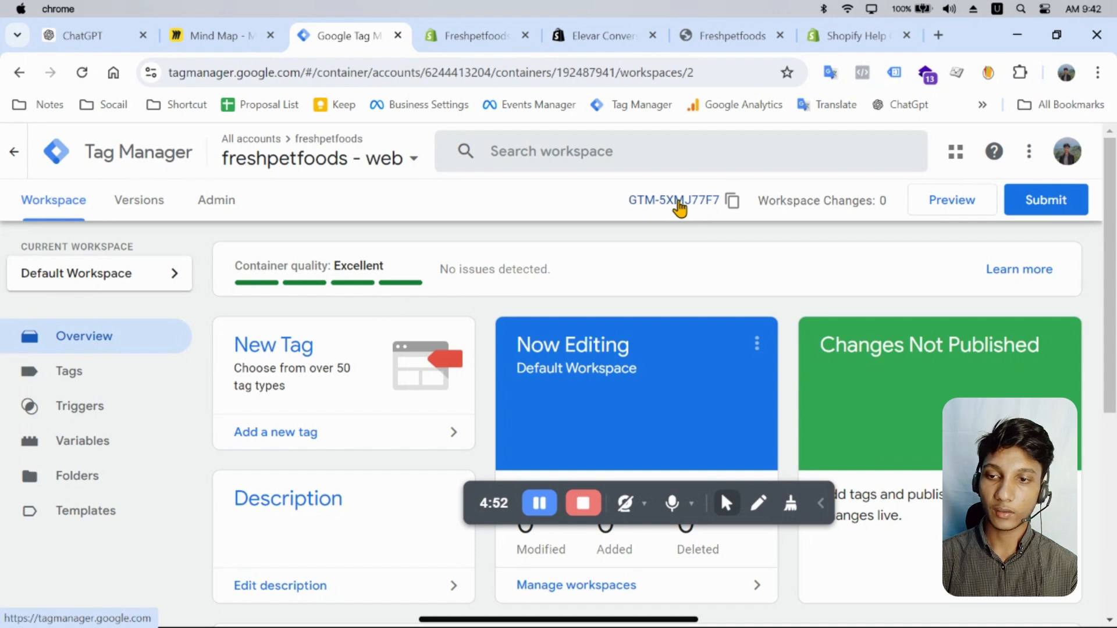
{"action": "left_click", "coordinate": [679, 204]}
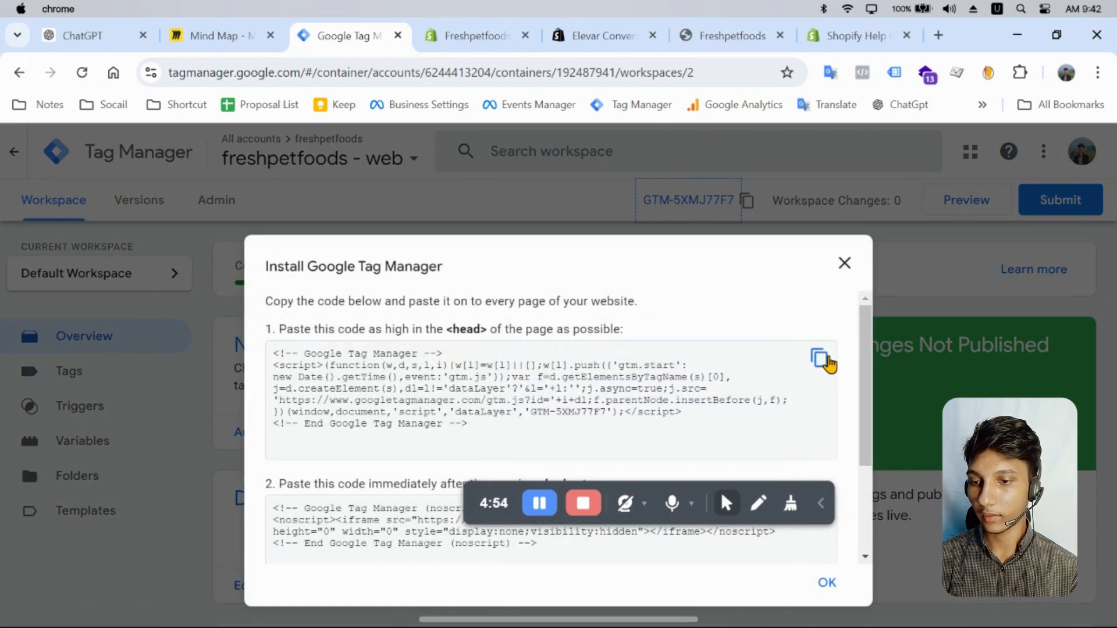
{"action": "left_click", "coordinate": [820, 358]}
In Shopify, open the Dawn theme's code and replace the Tag Manager and ultimate-datalayer code in theme.liquid's head with the copied snippet
{"action": "left_click", "coordinate": [460, 35]}
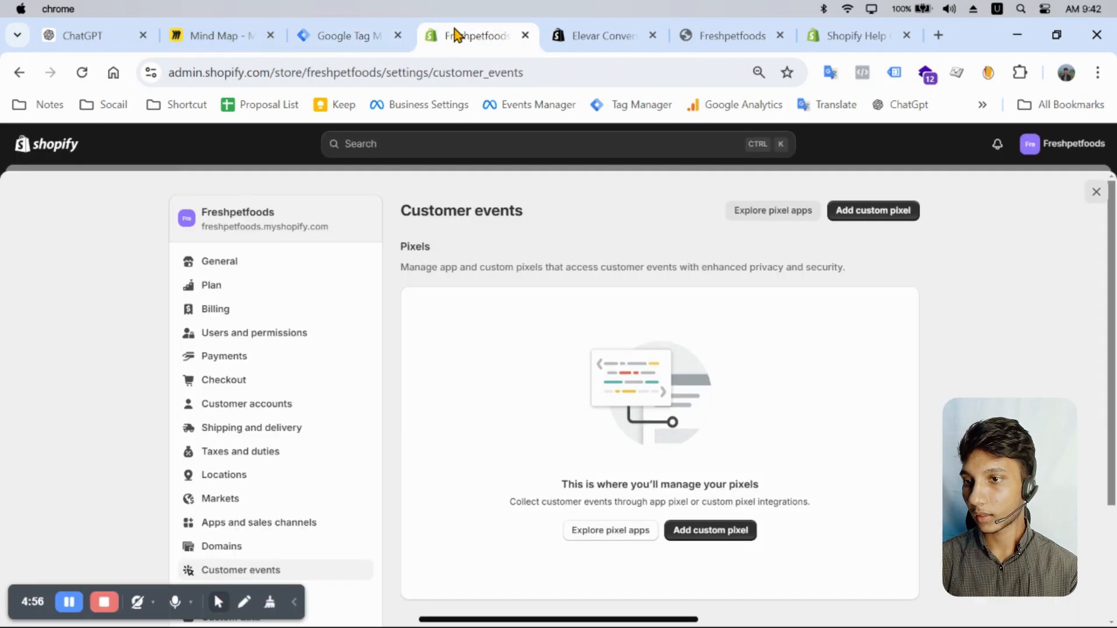
{"action": "left_click", "coordinate": [1095, 193]}
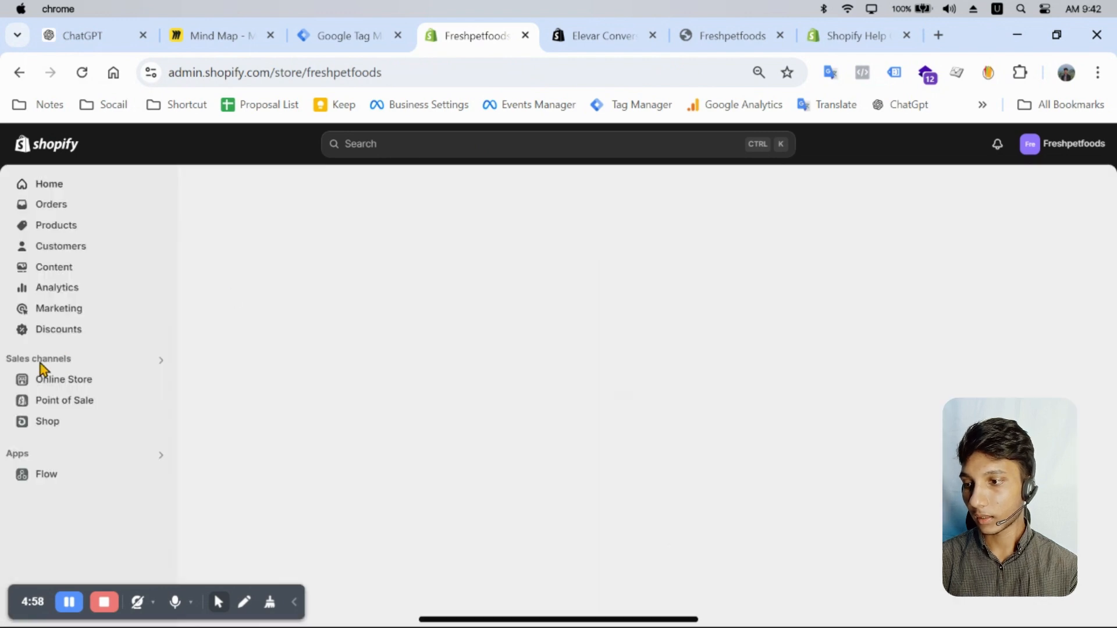
{"action": "left_click", "coordinate": [93, 383]}
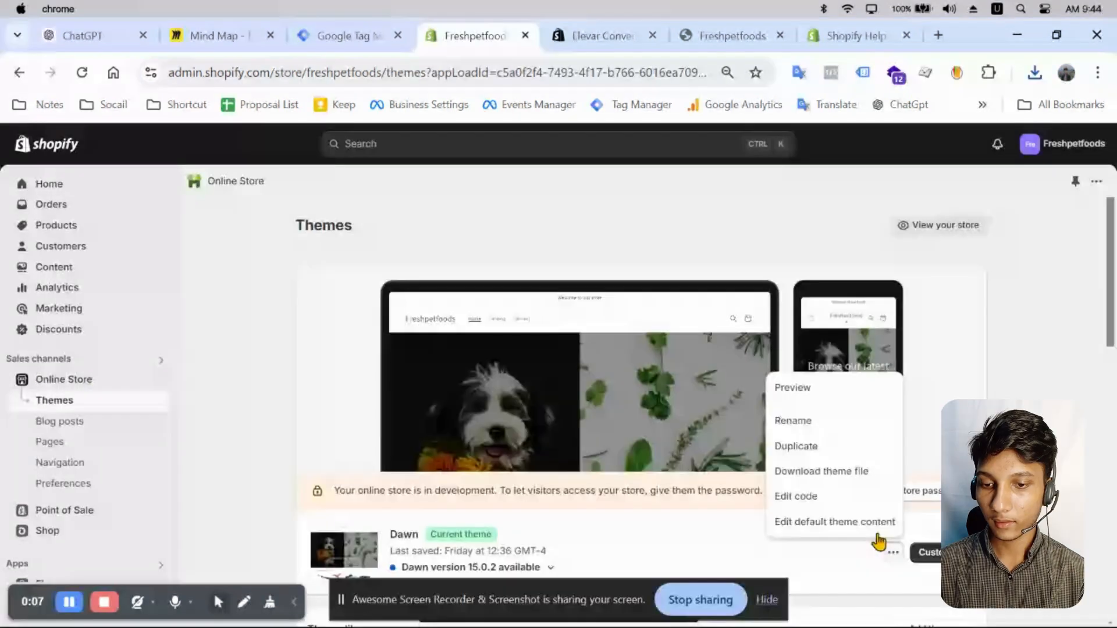
{"action": "scroll", "coordinate": [865, 526], "scroll_direction": "down", "scroll_amount": 2}
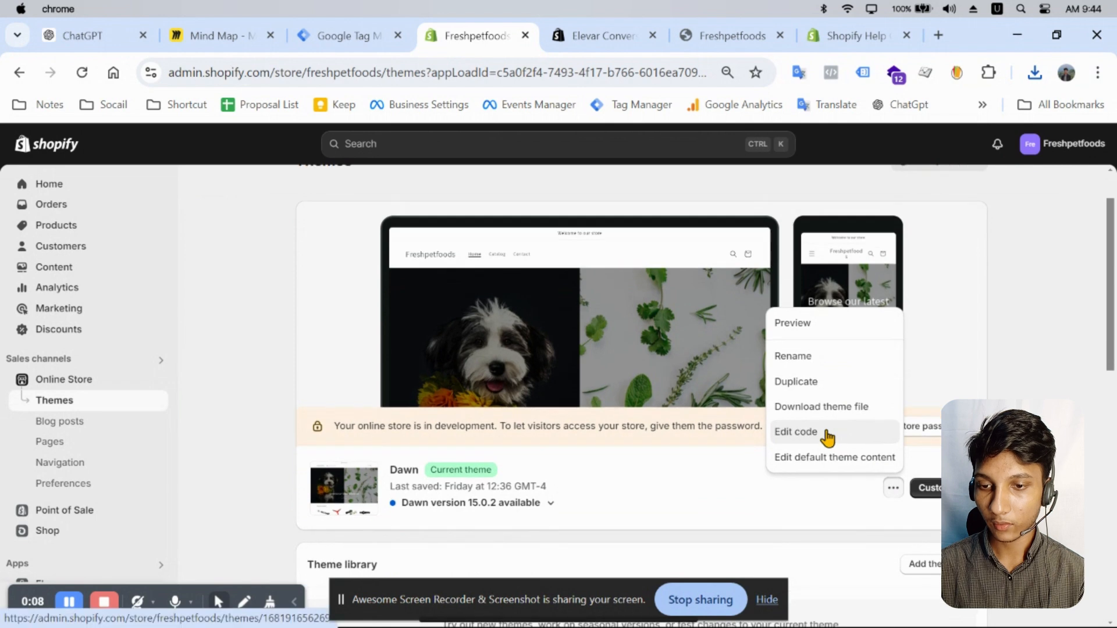
{"action": "left_click", "coordinate": [827, 432]}
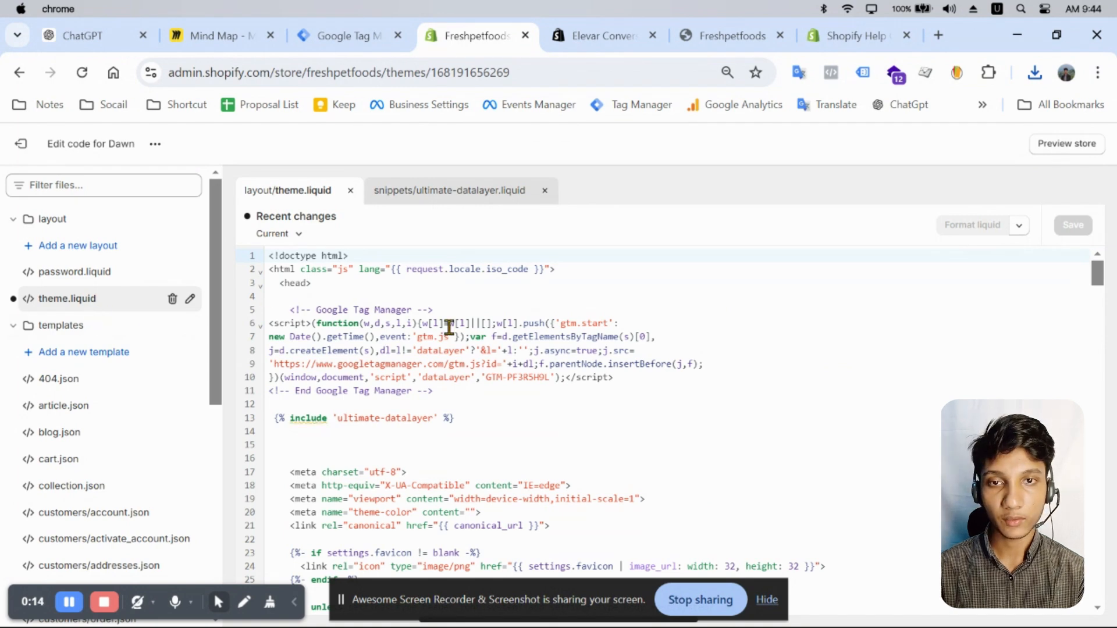
{"action": "left_click_drag", "start_coordinate": [458, 418], "coordinate": [283, 304]}
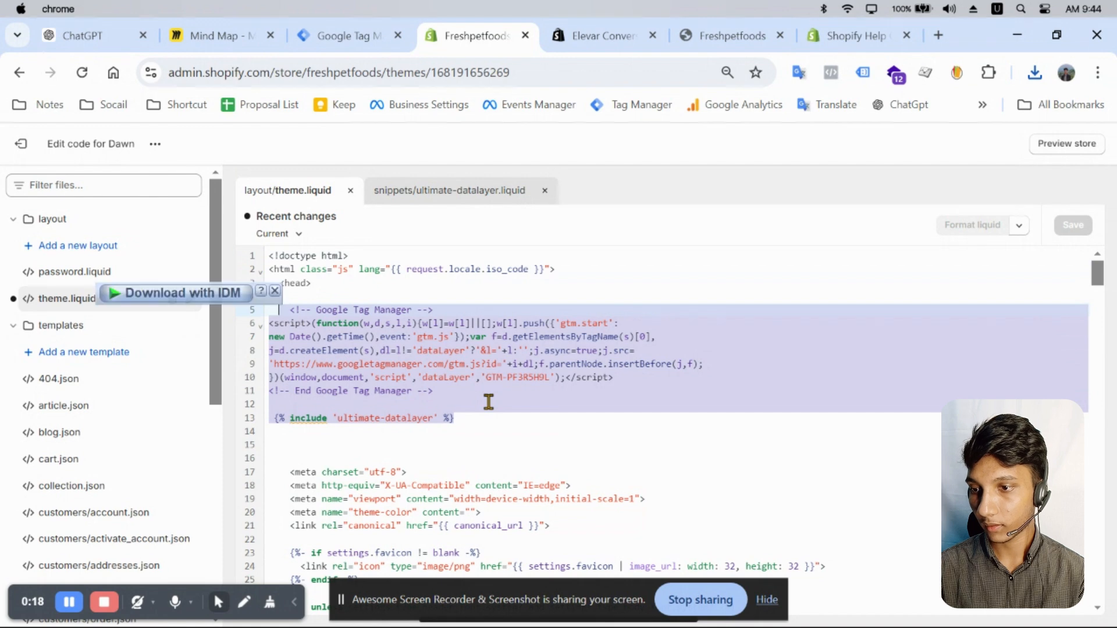
{"action": "key", "text": "super+v"}
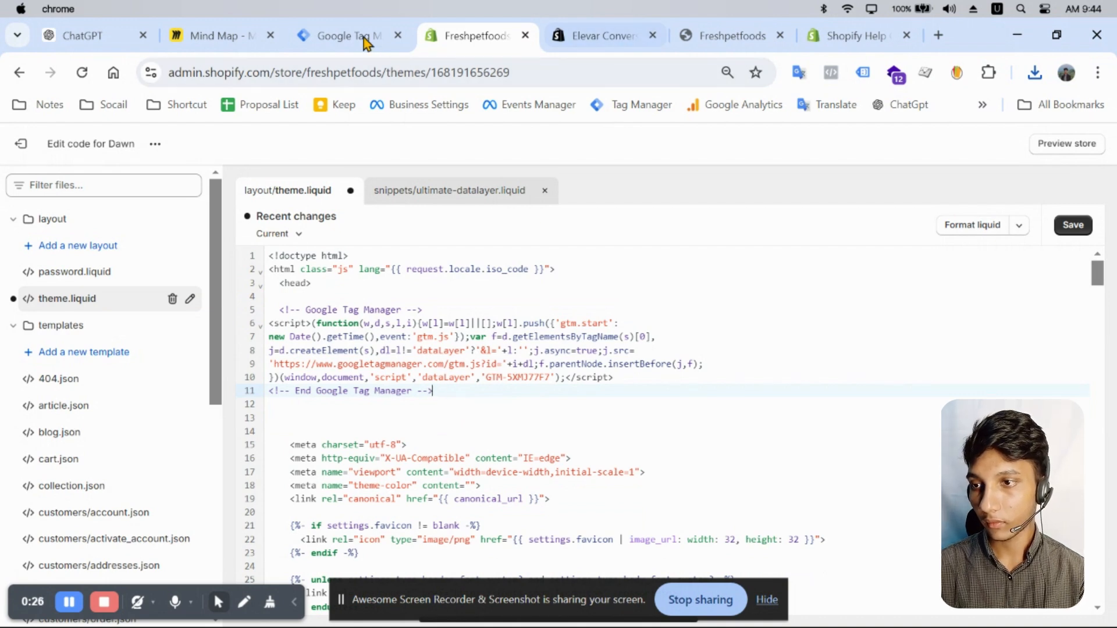
Switch back to Google Tag Manager and copy the noscript code meant for the body
{"action": "left_click", "coordinate": [309, 34]}
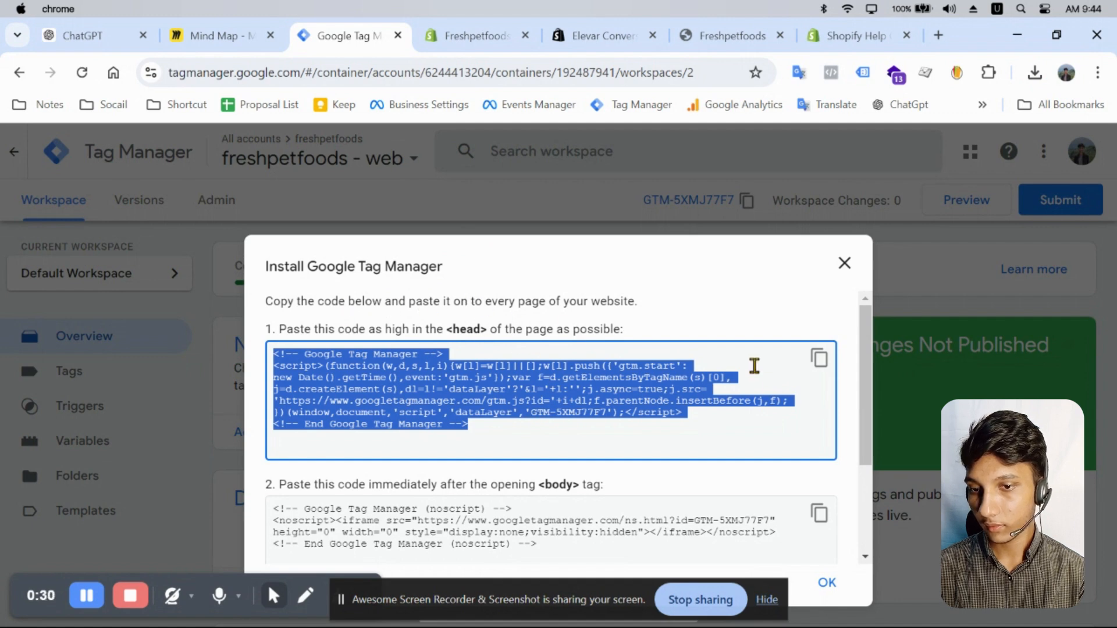
{"action": "left_click", "coordinate": [730, 36]}
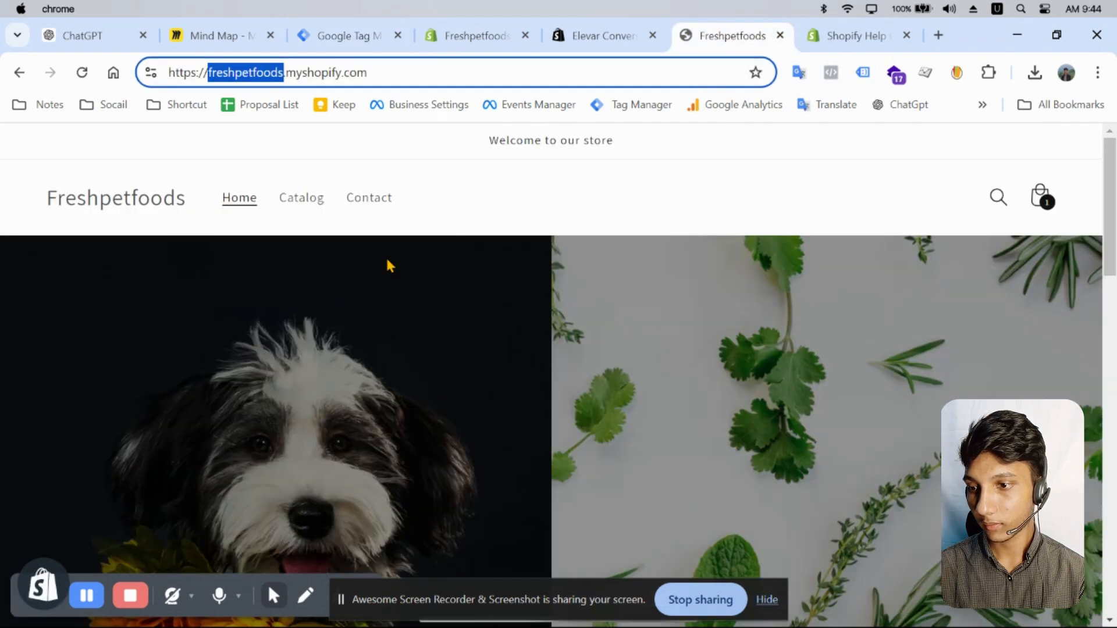
{"action": "left_click", "coordinate": [338, 36]}
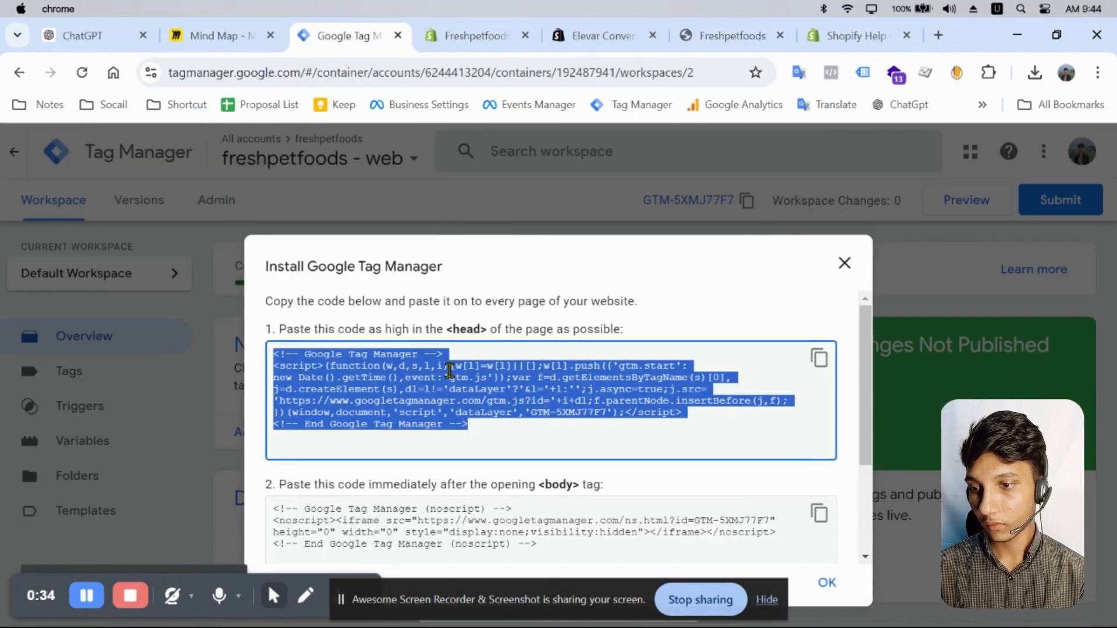
{"action": "scroll", "coordinate": [599, 303], "scroll_direction": "down", "scroll_amount": 2}
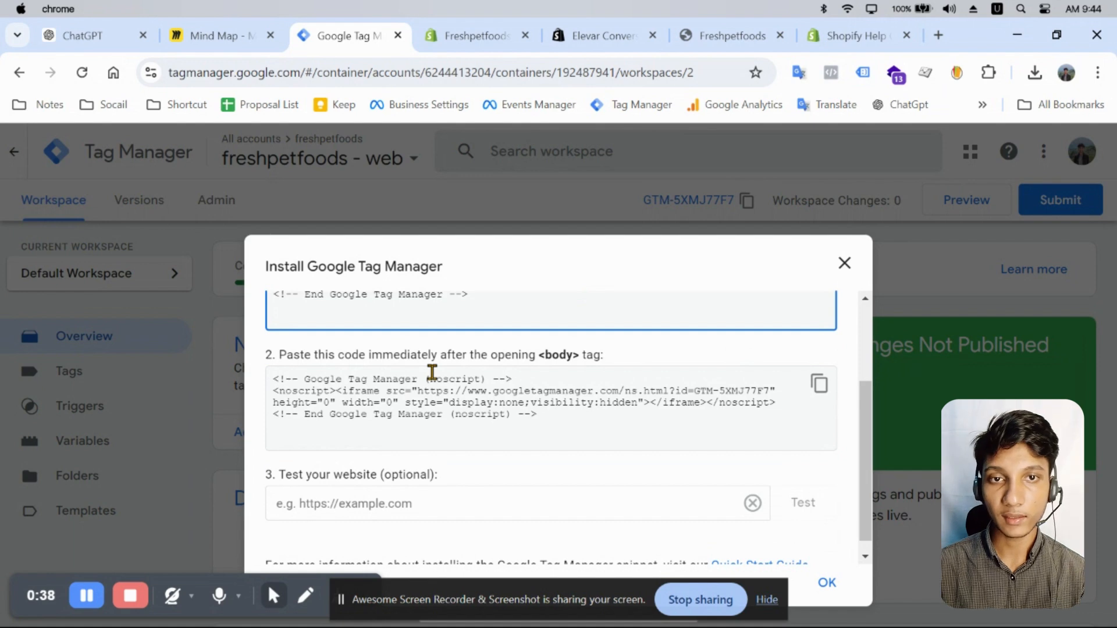
{"action": "left_click", "coordinate": [820, 385]}
Return to the Shopify theme code and locate the opening body tag in theme.liquid by searching for body
{"action": "left_click", "coordinate": [495, 41]}
{"action": "scroll", "coordinate": [490, 385], "scroll_direction": "down", "scroll_amount": 15}
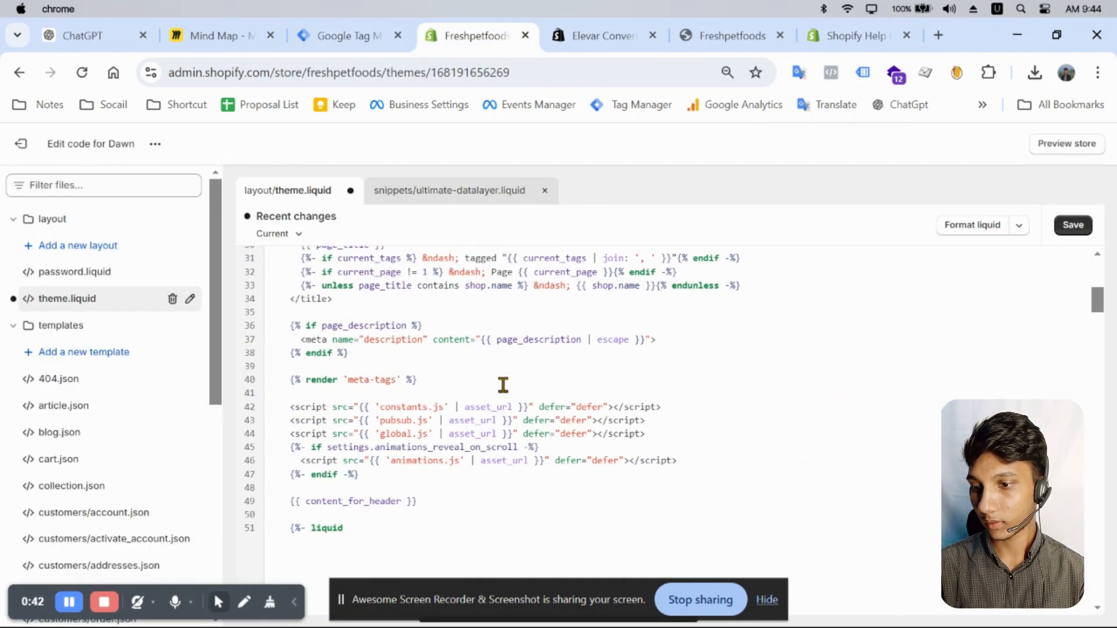
{"action": "scroll", "coordinate": [504, 384], "scroll_direction": "down", "scroll_amount": 13}
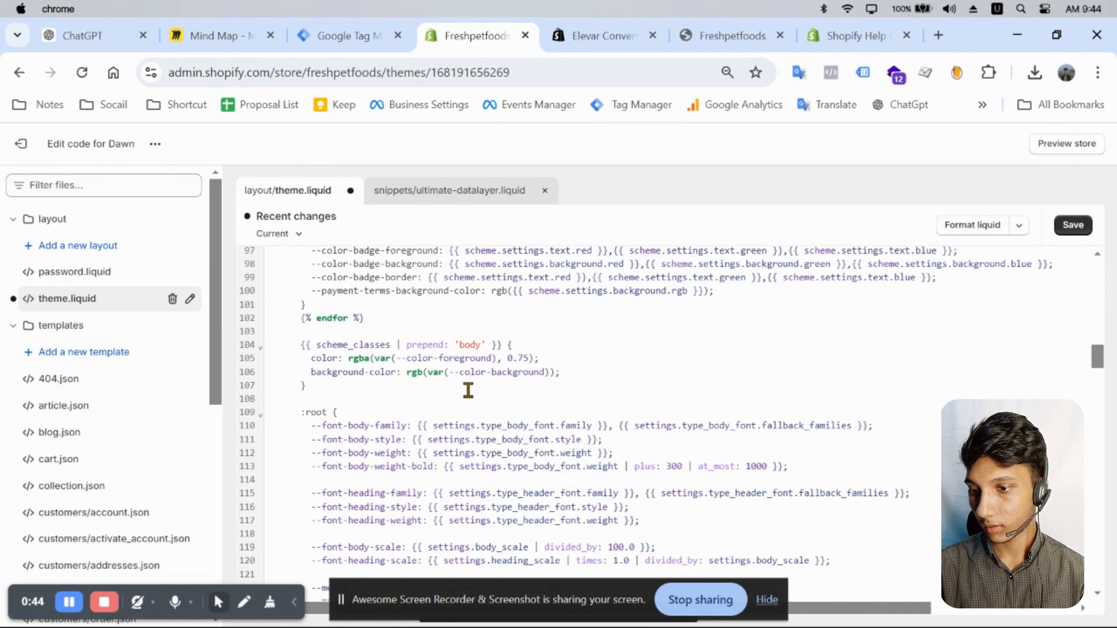
{"action": "scroll", "coordinate": [367, 400], "scroll_direction": "down", "scroll_amount": 20}
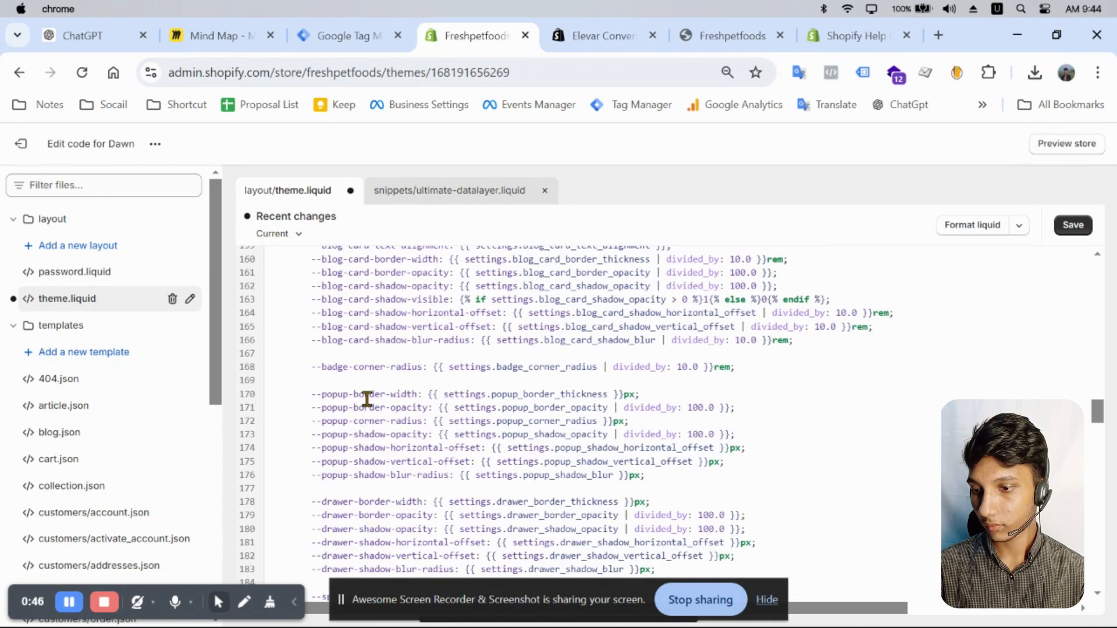
{"action": "scroll", "coordinate": [366, 386], "scroll_direction": "up", "scroll_amount": 1}
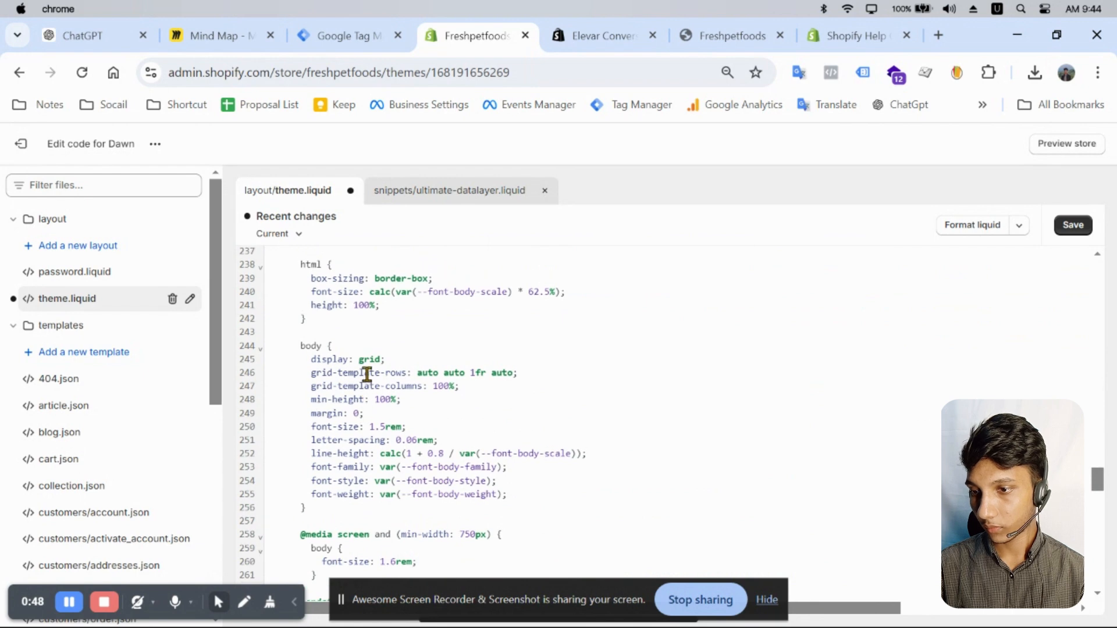
{"action": "scroll", "coordinate": [370, 344], "scroll_direction": "up", "scroll_amount": 4}
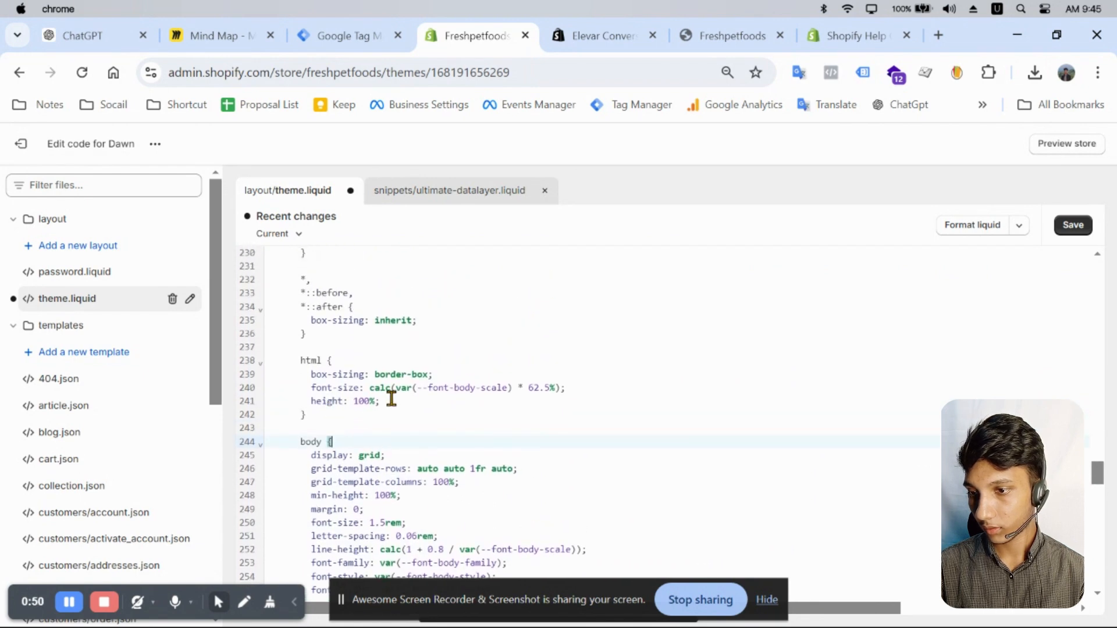
{"action": "scroll", "coordinate": [429, 392], "scroll_direction": "down", "scroll_amount": 2}
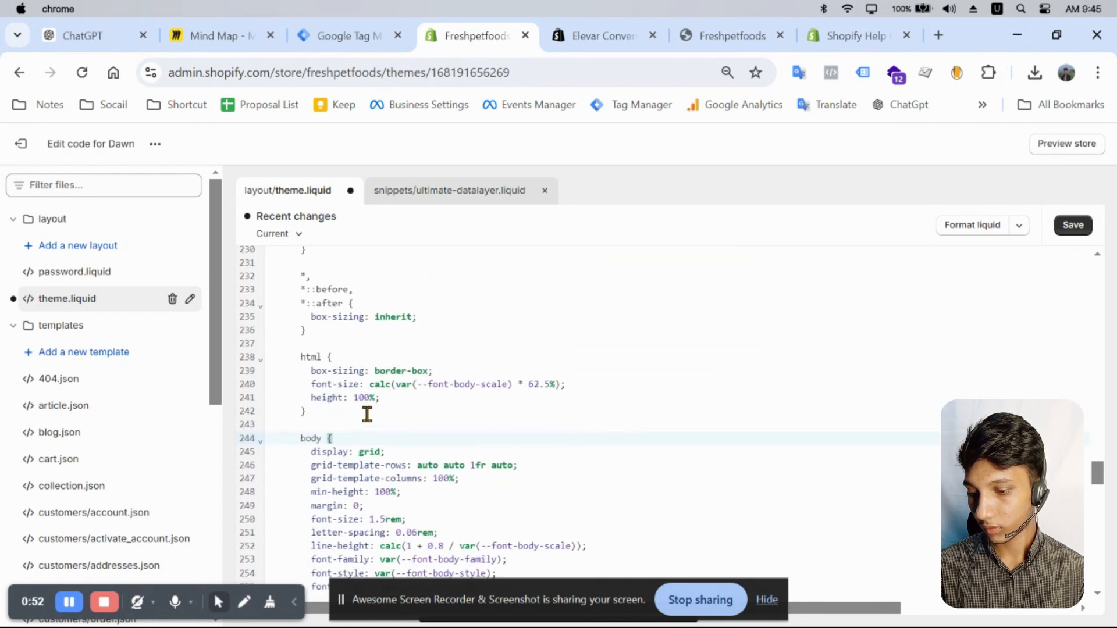
{"action": "key", "text": "ctrl+f"}
{"action": "type", "text": "body"}
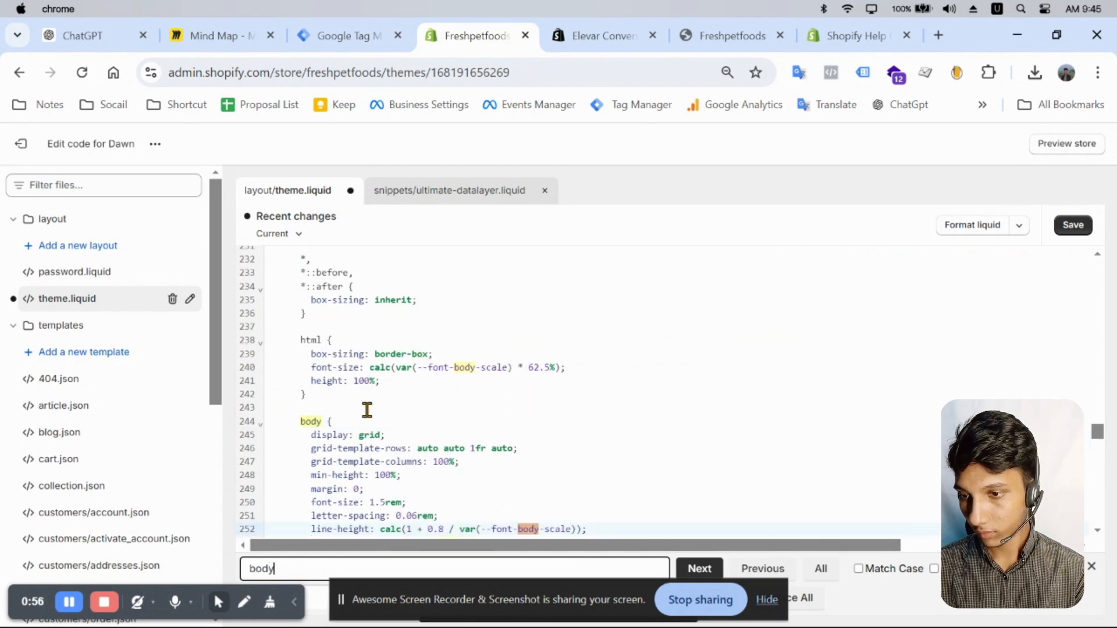
{"action": "scroll", "coordinate": [367, 410], "scroll_direction": "up", "scroll_amount": 5}
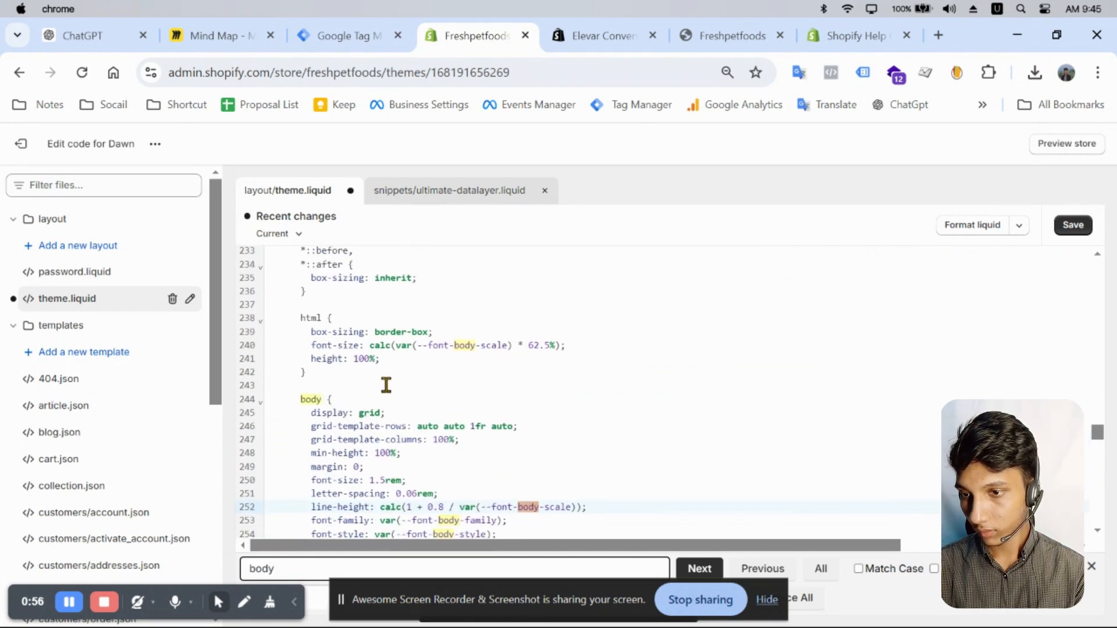
{"action": "scroll", "coordinate": [604, 361], "scroll_direction": "down", "scroll_amount": 15}
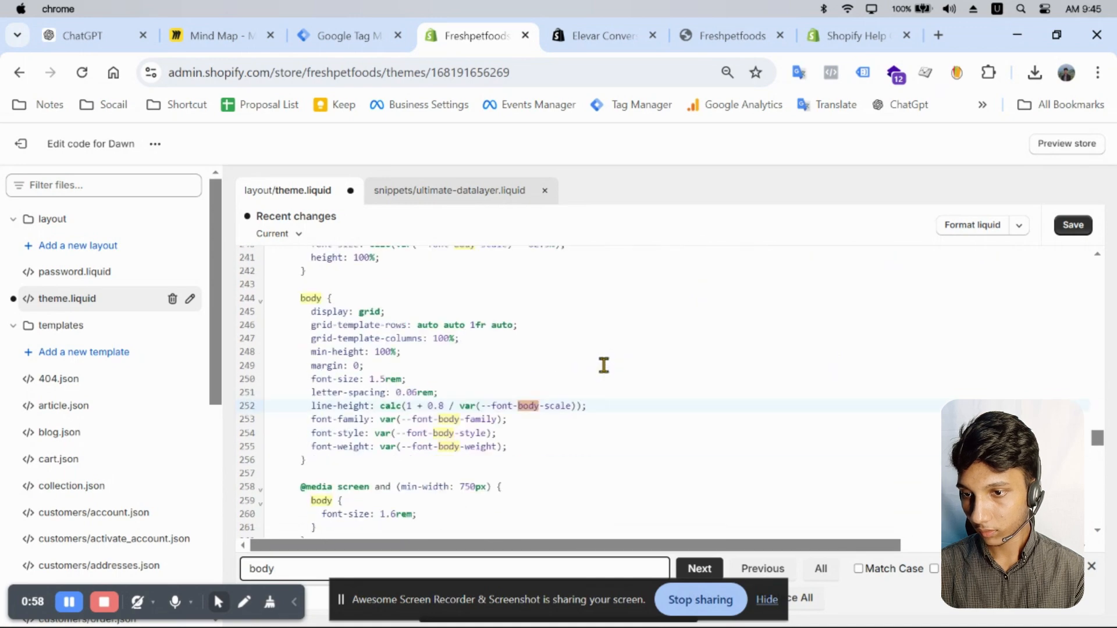
{"action": "scroll", "coordinate": [543, 387], "scroll_direction": "down", "scroll_amount": 4}
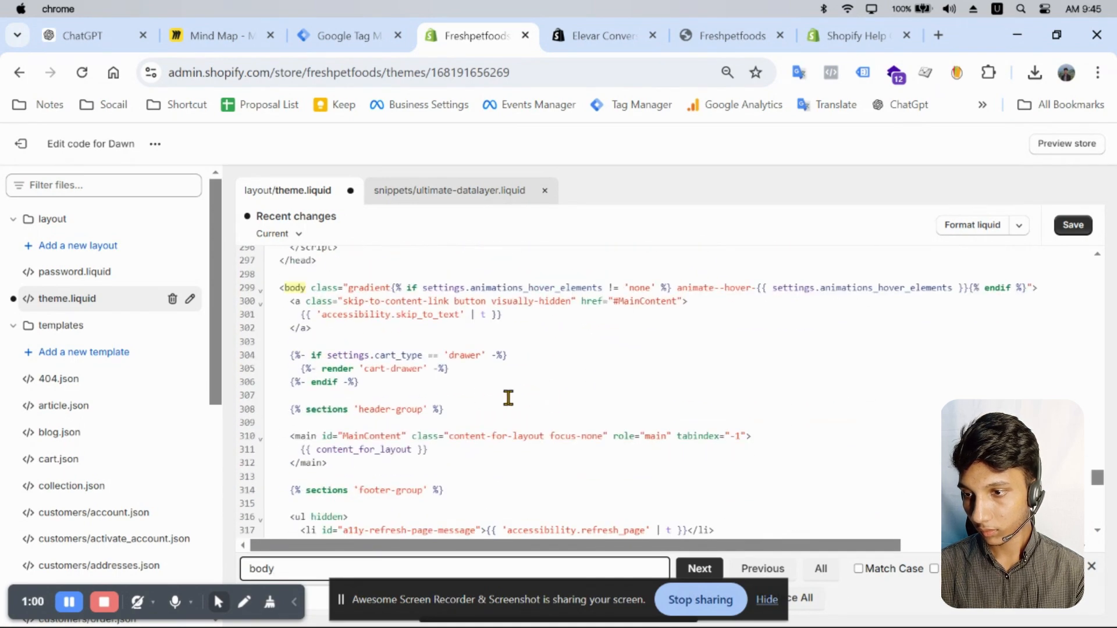
{"action": "left_click", "coordinate": [354, 269]}
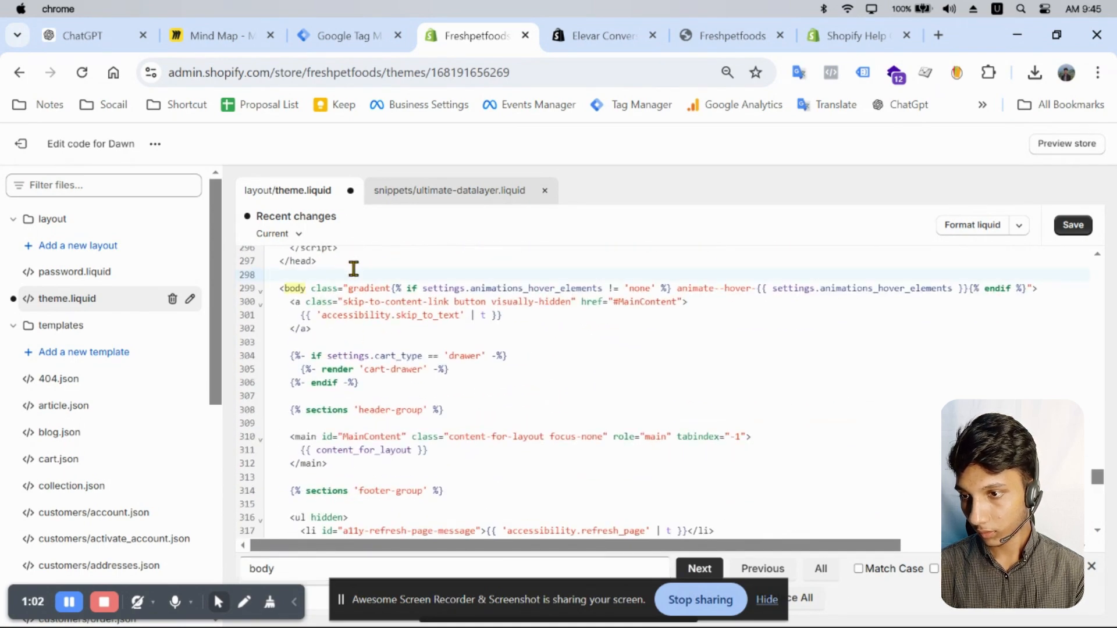
Break the line after <body on line 299, paste the Google Tag Manager noscript code before the class attribute, and save theme.liquid
{"action": "left_click", "coordinate": [311, 287]}
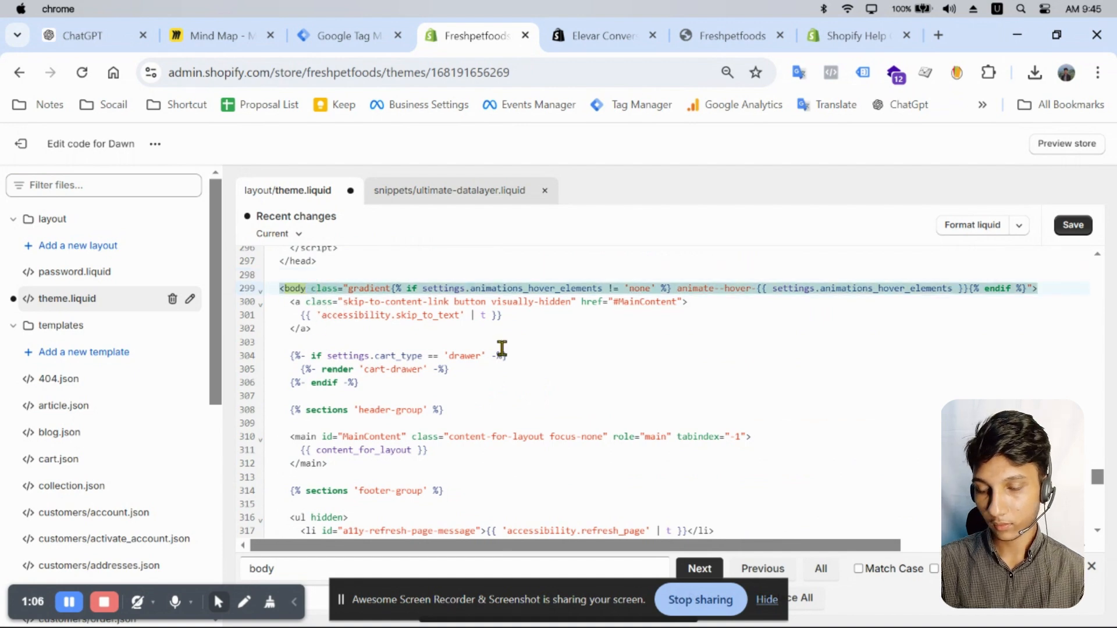
{"action": "key", "text": "Return"}
{"action": "key", "text": "Return"}
{"action": "key", "text": "Return"}
{"action": "key", "text": "Return"}
{"action": "left_click", "coordinate": [345, 312]}
{"action": "key", "text": "ctrl+v"}
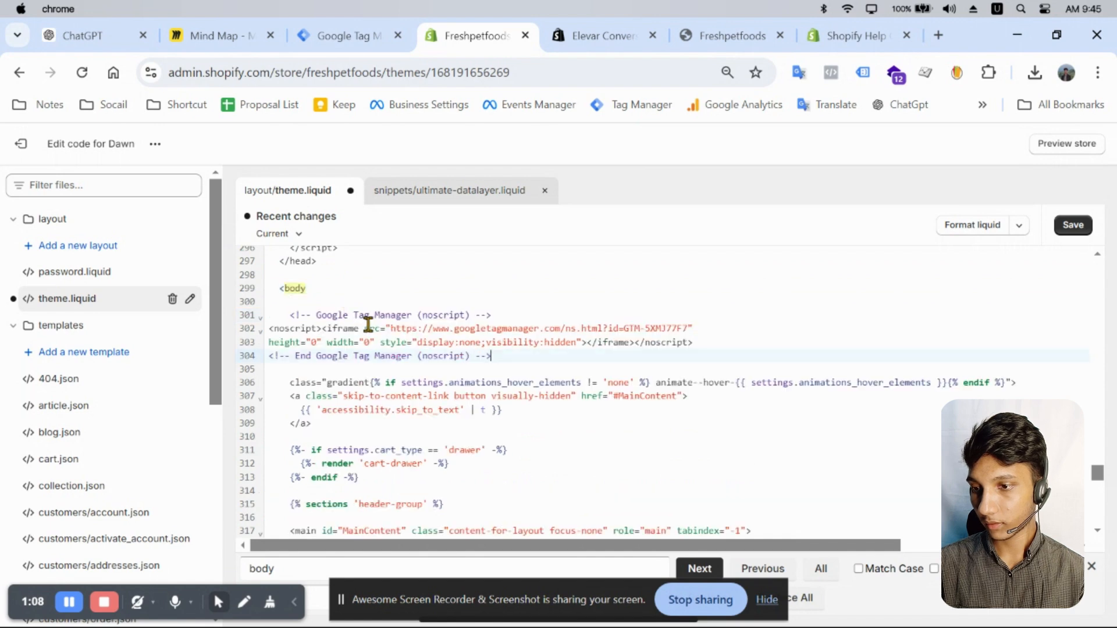
{"action": "left_click", "coordinate": [1073, 225]}
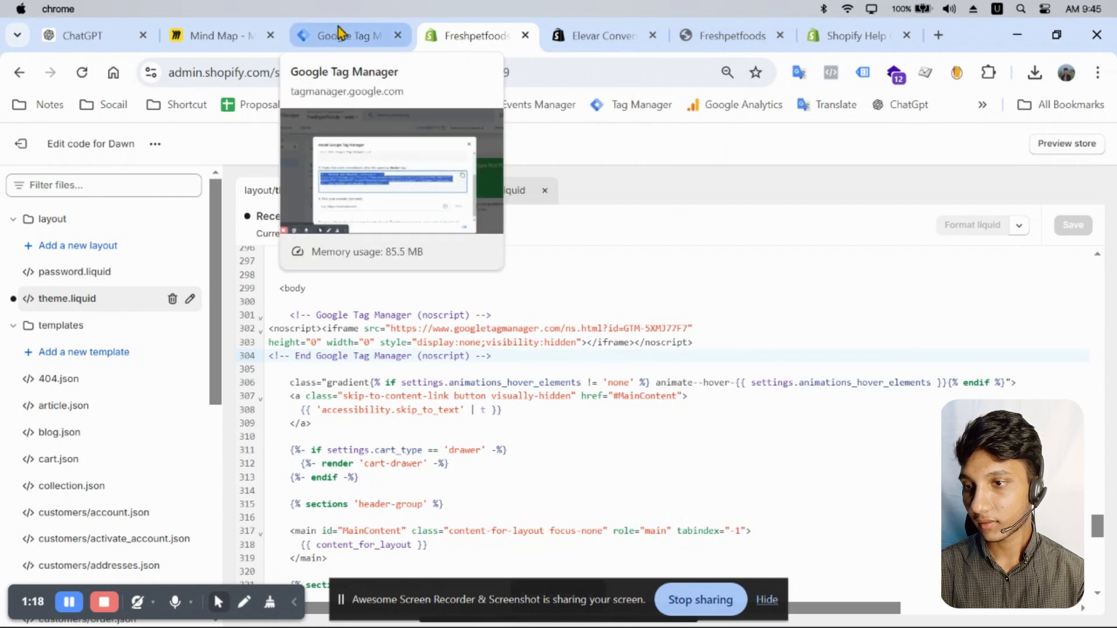
Go back to Google Tag Manager, close the install instructions, and start Preview mode for the freshpetfoods - web container
{"action": "left_click", "coordinate": [336, 35]}
{"action": "left_click", "coordinate": [445, 29]}
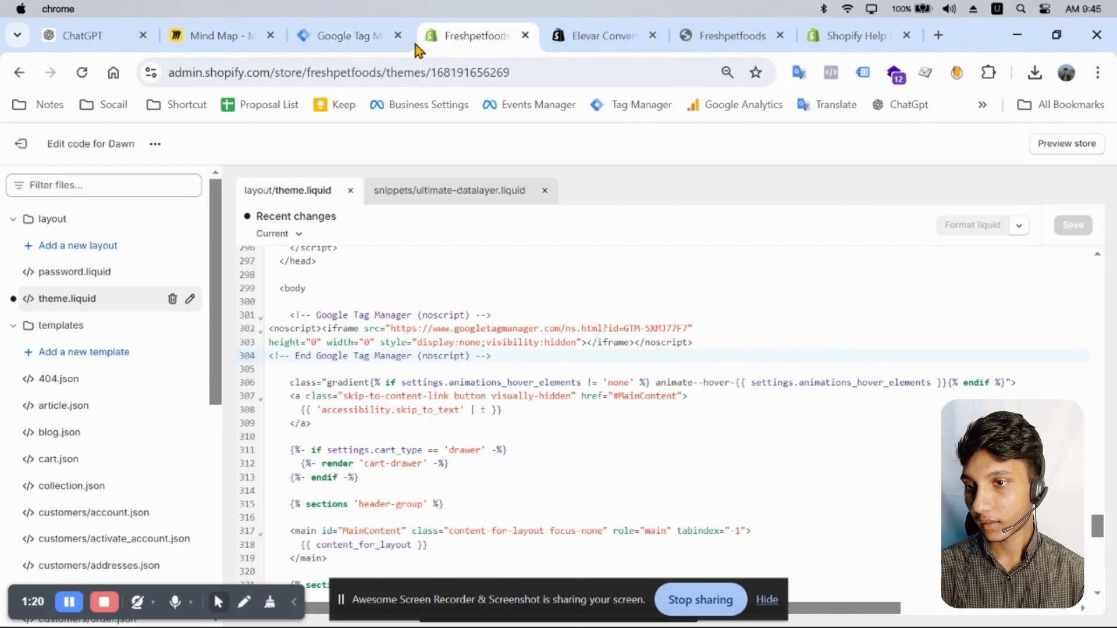
{"action": "left_click", "coordinate": [355, 35]}
{"action": "left_click", "coordinate": [849, 266]}
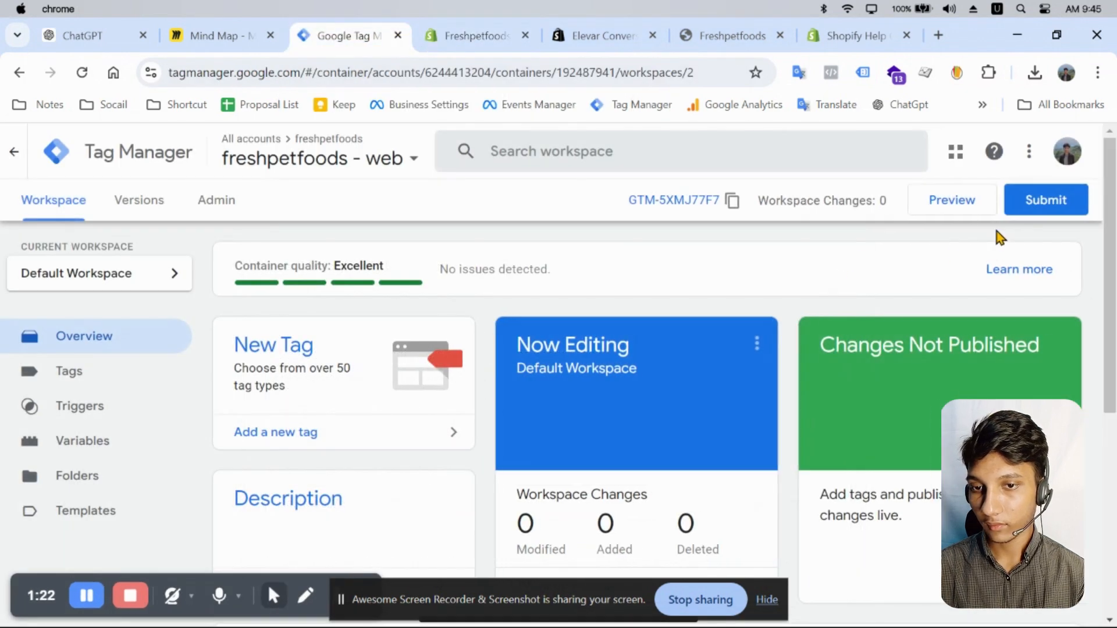
{"action": "left_click", "coordinate": [941, 201]}
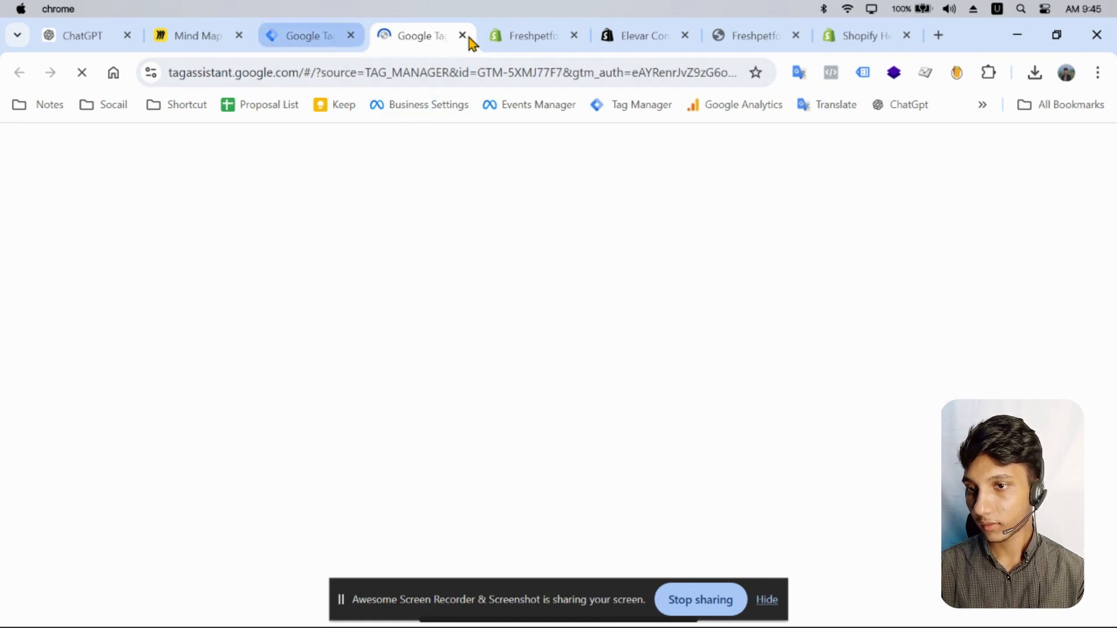
{"action": "left_click", "coordinate": [512, 36]}
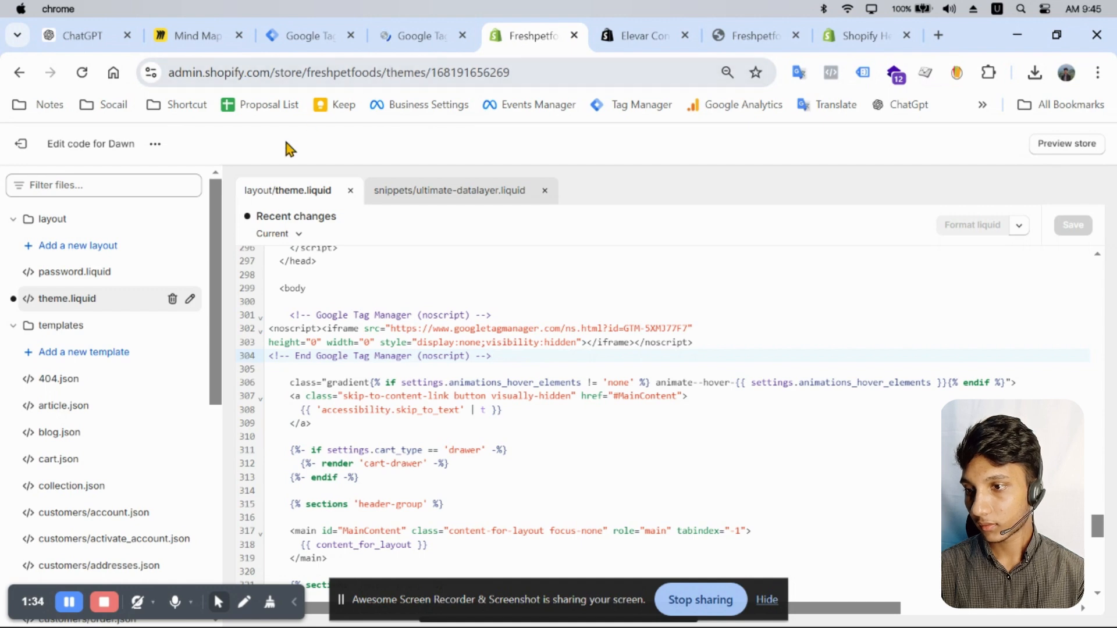
{"action": "left_click", "coordinate": [438, 36]}
{"action": "left_click", "coordinate": [859, 40]}
{"action": "left_click", "coordinate": [745, 38]}
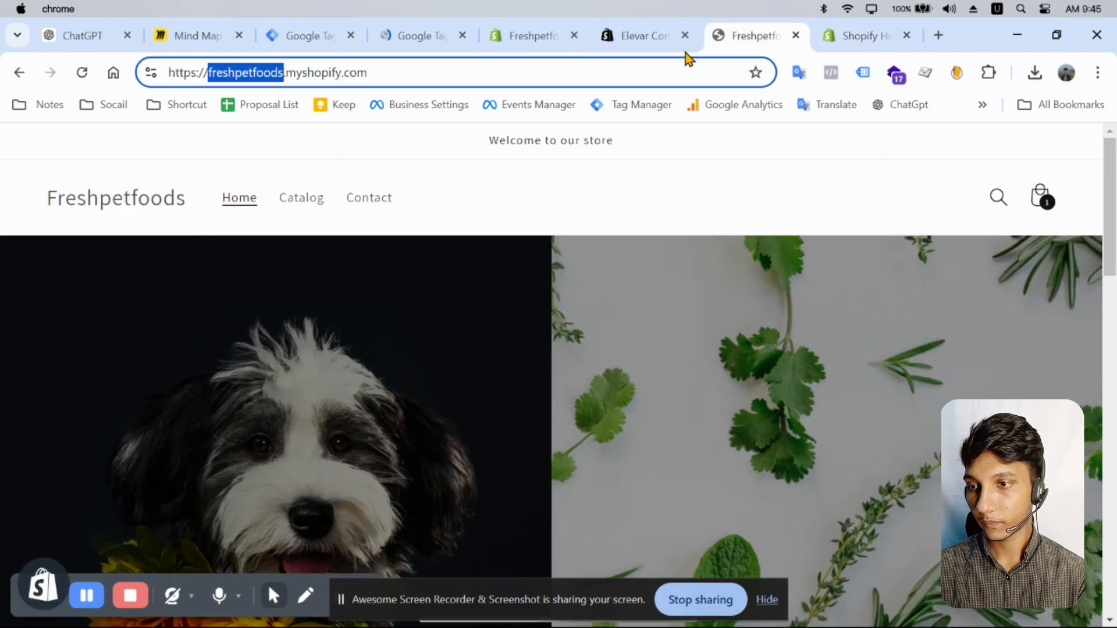
{"action": "double_click", "coordinate": [456, 75]}
{"action": "left_click", "coordinate": [457, 75]}
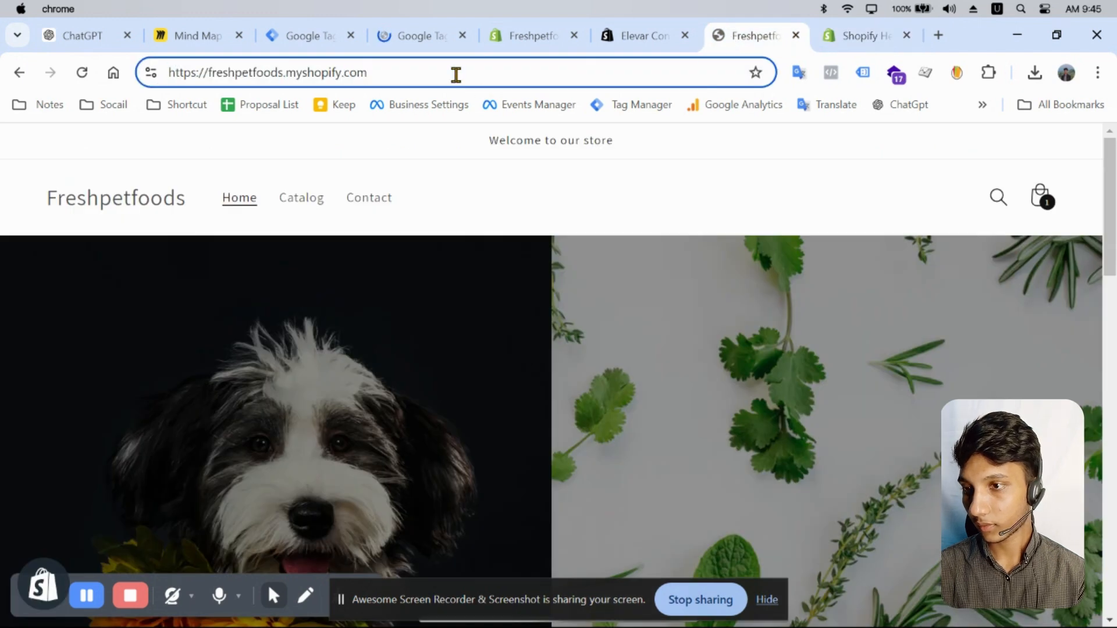
{"action": "triple_click", "coordinate": [494, 82]}
{"action": "key", "text": "ctrl+c"}
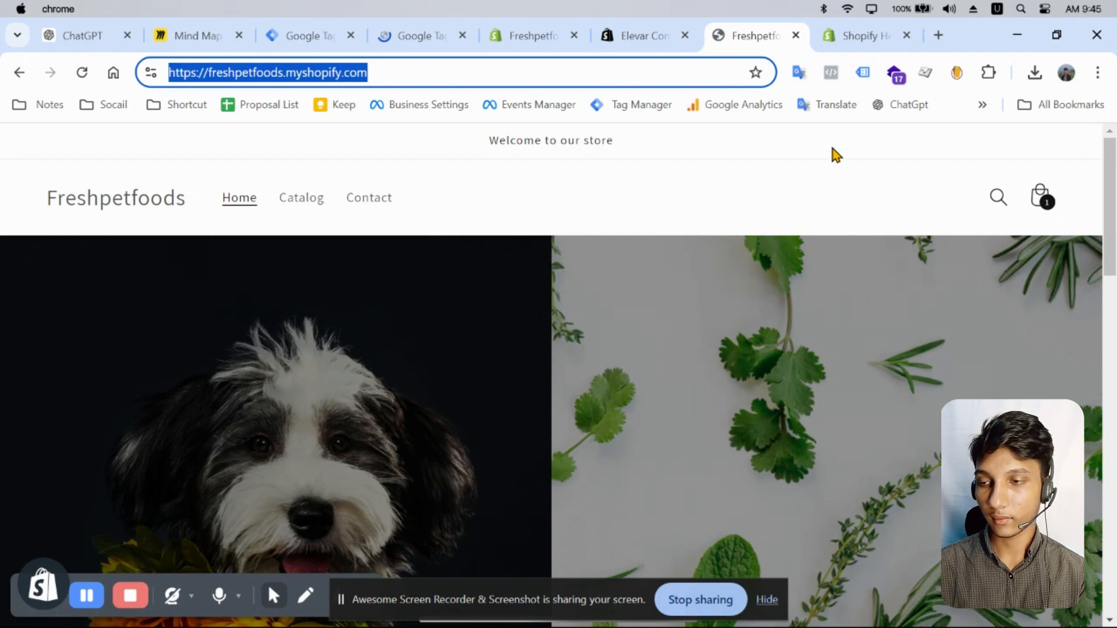
Enable Tag Assistant Legacy for the storefront, reload the page, and check which Google tags it detects
{"action": "left_click", "coordinate": [865, 79]}
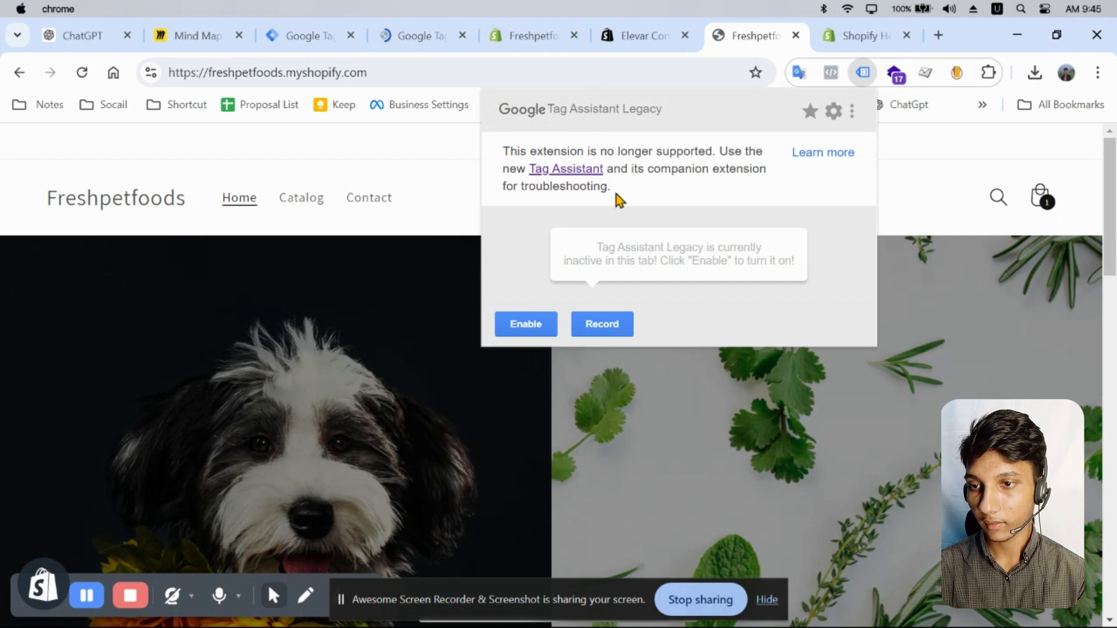
{"action": "left_click", "coordinate": [517, 332]}
{"action": "left_click", "coordinate": [80, 75]}
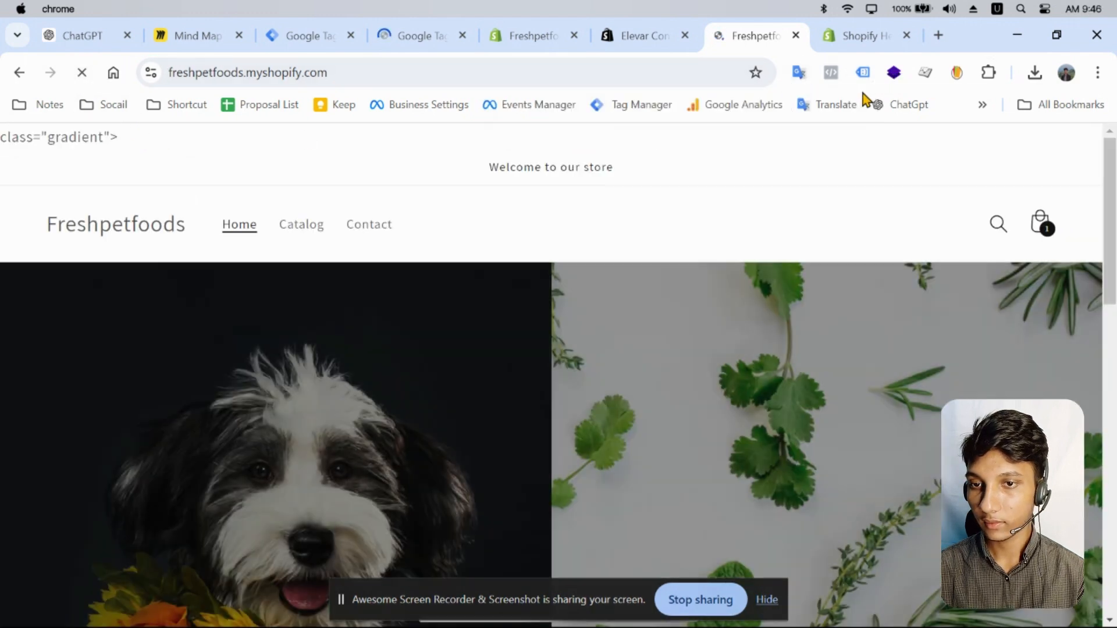
{"action": "left_click", "coordinate": [861, 75]}
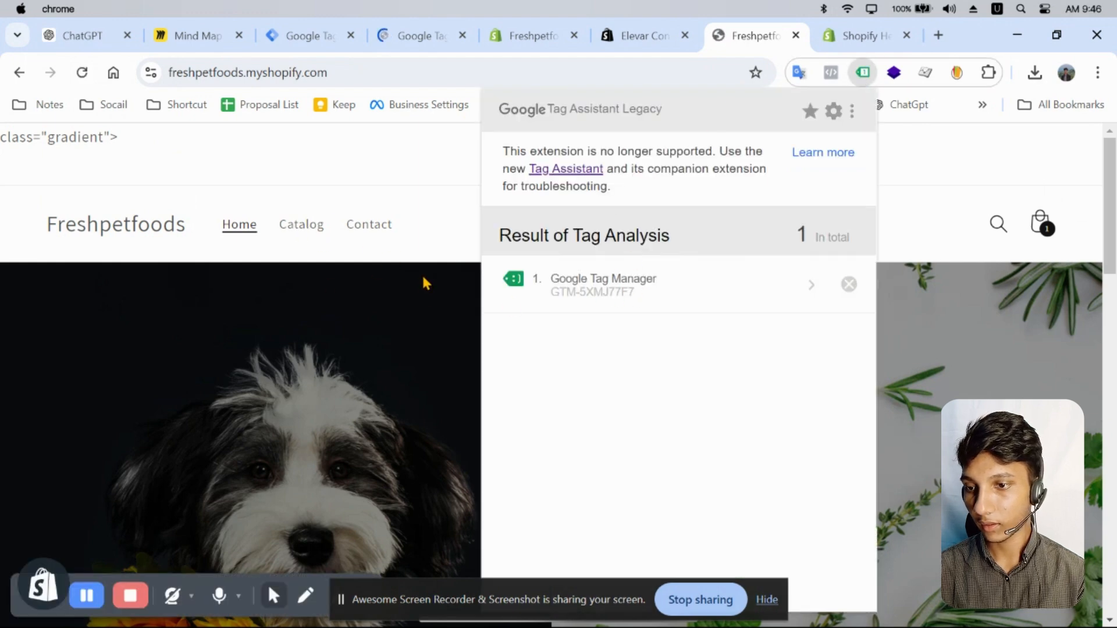
{"action": "scroll", "coordinate": [423, 279], "scroll_direction": "down", "scroll_amount": 10}
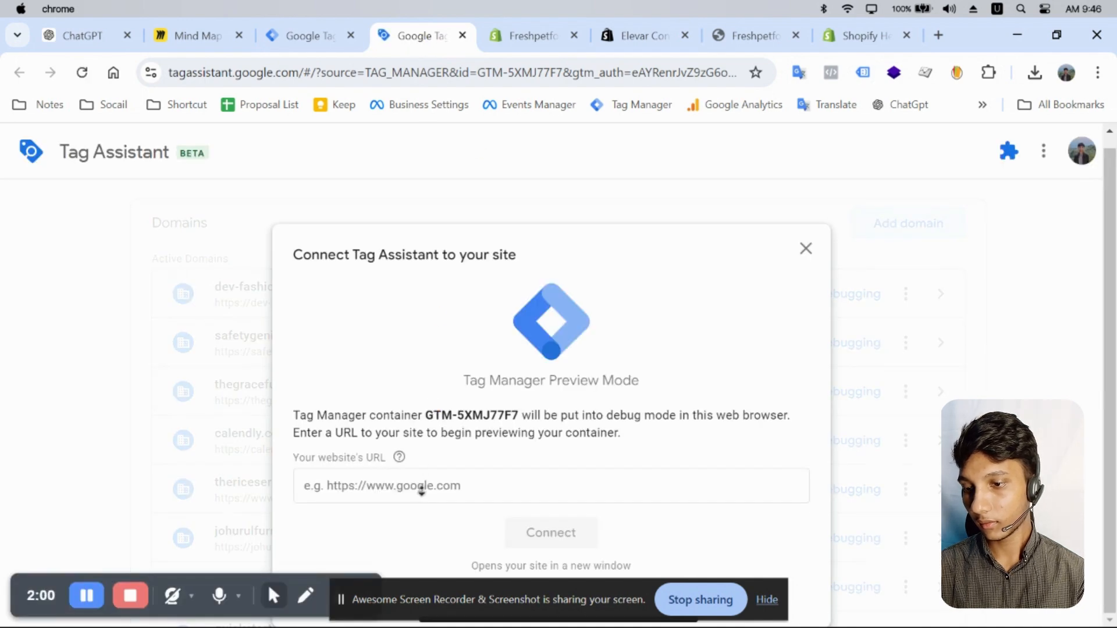
{"action": "left_click", "coordinate": [420, 487]}
{"action": "key", "text": "ctrl+v"}
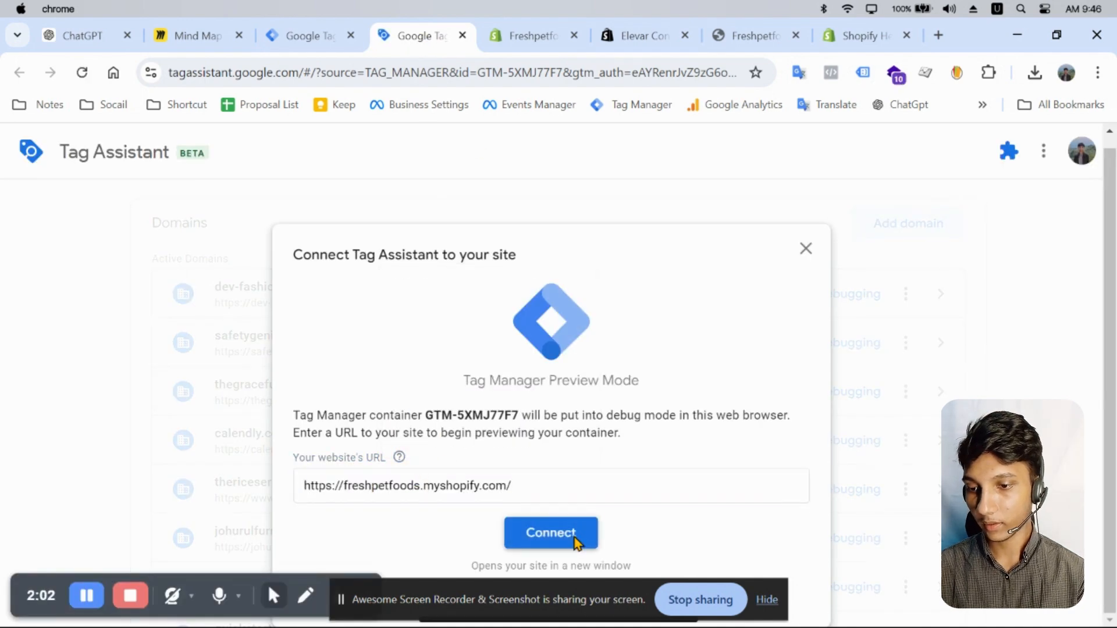
{"action": "left_click", "coordinate": [571, 533]}
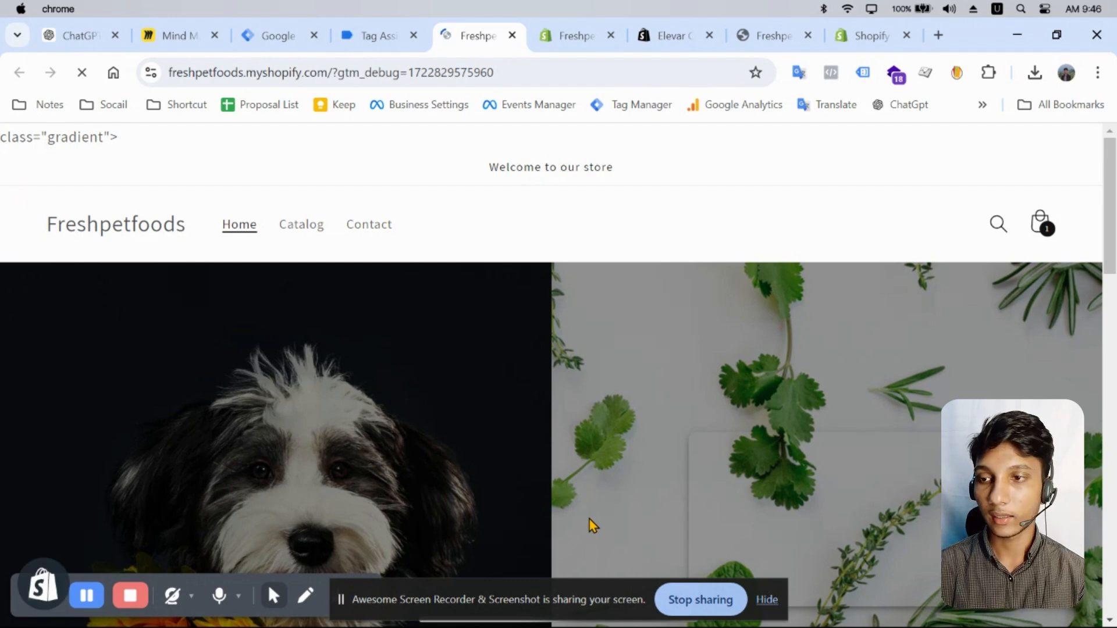
{"action": "scroll", "coordinate": [569, 262], "scroll_direction": "down", "scroll_amount": 10}
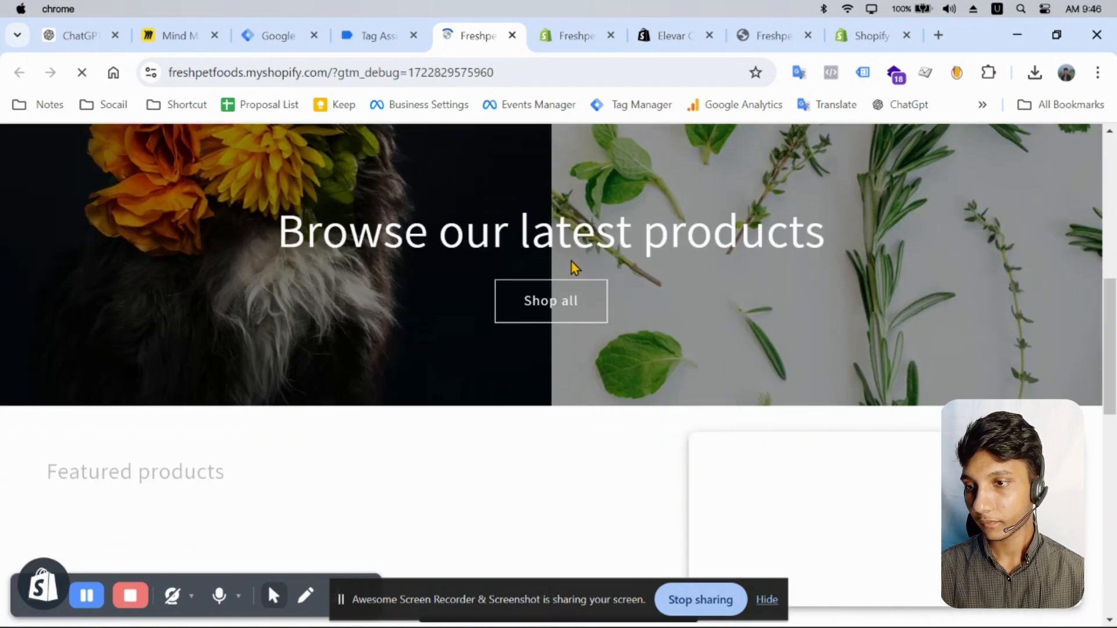
{"action": "left_click", "coordinate": [372, 35]}
{"action": "left_click", "coordinate": [538, 455]}
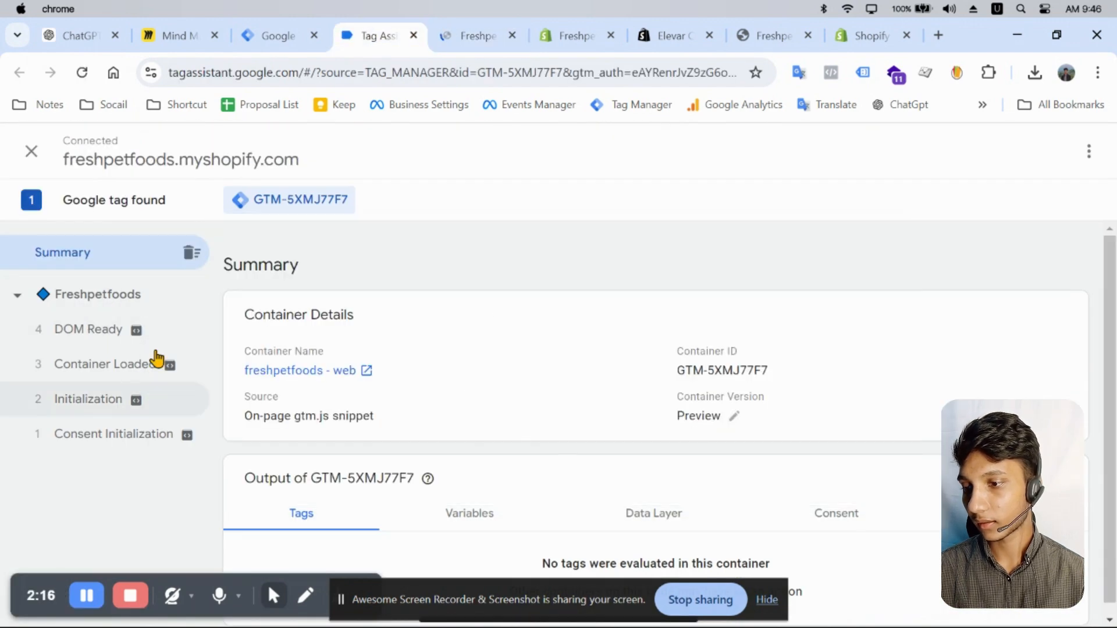
Visit the Brake Pad product page in the connected storefront and check its events in Tag Assistant
{"action": "left_click", "coordinate": [471, 48]}
{"action": "scroll", "coordinate": [601, 319], "scroll_direction": "up", "scroll_amount": 5}
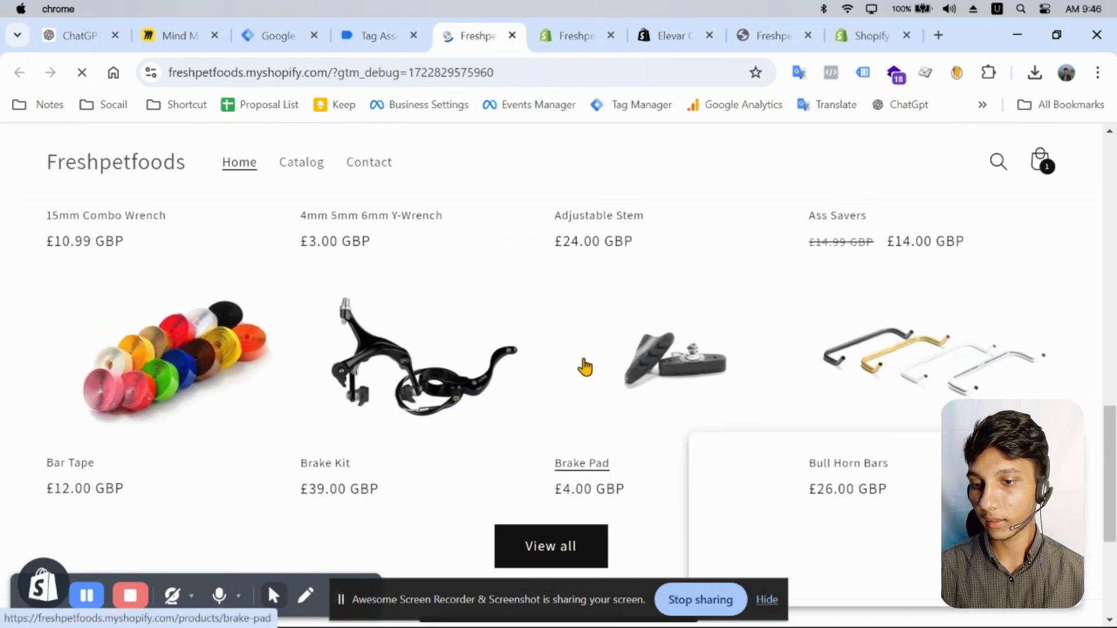
{"action": "left_click", "coordinate": [581, 366]}
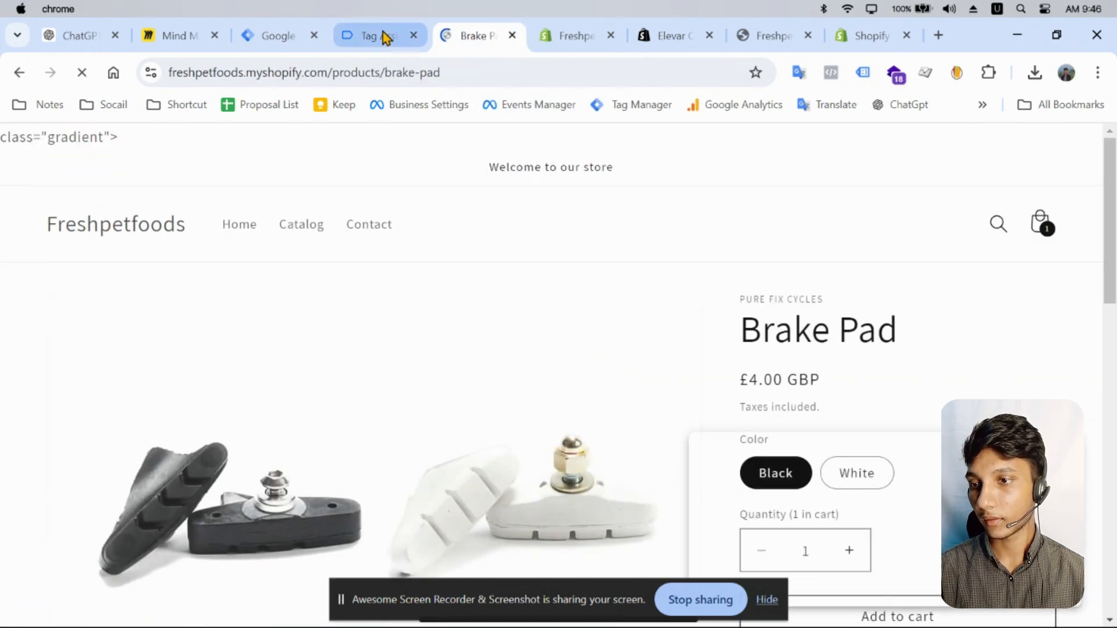
{"action": "left_click", "coordinate": [381, 35]}
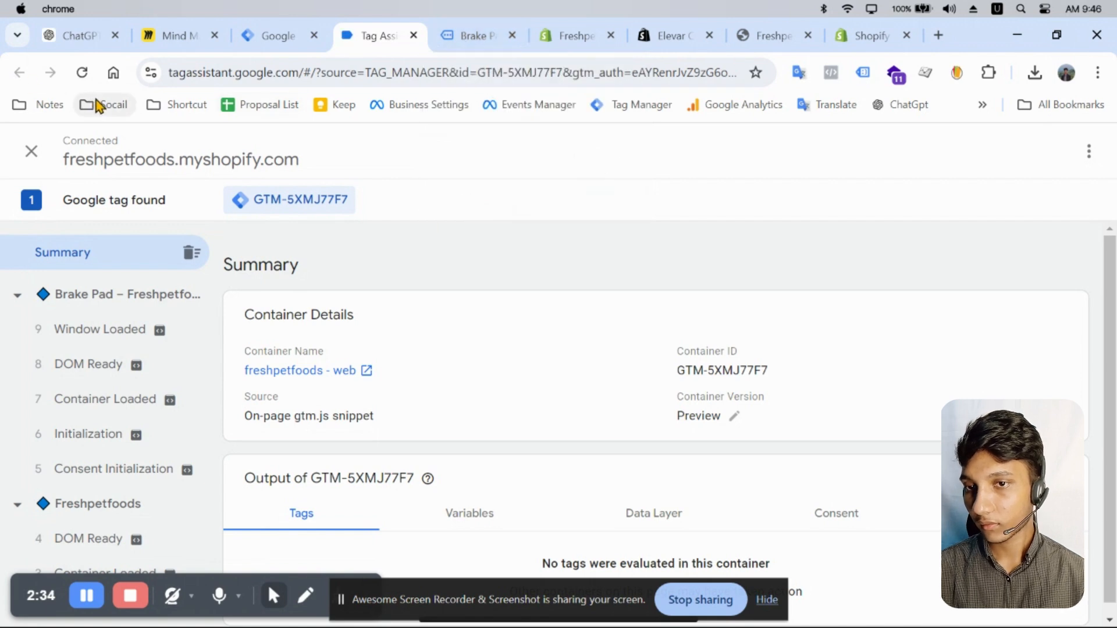
Open the bookmarked Google Tag Manager notes document in a new tab and switch to it
{"action": "left_click", "coordinate": [564, 34]}
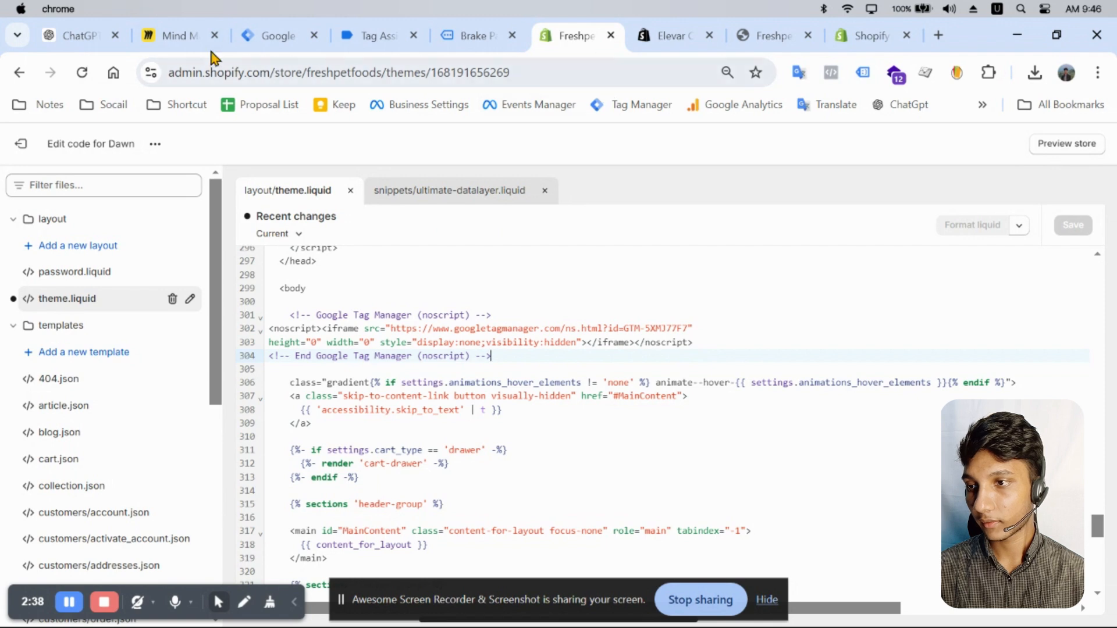
{"action": "left_click", "coordinate": [51, 106]}
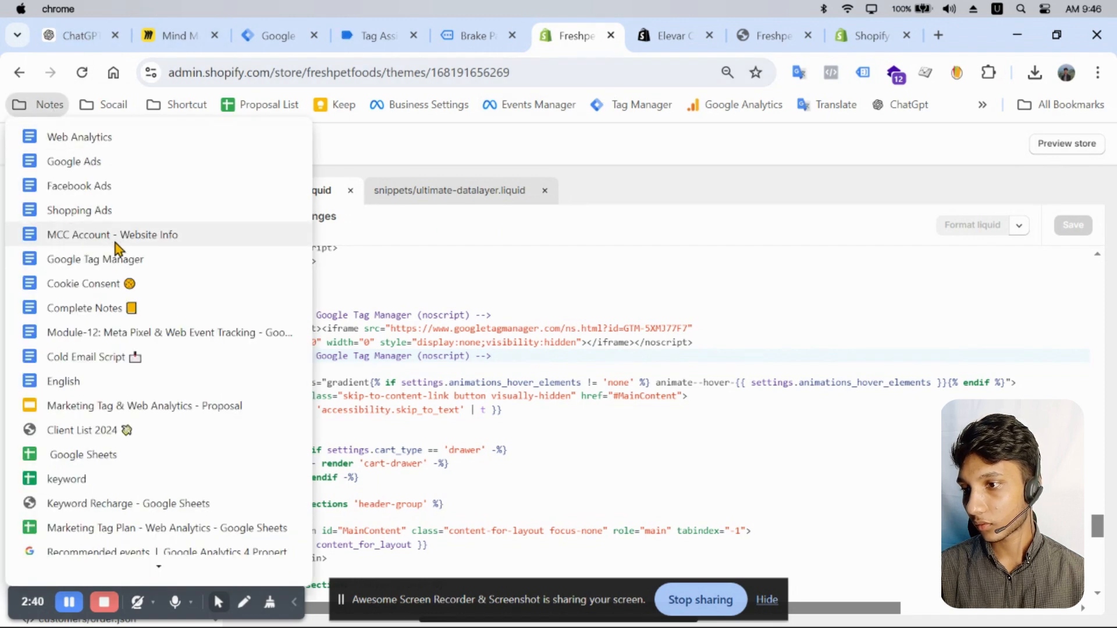
{"action": "middle_click", "coordinate": [122, 259]}
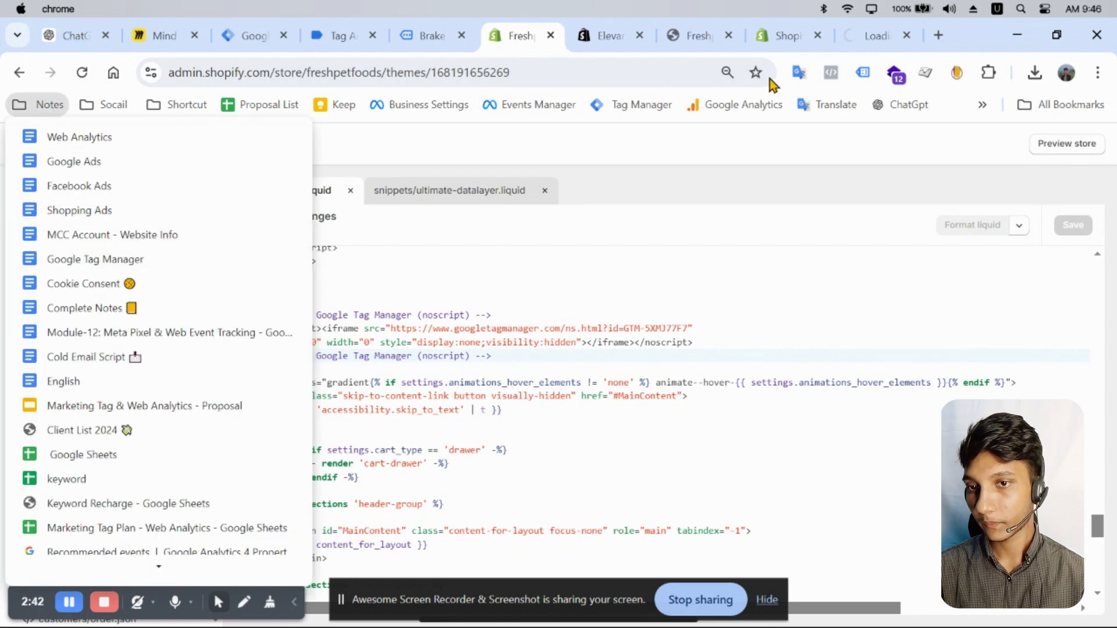
{"action": "left_click", "coordinate": [872, 36]}
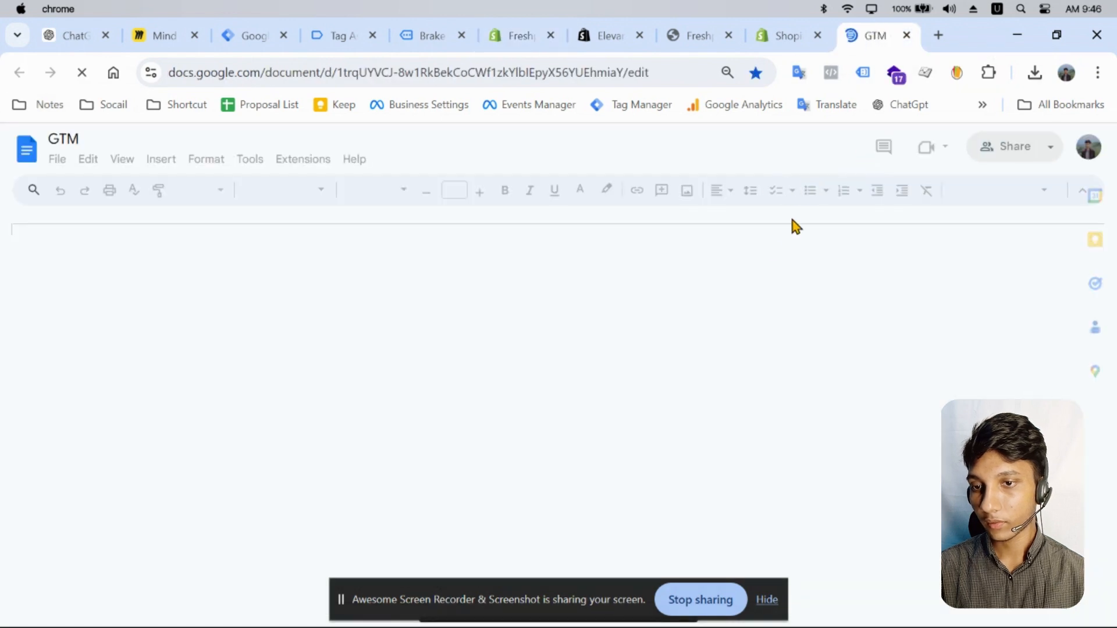
Look through the GTM document for the Shopify Data Layer New Update 6/29/24 section and read its setup steps
{"action": "scroll", "coordinate": [535, 359], "scroll_direction": "down", "scroll_amount": 20}
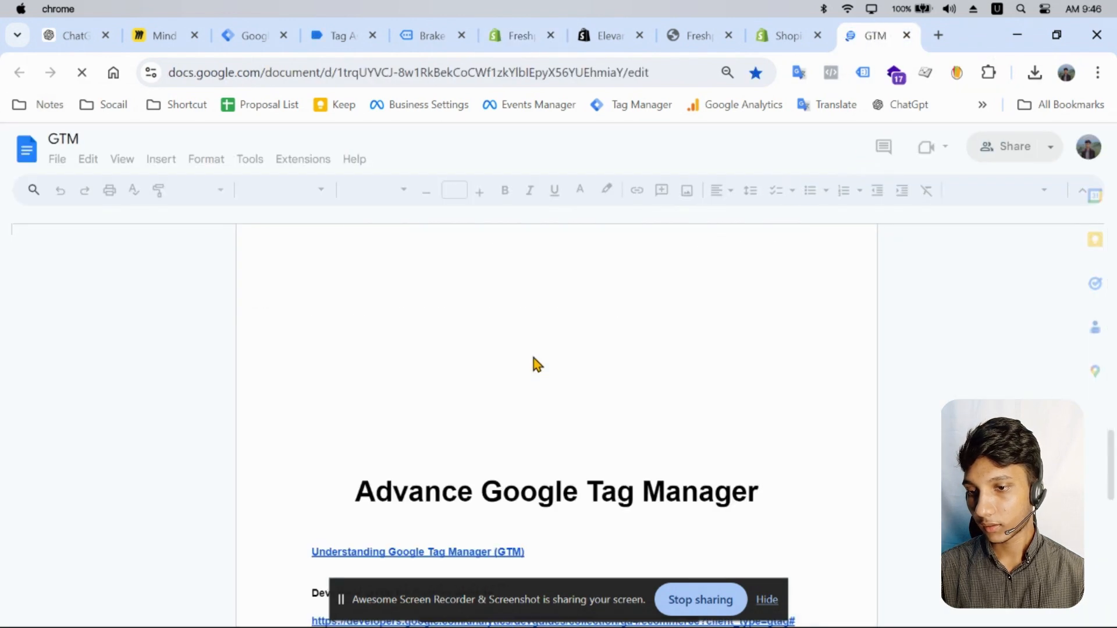
{"action": "scroll", "coordinate": [546, 342], "scroll_direction": "down", "scroll_amount": 5}
{"action": "scroll", "coordinate": [695, 403], "scroll_direction": "down", "scroll_amount": 10}
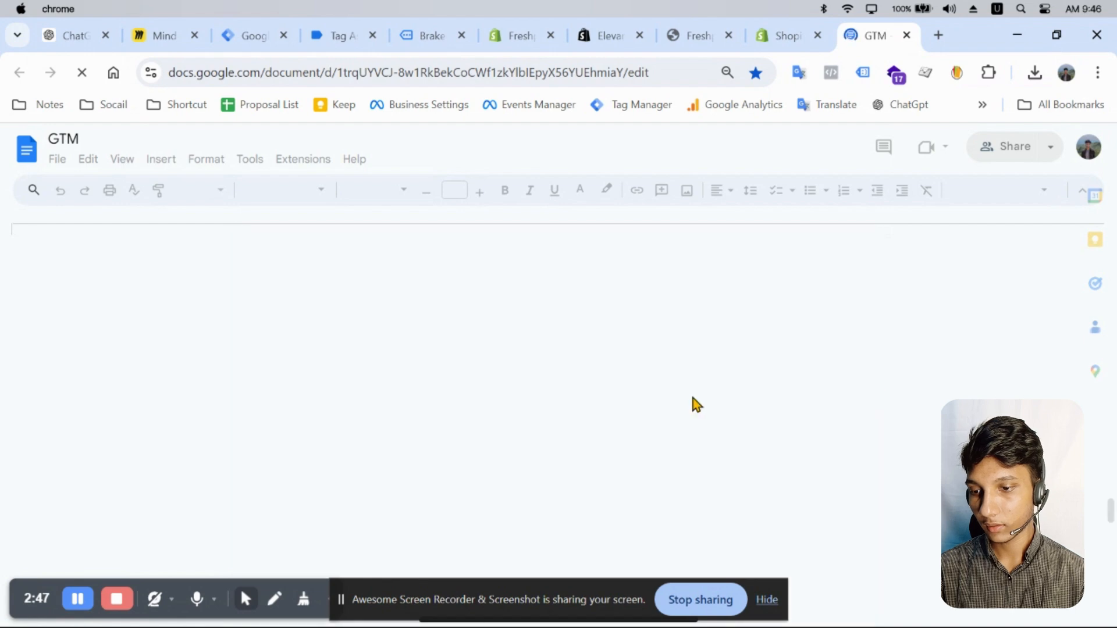
{"action": "scroll", "coordinate": [623, 386], "scroll_direction": "down", "scroll_amount": 15}
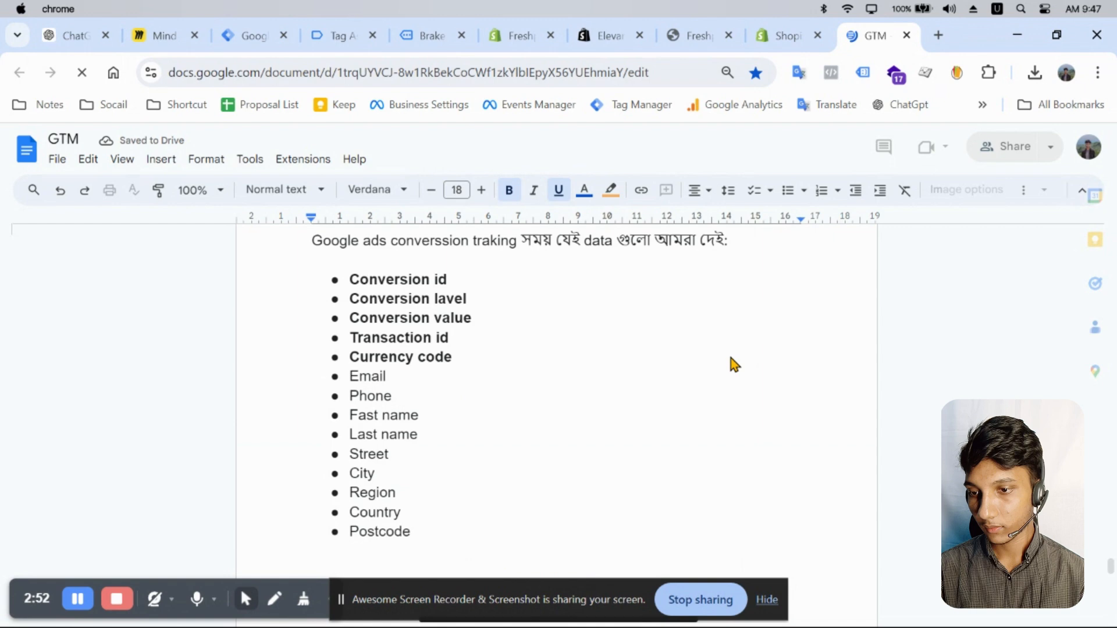
{"action": "scroll", "coordinate": [734, 364], "scroll_direction": "down", "scroll_amount": 15}
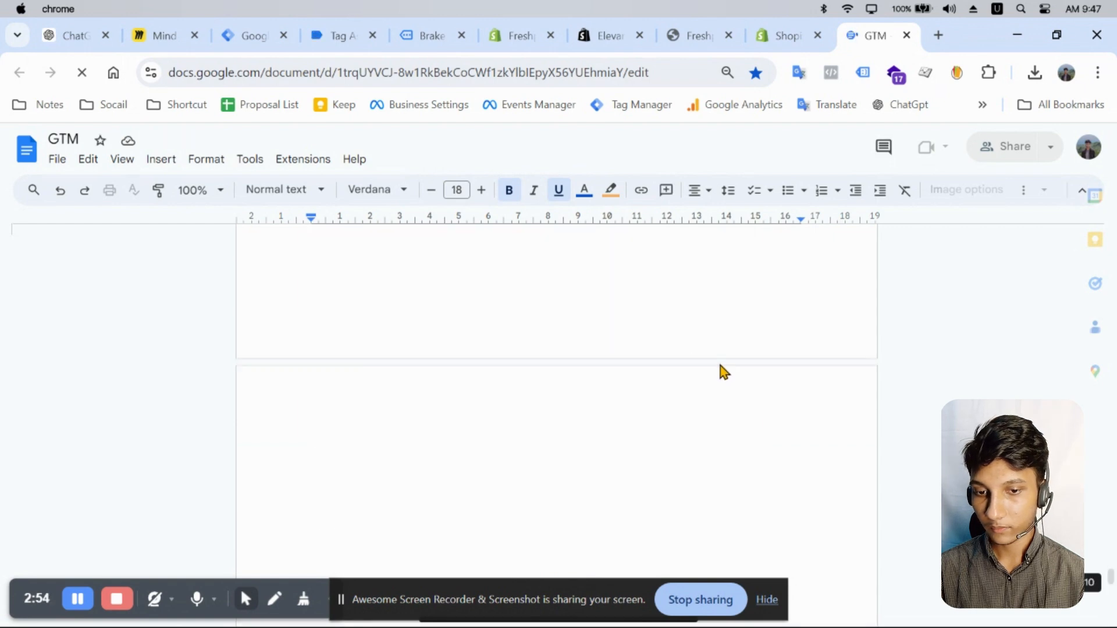
{"action": "scroll", "coordinate": [666, 352], "scroll_direction": "up", "scroll_amount": 3}
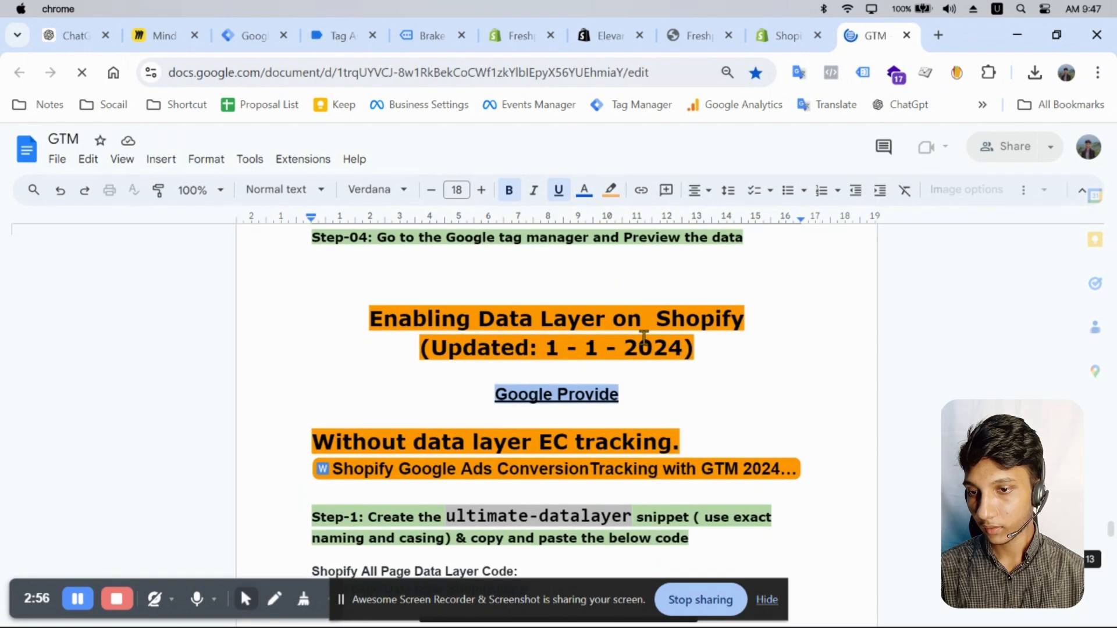
{"action": "scroll", "coordinate": [629, 336], "scroll_direction": "down", "scroll_amount": 2}
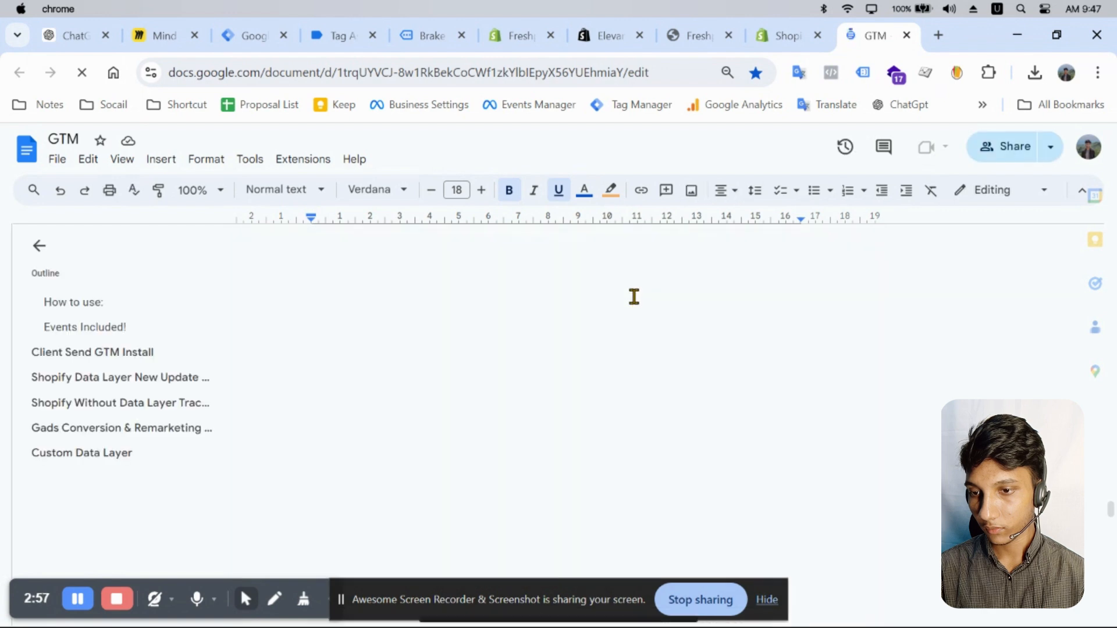
{"action": "scroll", "coordinate": [547, 319], "scroll_direction": "down", "scroll_amount": 5}
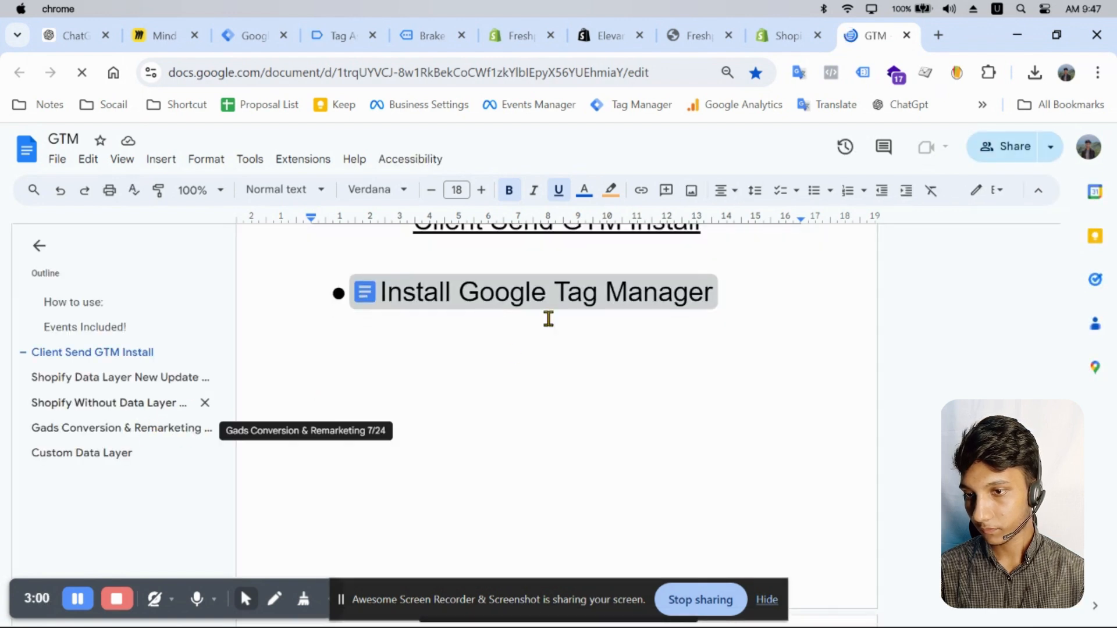
{"action": "scroll", "coordinate": [596, 288], "scroll_direction": "down", "scroll_amount": 15}
{"action": "scroll", "coordinate": [581, 304], "scroll_direction": "up", "scroll_amount": 10}
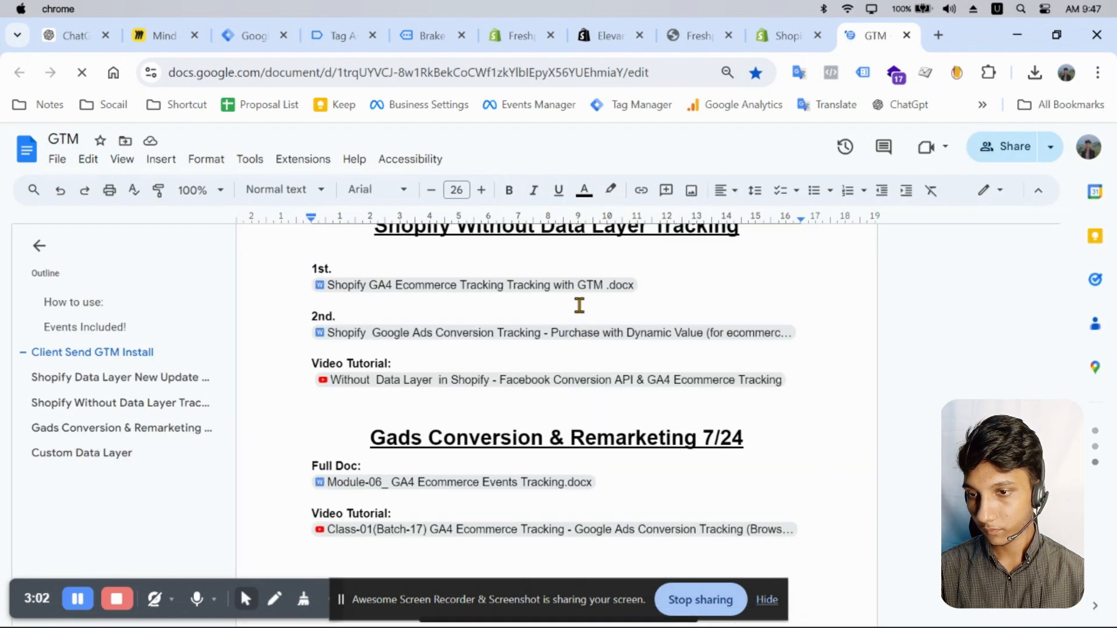
{"action": "scroll", "coordinate": [589, 305], "scroll_direction": "up", "scroll_amount": 5}
{"action": "scroll", "coordinate": [561, 341], "scroll_direction": "down", "scroll_amount": 9}
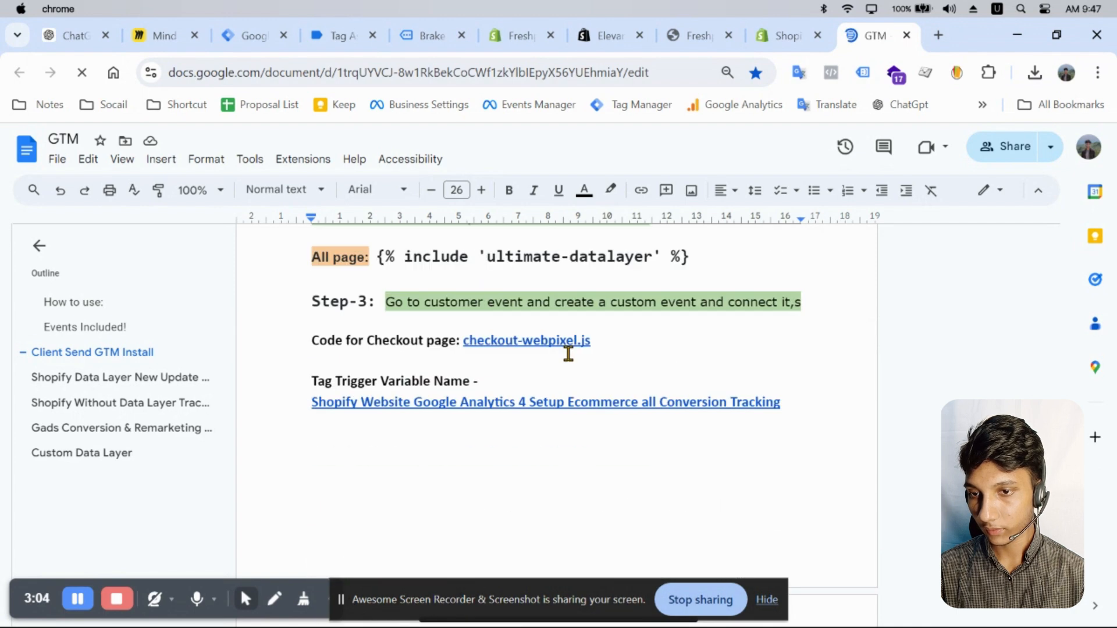
{"action": "scroll", "coordinate": [569, 351], "scroll_direction": "up", "scroll_amount": 4}
{"action": "scroll", "coordinate": [611, 349], "scroll_direction": "up", "scroll_amount": 2}
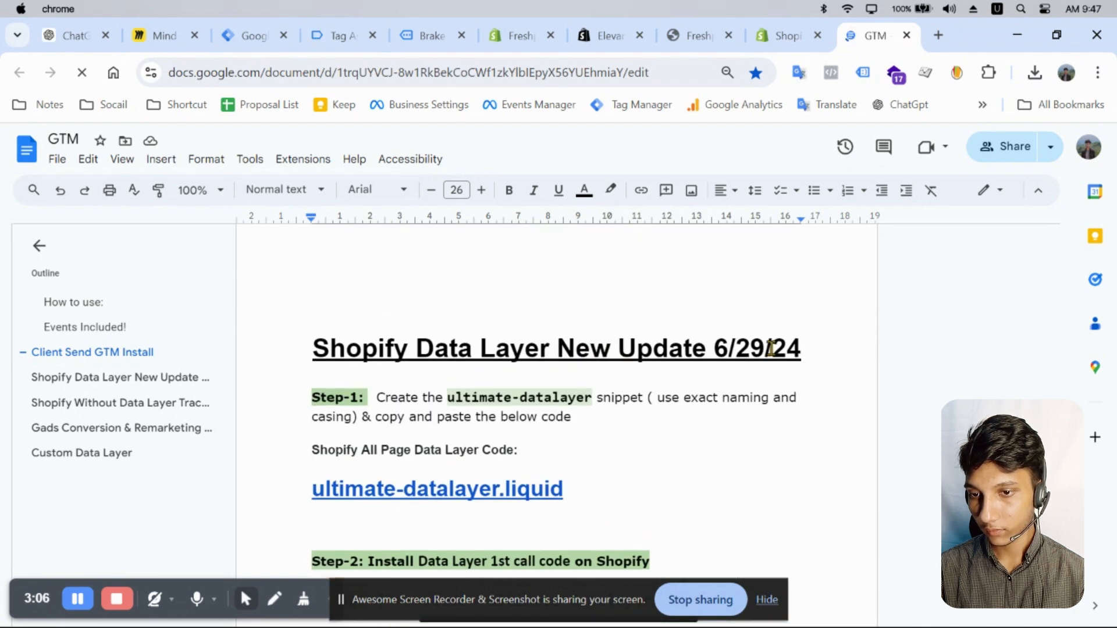
{"action": "scroll", "coordinate": [599, 354], "scroll_direction": "down", "scroll_amount": 15}
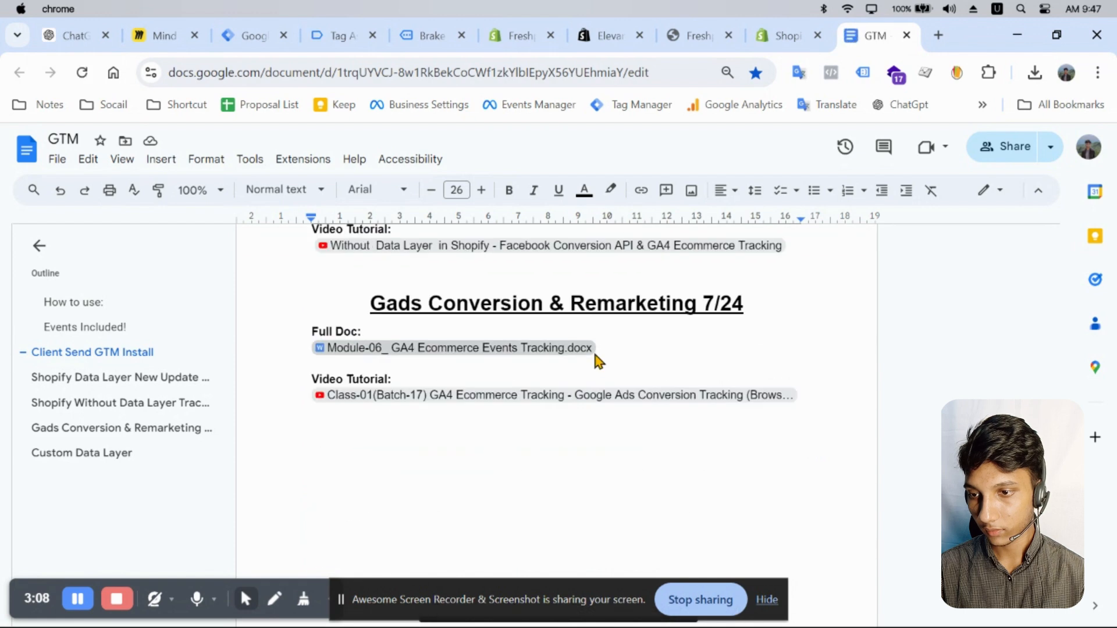
{"action": "scroll", "coordinate": [593, 352], "scroll_direction": "down", "scroll_amount": 15}
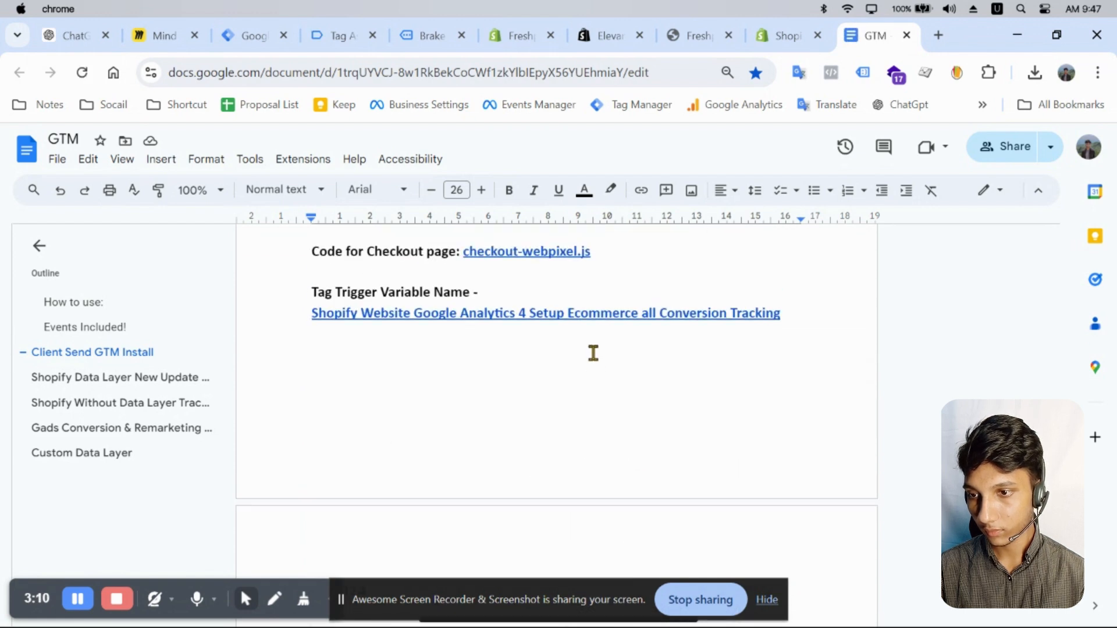
{"action": "scroll", "coordinate": [593, 353], "scroll_direction": "up", "scroll_amount": 10}
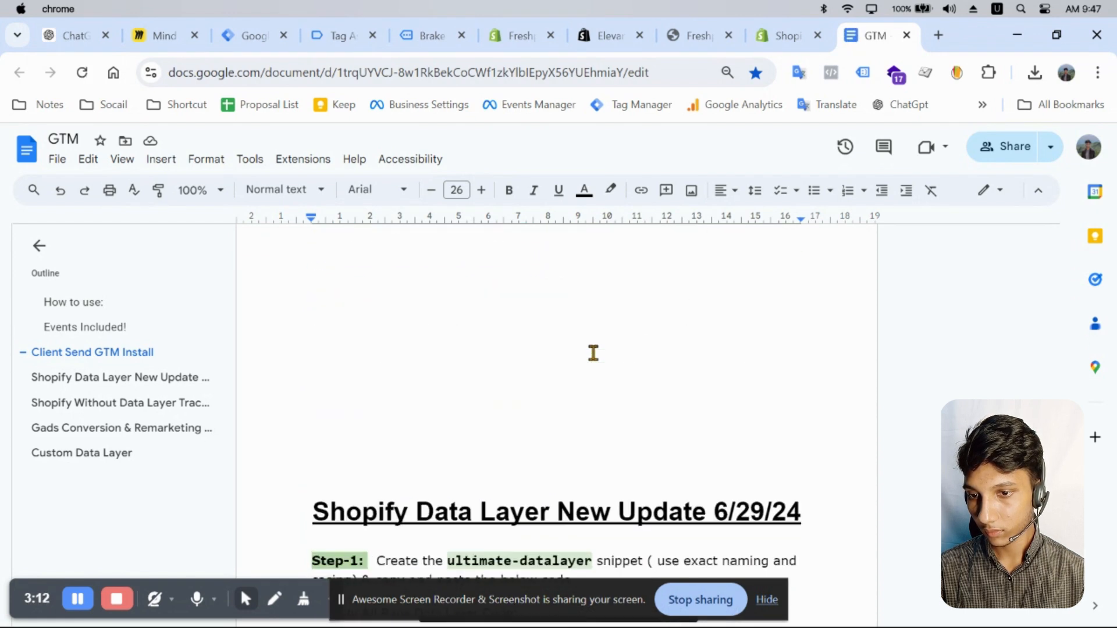
{"action": "scroll", "coordinate": [594, 353], "scroll_direction": "down", "scroll_amount": 5}
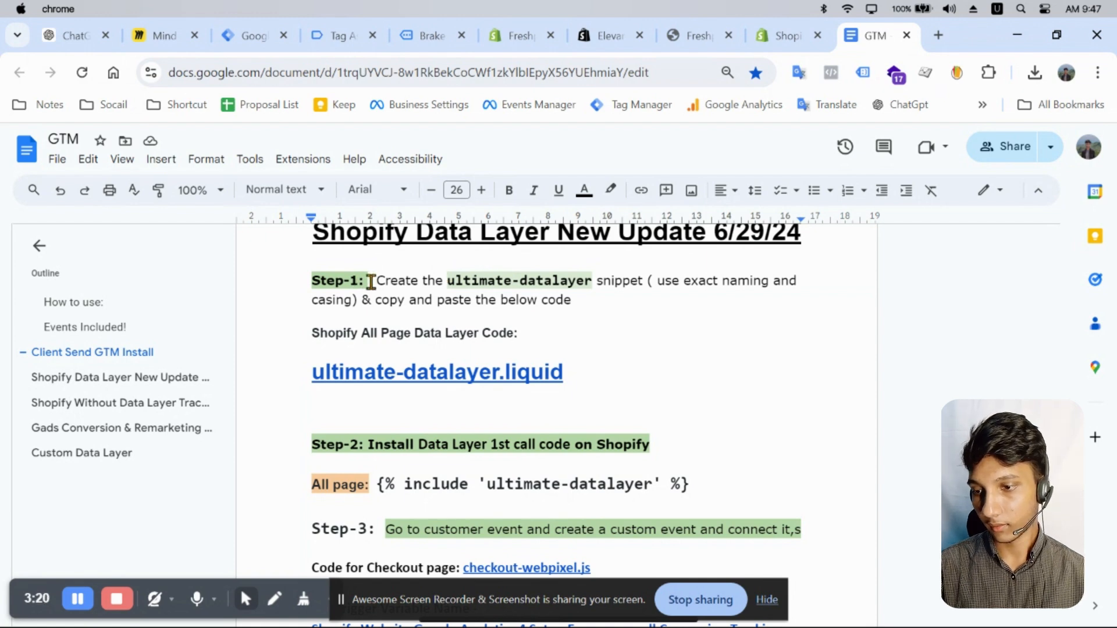
Copy the snippet name ultimate-datalayer from Step-1 of the Shopify data layer instructions
{"action": "left_click_drag", "start_coordinate": [446, 284], "coordinate": [592, 281]}
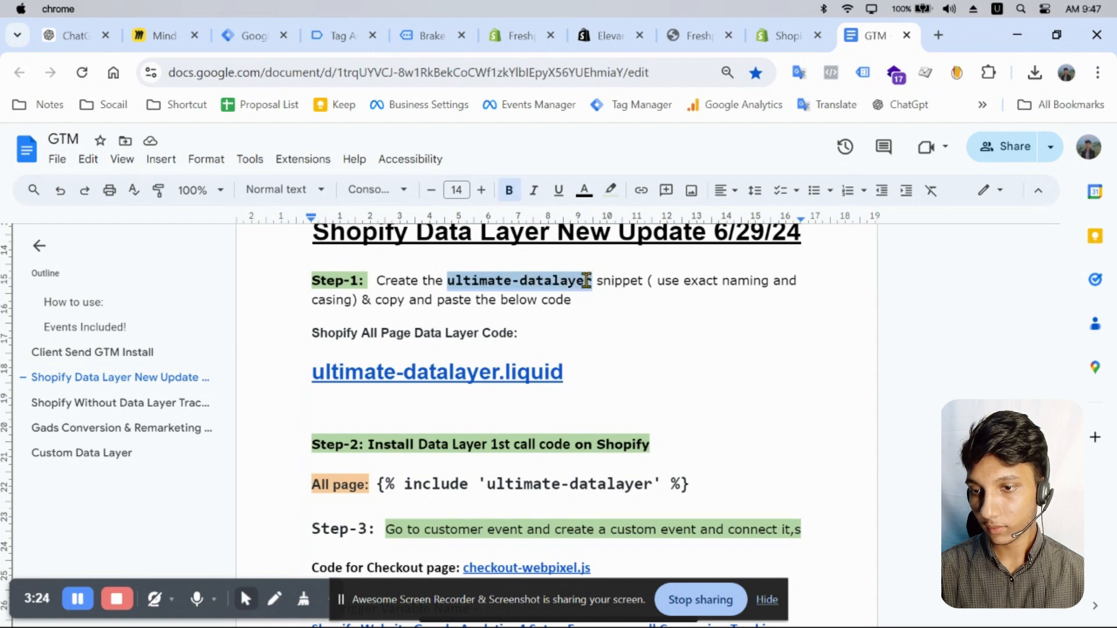
{"action": "right_click", "coordinate": [592, 282]}
{"action": "left_click", "coordinate": [623, 256]}
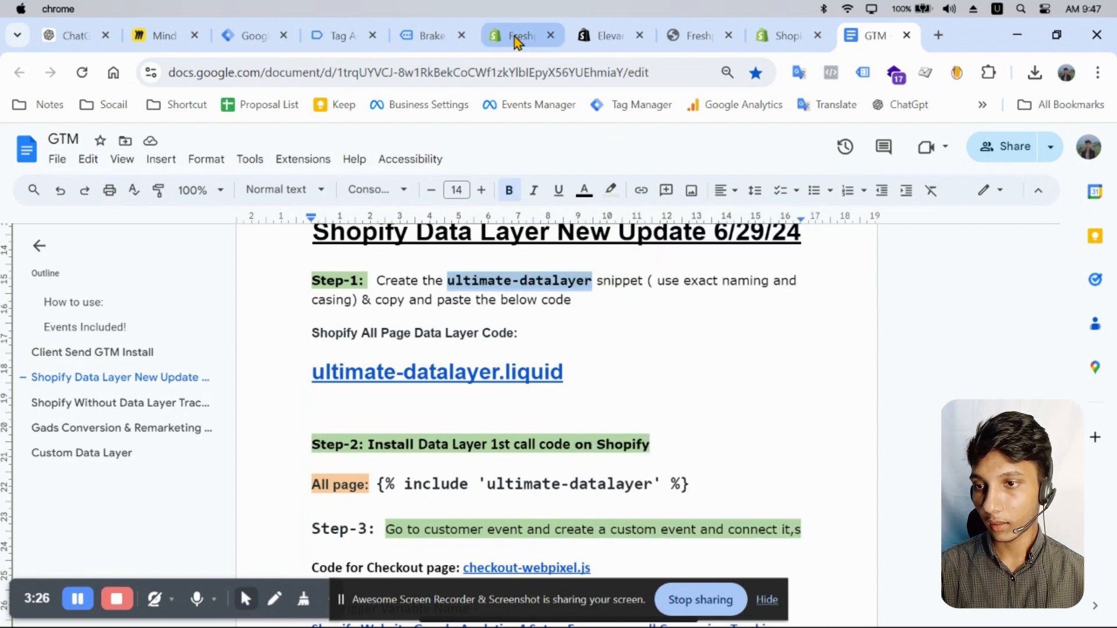
Return to the Dawn theme code editor, collapse the templates folder and expand the snippets folder
{"action": "left_click", "coordinate": [602, 35]}
{"action": "left_click", "coordinate": [511, 35]}
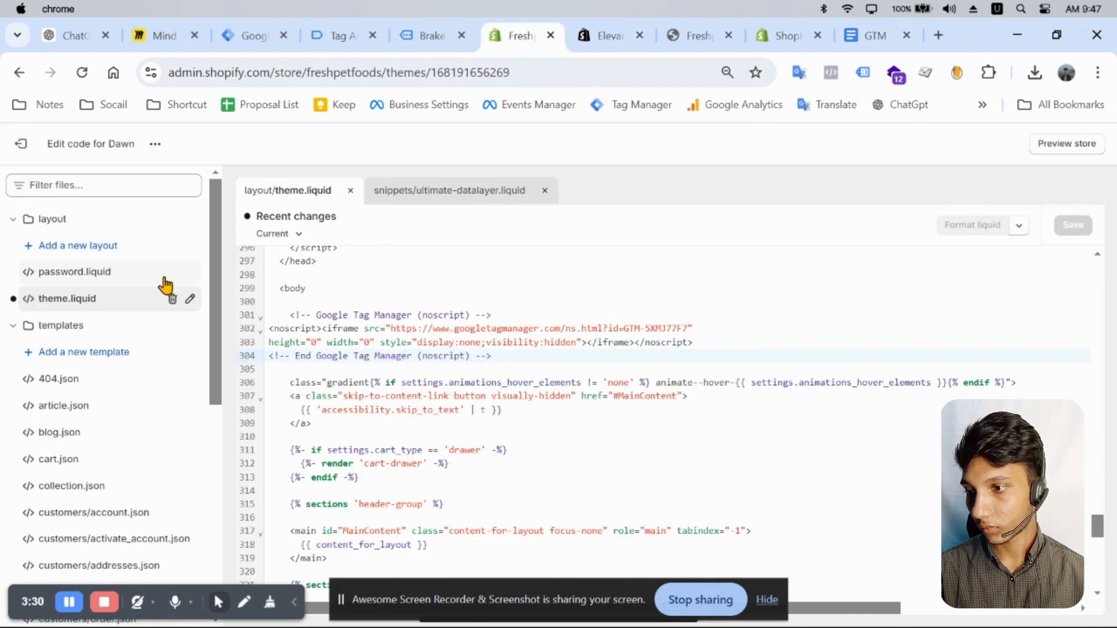
{"action": "left_click", "coordinate": [12, 326]}
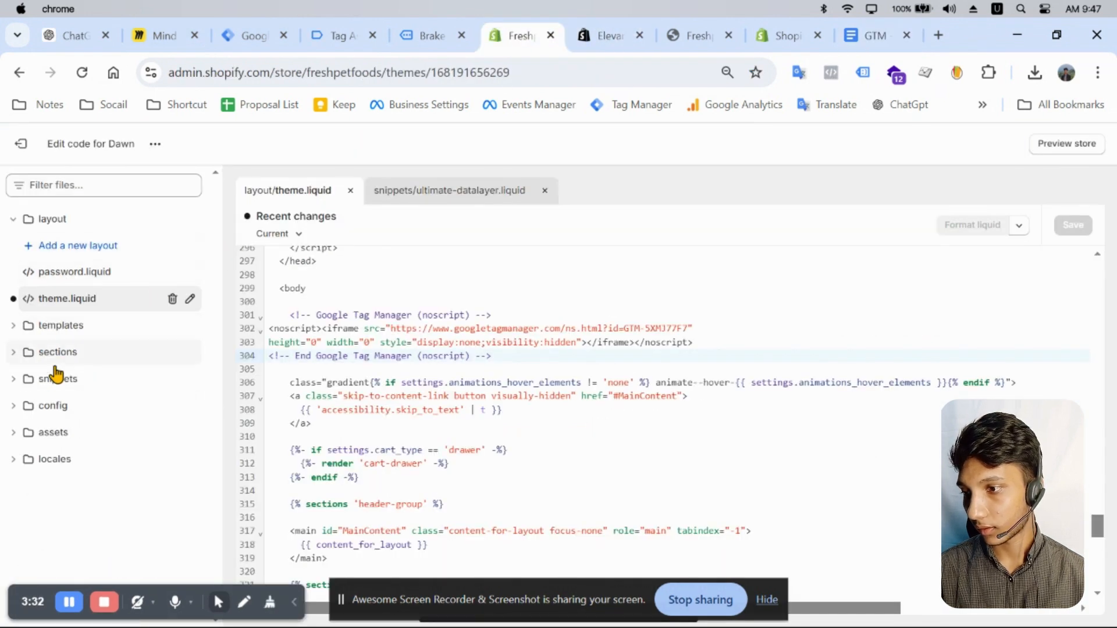
{"action": "left_click", "coordinate": [14, 379]}
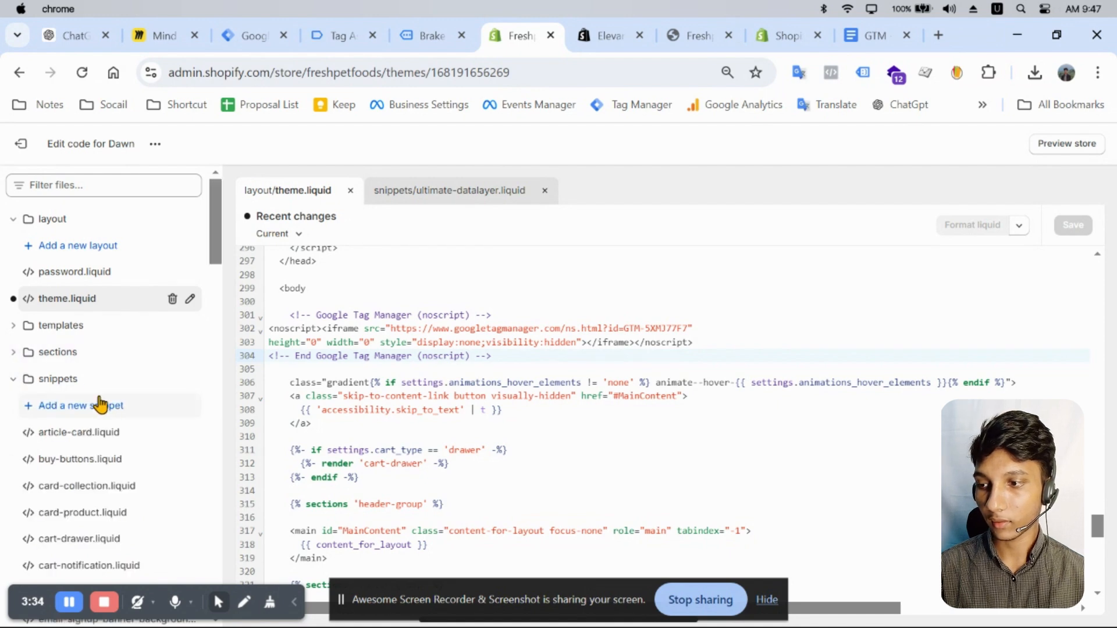
{"action": "left_click", "coordinate": [75, 410]}
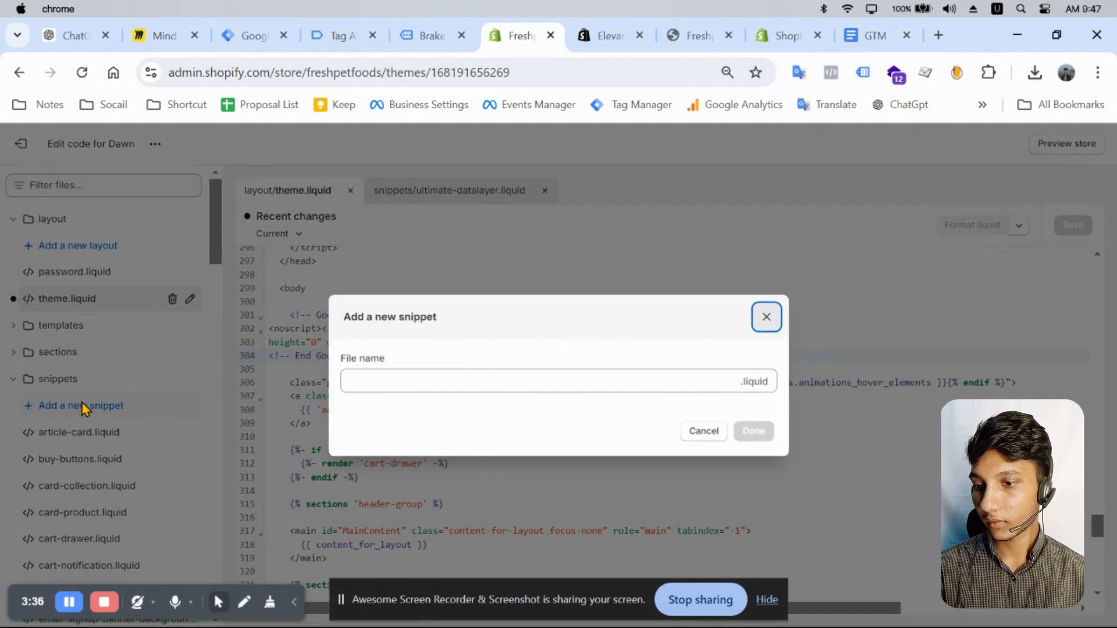
{"action": "left_click", "coordinate": [442, 381]}
{"action": "key", "text": "super+v"}
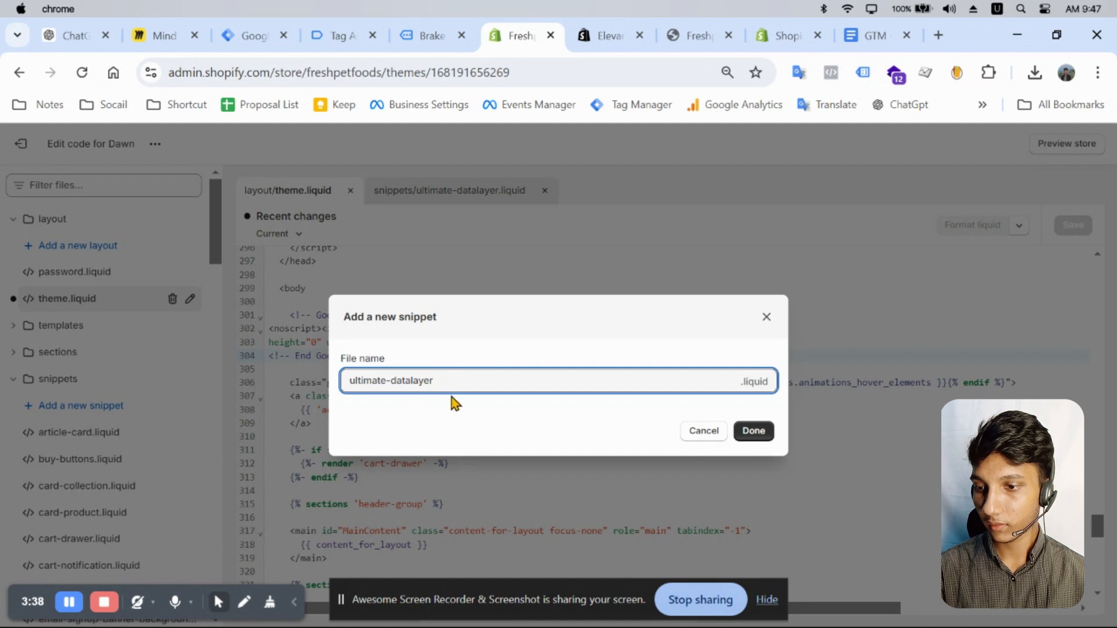
{"action": "left_click", "coordinate": [763, 317]}
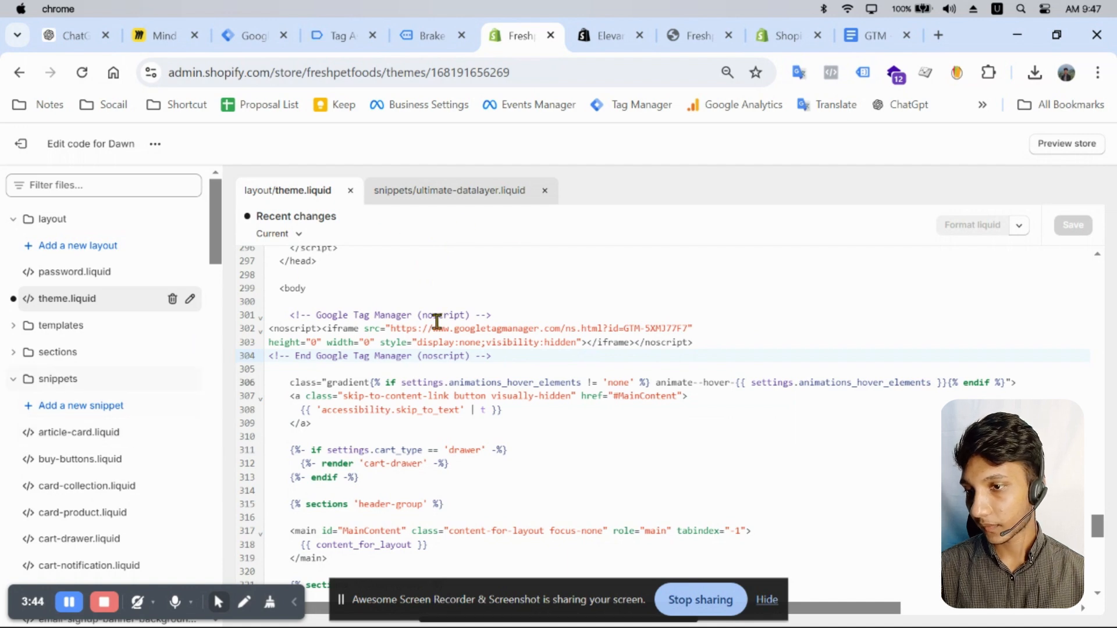
Open the existing ultimate-datalayer.liquid snippet and delete all of its code
{"action": "left_click", "coordinate": [451, 199]}
{"action": "scroll", "coordinate": [386, 336], "scroll_direction": "down", "scroll_amount": 3}
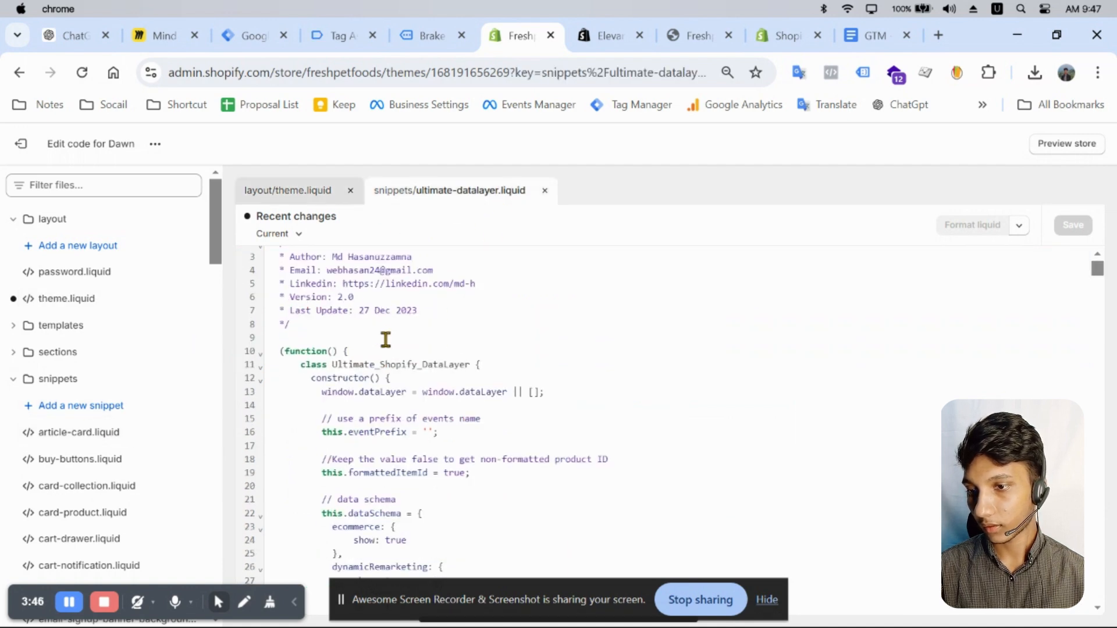
{"action": "left_click", "coordinate": [380, 356]}
{"action": "key", "text": "ctrl+a"}
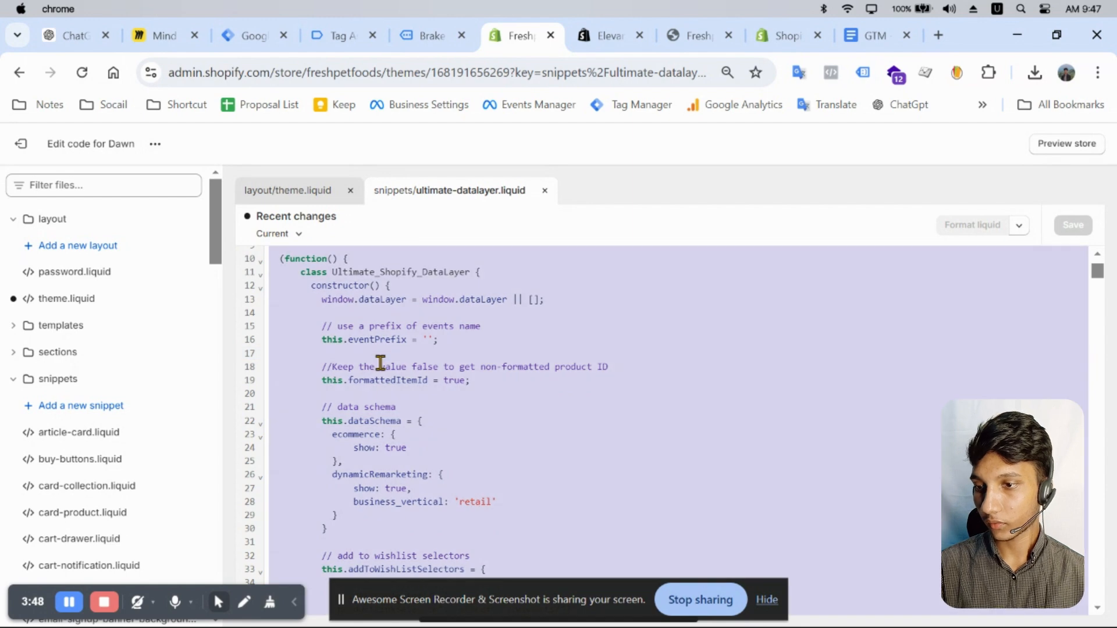
{"action": "key", "text": "BackSpace"}
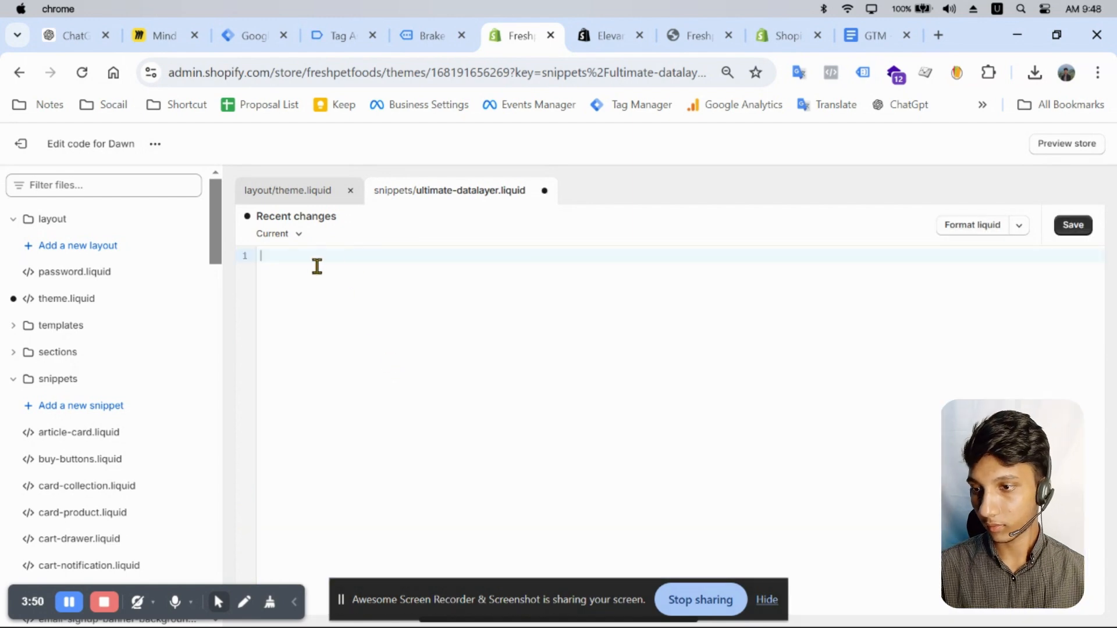
Preview the linked ultimate-datalayer.liquid file in the GTM document and copy its entire code
{"action": "left_click", "coordinate": [849, 40]}
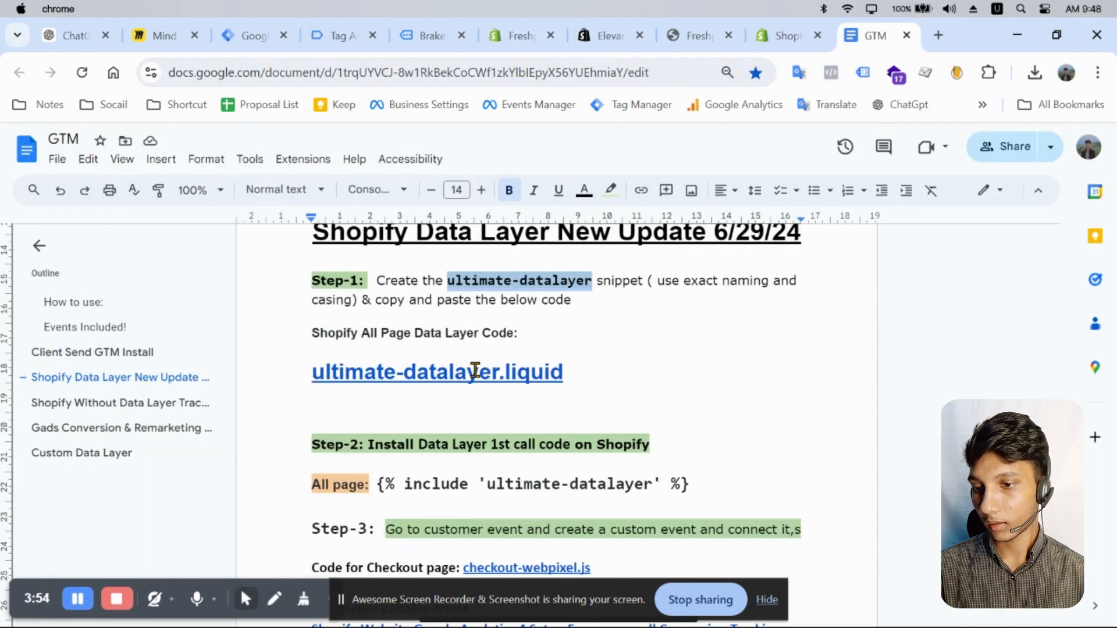
{"action": "left_click", "coordinate": [478, 372]}
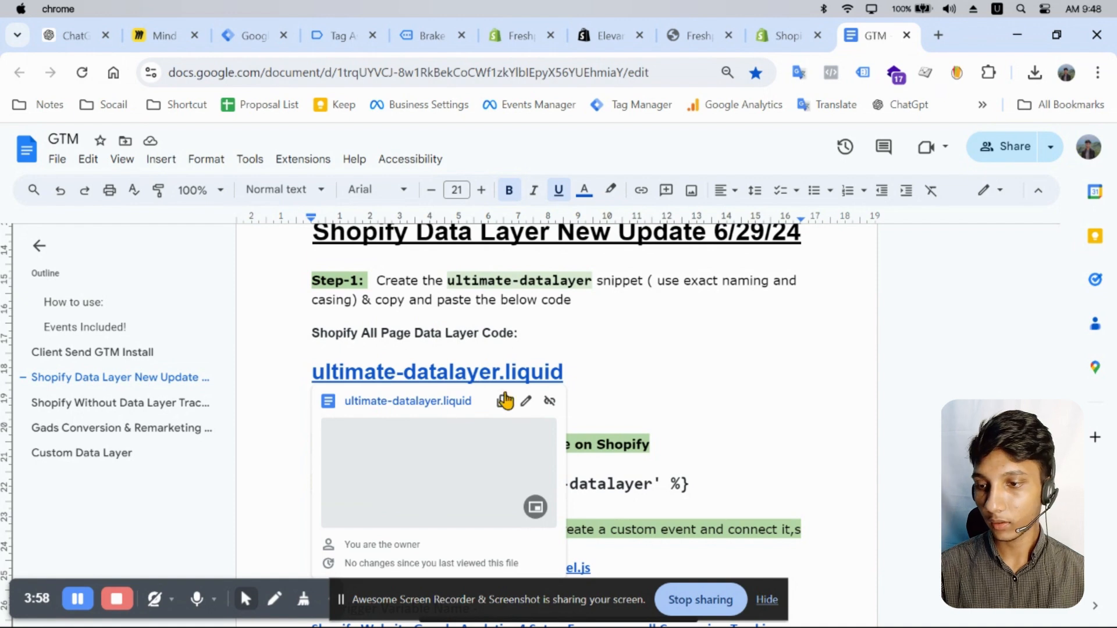
{"action": "left_click", "coordinate": [411, 424]}
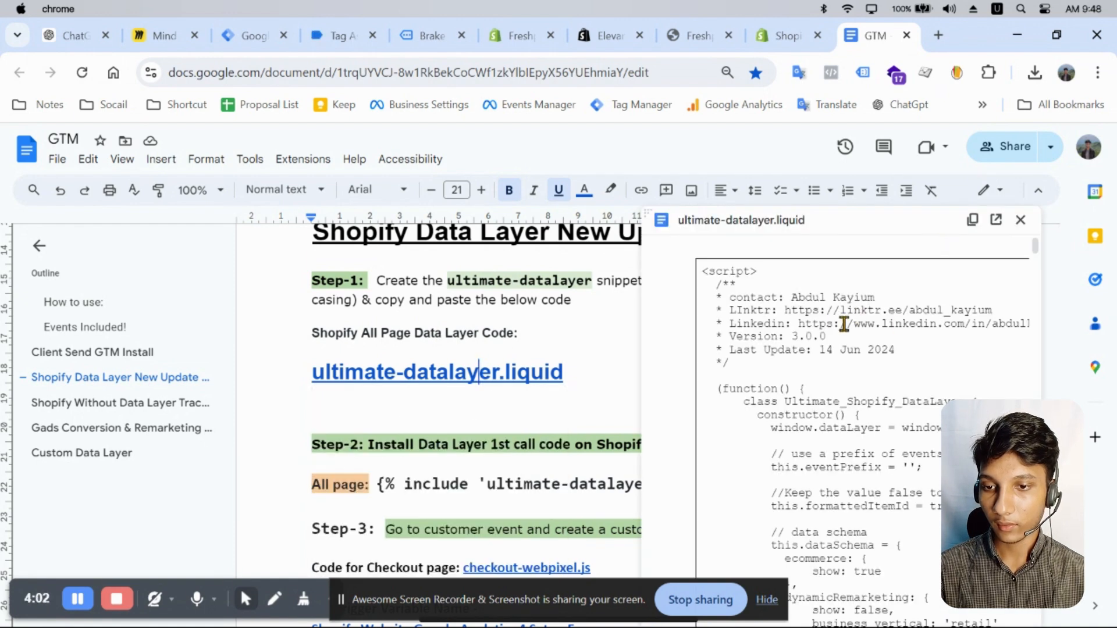
{"action": "scroll", "coordinate": [843, 325], "scroll_direction": "down", "scroll_amount": 5}
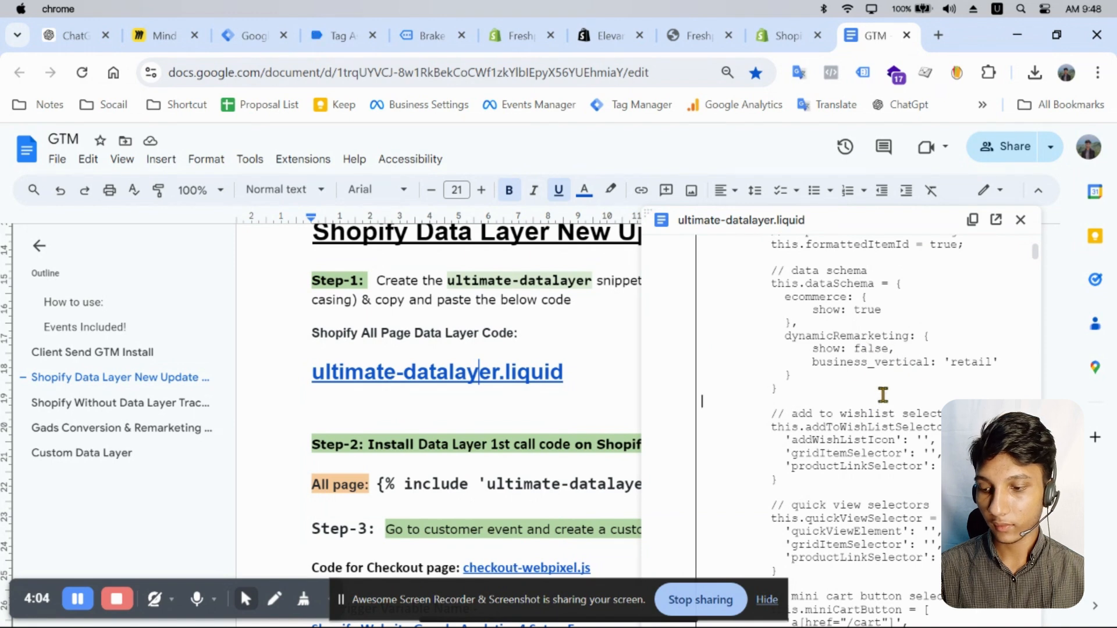
{"action": "key", "text": "ctrl+a"}
{"action": "right_click", "coordinate": [866, 356]}
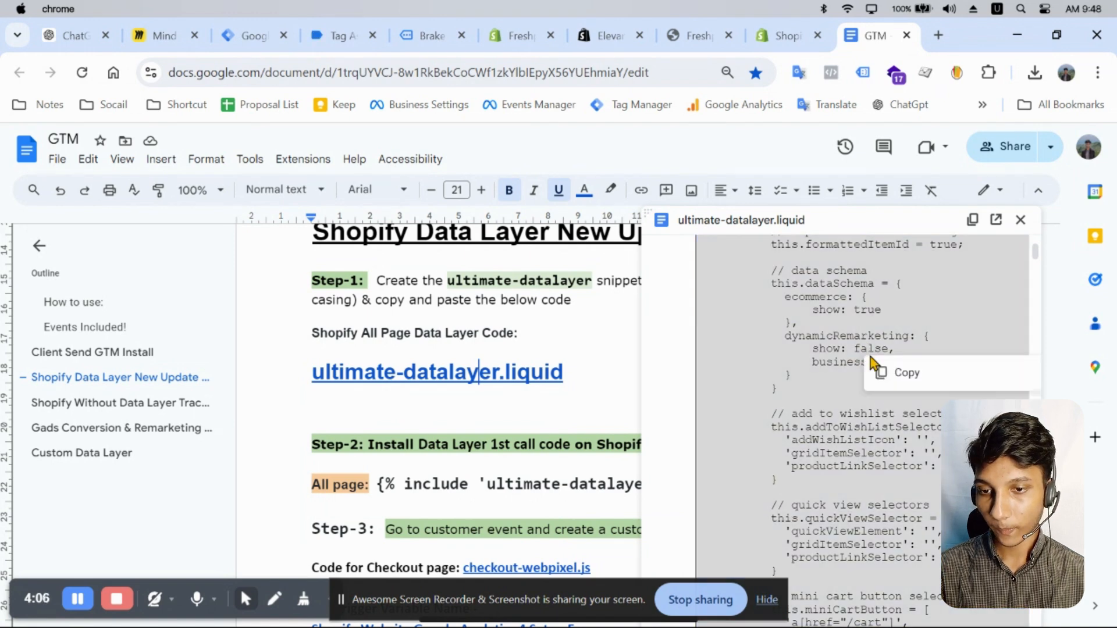
{"action": "left_click", "coordinate": [909, 371]}
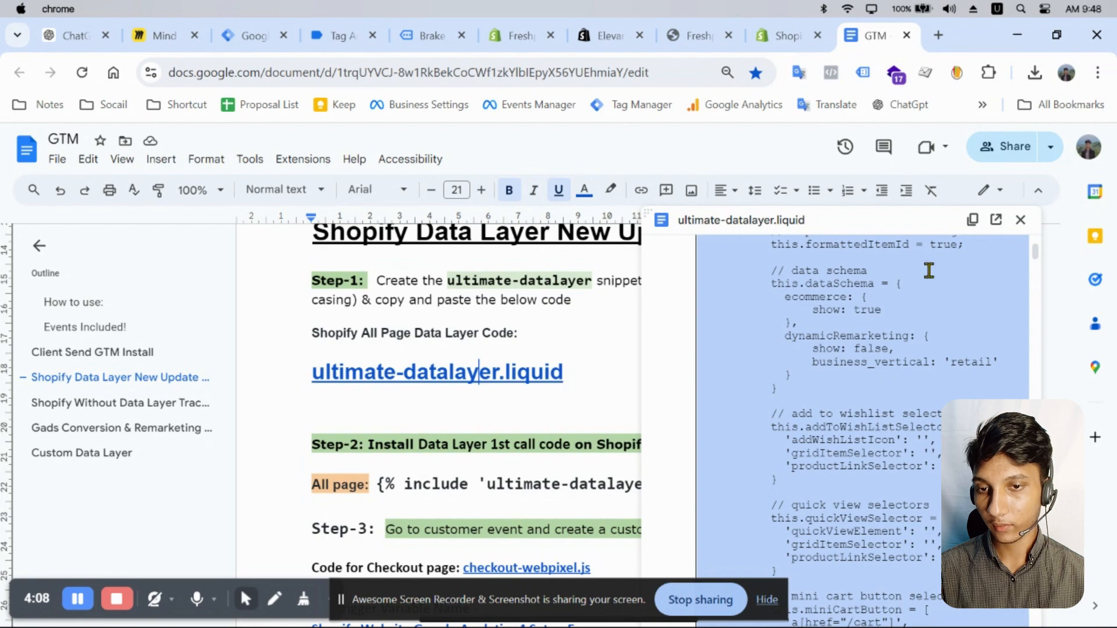
{"action": "left_click", "coordinate": [1020, 220]}
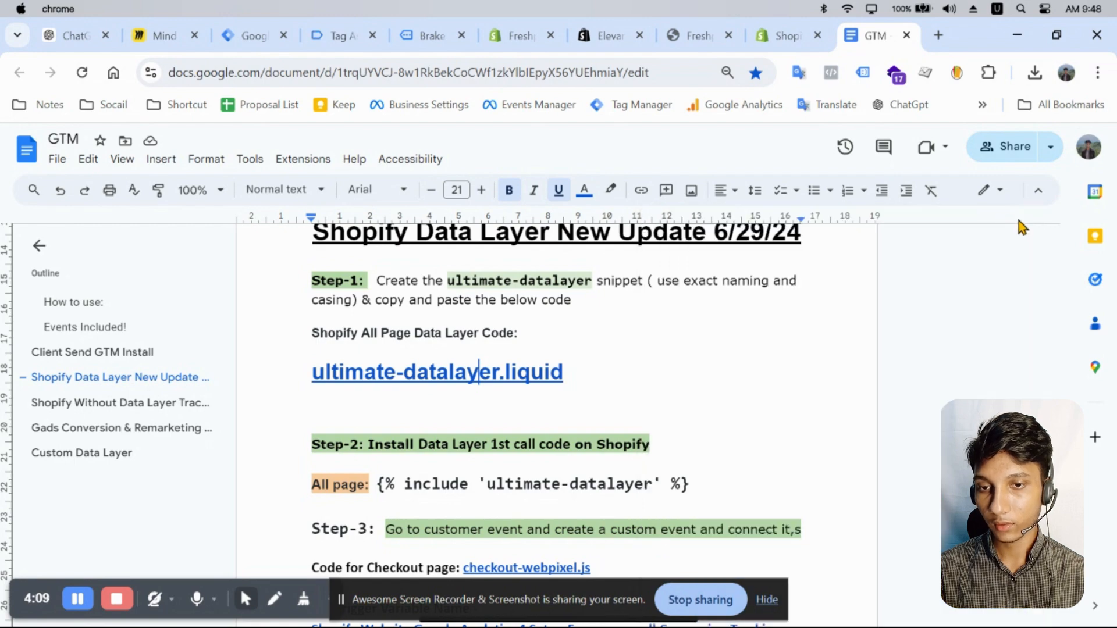
Paste the copied data layer code into the empty ultimate-datalayer.liquid snippet in the Shopify code editor and save it
{"action": "left_click", "coordinate": [777, 42]}
{"action": "left_click", "coordinate": [695, 36]}
{"action": "left_click", "coordinate": [623, 36]}
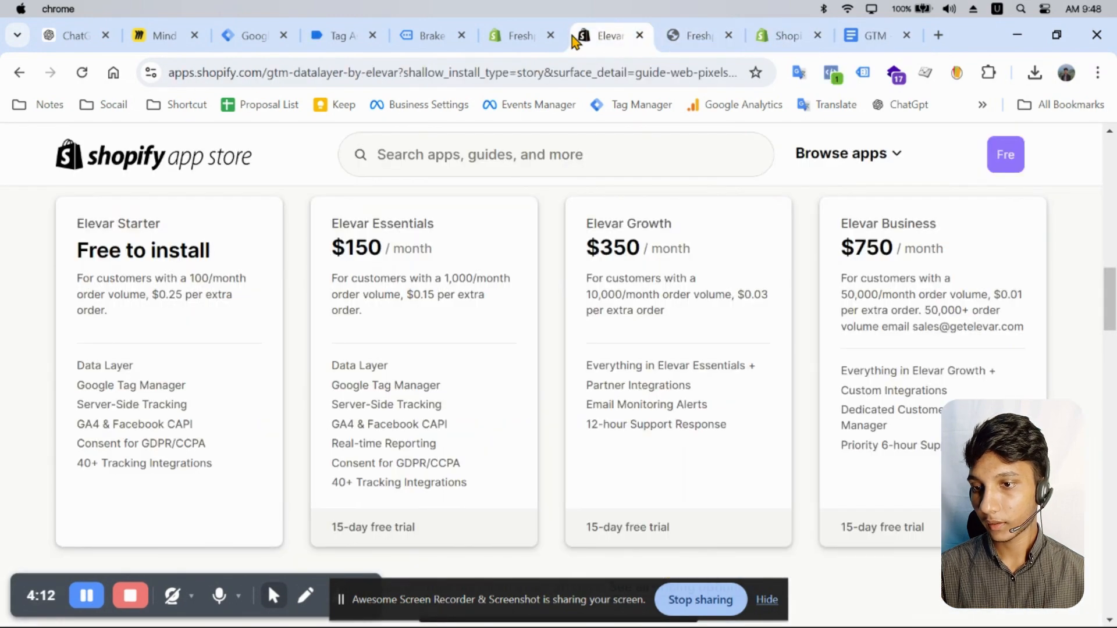
{"action": "left_click", "coordinate": [512, 36]}
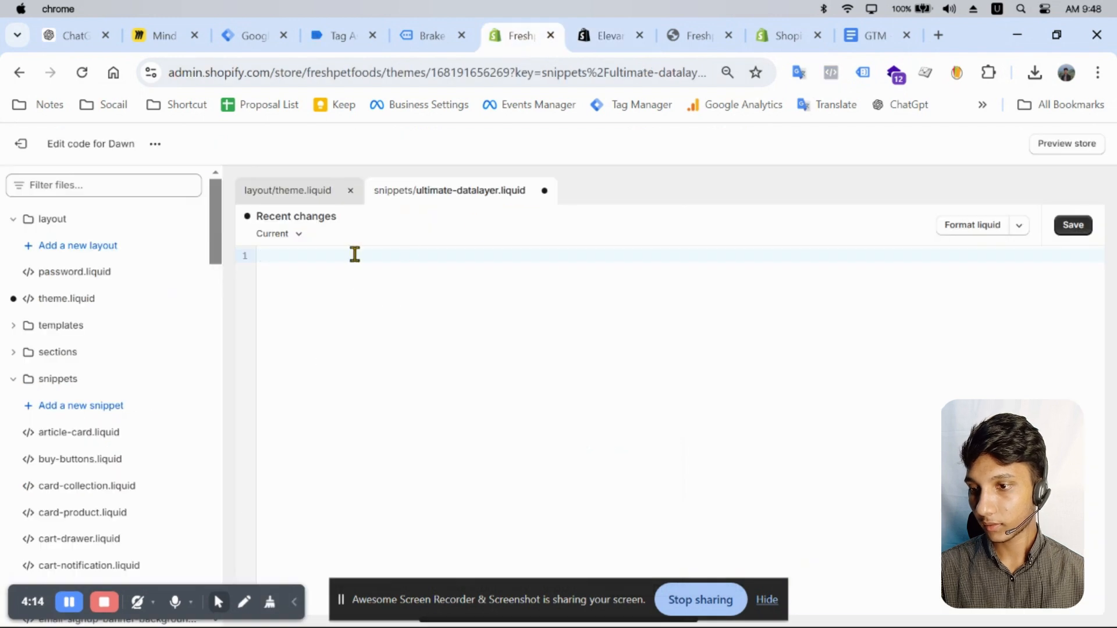
{"action": "key", "text": "super+v"}
{"action": "left_click", "coordinate": [1081, 228]}
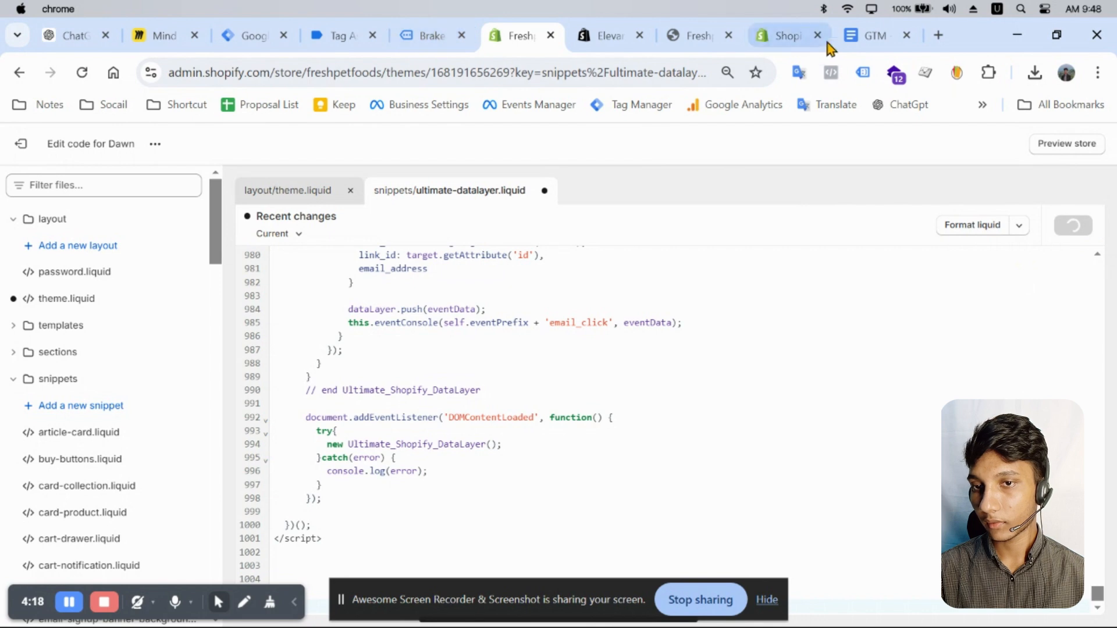
Copy the all-page line {% include 'ultimate-datalayer' %} from Step-2 of the GTM document
{"action": "left_click", "coordinate": [870, 36]}
{"action": "scroll", "coordinate": [498, 341], "scroll_direction": "down", "scroll_amount": 4}
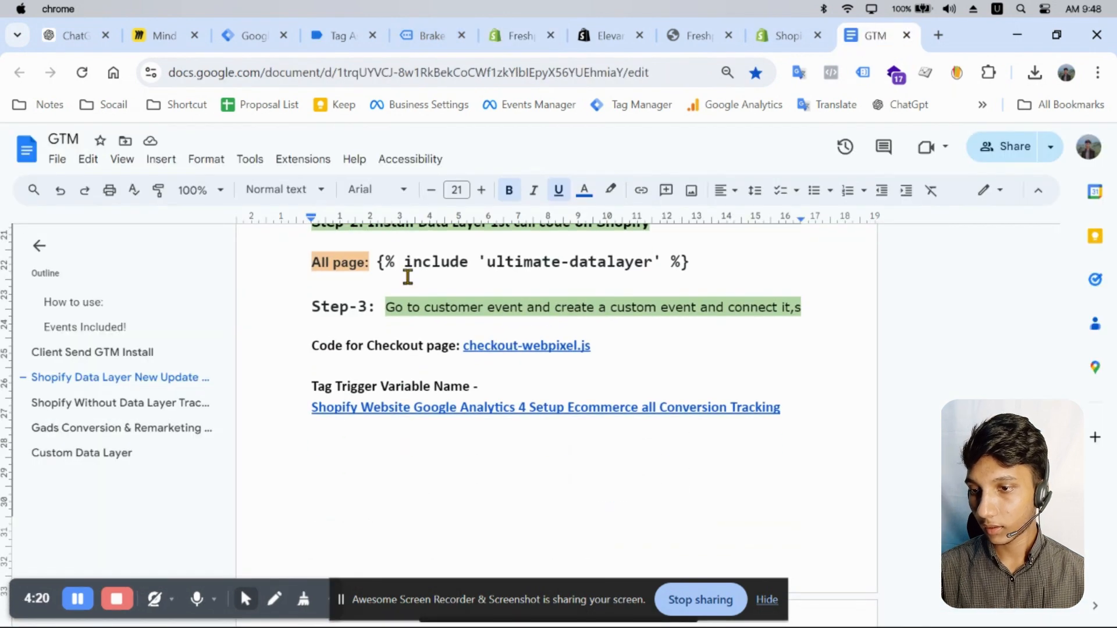
{"action": "left_click_drag", "start_coordinate": [378, 262], "coordinate": [697, 265]}
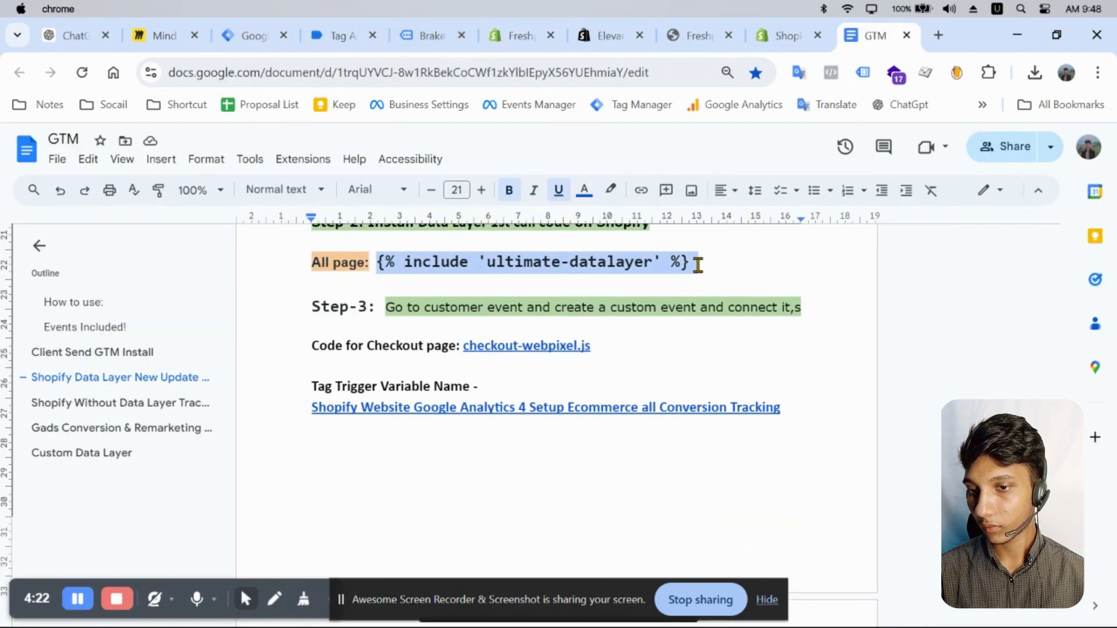
{"action": "right_click", "coordinate": [661, 262]}
{"action": "left_click", "coordinate": [707, 253]}
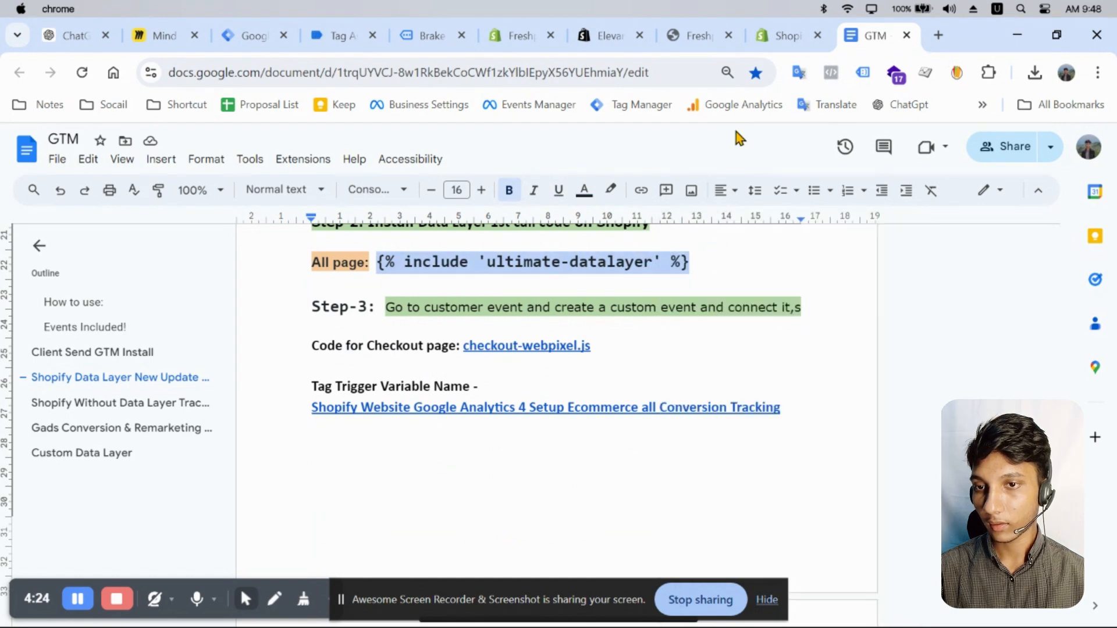
Add {% include 'ultimate-datalayer' %} below the Google Tag Manager script in the head of theme.liquid and save the file
{"action": "left_click", "coordinate": [785, 37]}
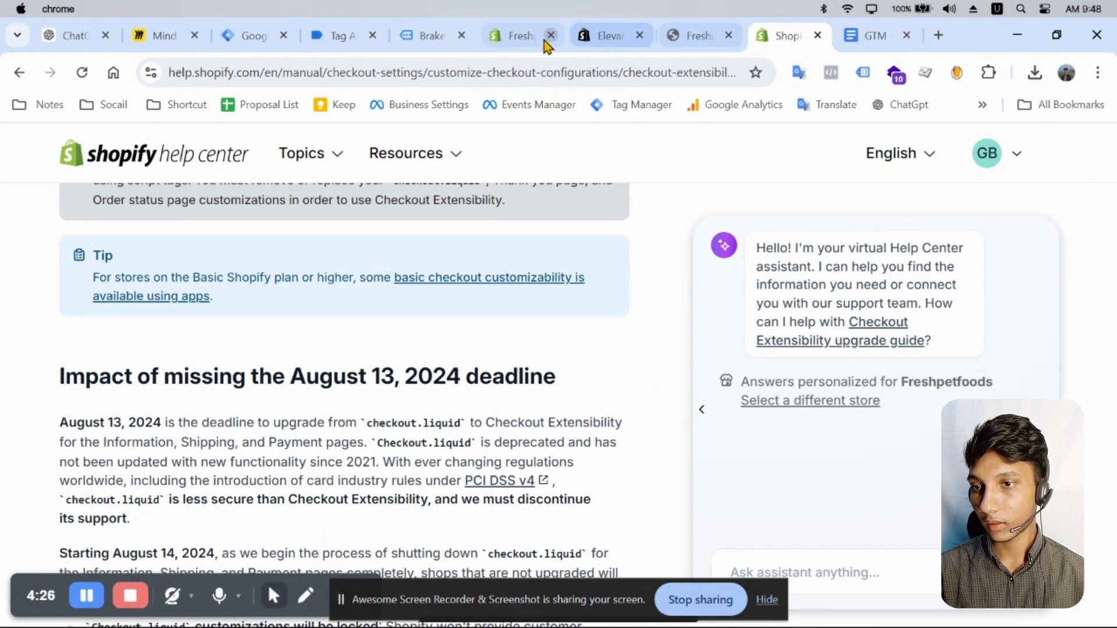
{"action": "left_click", "coordinate": [522, 37]}
{"action": "left_click", "coordinate": [299, 194]}
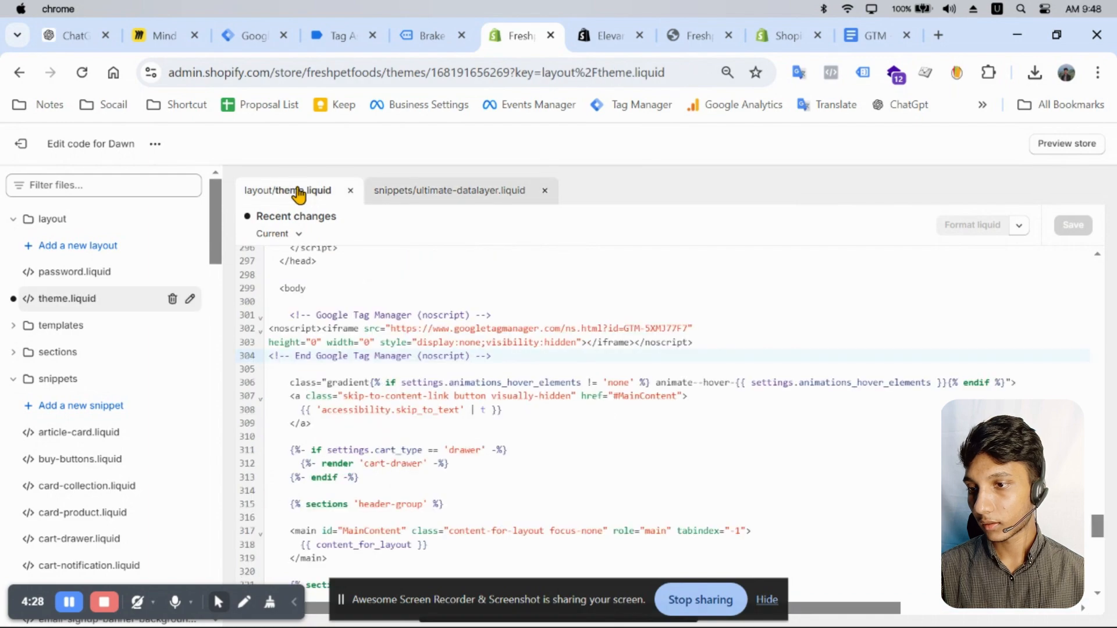
{"action": "scroll", "coordinate": [426, 356], "scroll_direction": "down", "scroll_amount": 2}
{"action": "scroll", "coordinate": [427, 356], "scroll_direction": "up", "scroll_amount": 20}
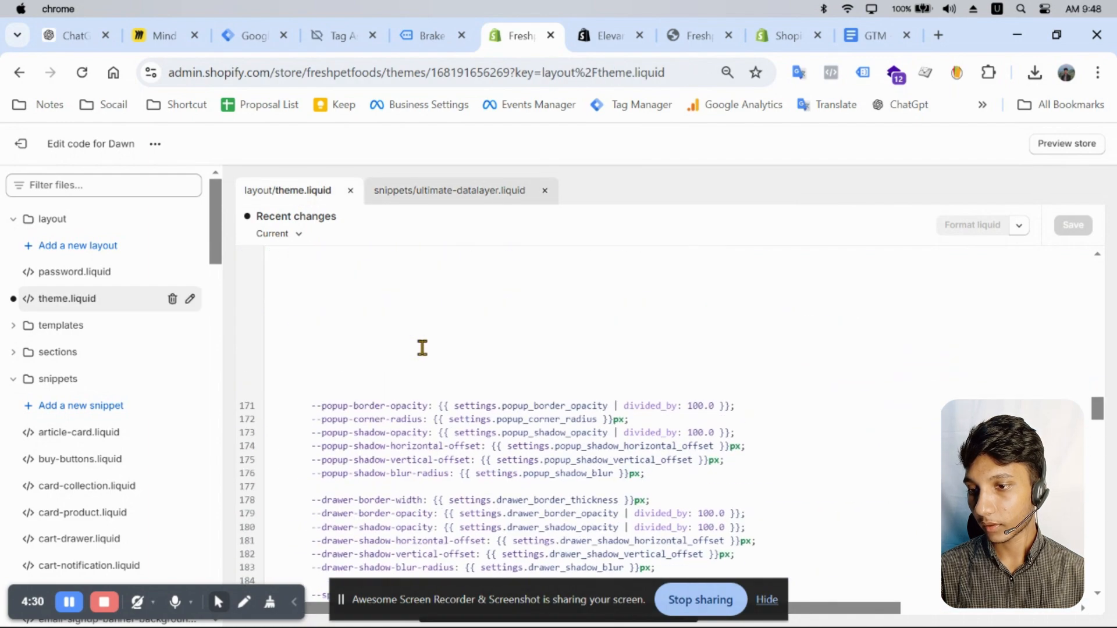
{"action": "scroll", "coordinate": [422, 348], "scroll_direction": "up", "scroll_amount": 10}
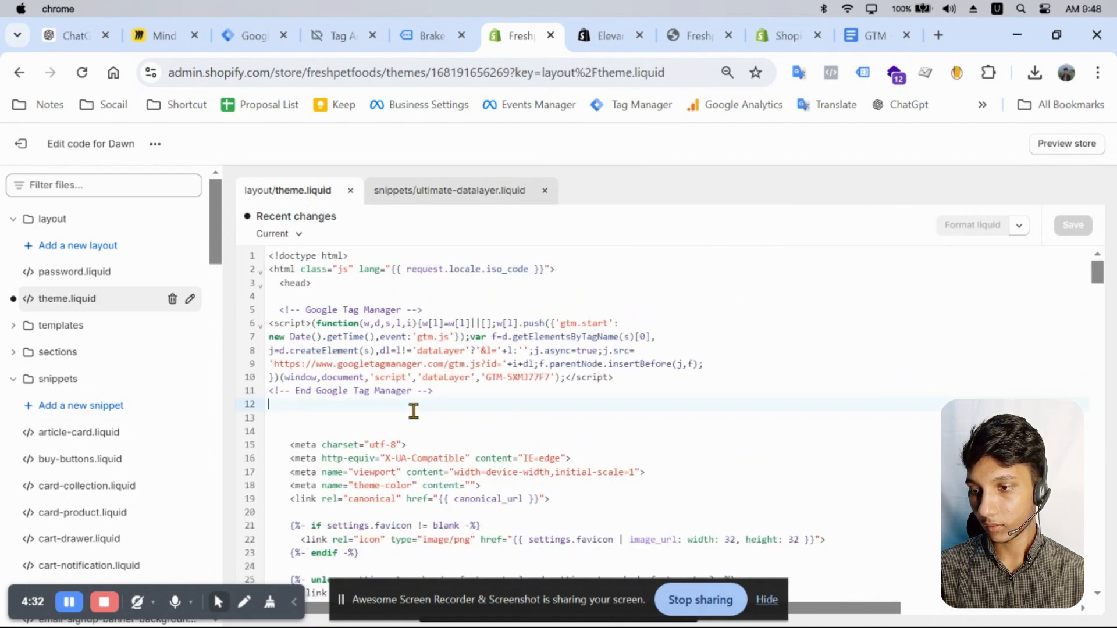
{"action": "key", "text": "Return"}
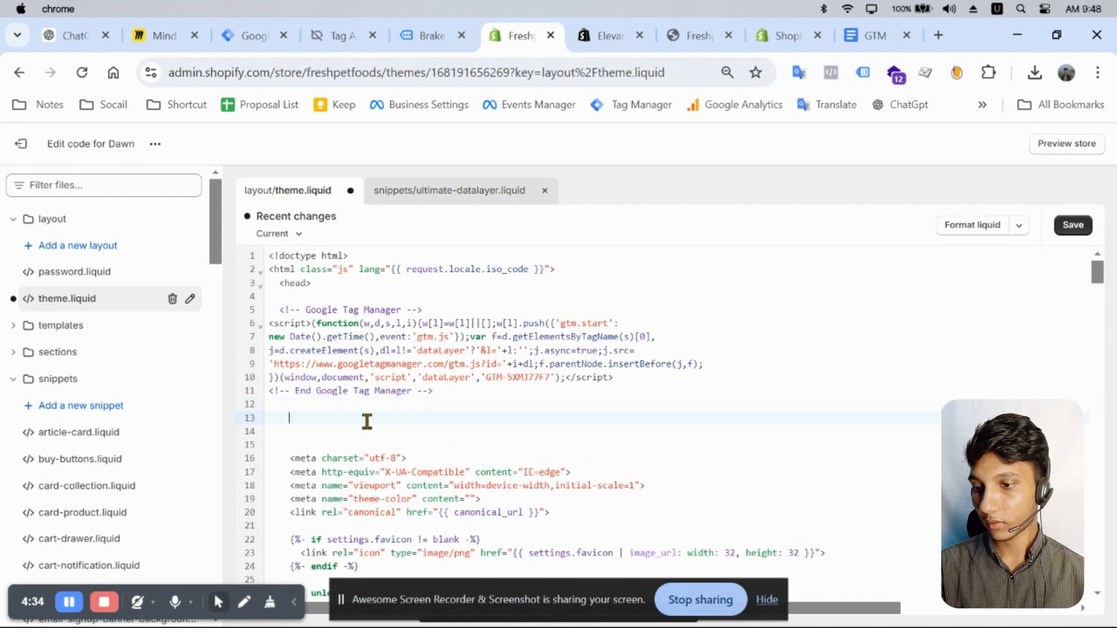
{"action": "key", "text": "ctrl+v"}
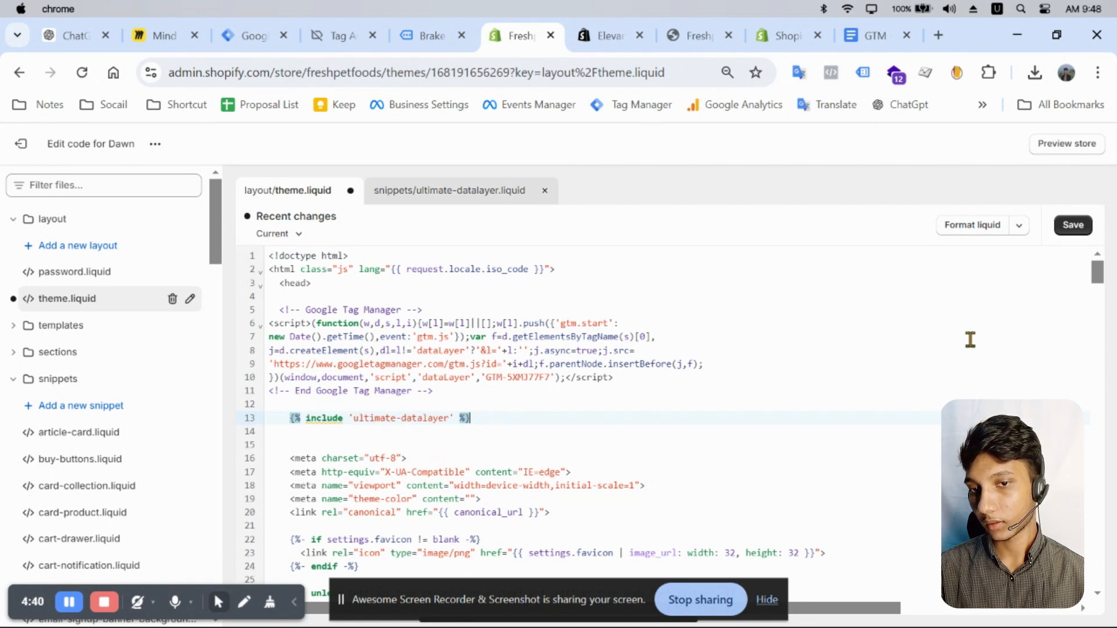
{"action": "left_click", "coordinate": [1075, 225]}
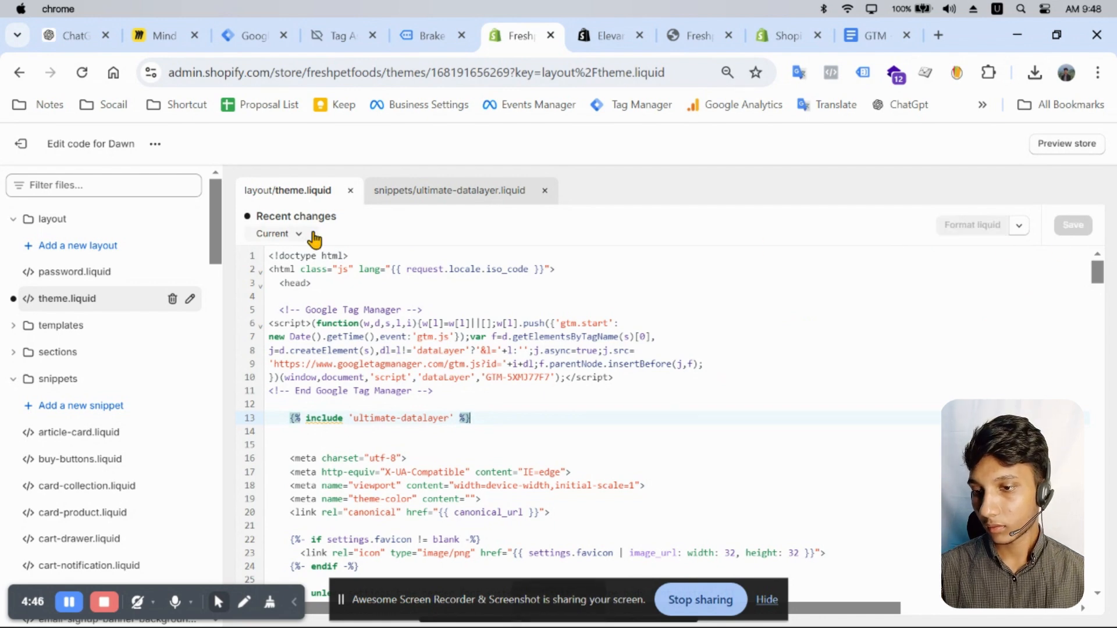
Open the checkout-webpixel.js document linked under Step-3 of the GTM document in a new tab
{"action": "left_click", "coordinate": [861, 38]}
{"action": "left_click", "coordinate": [511, 349]}
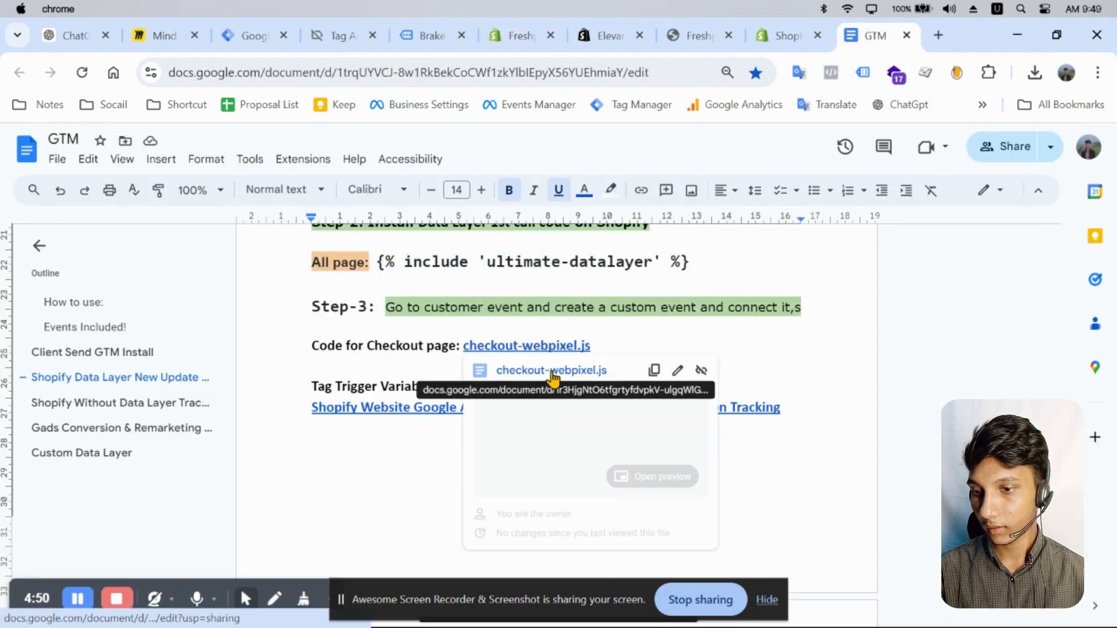
{"action": "left_click", "coordinate": [548, 371]}
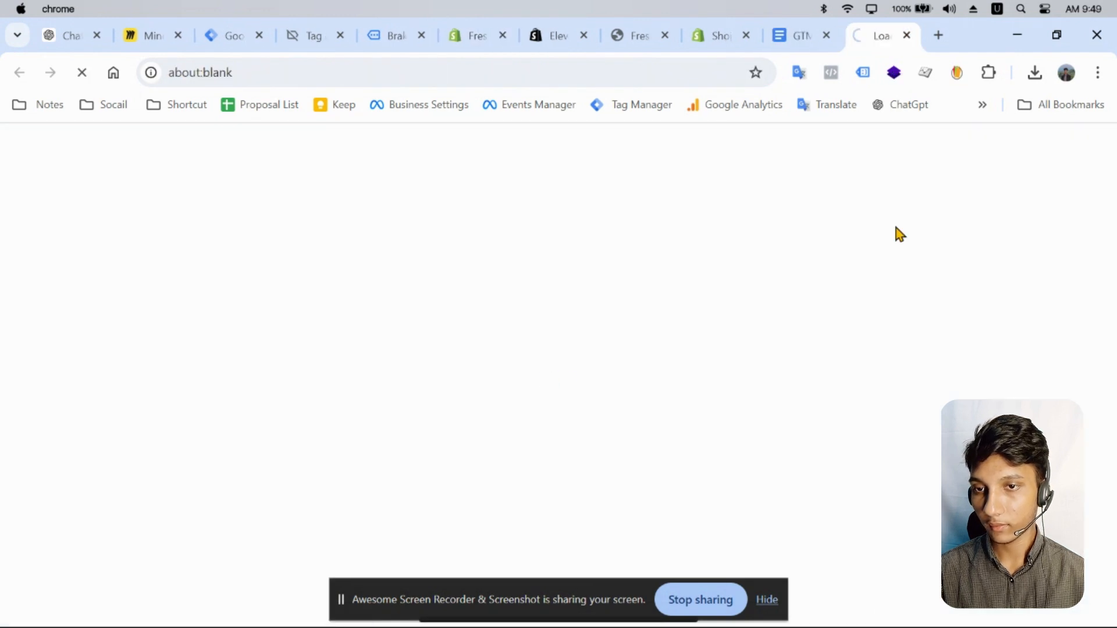
Return to the Shopify code editor and exit it to the store's Themes page
{"action": "left_click", "coordinate": [794, 36]}
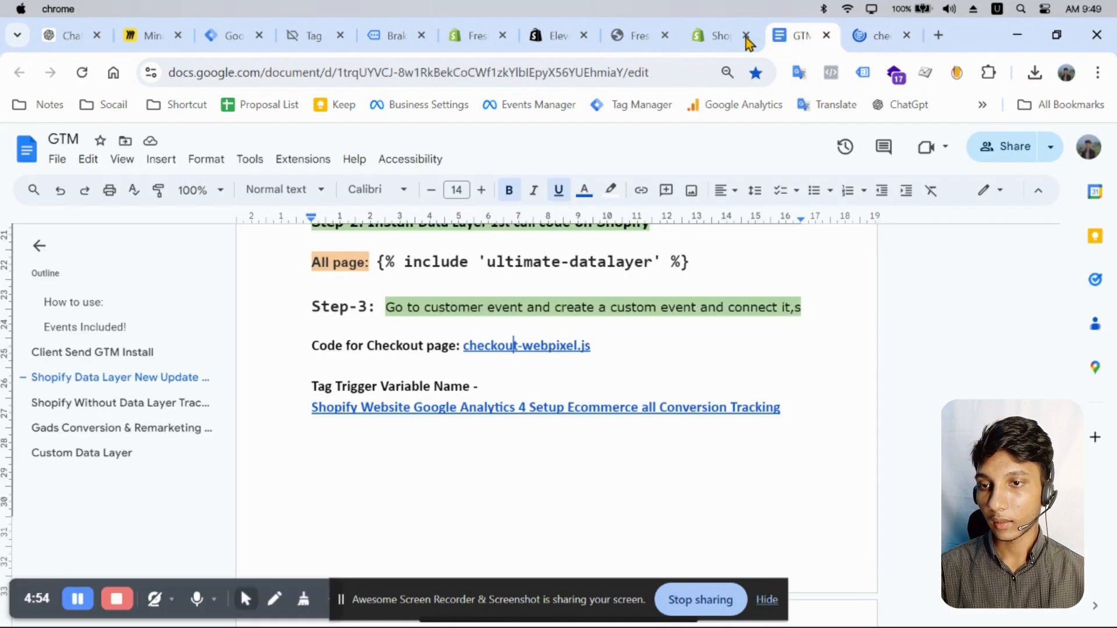
{"action": "left_click", "coordinate": [722, 39]}
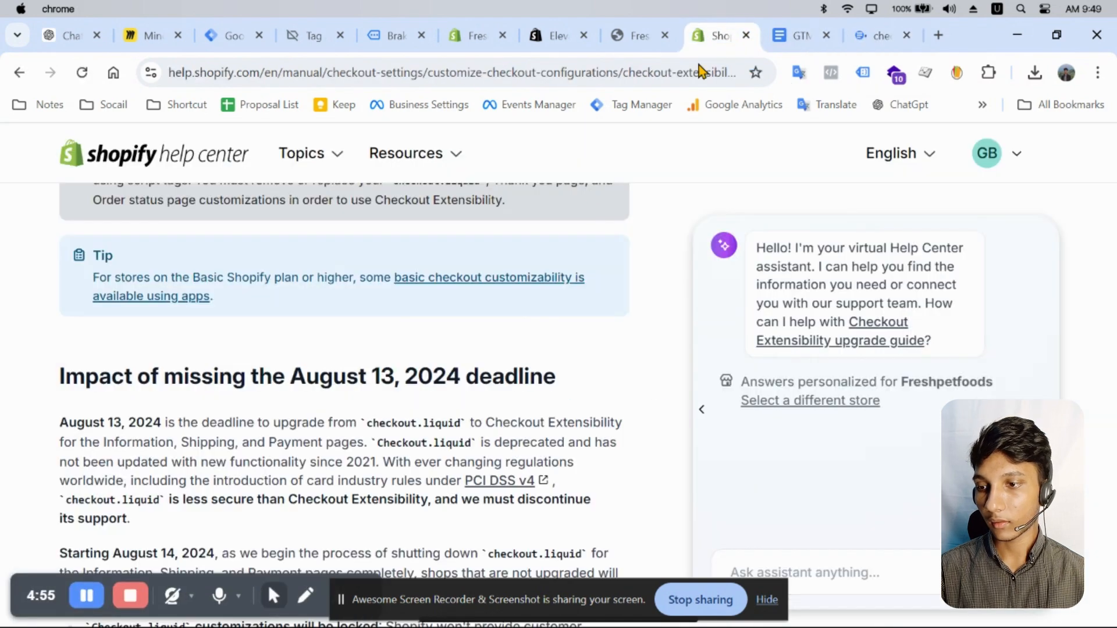
{"action": "left_click", "coordinate": [474, 36]}
{"action": "left_click", "coordinate": [396, 36]}
{"action": "left_click", "coordinate": [323, 37]}
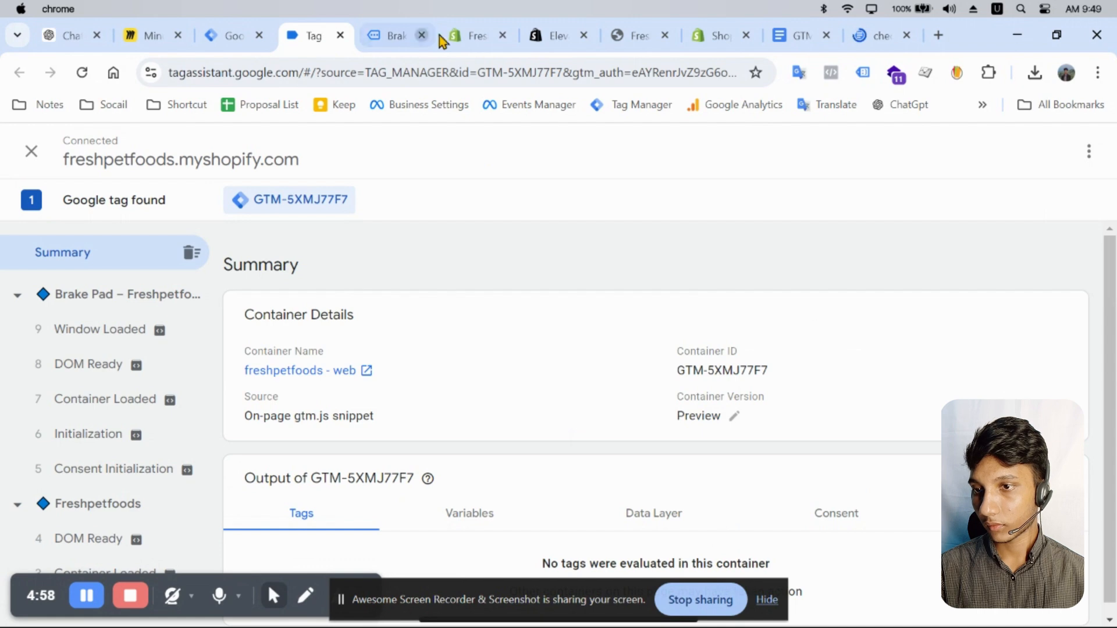
{"action": "left_click", "coordinate": [459, 35]}
{"action": "left_click", "coordinate": [22, 144]}
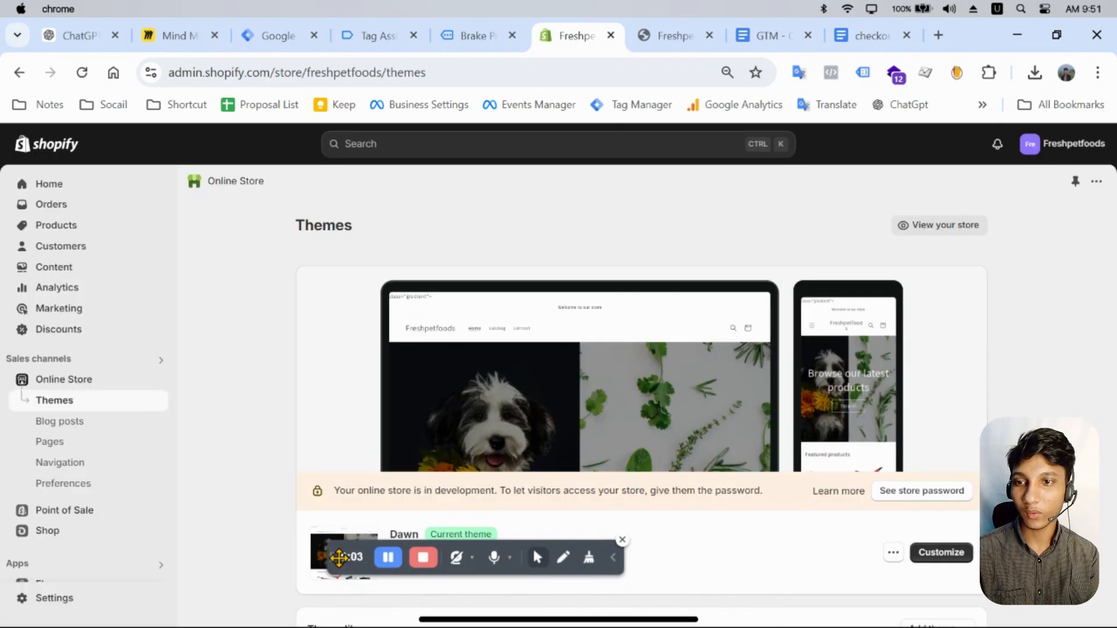
Copy the entire code from the checkout-webpixel.js document
{"action": "left_click", "coordinate": [867, 35]}
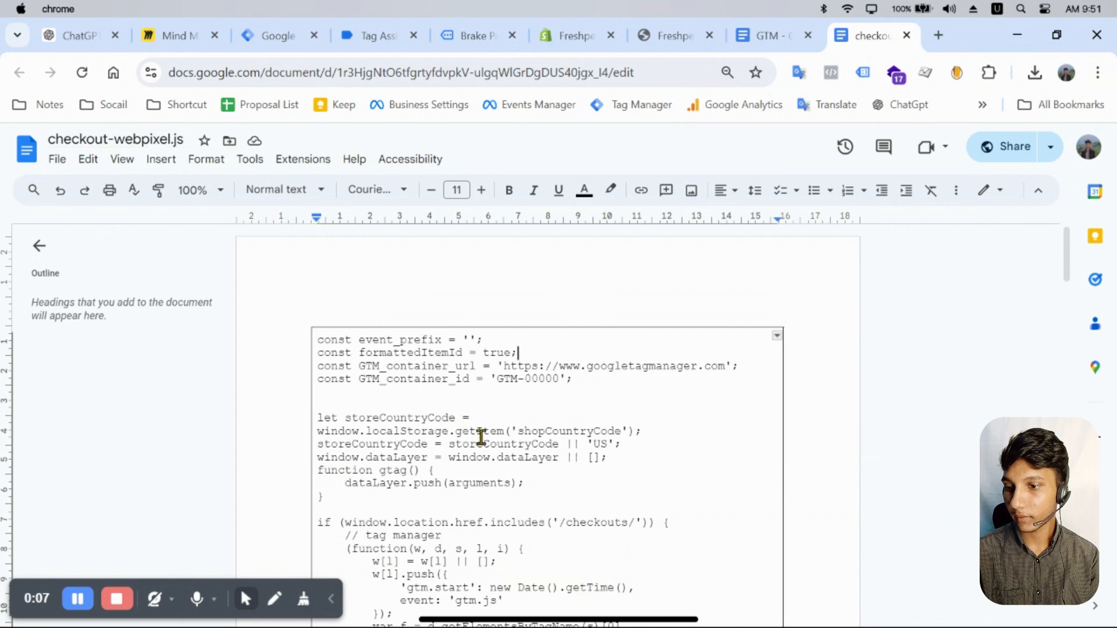
{"action": "key", "text": "super+a"}
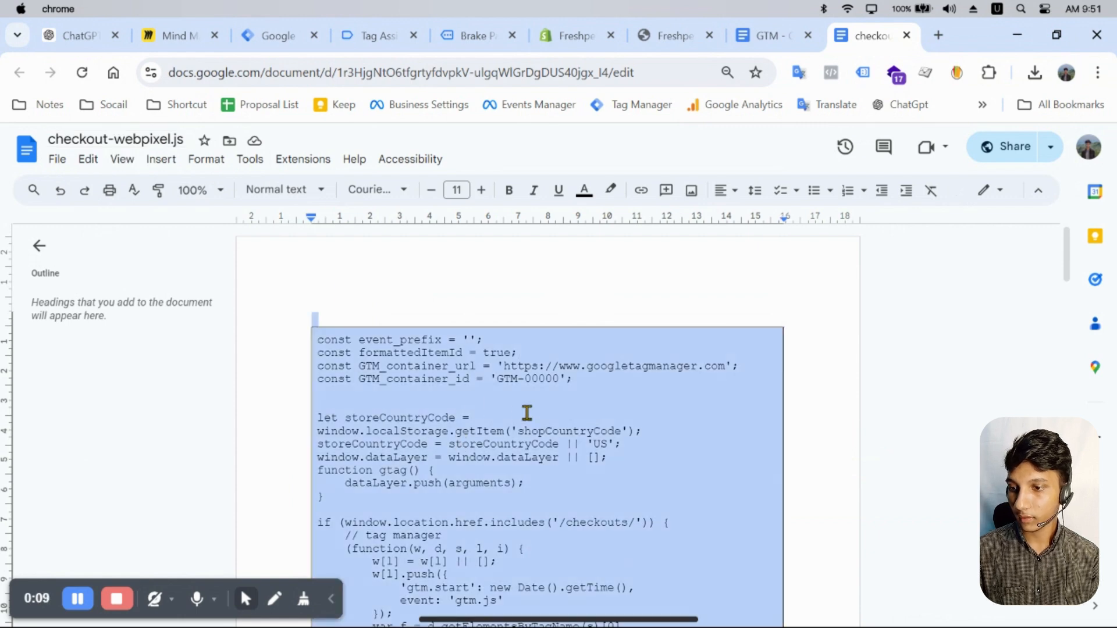
{"action": "right_click", "coordinate": [516, 402]}
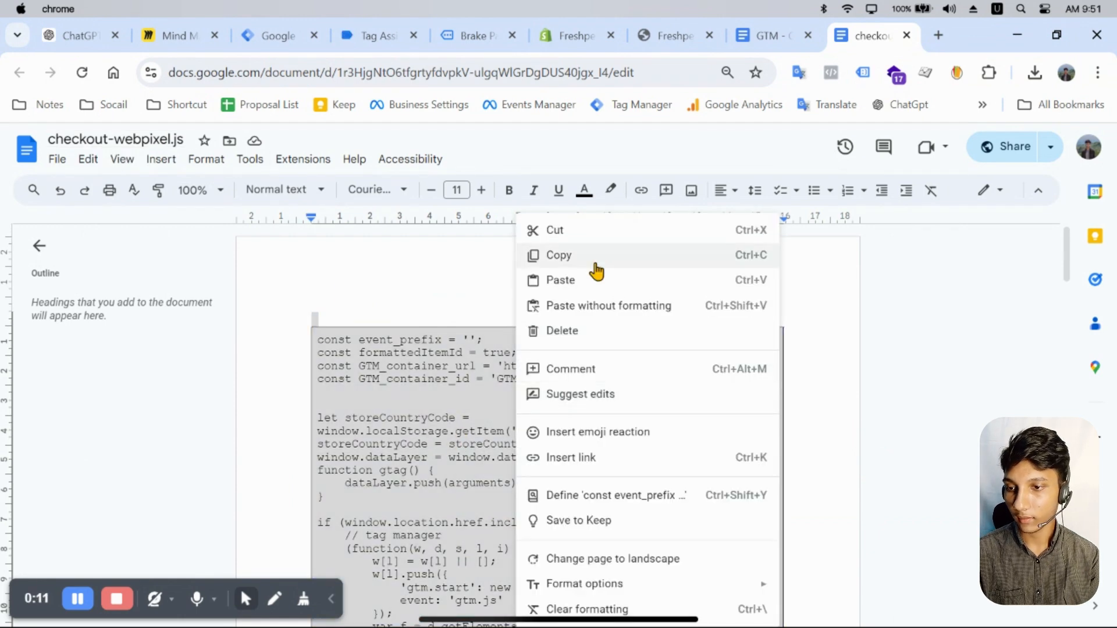
{"action": "left_click", "coordinate": [596, 256]}
Return to the Shopify admin and open the Customer events page in the store settings
{"action": "left_click", "coordinate": [567, 36]}
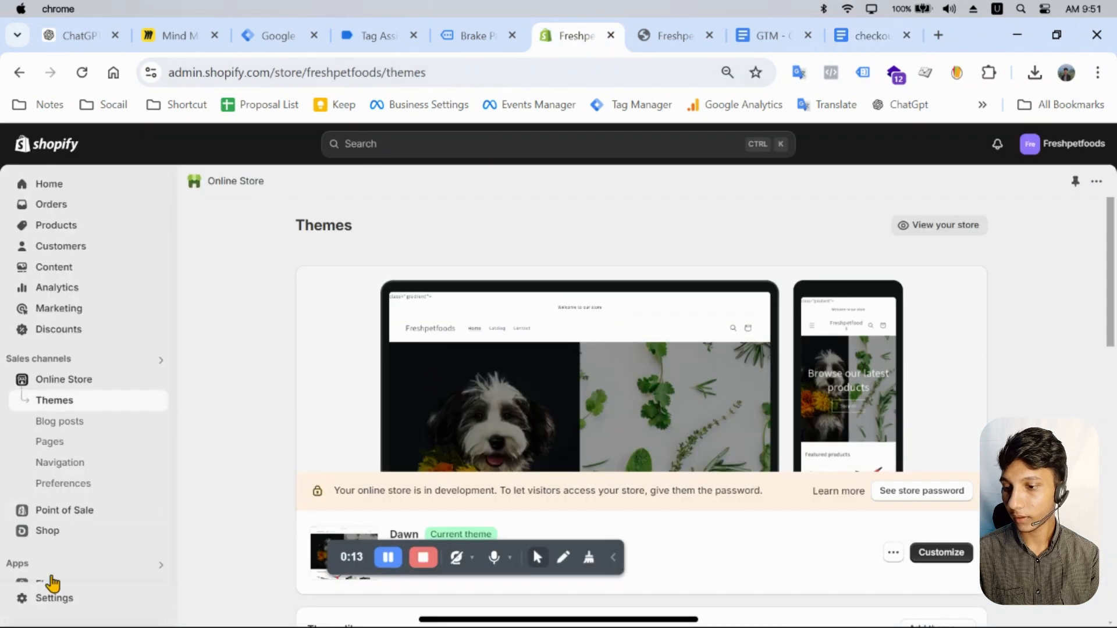
{"action": "left_click", "coordinate": [38, 599]}
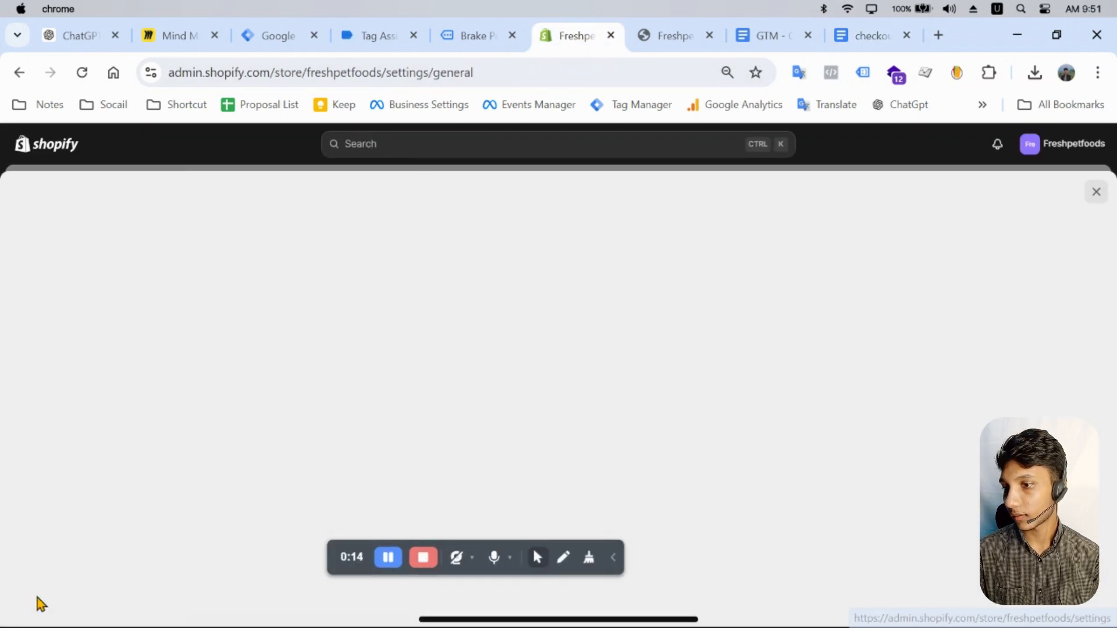
{"action": "scroll", "coordinate": [259, 416], "scroll_direction": "down", "scroll_amount": 3}
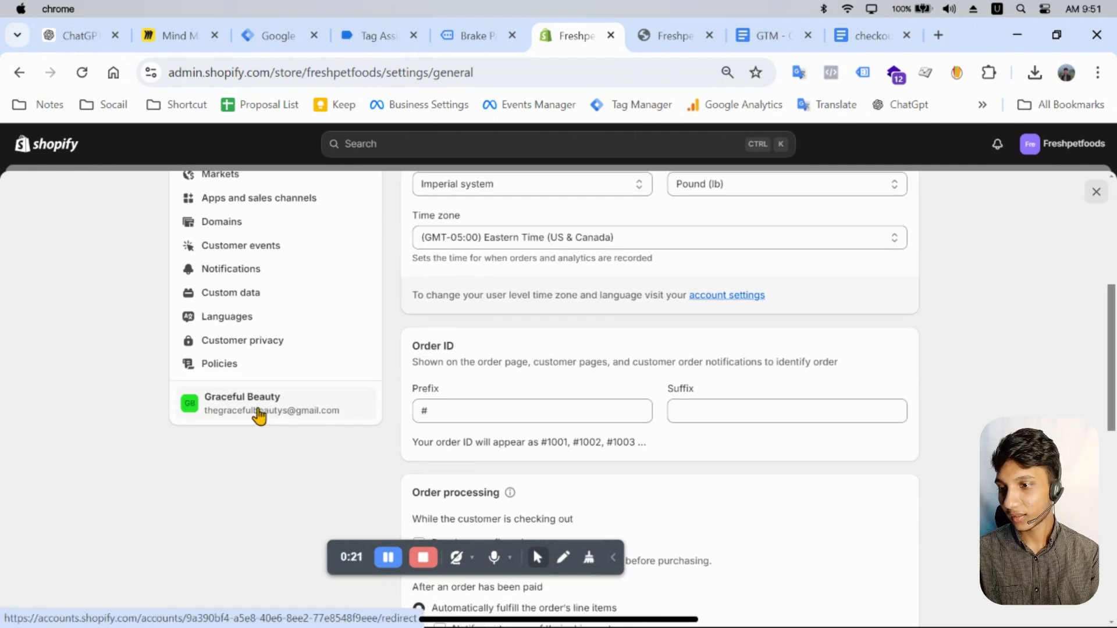
{"action": "scroll", "coordinate": [262, 264], "scroll_direction": "up", "scroll_amount": 1}
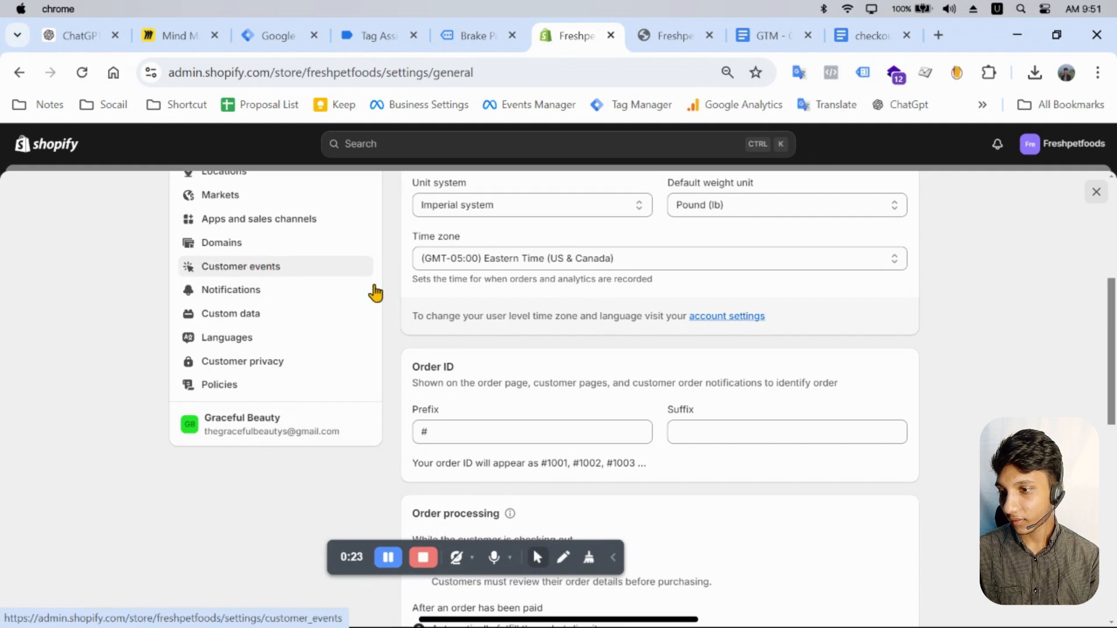
{"action": "left_click", "coordinate": [249, 270]}
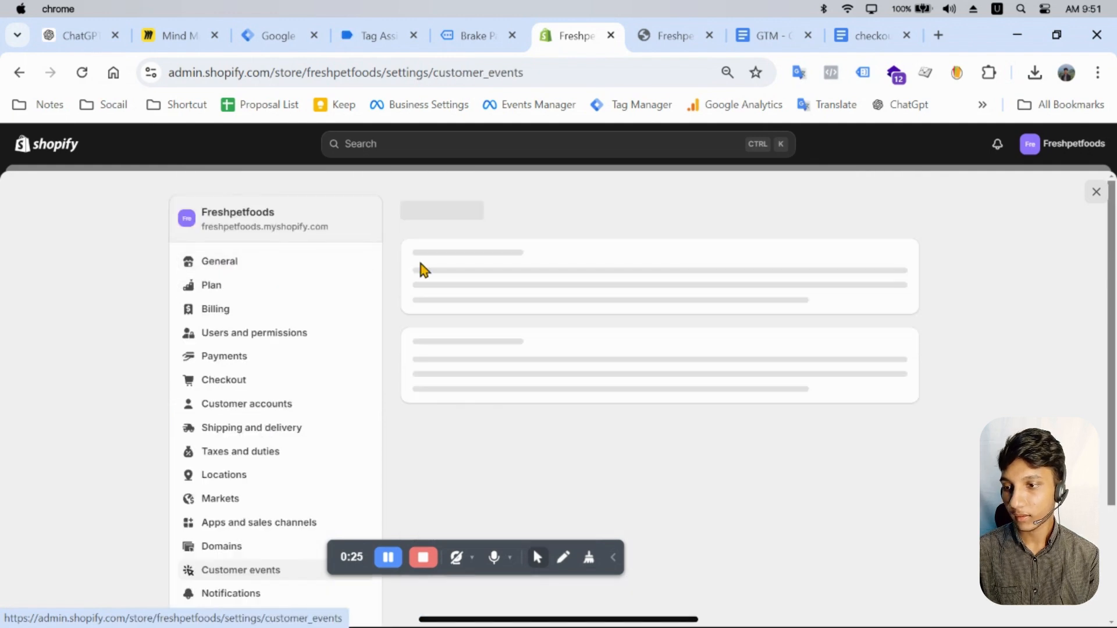
Add a custom pixel named "new pixel 2024 update"
{"action": "scroll", "coordinate": [811, 356], "scroll_direction": "down", "scroll_amount": 3}
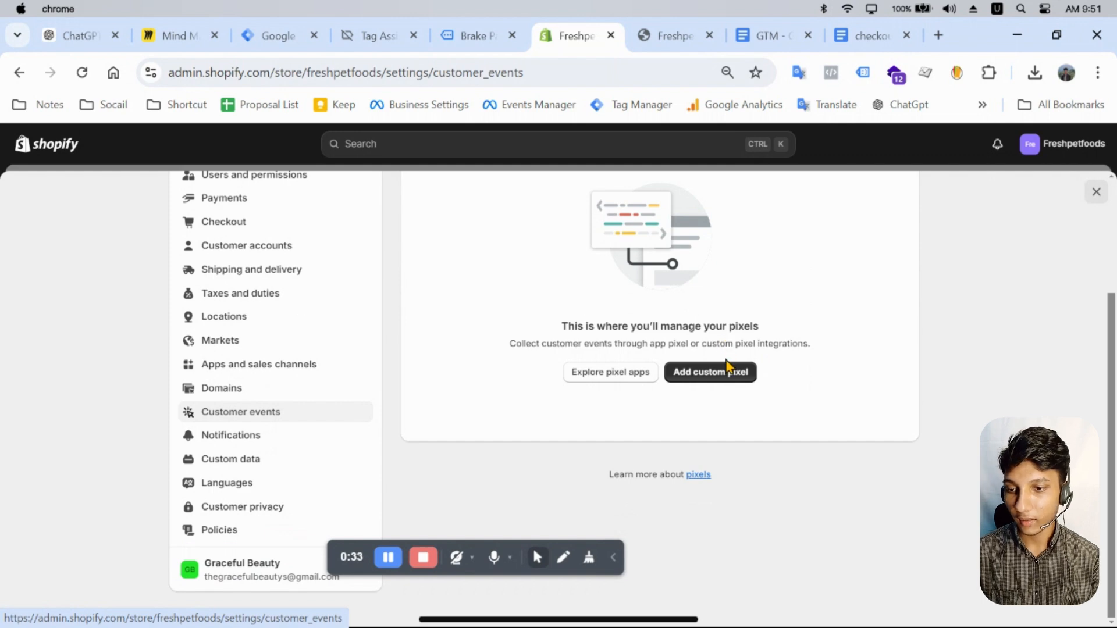
{"action": "left_click", "coordinate": [723, 378]}
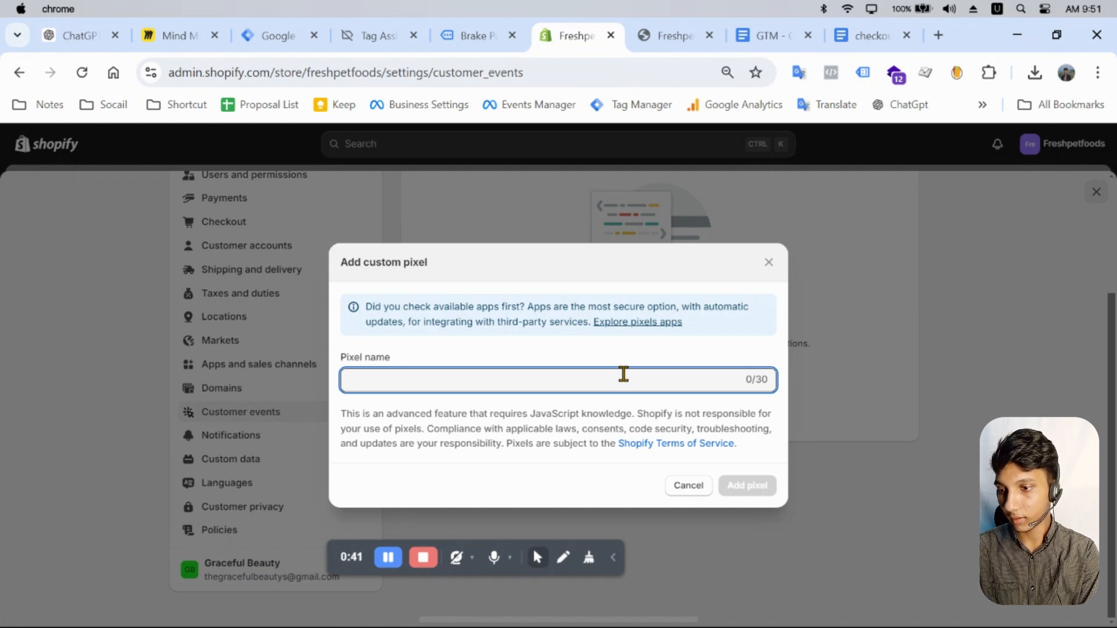
{"action": "type", "text": "new pixel 2024 update"}
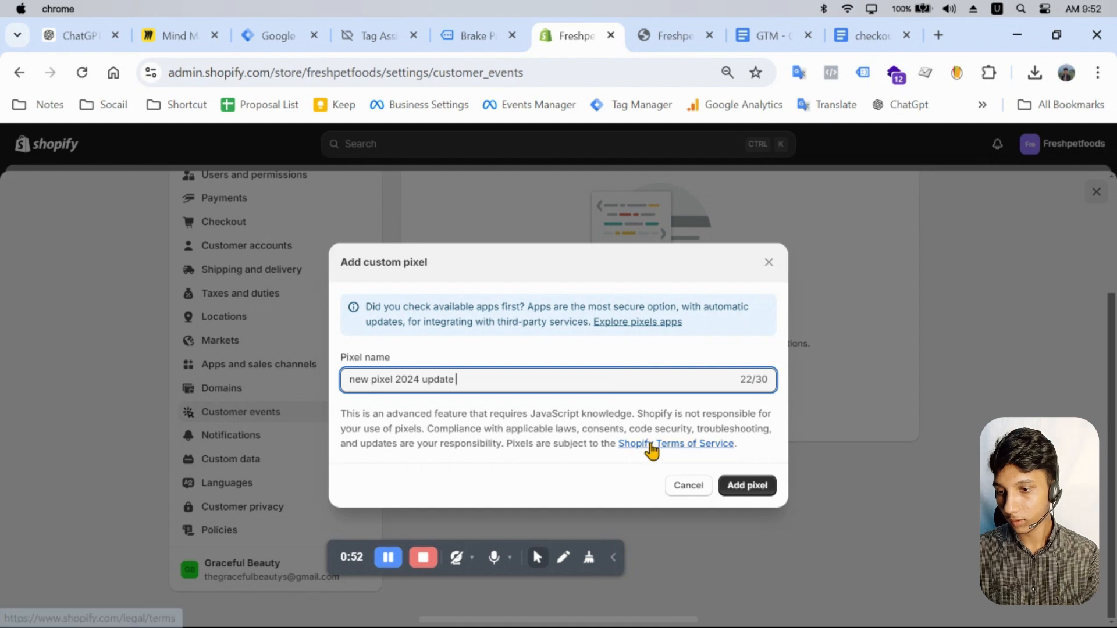
{"action": "left_click", "coordinate": [764, 490]}
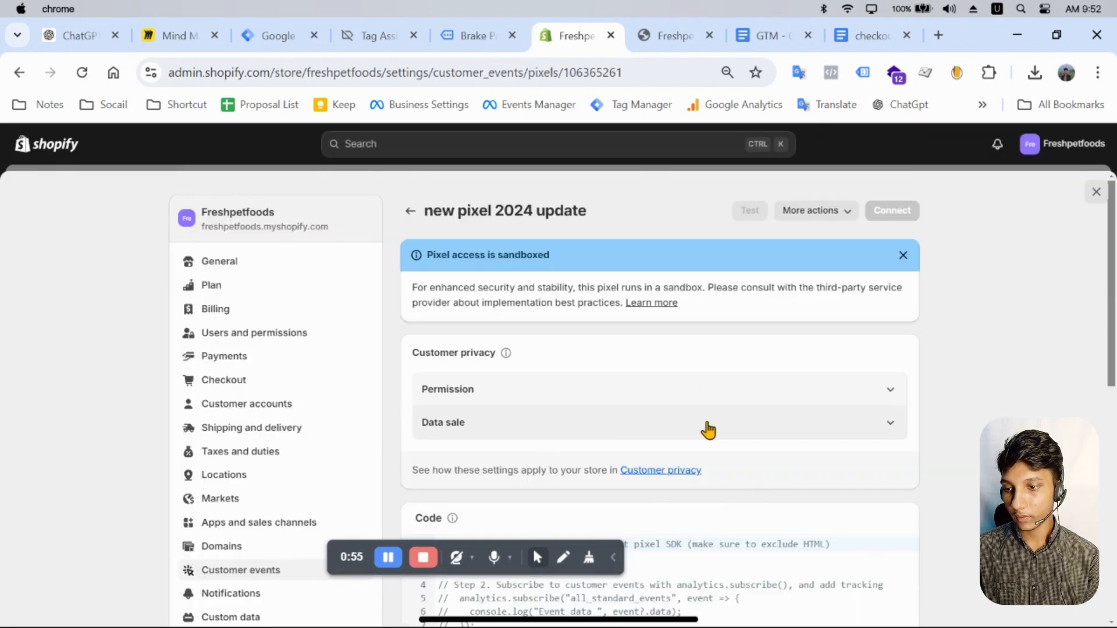
Paste the copied checkout-webpixel.js code into the new pixel's code editor
{"action": "scroll", "coordinate": [663, 396], "scroll_direction": "down", "scroll_amount": 5}
{"action": "left_click", "coordinate": [611, 319]}
{"action": "key", "text": "ctrl+v"}
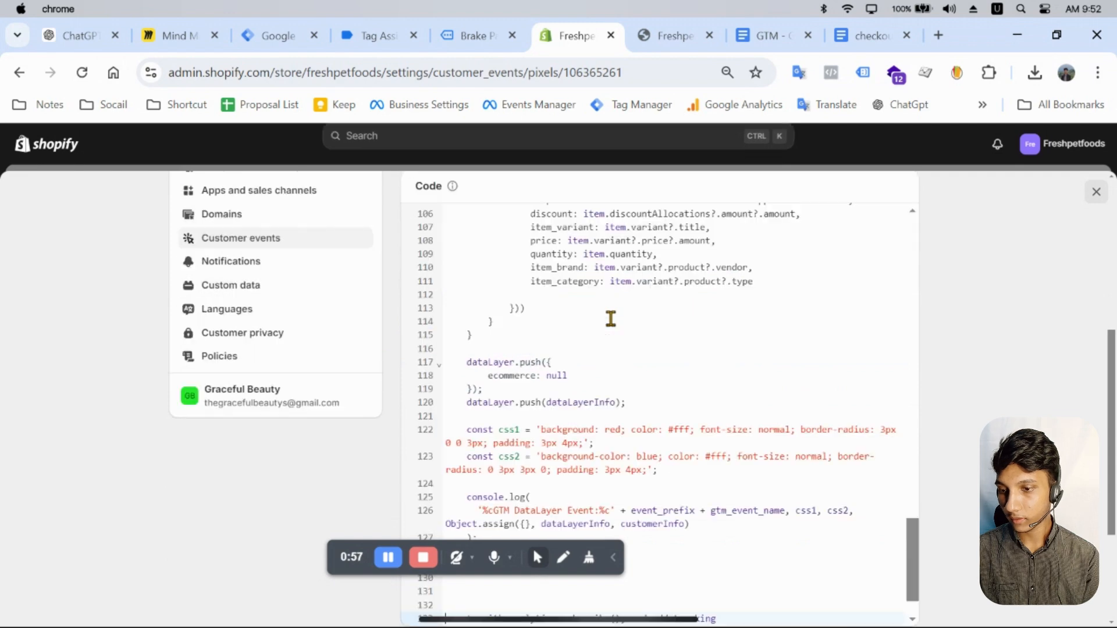
{"action": "scroll", "coordinate": [597, 382], "scroll_direction": "up", "scroll_amount": 15}
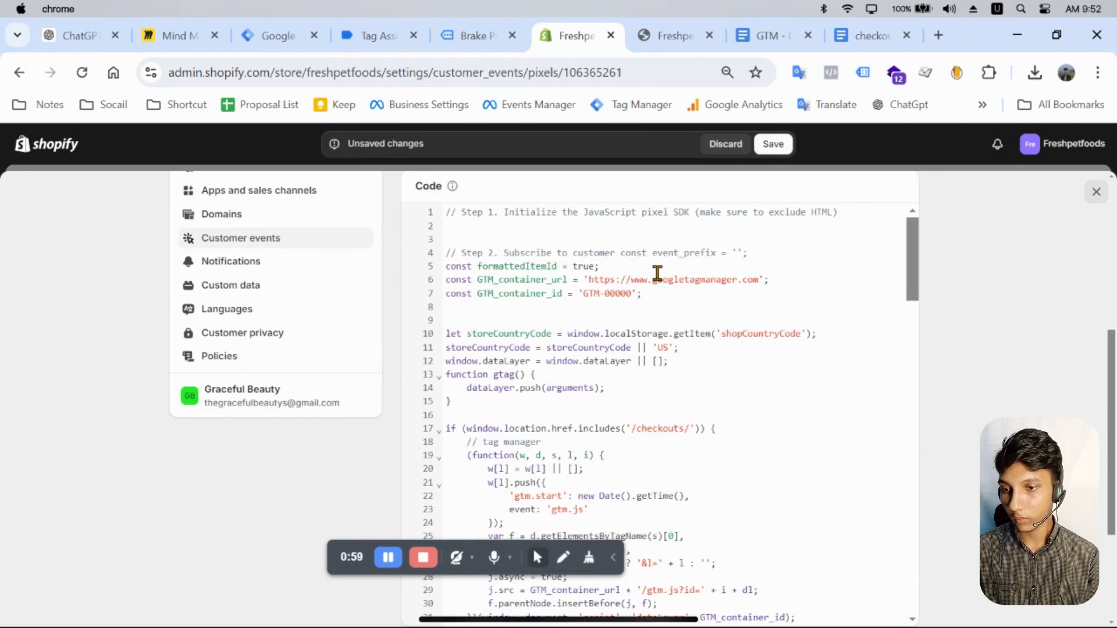
Select the GTM-00000 placeholder in the pixel code and copy the container ID GTM-5XMJ77F7 from Google Tag Manager's install snippet
{"action": "left_click_drag", "start_coordinate": [582, 375], "coordinate": [631, 378]}
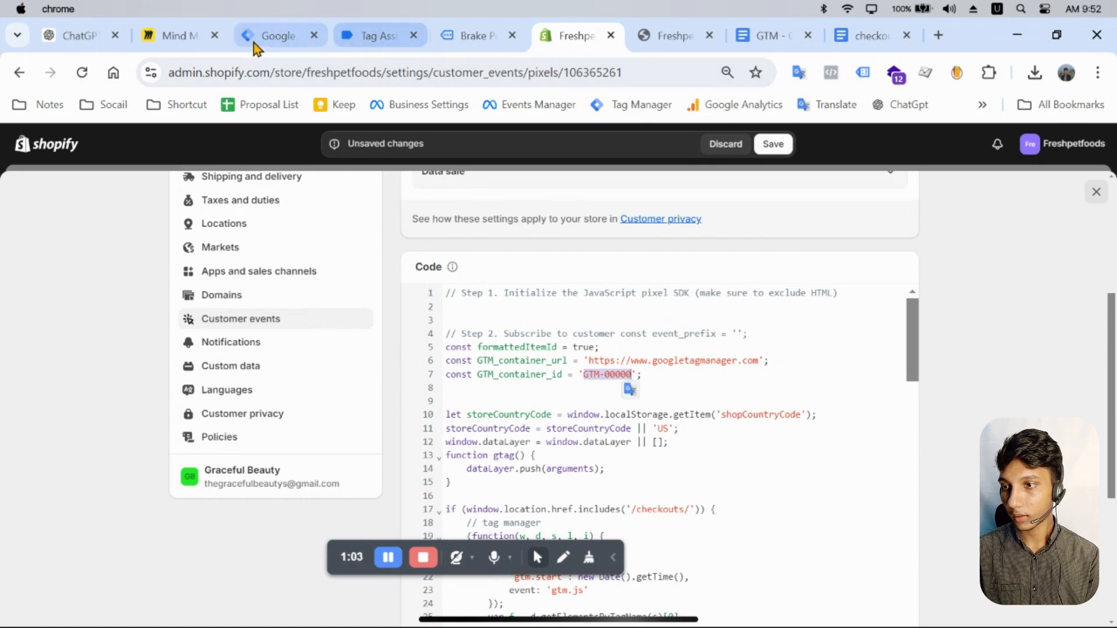
{"action": "left_click", "coordinate": [278, 41]}
{"action": "left_click", "coordinate": [664, 199]}
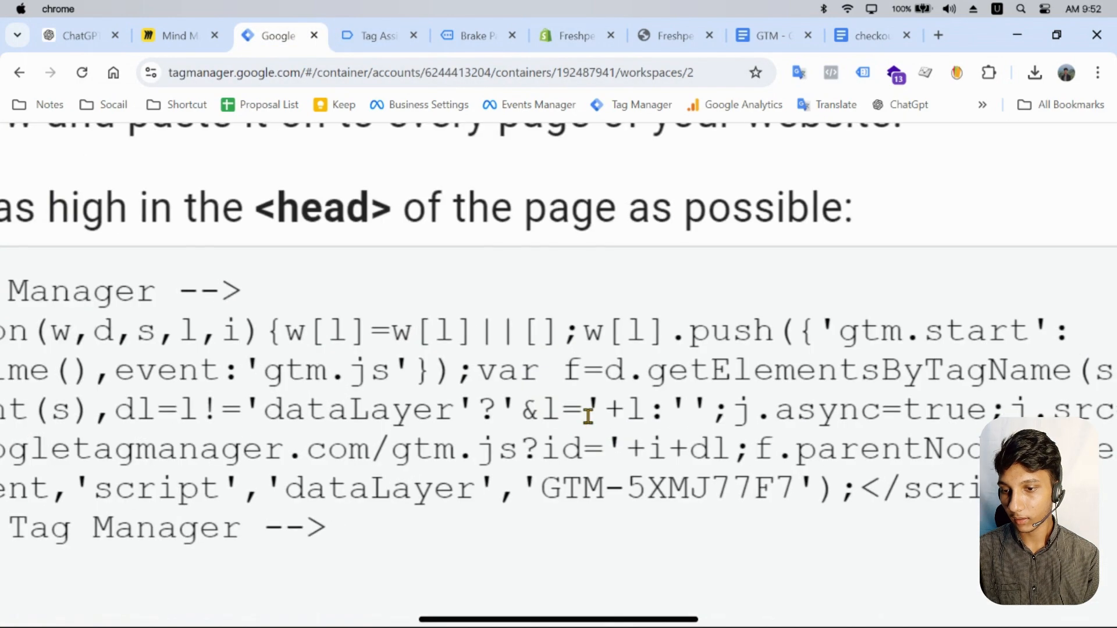
{"action": "left_click_drag", "start_coordinate": [542, 490], "coordinate": [800, 500]}
{"action": "right_click", "coordinate": [740, 477]}
{"action": "left_click", "coordinate": [836, 190]}
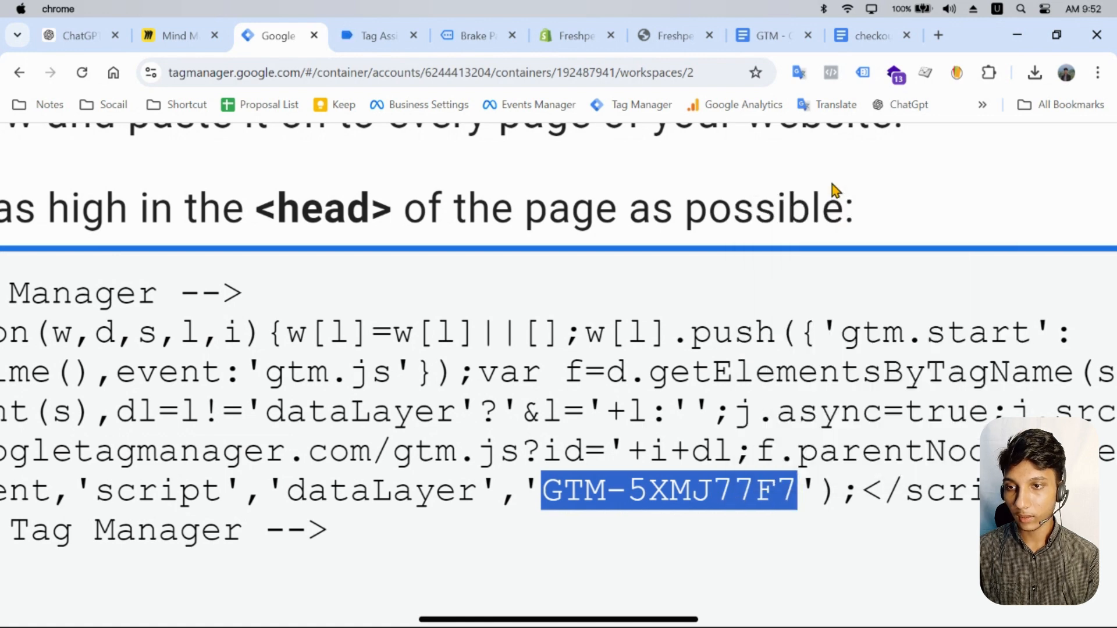
Replace the GTM_container_id placeholder in the Shopify pixel code with GTM-5XMJ77F7
{"action": "left_click", "coordinate": [573, 35]}
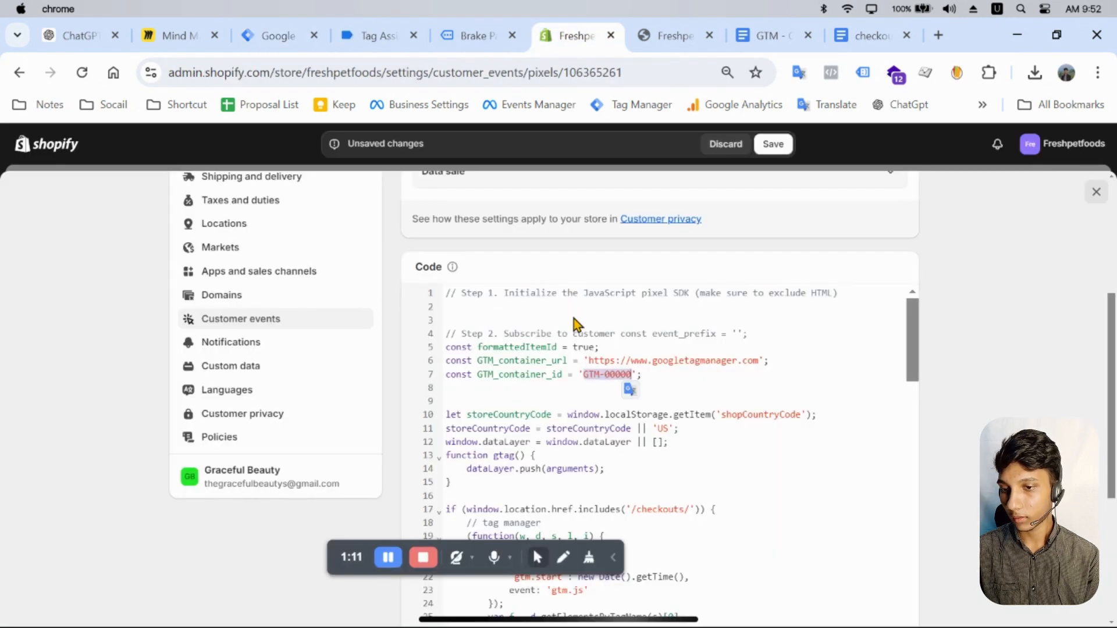
{"action": "scroll", "coordinate": [590, 380], "scroll_direction": "up", "scroll_amount": 5}
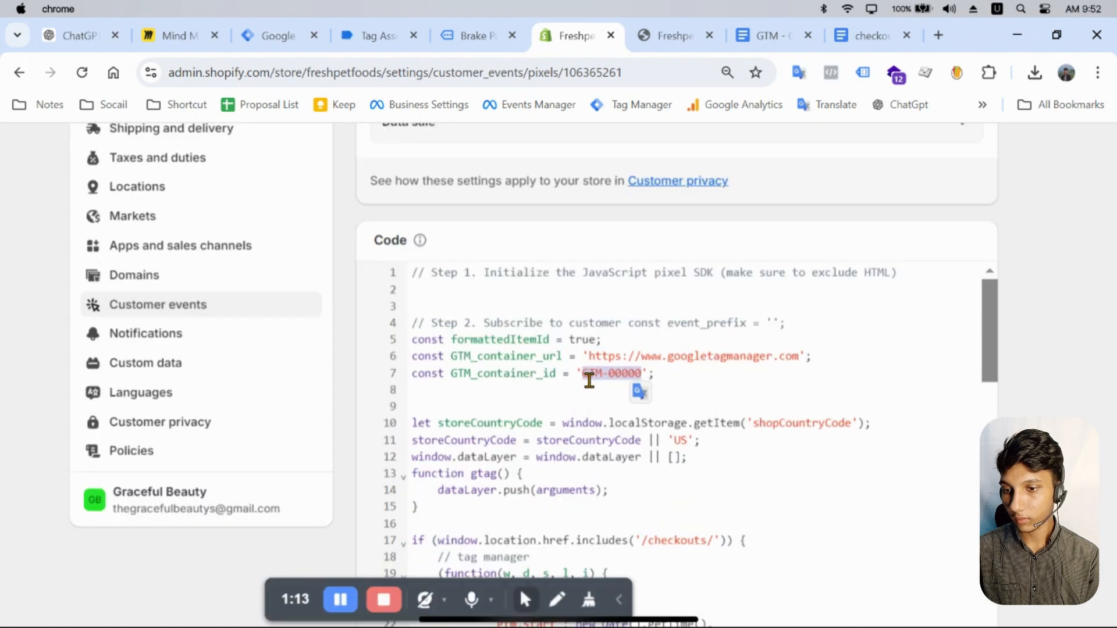
{"action": "scroll", "coordinate": [598, 381], "scroll_direction": "up", "scroll_amount": 2}
{"action": "key", "text": "super+v"}
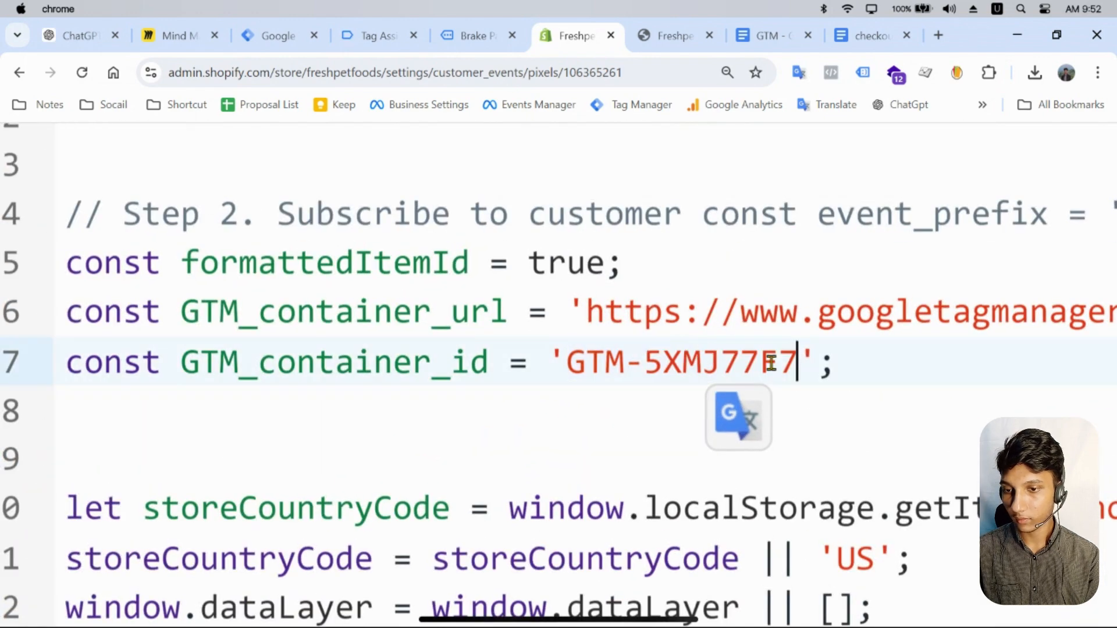
Save the custom pixel, connect it to the store, and close the store settings
{"action": "scroll", "coordinate": [680, 348], "scroll_direction": "down", "scroll_amount": 5}
{"action": "scroll", "coordinate": [814, 376], "scroll_direction": "down", "scroll_amount": 5}
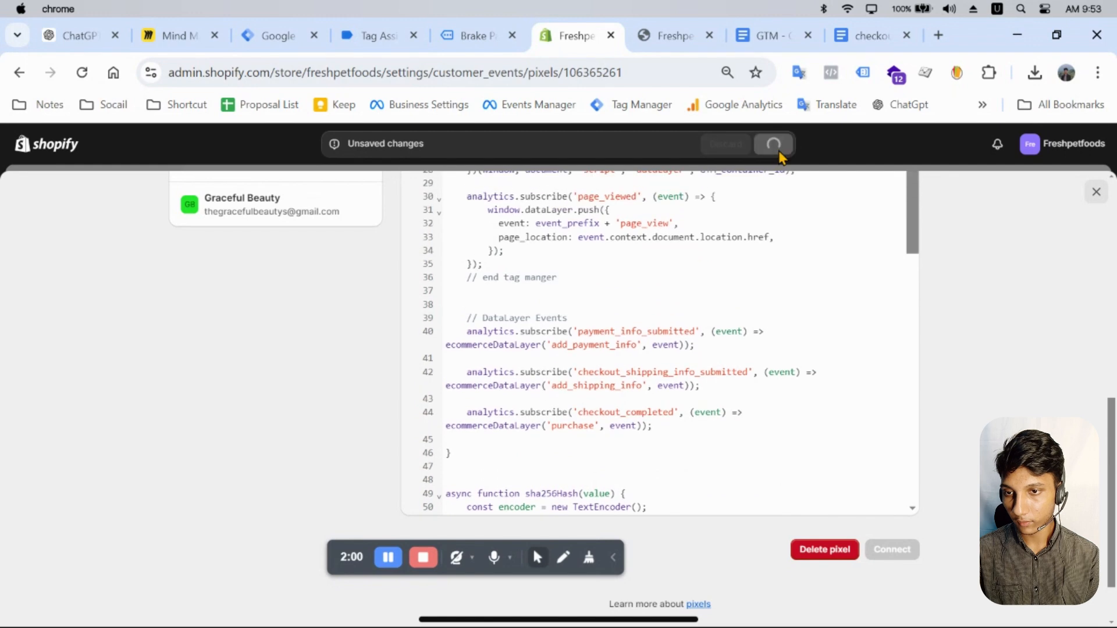
{"action": "left_click", "coordinate": [773, 146]}
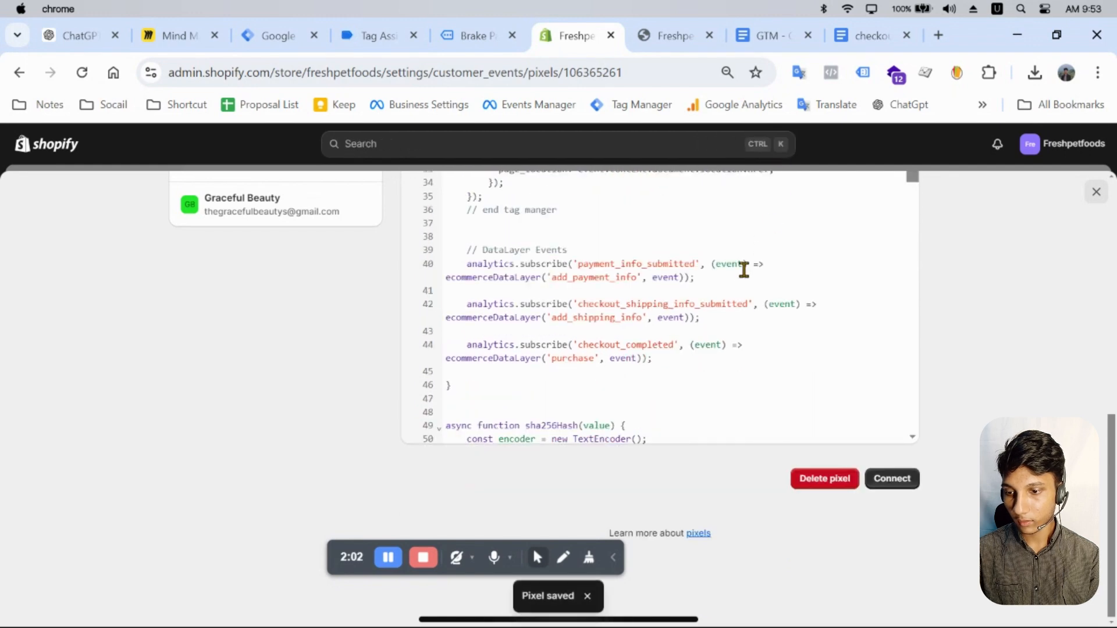
{"action": "scroll", "coordinate": [738, 281], "scroll_direction": "up", "scroll_amount": 10}
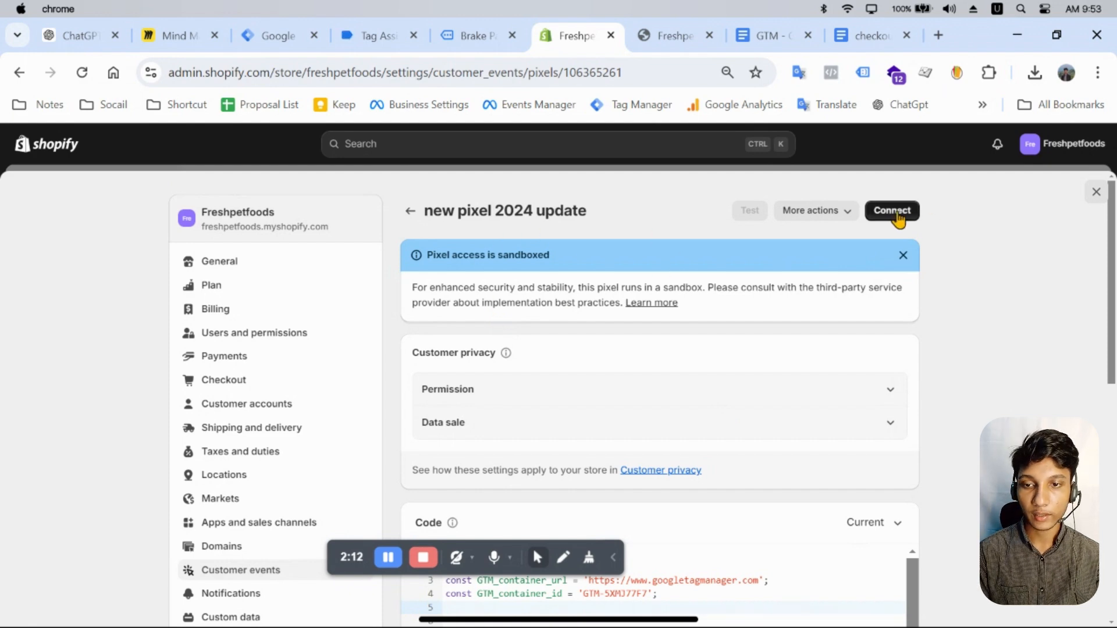
{"action": "left_click", "coordinate": [899, 216]}
{"action": "left_click", "coordinate": [756, 422]}
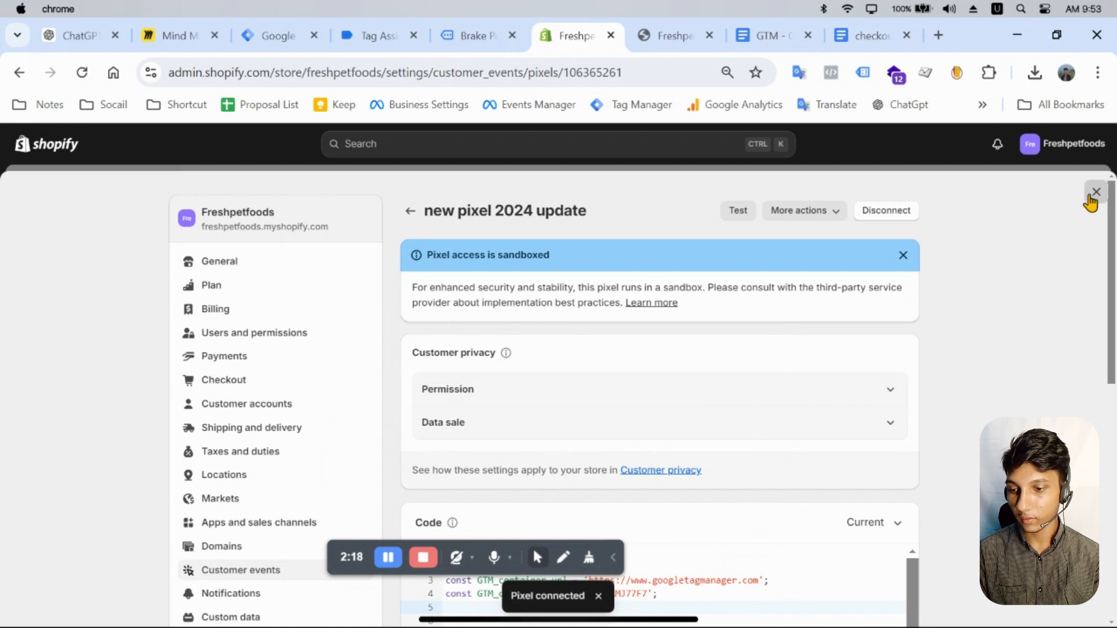
{"action": "left_click", "coordinate": [1096, 193]}
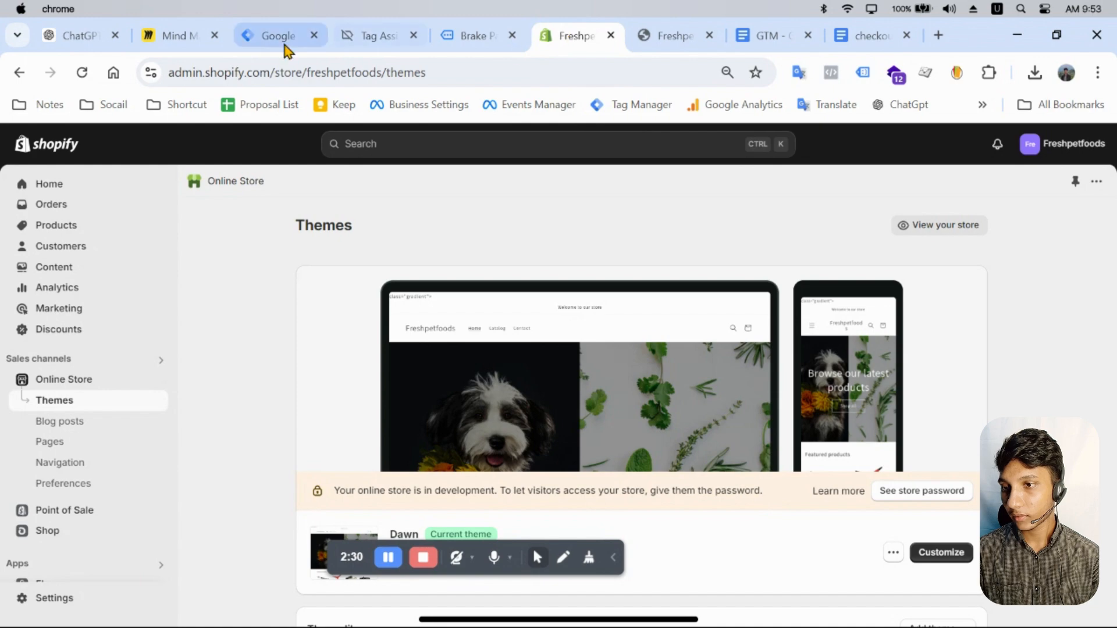
Close the old Tag Assistant and Brake Pad tabs, and dismiss the Install Google Tag Manager dialog
{"action": "left_click", "coordinate": [256, 45]}
{"action": "left_click", "coordinate": [369, 37]}
{"action": "key", "text": "ctrl+w"}
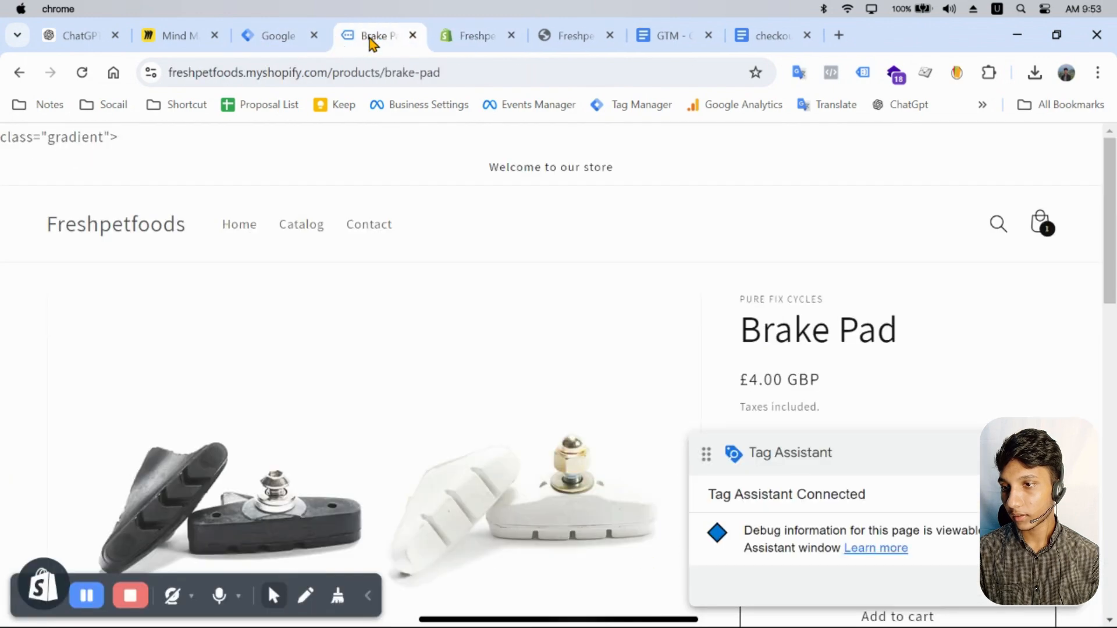
{"action": "key", "text": "ctrl+w"}
{"action": "left_click", "coordinate": [296, 32]}
{"action": "scroll", "coordinate": [498, 210], "scroll_direction": "down", "scroll_amount": 5}
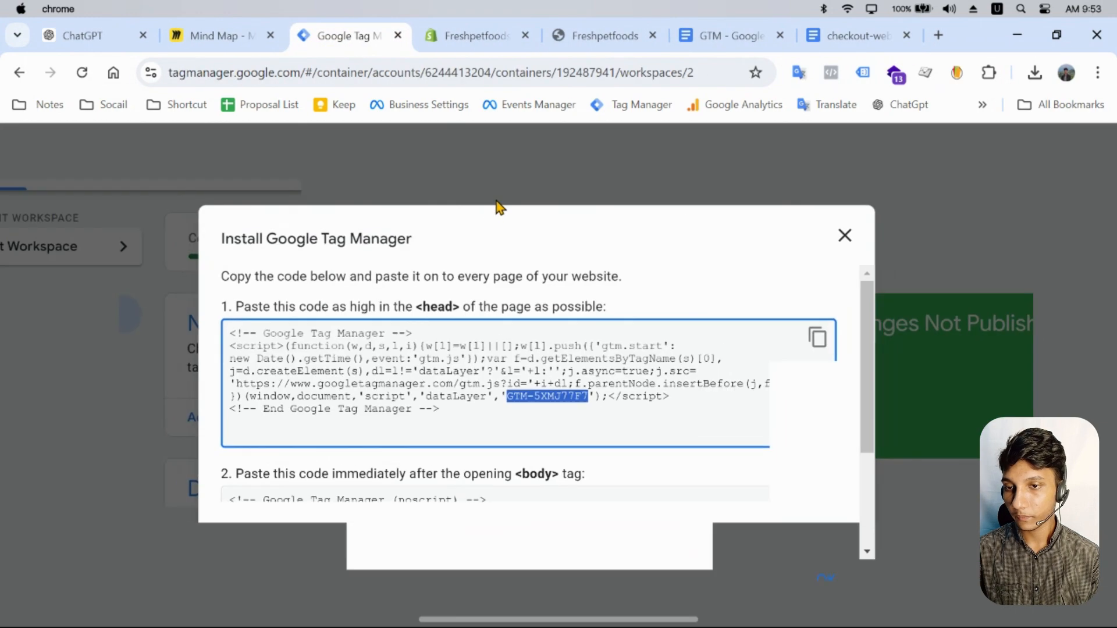
{"action": "left_click", "coordinate": [842, 260]}
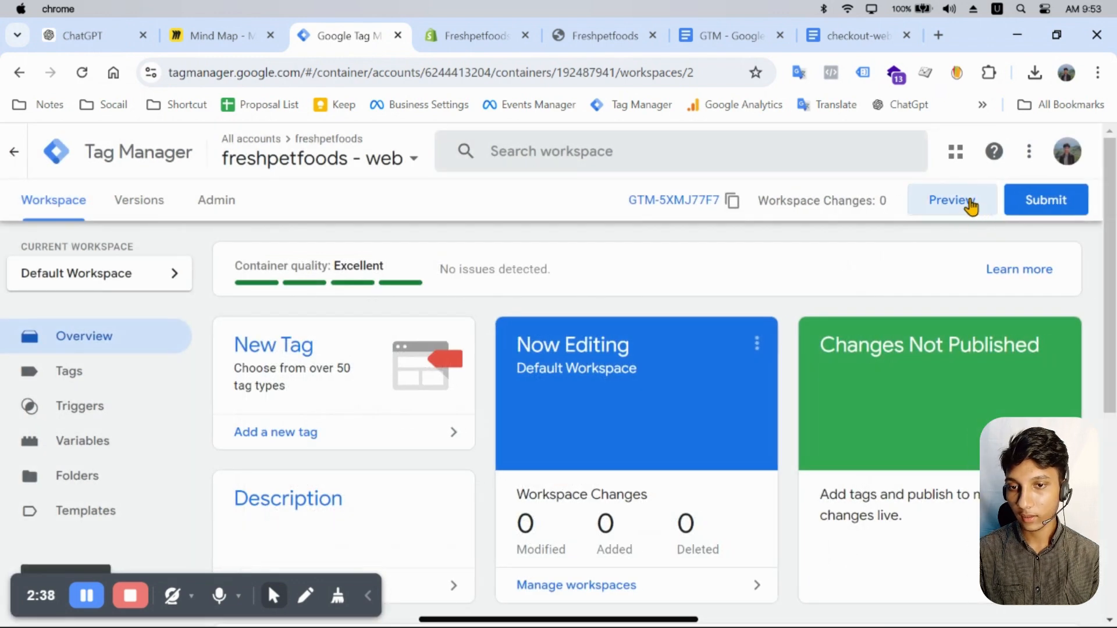
Start a preview of the freshpetfoods container, connect Tag Assistant to the store, and continue to the debug summary
{"action": "left_click", "coordinate": [971, 205]}
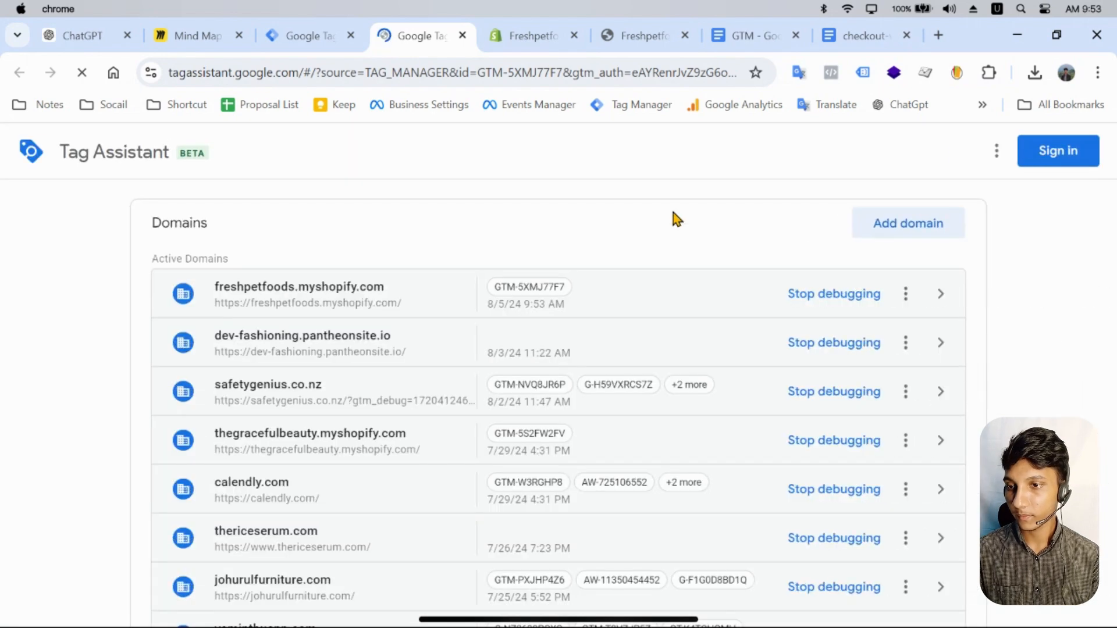
{"action": "left_click", "coordinate": [553, 532]}
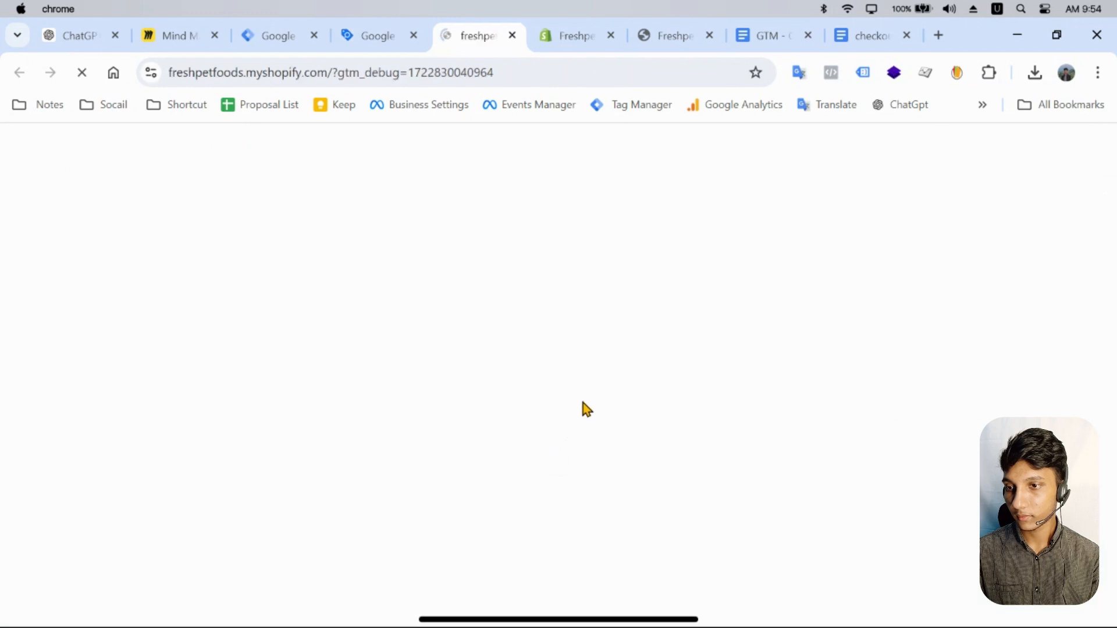
{"action": "scroll", "coordinate": [640, 322], "scroll_direction": "down", "scroll_amount": 3}
{"action": "scroll", "coordinate": [638, 319], "scroll_direction": "down", "scroll_amount": 8}
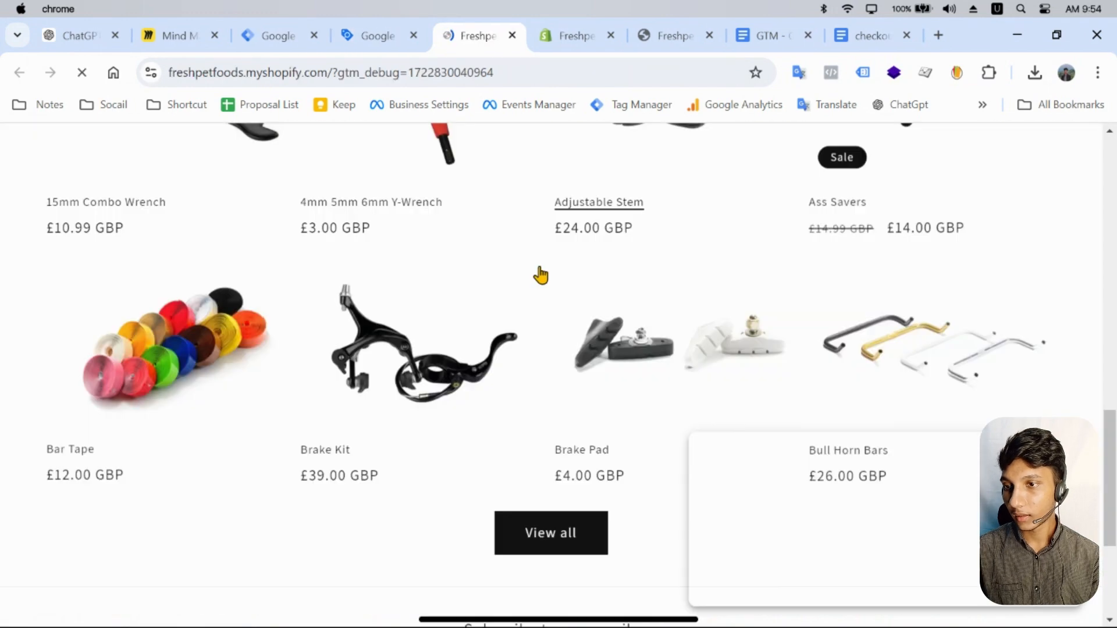
{"action": "scroll", "coordinate": [540, 271], "scroll_direction": "up", "scroll_amount": 12}
{"action": "left_click", "coordinate": [376, 41]}
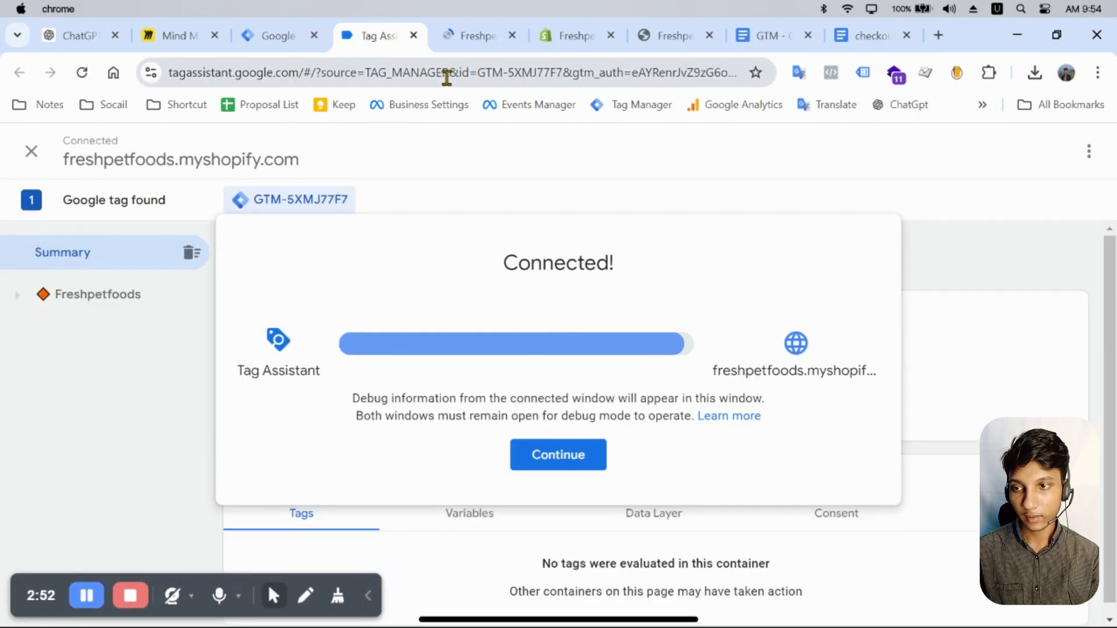
{"action": "left_click", "coordinate": [547, 453]}
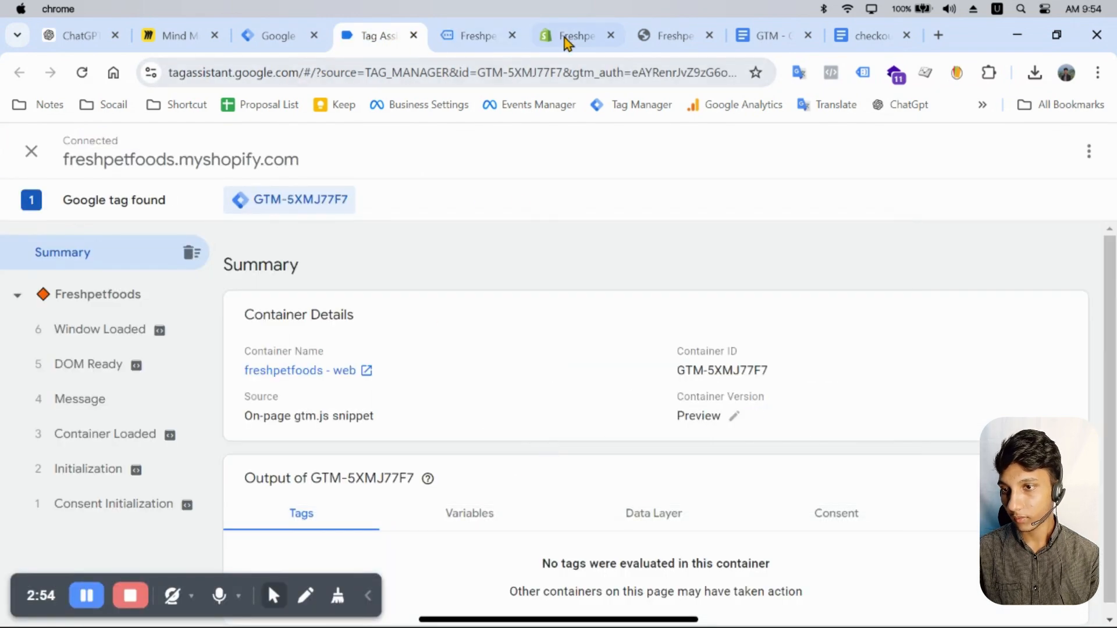
Open the Brake Kit product page in the connected store window
{"action": "left_click", "coordinate": [464, 37]}
{"action": "scroll", "coordinate": [595, 361], "scroll_direction": "down", "scroll_amount": 8}
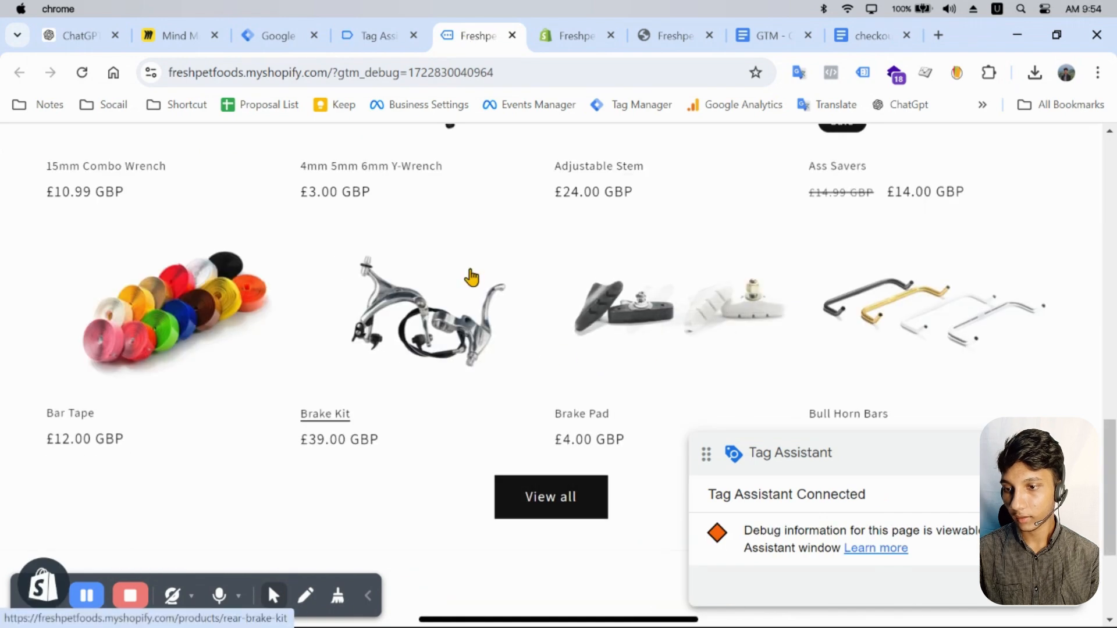
{"action": "left_click", "coordinate": [469, 278]}
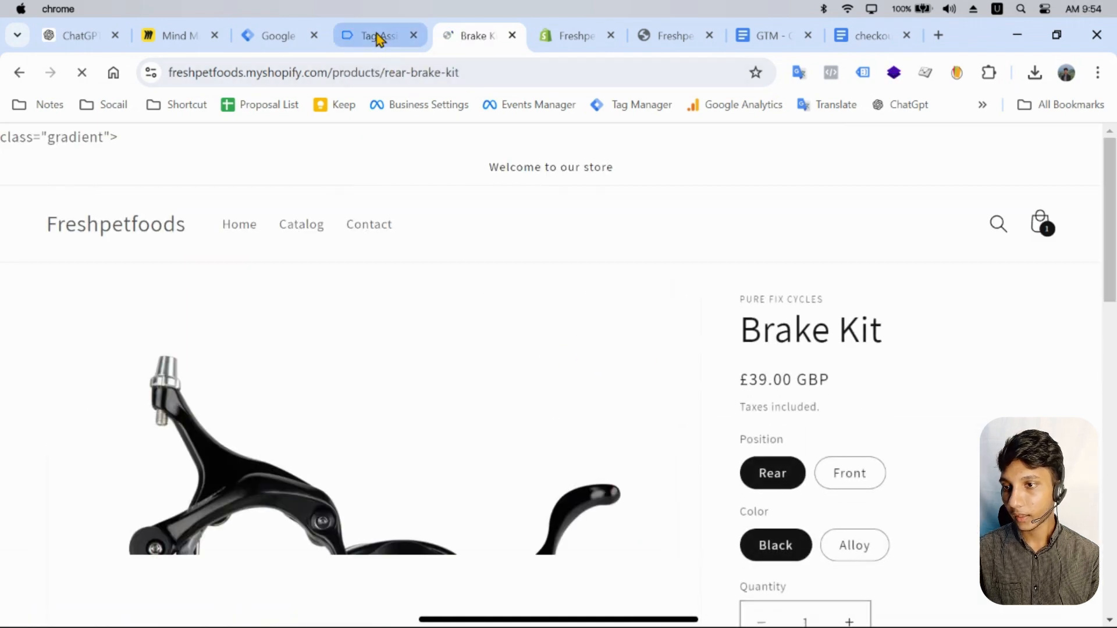
Switch to Tag Assistant and examine the data layer values of the Brake Kit page's view_item event, including its ecommerce item details
{"action": "left_click", "coordinate": [374, 35]}
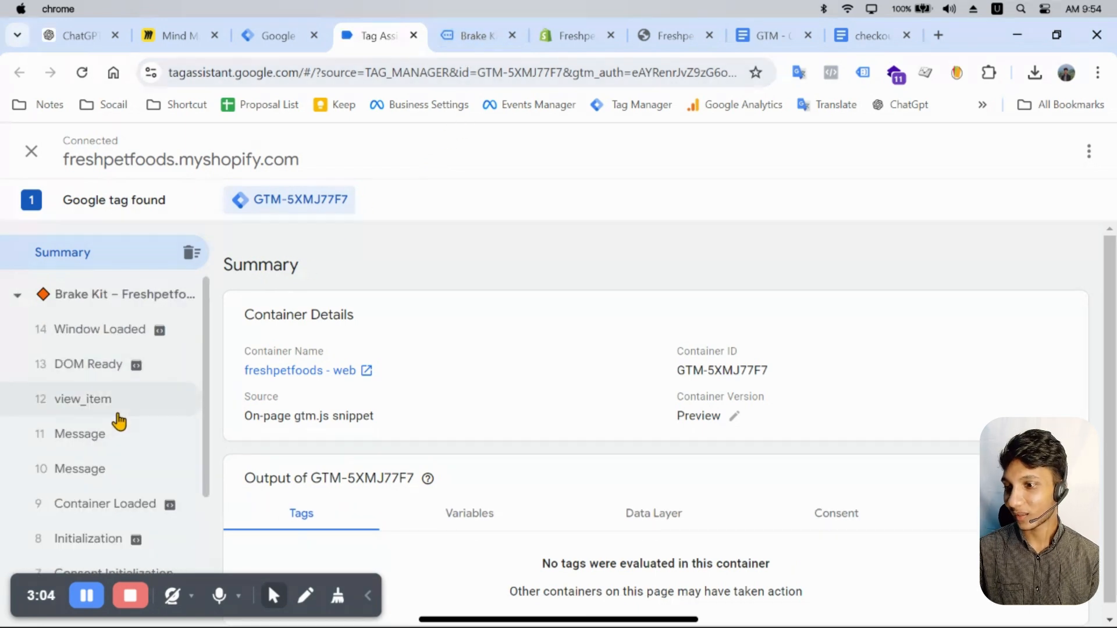
{"action": "left_click", "coordinate": [116, 418]}
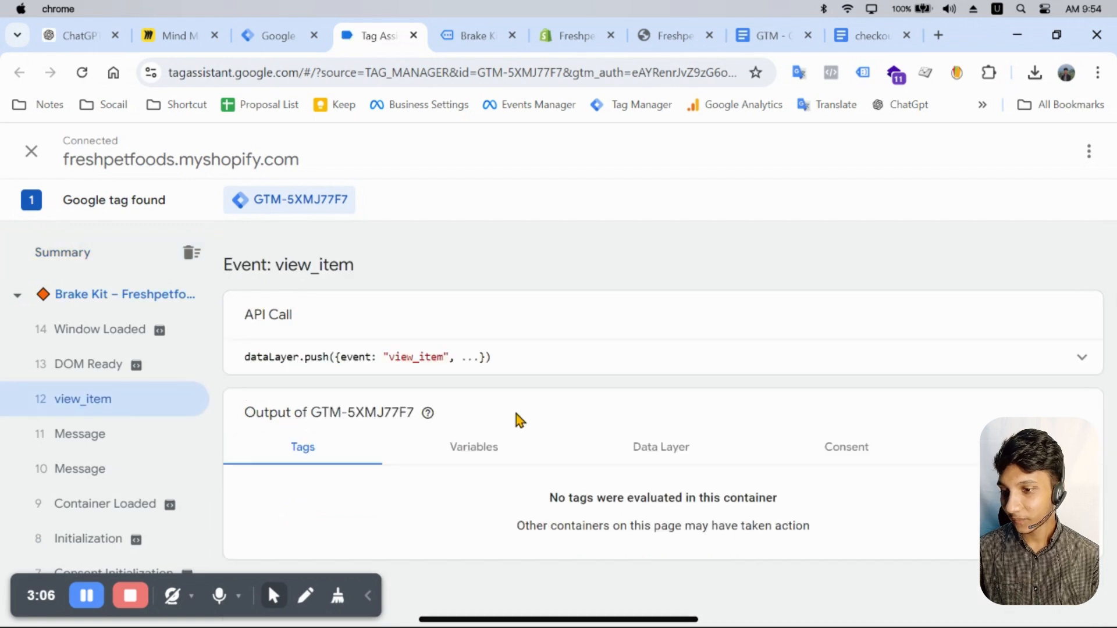
{"action": "left_click", "coordinate": [651, 450]}
{"action": "scroll", "coordinate": [588, 435], "scroll_direction": "down", "scroll_amount": 5}
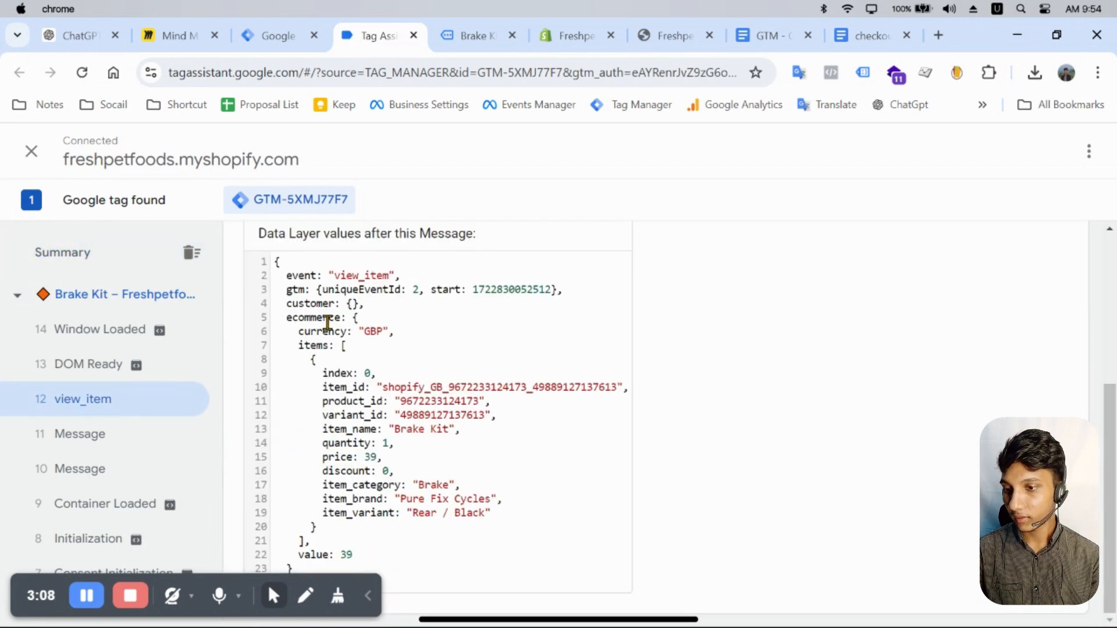
{"action": "left_click_drag", "start_coordinate": [285, 275], "coordinate": [360, 501]}
{"action": "left_click", "coordinate": [359, 456]}
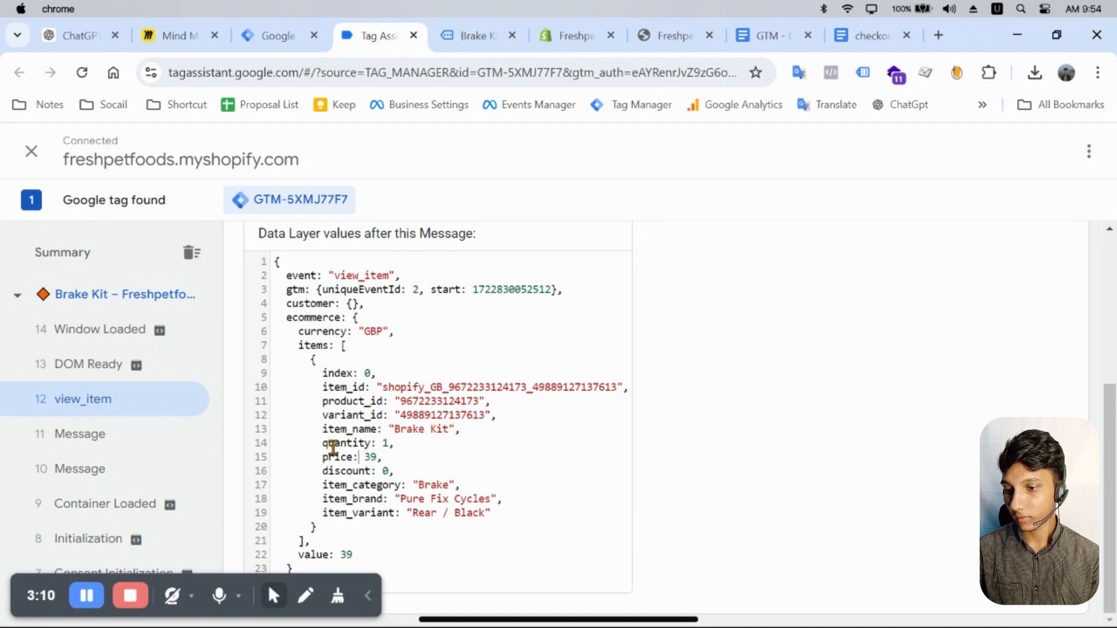
{"action": "left_click_drag", "start_coordinate": [353, 553], "coordinate": [302, 374]}
{"action": "scroll", "coordinate": [261, 344], "scroll_direction": "up", "scroll_amount": 1}
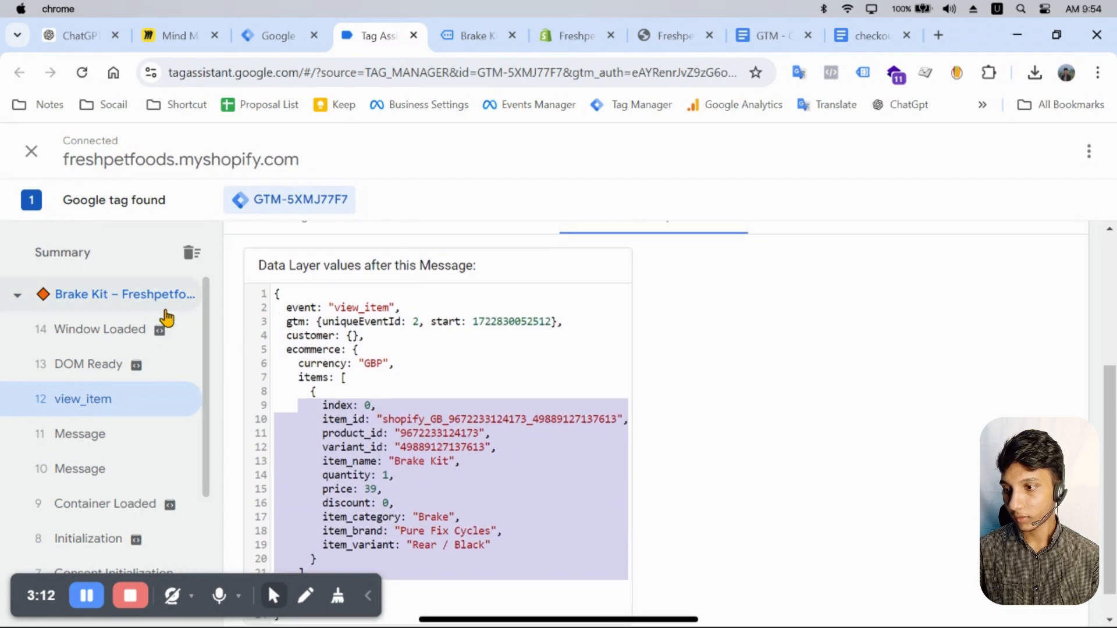
{"action": "left_click", "coordinate": [338, 359]}
Return to the Brake Kit page, add the product to the cart, and proceed through the cart to checkout
{"action": "left_click", "coordinate": [481, 33]}
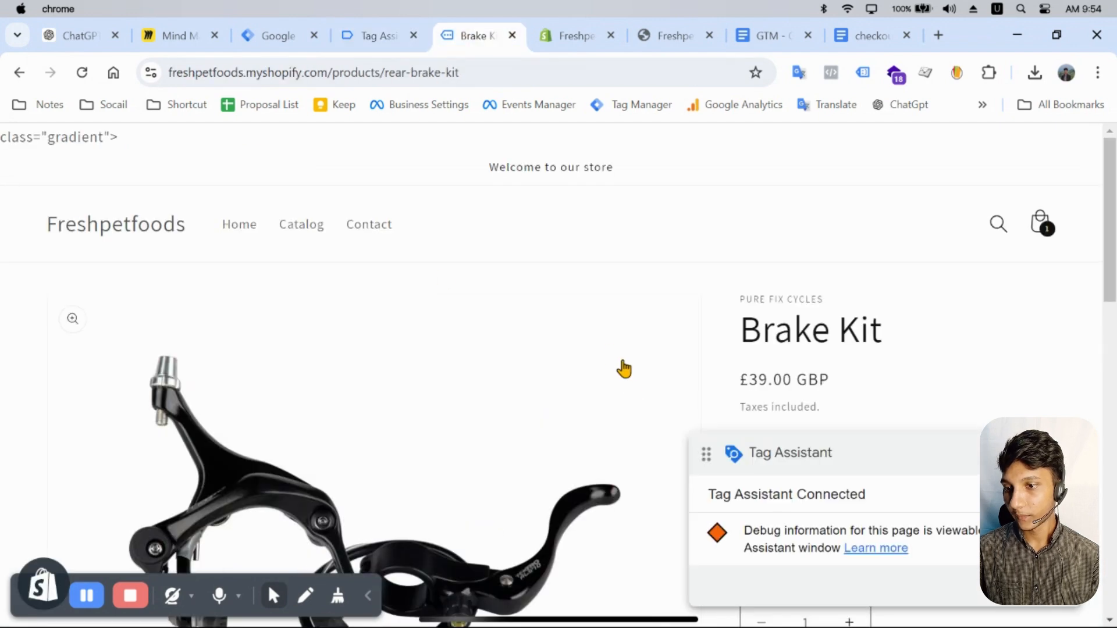
{"action": "scroll", "coordinate": [640, 367], "scroll_direction": "down", "scroll_amount": 5}
{"action": "left_click", "coordinate": [879, 317]}
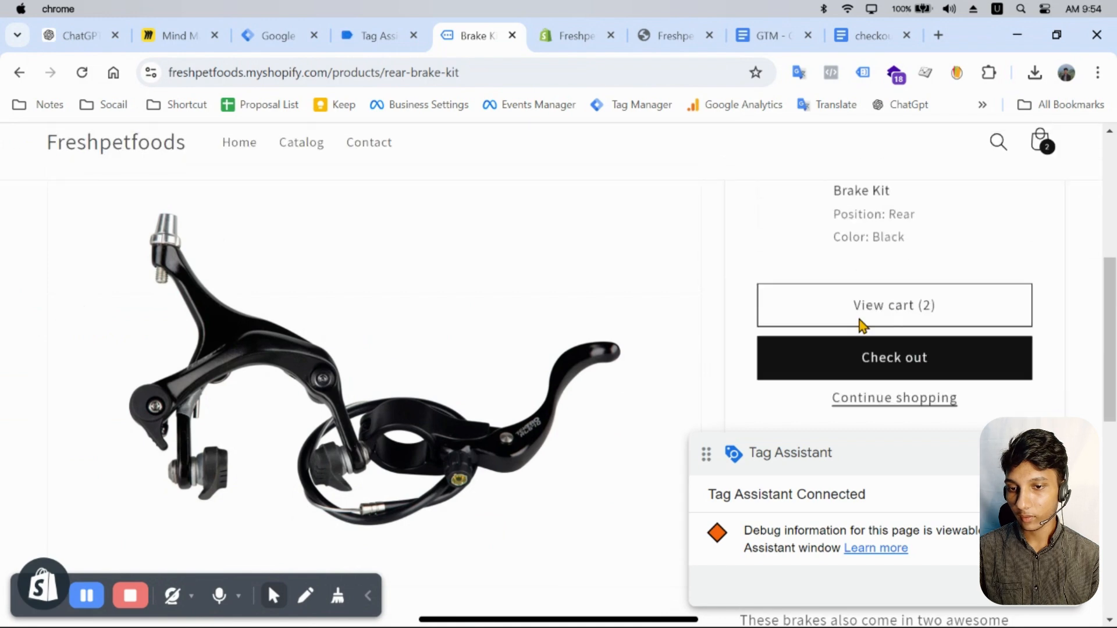
{"action": "left_click", "coordinate": [990, 389]}
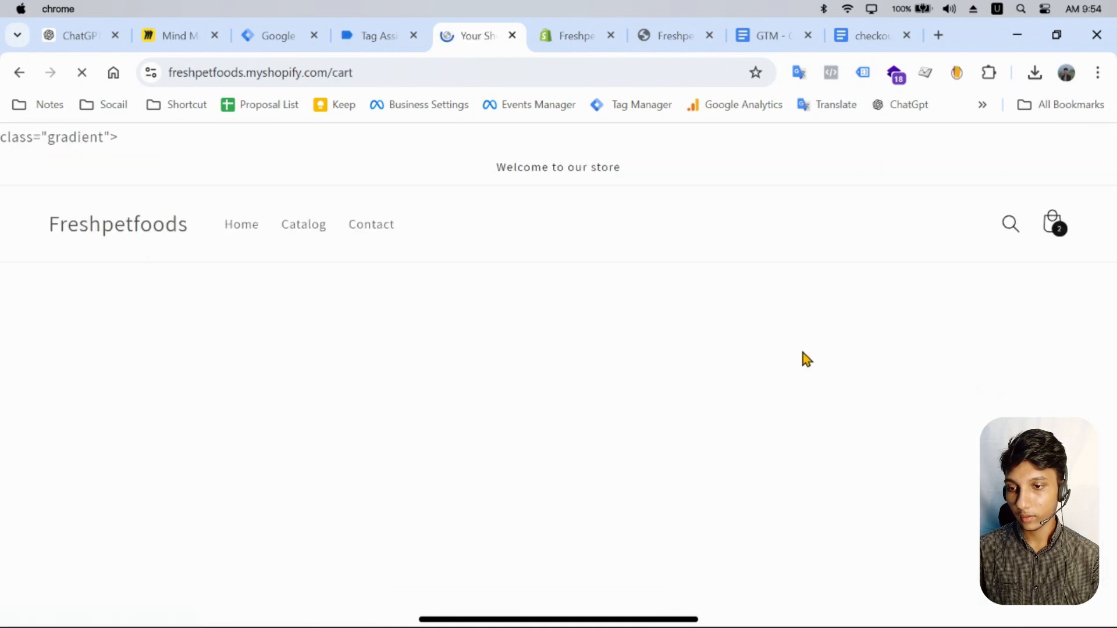
{"action": "scroll", "coordinate": [838, 355], "scroll_direction": "down", "scroll_amount": 5}
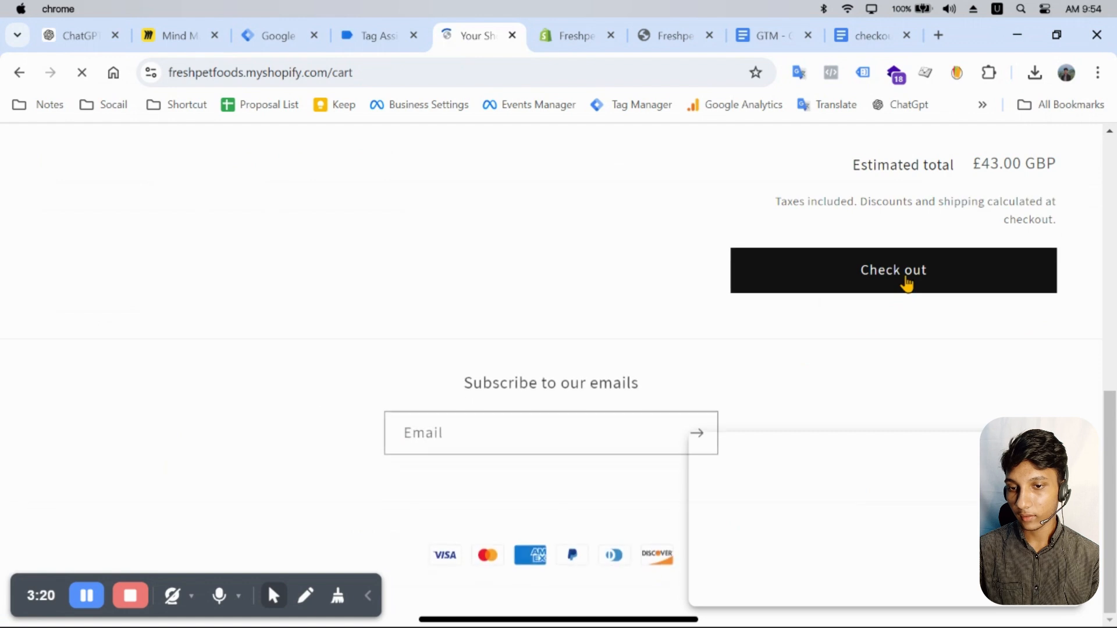
Examine the data layer values of the begin_checkout, add_to_cart and view_cart events in Tag Assistant
{"action": "left_click", "coordinate": [372, 35]}
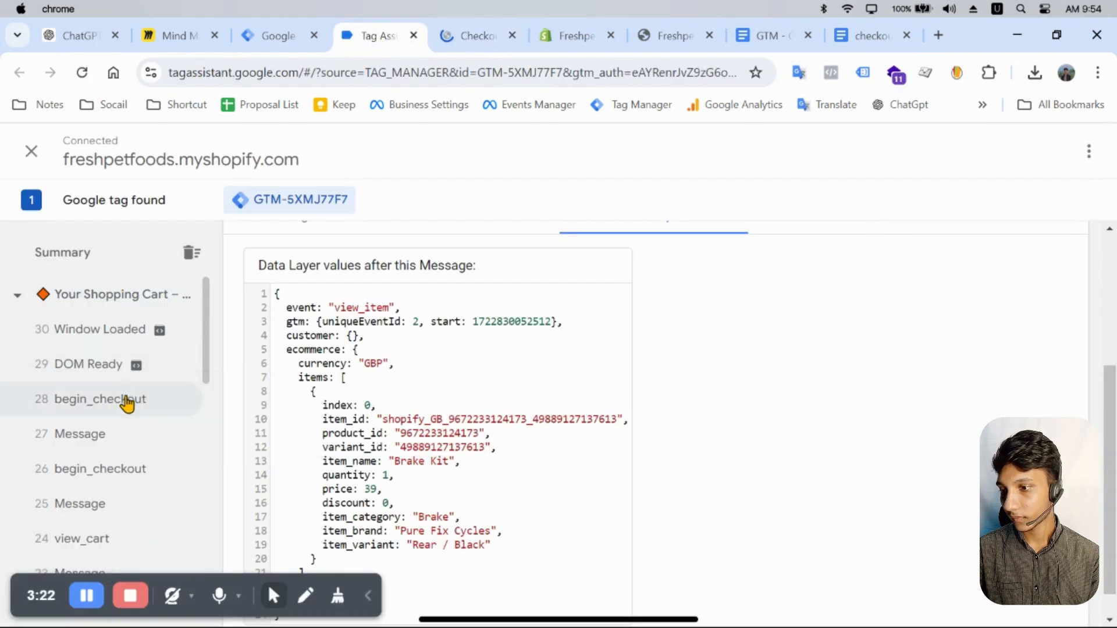
{"action": "left_click", "coordinate": [161, 400]}
{"action": "scroll", "coordinate": [157, 401], "scroll_direction": "down", "scroll_amount": 3}
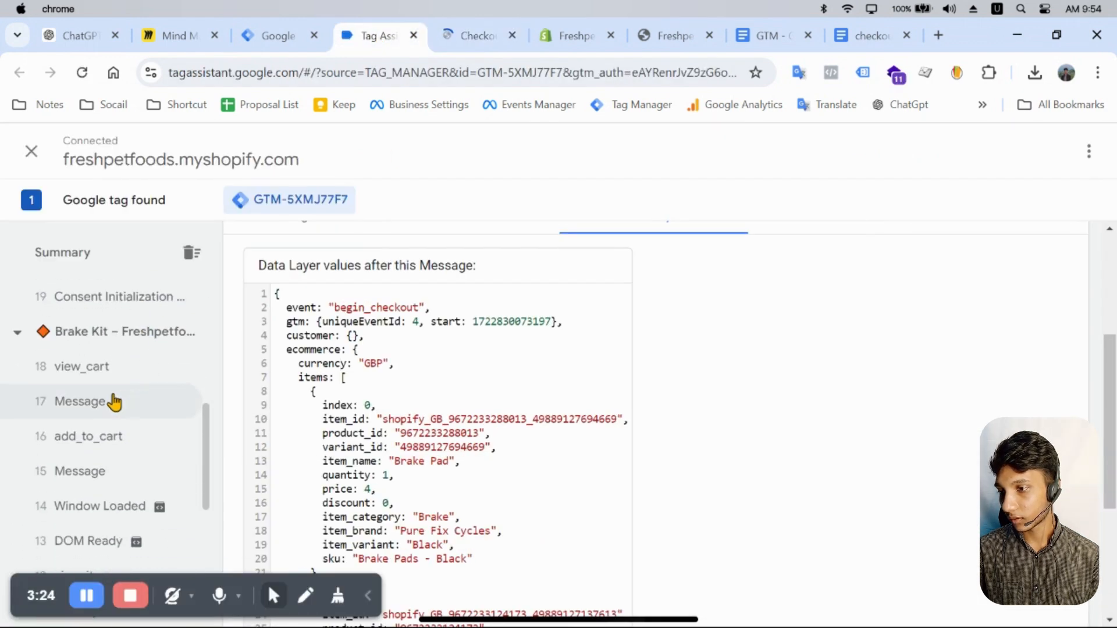
{"action": "left_click", "coordinate": [116, 366]}
{"action": "left_click", "coordinate": [104, 436]}
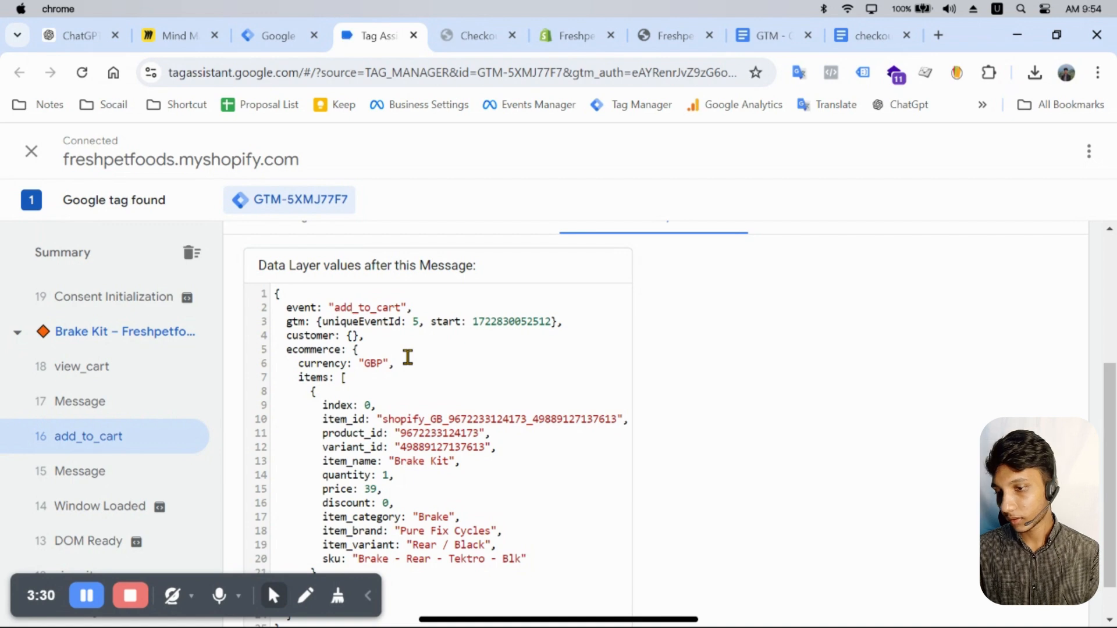
{"action": "scroll", "coordinate": [357, 392], "scroll_direction": "down", "scroll_amount": 2}
{"action": "scroll", "coordinate": [305, 407], "scroll_direction": "up", "scroll_amount": 2}
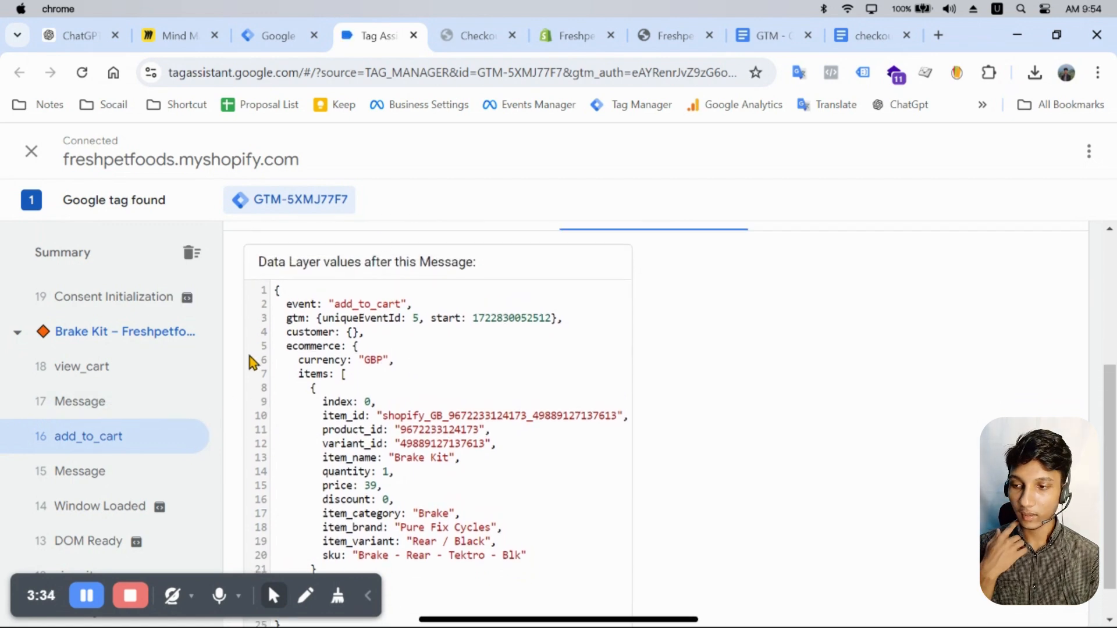
{"action": "left_click", "coordinate": [132, 371]}
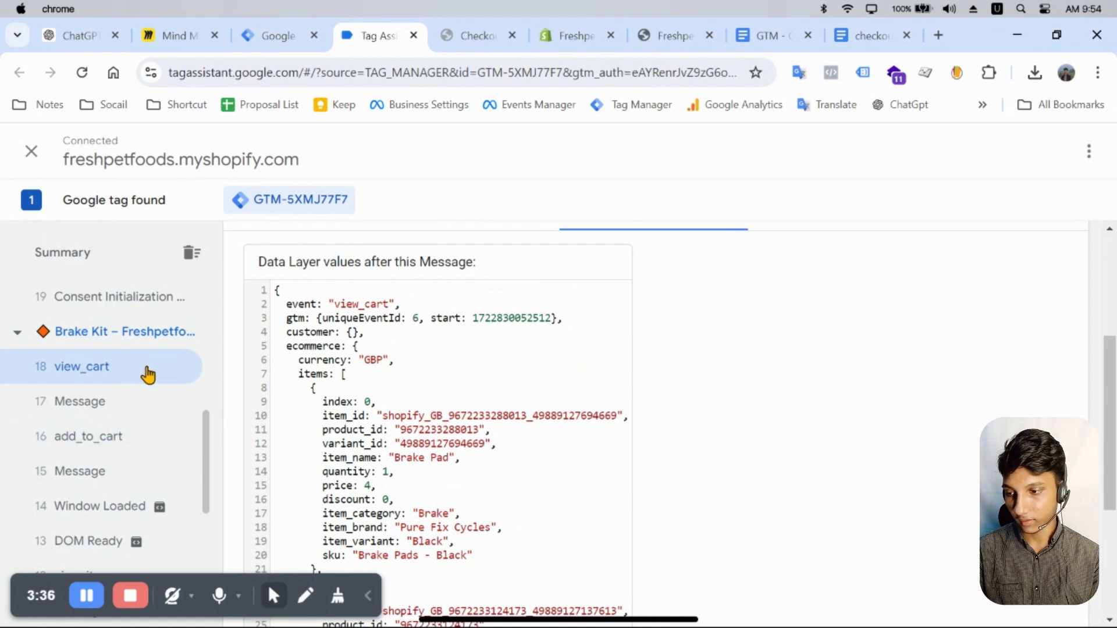
Glance at the store's checkout page, then review the Shopify Conversion Tracking outline on the Miro mind map
{"action": "left_click", "coordinate": [465, 37]}
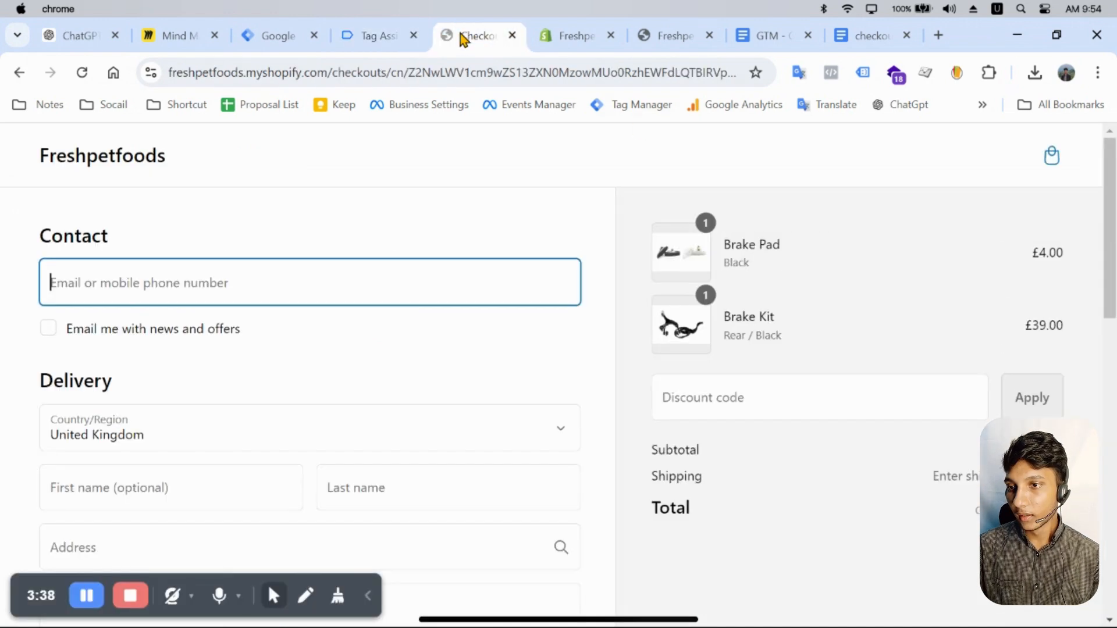
{"action": "left_click", "coordinate": [174, 36]}
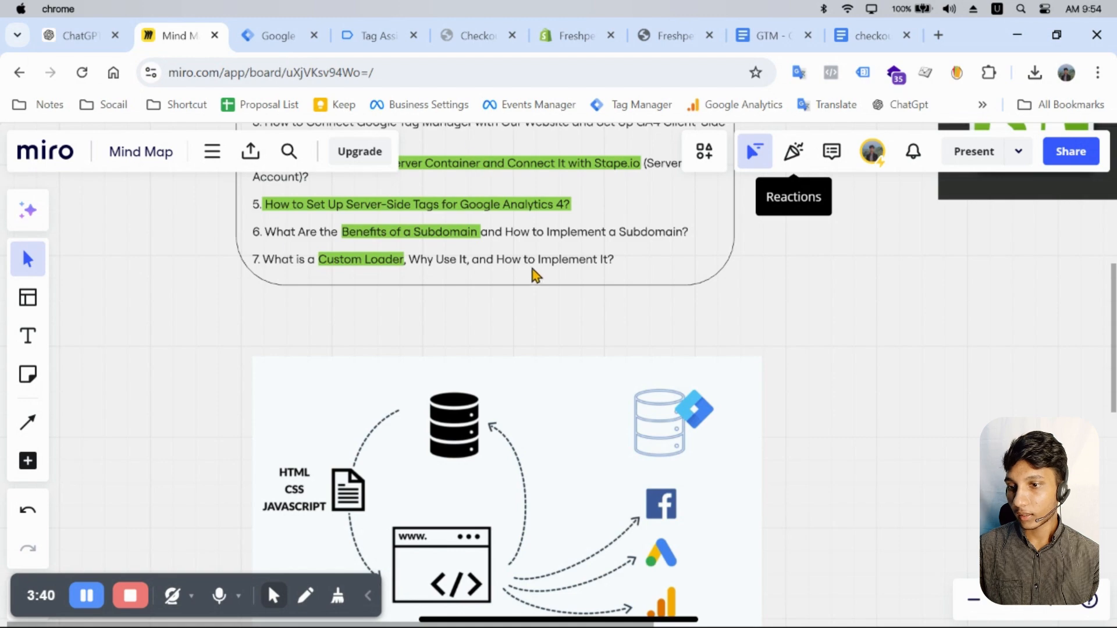
{"action": "scroll", "coordinate": [535, 275], "scroll_direction": "down", "scroll_amount": 5}
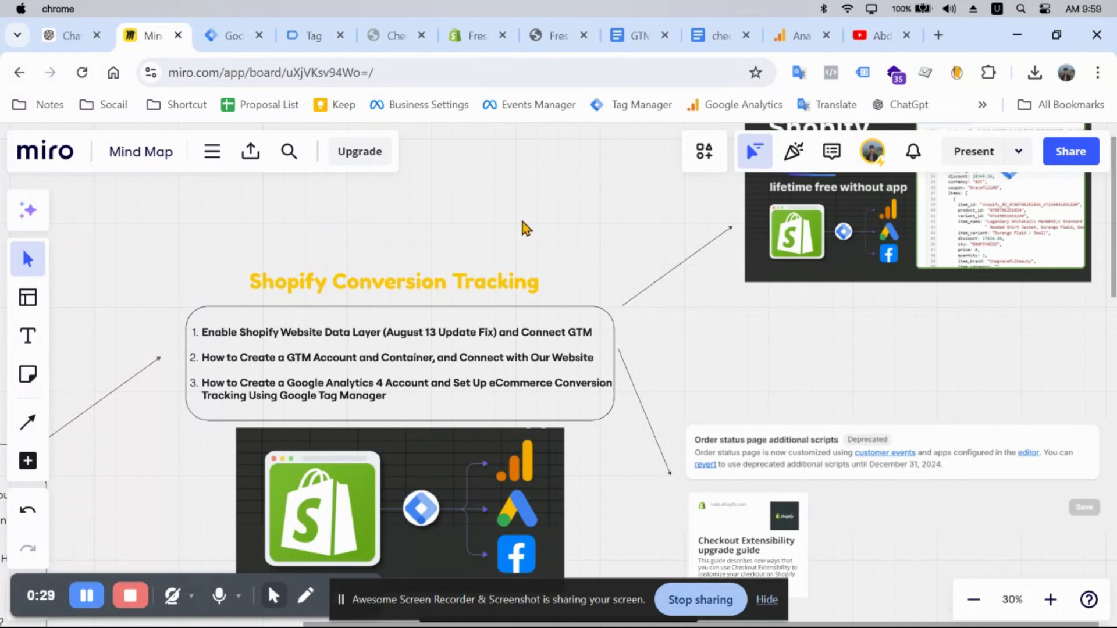
{"action": "scroll", "coordinate": [499, 375], "scroll_direction": "down", "scroll_amount": 5}
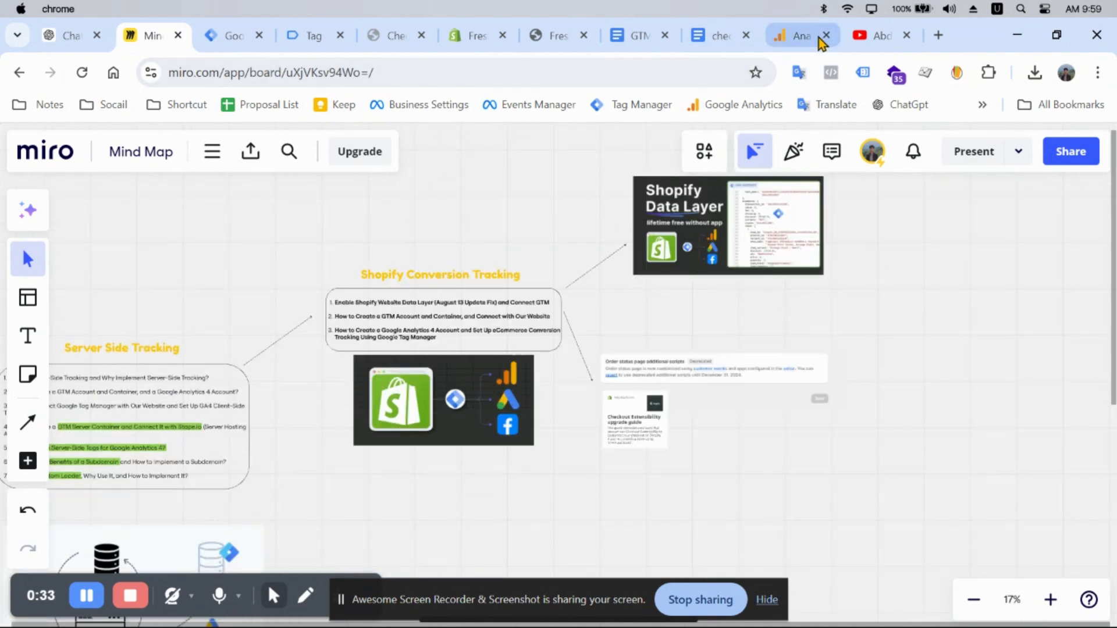
Switch to the YouTube channel page and look through its created playlists
{"action": "left_click", "coordinate": [800, 36]}
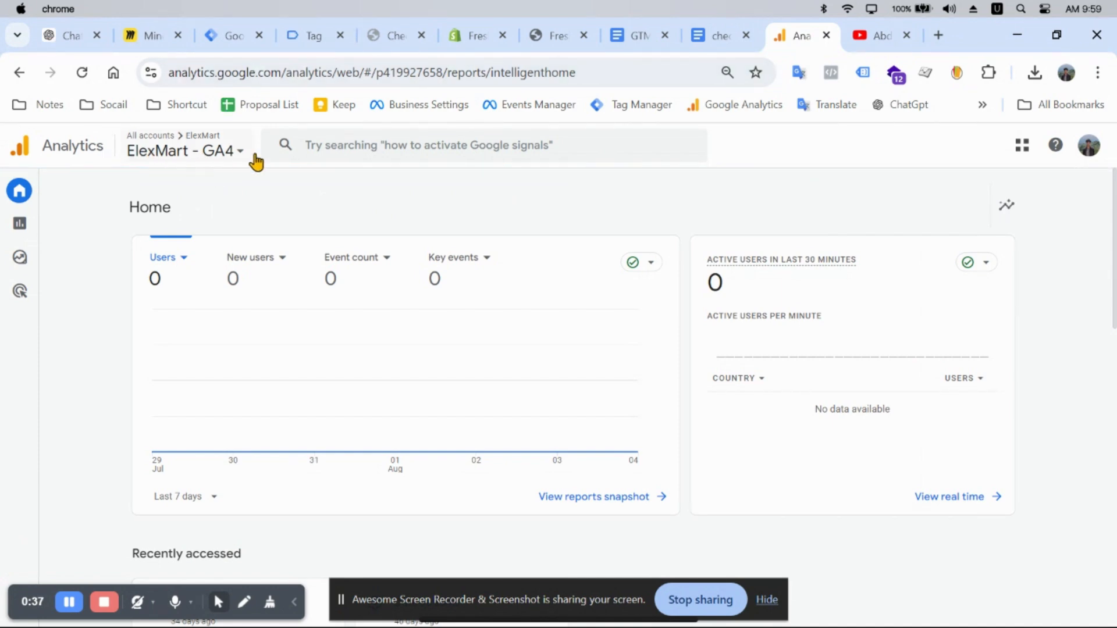
{"action": "left_click", "coordinate": [870, 38]}
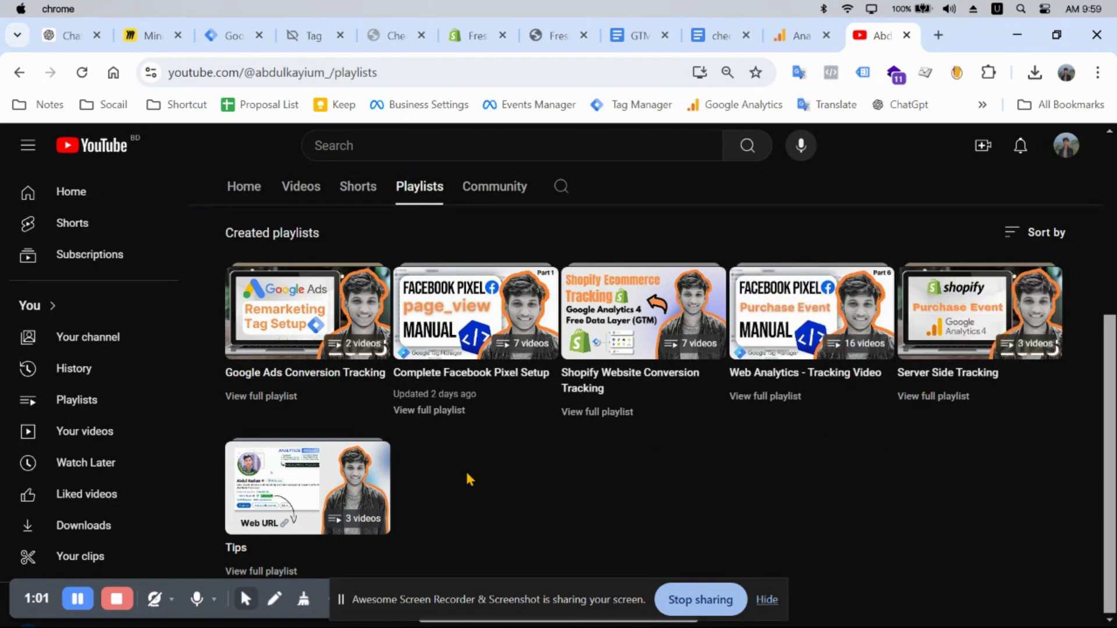
{"action": "scroll", "coordinate": [643, 417], "scroll_direction": "up", "scroll_amount": 5}
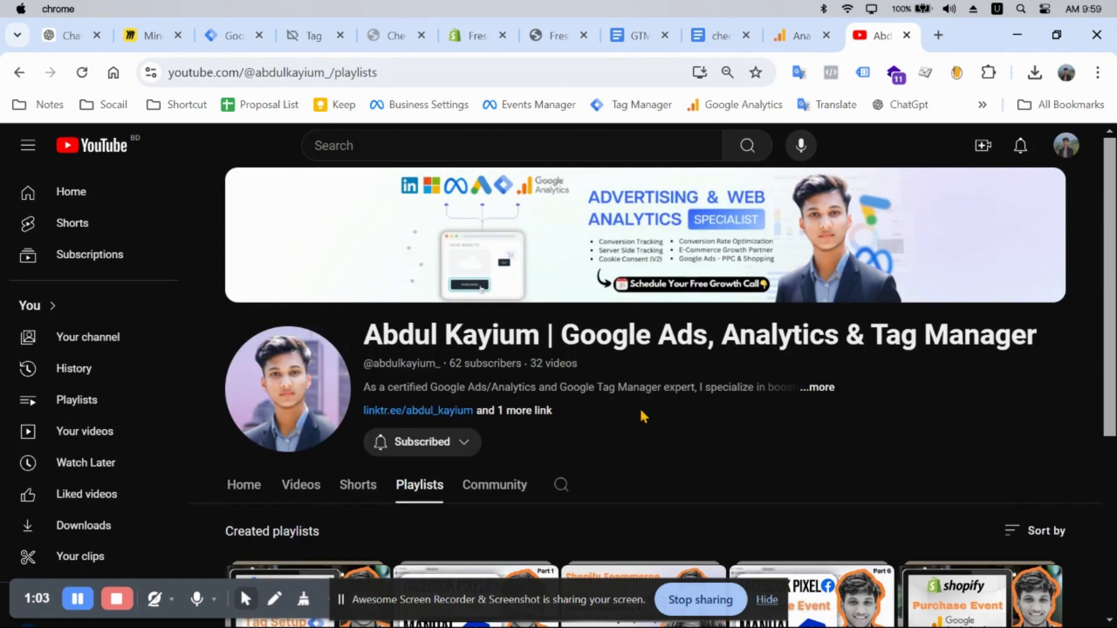
{"action": "scroll", "coordinate": [753, 381], "scroll_direction": "down", "scroll_amount": 4}
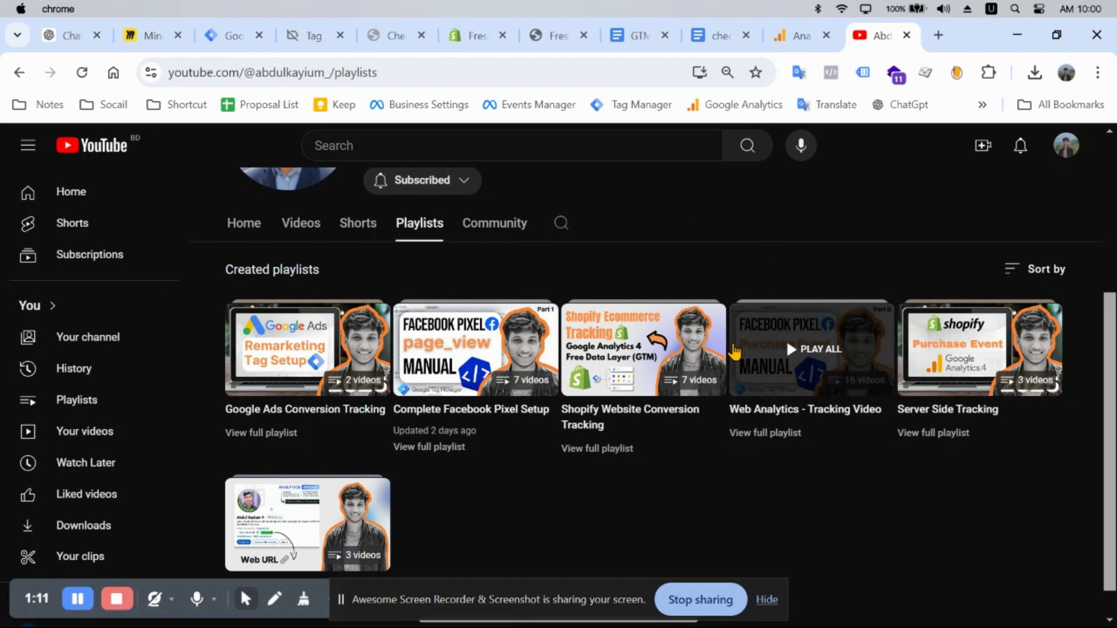
{"action": "scroll", "coordinate": [640, 342], "scroll_direction": "up", "scroll_amount": 4}
{"action": "scroll", "coordinate": [637, 341], "scroll_direction": "down", "scroll_amount": 4}
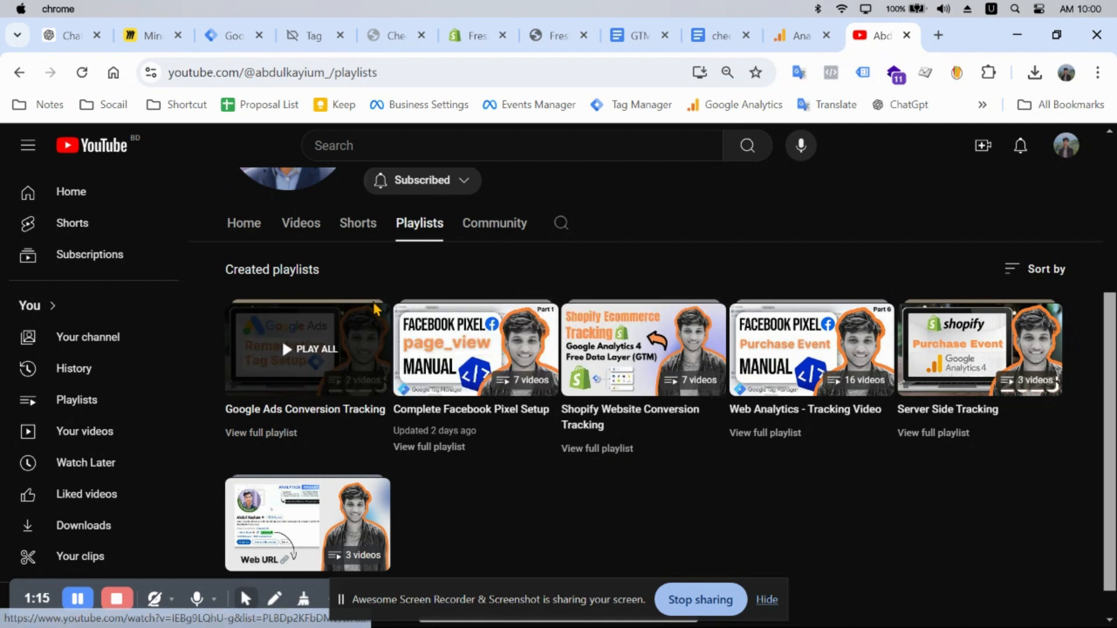
{"action": "scroll", "coordinate": [785, 158], "scroll_direction": "up", "scroll_amount": 4}
In Google Analytics admin, open the ElexMart web data stream and copy its measurement ID
{"action": "left_click", "coordinate": [789, 26]}
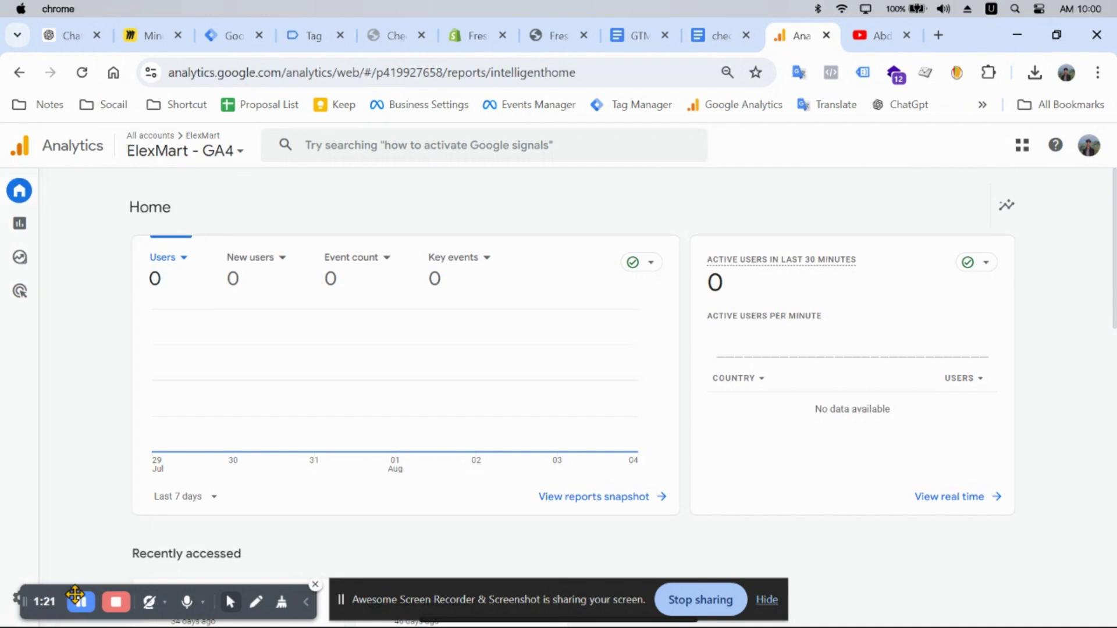
{"action": "left_click", "coordinate": [19, 594]}
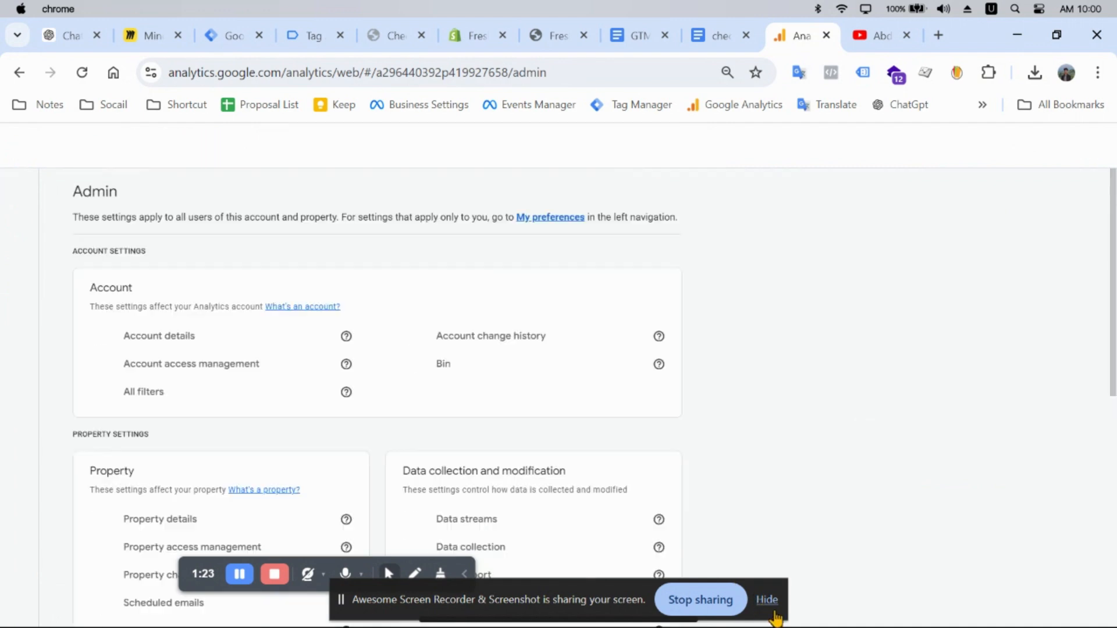
{"action": "scroll", "coordinate": [503, 390], "scroll_direction": "down", "scroll_amount": 5}
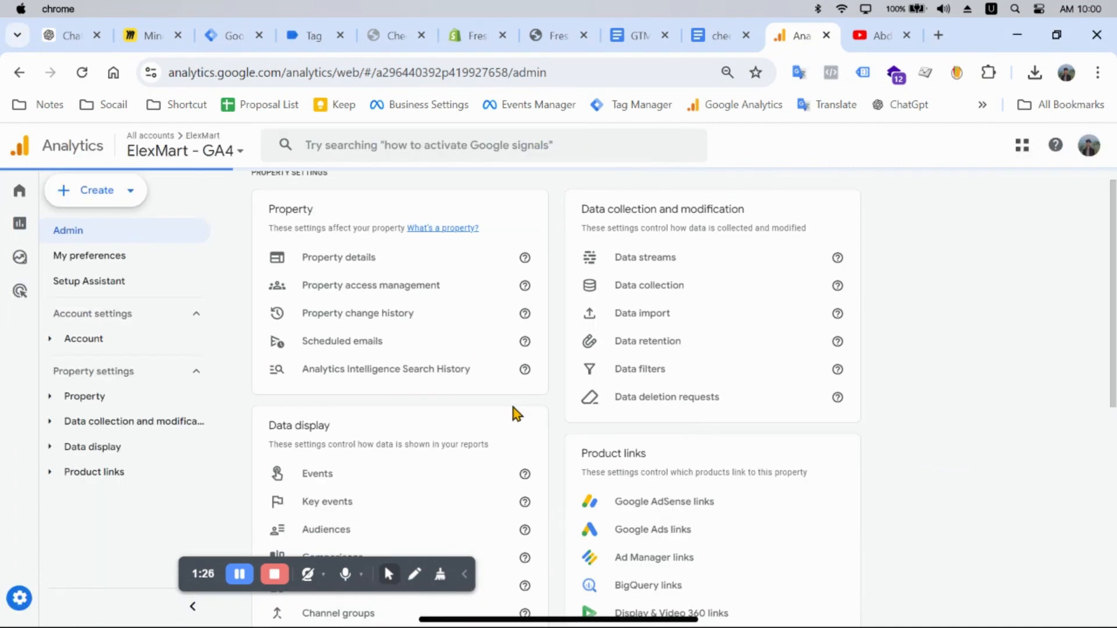
{"action": "left_click", "coordinate": [722, 263]}
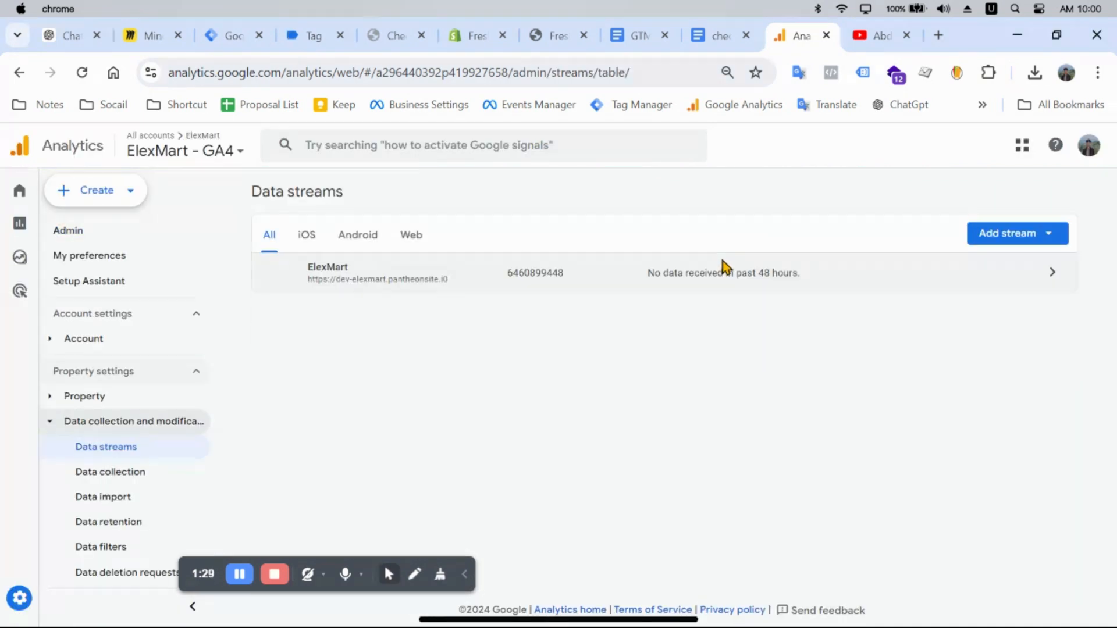
{"action": "left_click", "coordinate": [591, 283]}
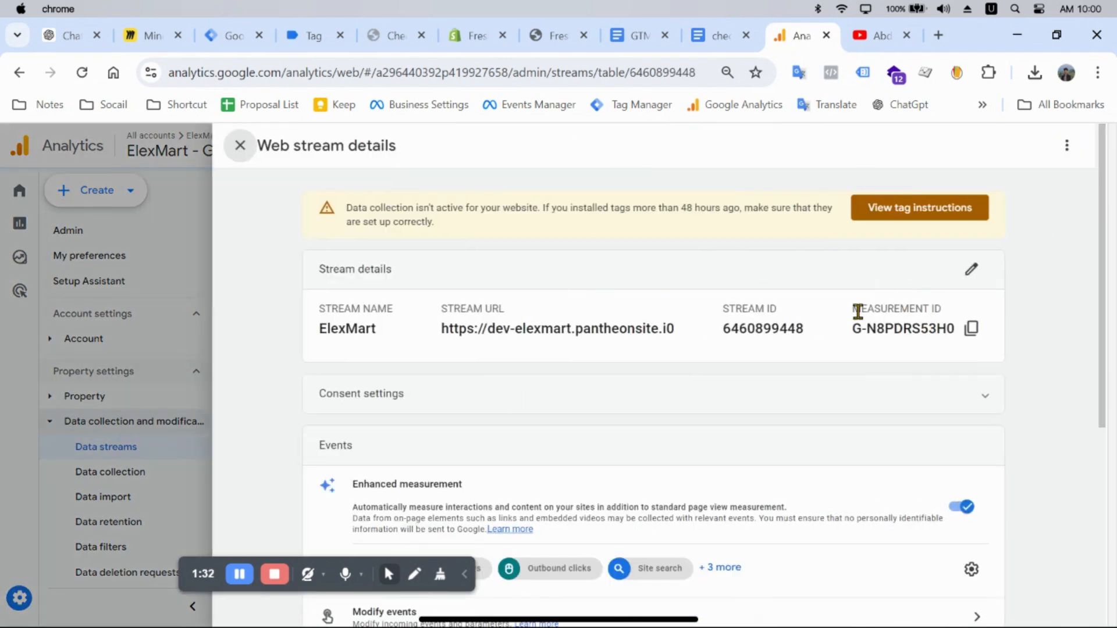
{"action": "left_click", "coordinate": [969, 332]}
{"action": "left_click", "coordinate": [971, 335]}
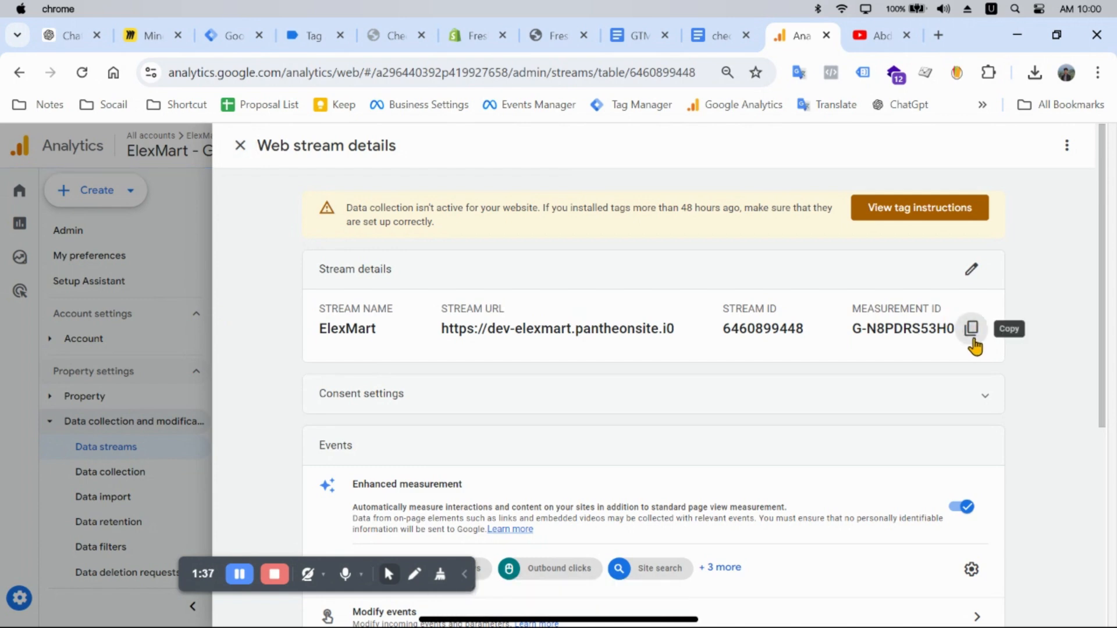
Switch to Tag Manager and start a new tag of type Google Tag in the freshpetfoods container
{"action": "left_click", "coordinate": [242, 41]}
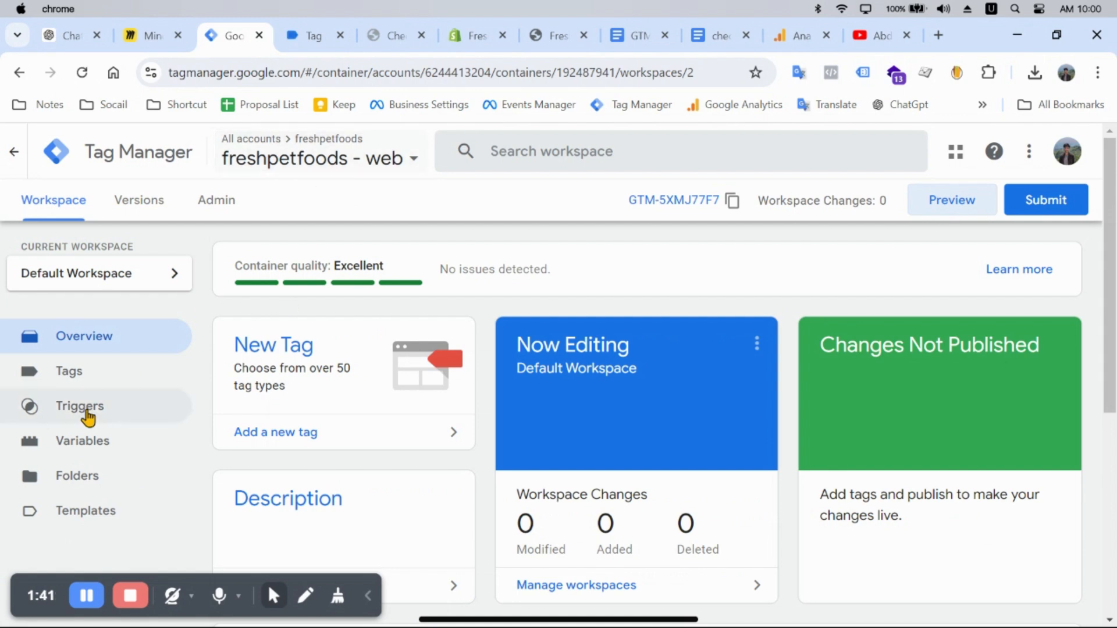
{"action": "left_click", "coordinate": [87, 371]}
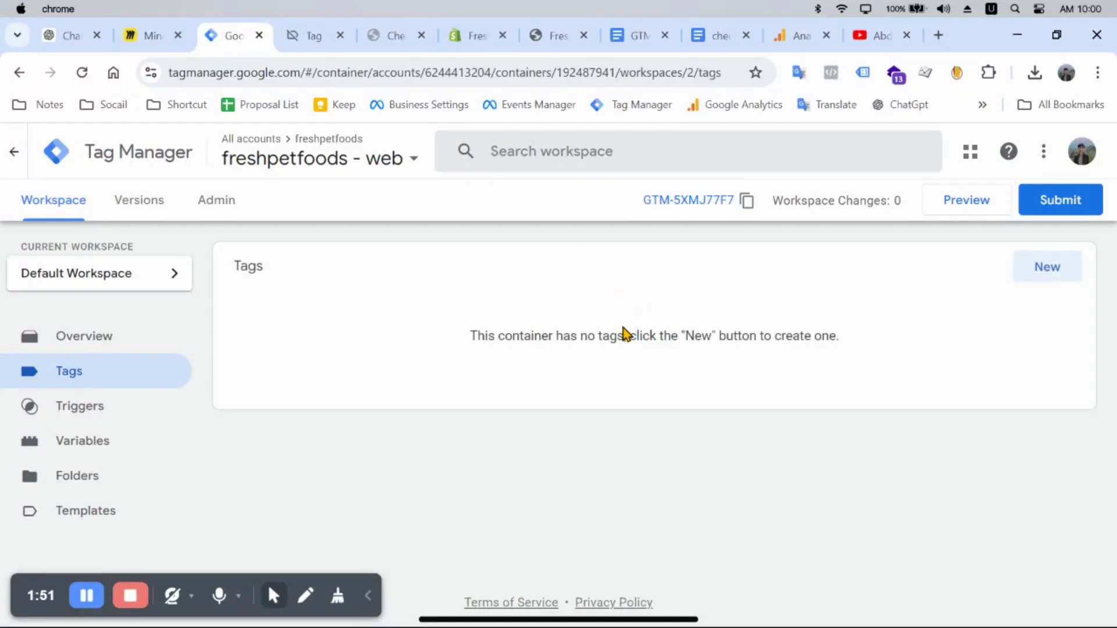
{"action": "left_click", "coordinate": [1076, 267]}
{"action": "left_click", "coordinate": [814, 289]}
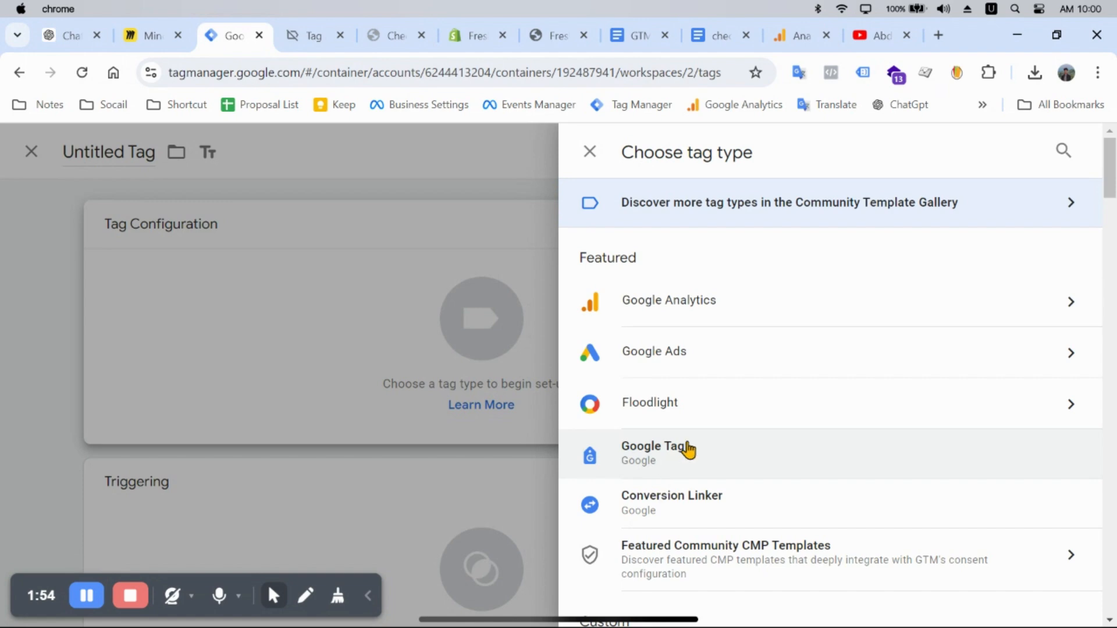
{"action": "left_click", "coordinate": [686, 450]}
{"action": "left_click", "coordinate": [356, 384]}
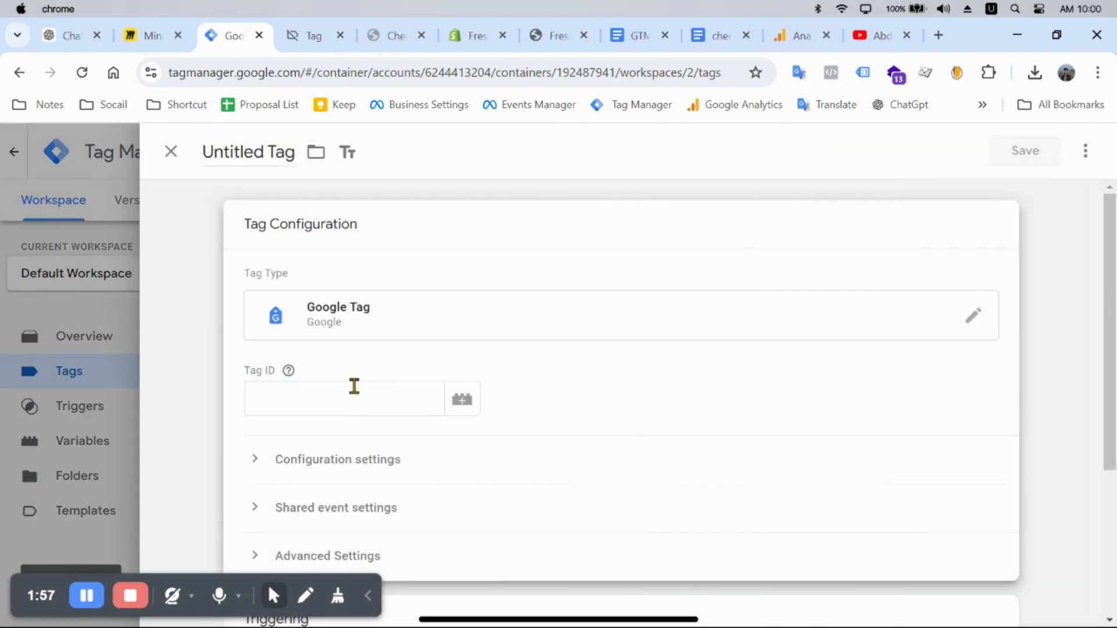
{"action": "left_click", "coordinate": [354, 386]}
{"action": "key", "text": "super+v"}
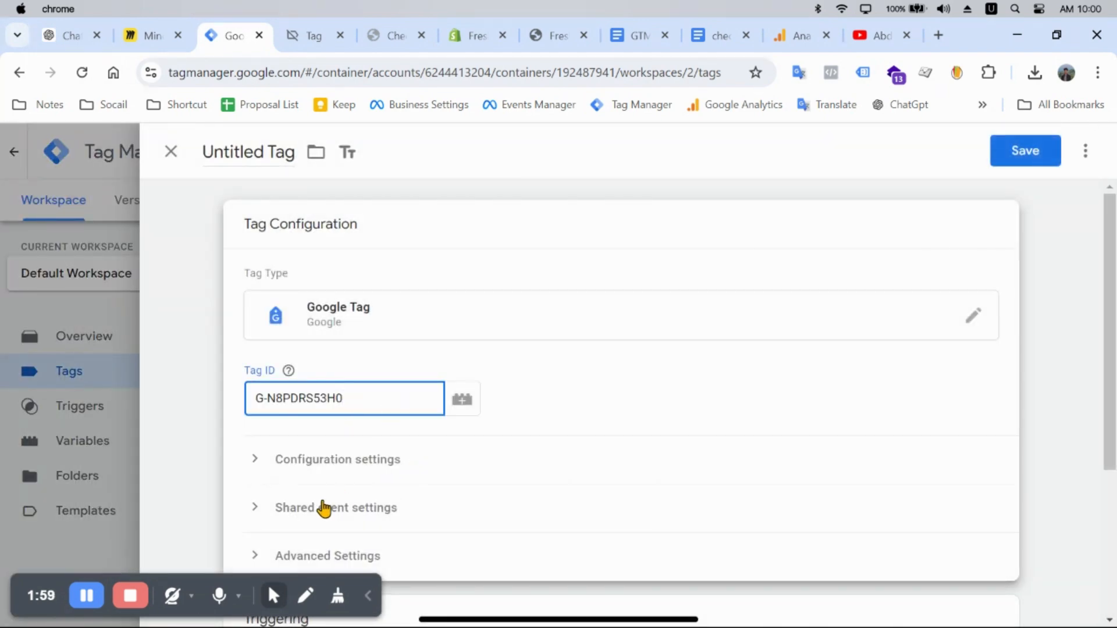
{"action": "triple_click", "coordinate": [392, 401]}
{"action": "key", "text": "BackSpace"}
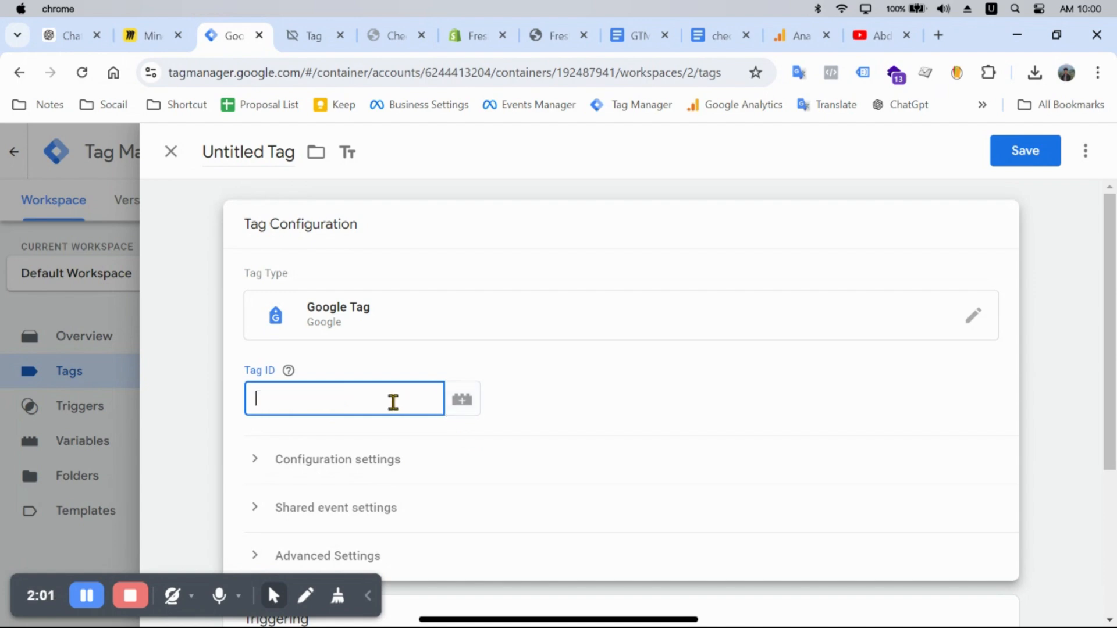
Create a new Constant variable for the Google Tag's ID and set its value to the copied GA4 measurement ID
{"action": "left_click", "coordinate": [457, 401]}
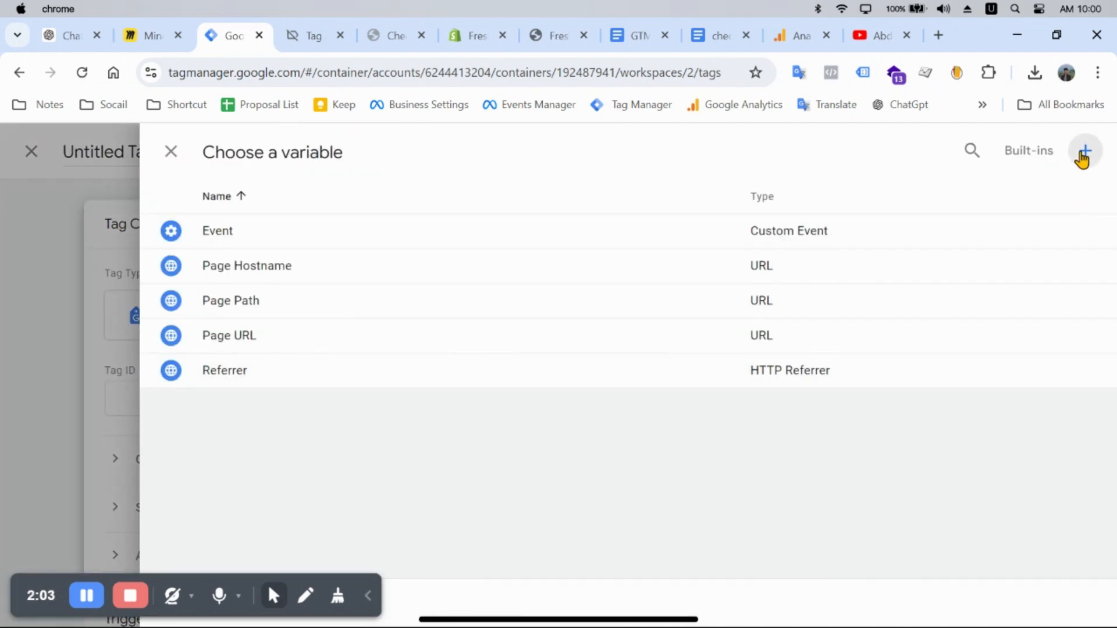
{"action": "left_click", "coordinate": [1082, 159]}
{"action": "left_click", "coordinate": [751, 306]}
{"action": "scroll", "coordinate": [800, 453], "scroll_direction": "down", "scroll_amount": 1}
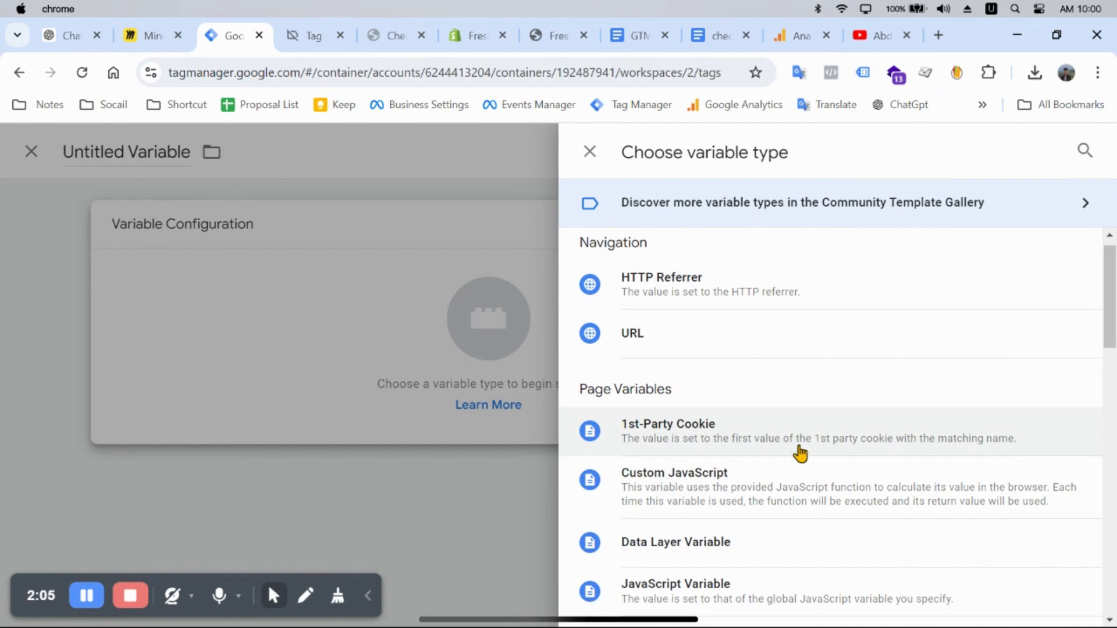
{"action": "scroll", "coordinate": [799, 452], "scroll_direction": "down", "scroll_amount": 8}
{"action": "left_click", "coordinate": [711, 416]}
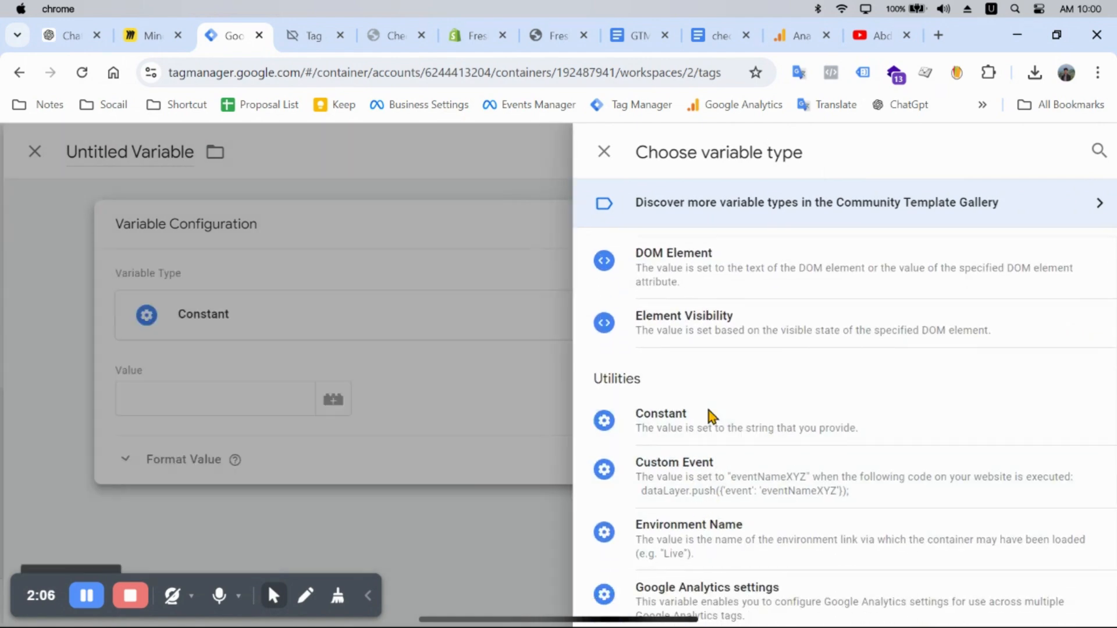
{"action": "left_click", "coordinate": [357, 399]}
{"action": "key", "text": "ctrl+v"}
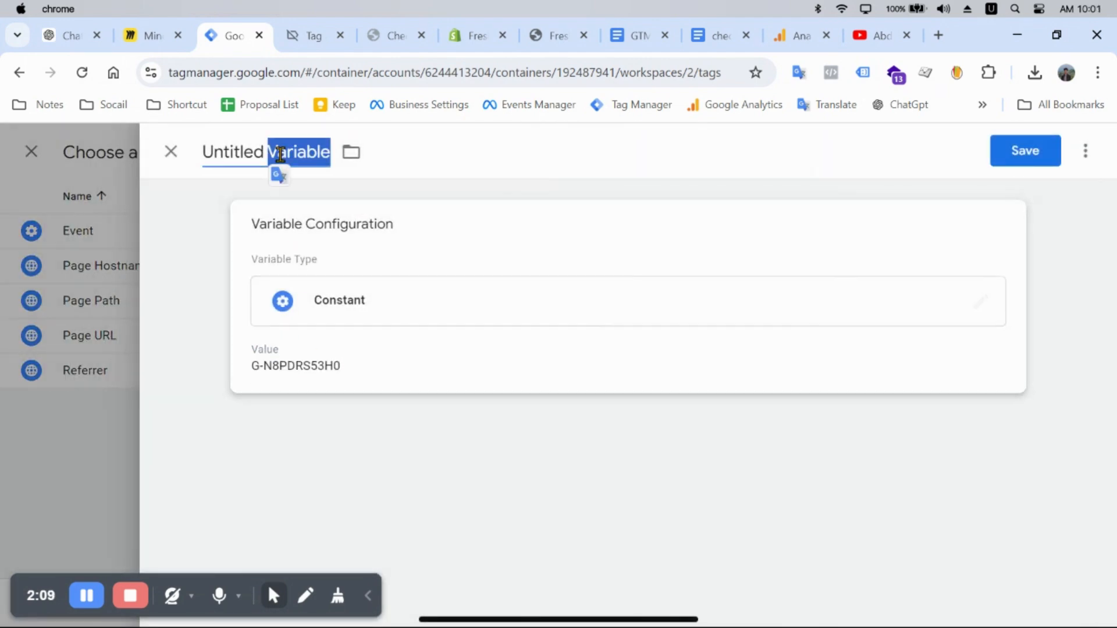
Name the constant variable GA4 ID and save it as the tag's Tag ID
{"action": "triple_click", "coordinate": [280, 152]}
{"action": "type", "text": "GA4 ID"}
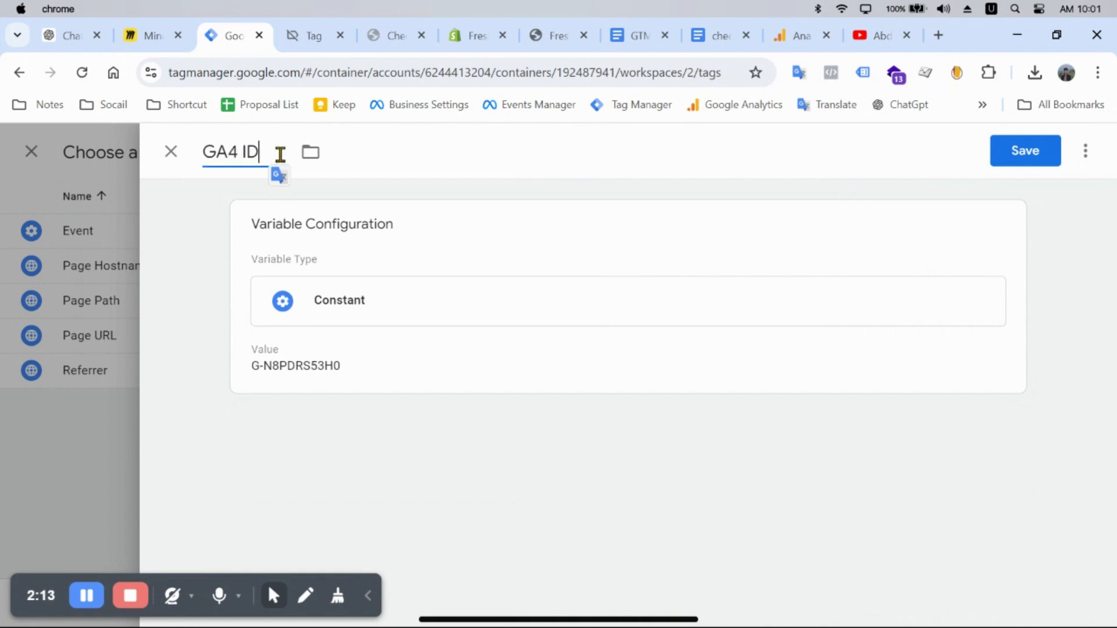
{"action": "left_click", "coordinate": [1018, 152]}
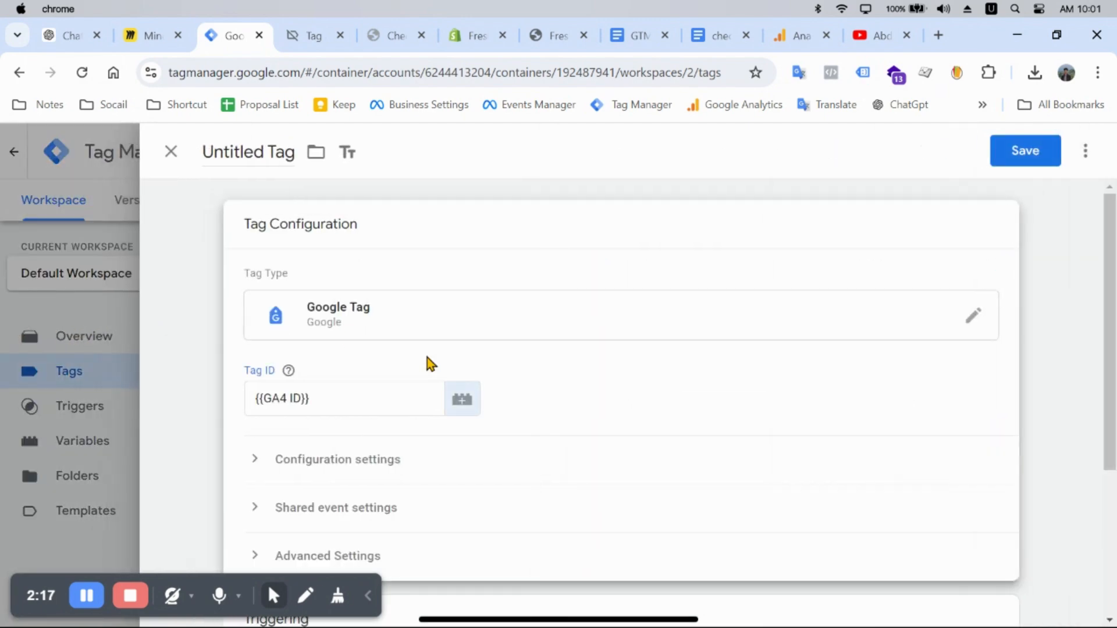
Set the Google Tag to fire on the All Pages trigger
{"action": "scroll", "coordinate": [489, 387], "scroll_direction": "down", "scroll_amount": 4}
{"action": "left_click", "coordinate": [488, 387]}
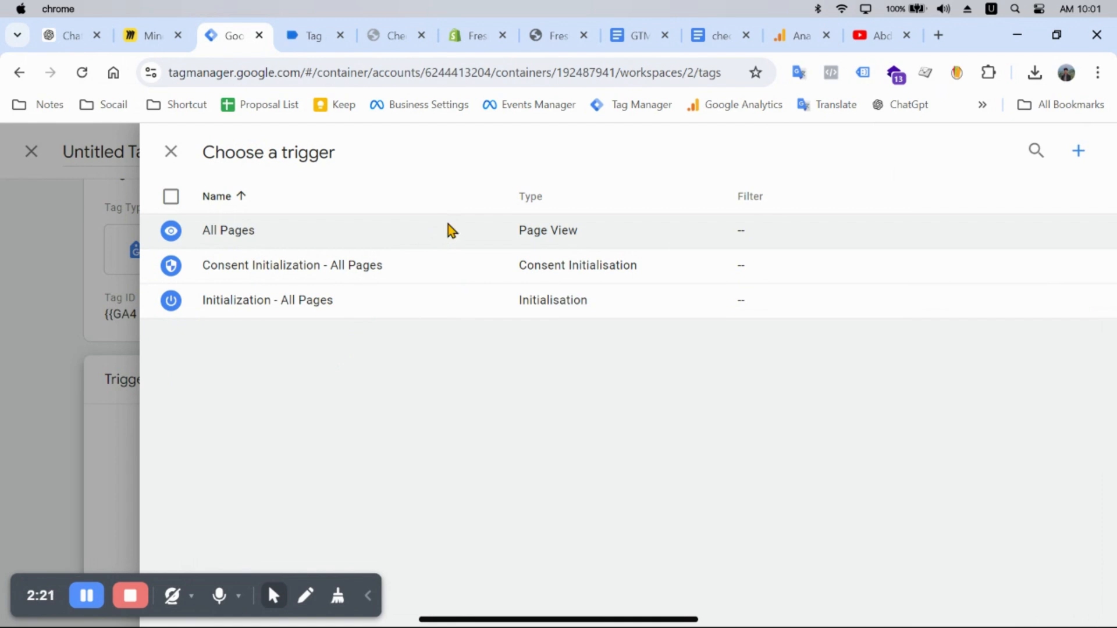
{"action": "left_click", "coordinate": [449, 231]}
Name the Google Tag "GA4 - Config Tag" and save it
{"action": "left_click", "coordinate": [252, 151]}
{"action": "type", "text": "GA4 -"}
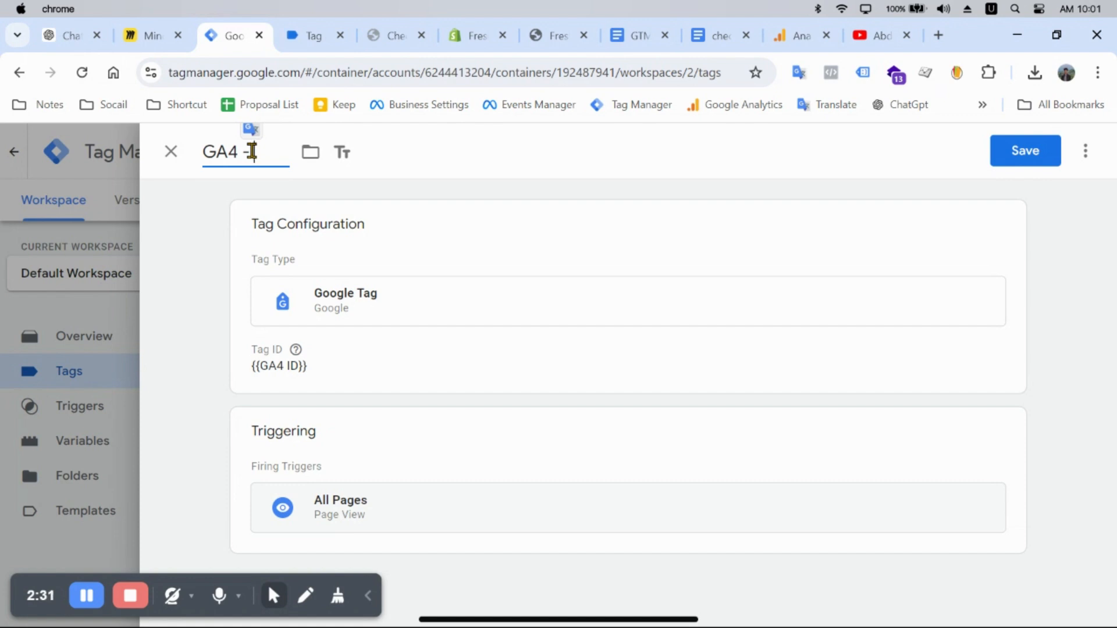
{"action": "type", "text": "fig"}
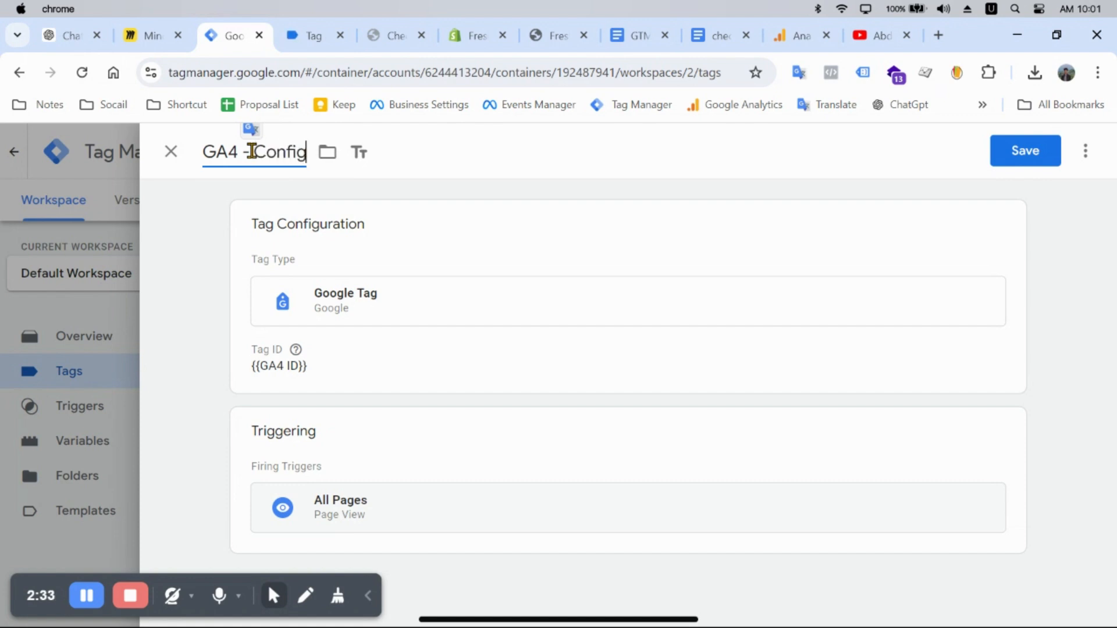
{"action": "type", "text": " TAG"}
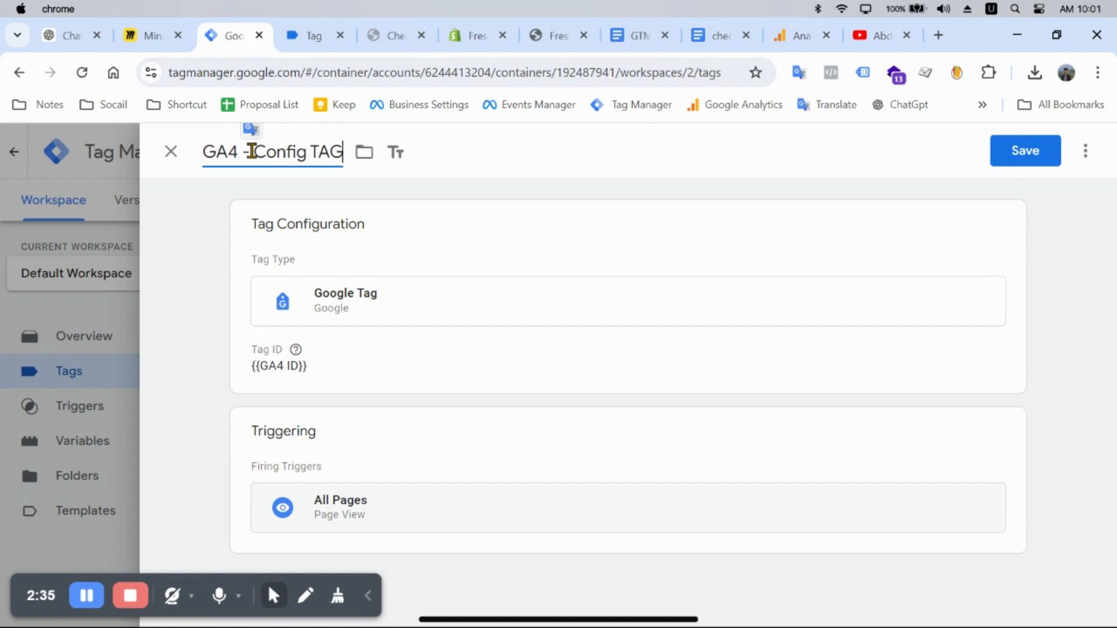
{"action": "key", "text": "BackSpace"}
{"action": "key", "text": "BackSpace"}
{"action": "key", "text": "BackSpace"}
{"action": "type", "text": "a"}
{"action": "key", "text": "BackSpace"}
{"action": "type", "text": "Tag"}
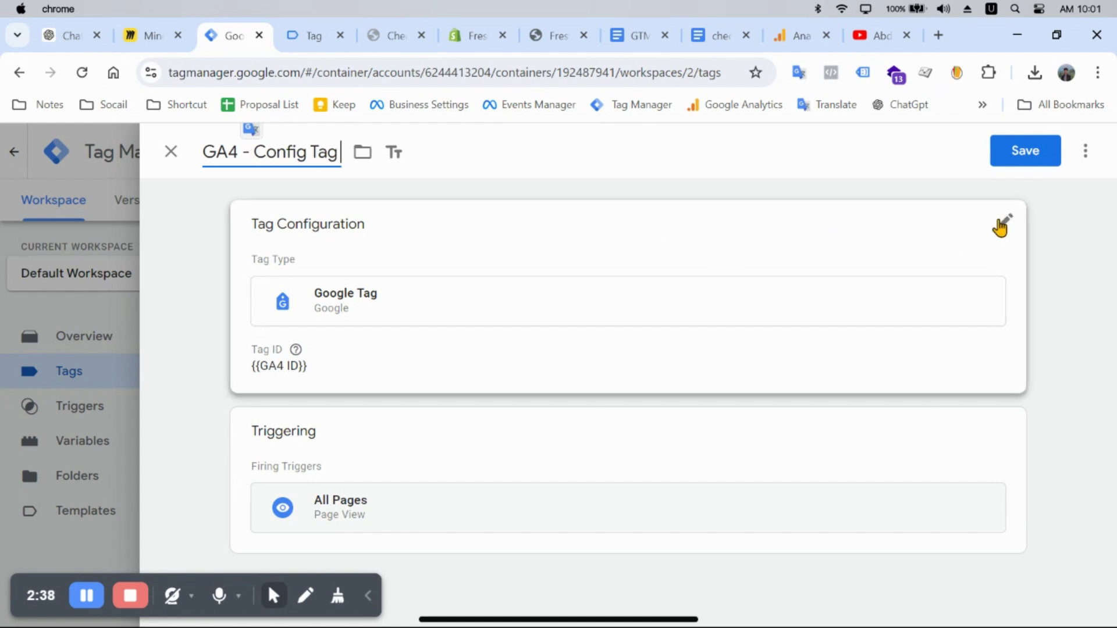
{"action": "left_click", "coordinate": [1015, 150]}
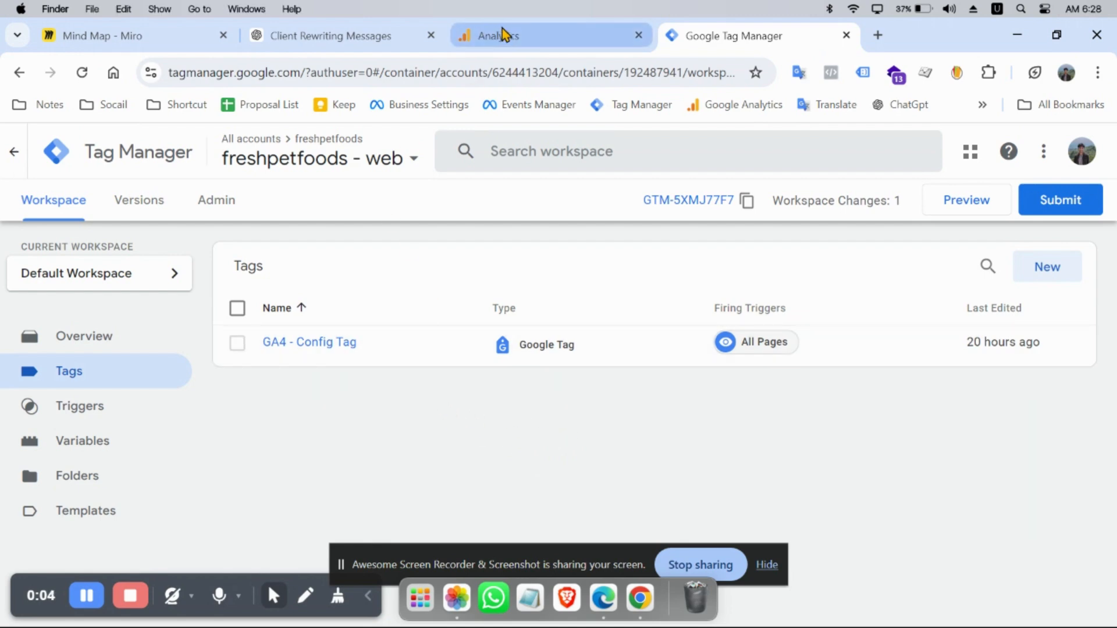
Look at the ElexMart property's DebugView in Google Analytics and return to the Tag Manager tag list
{"action": "left_click", "coordinate": [566, 41]}
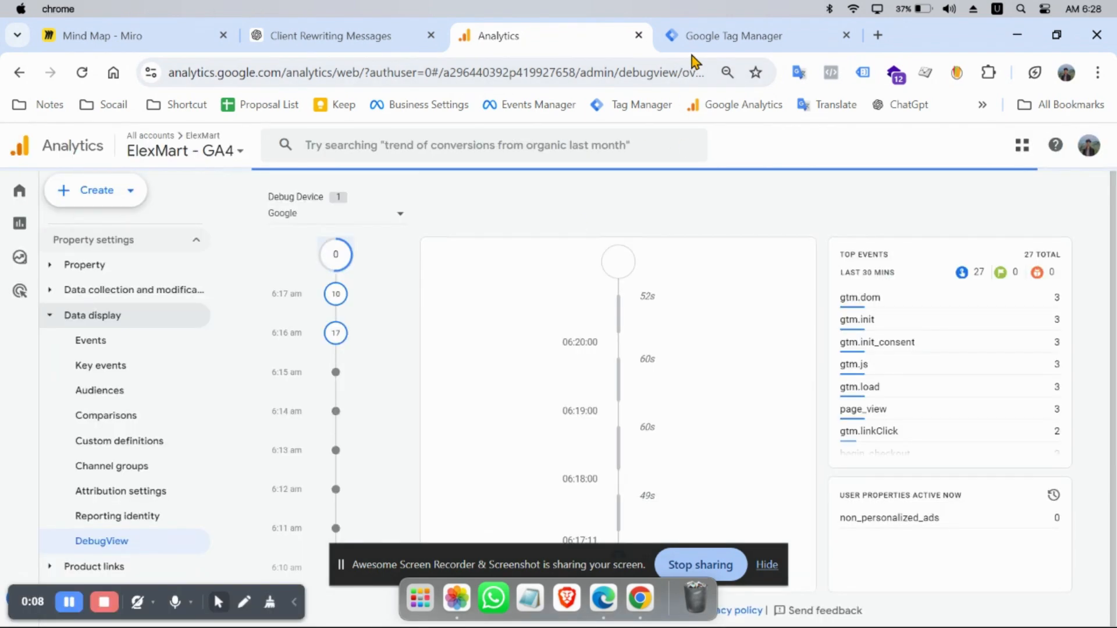
{"action": "left_click", "coordinate": [724, 38]}
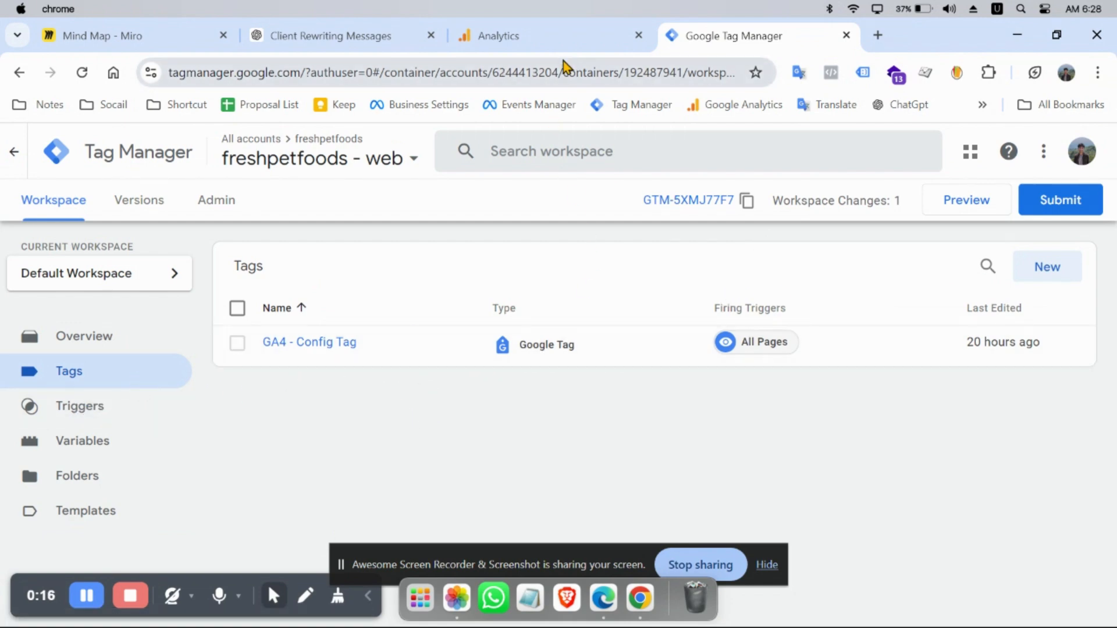
{"action": "left_click", "coordinate": [480, 42]}
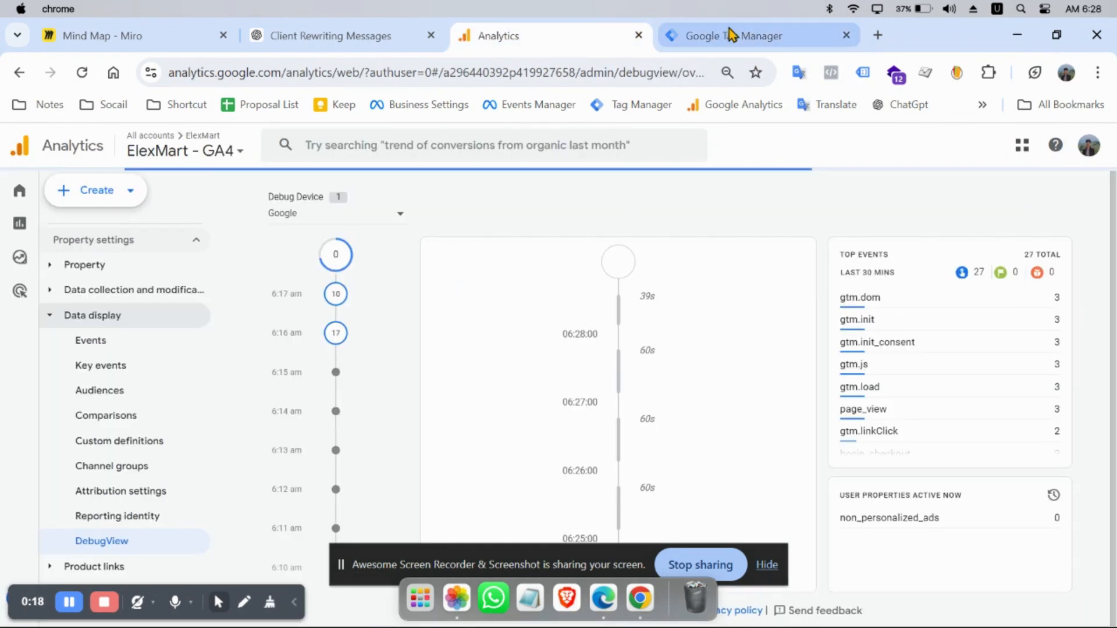
{"action": "left_click", "coordinate": [767, 564]}
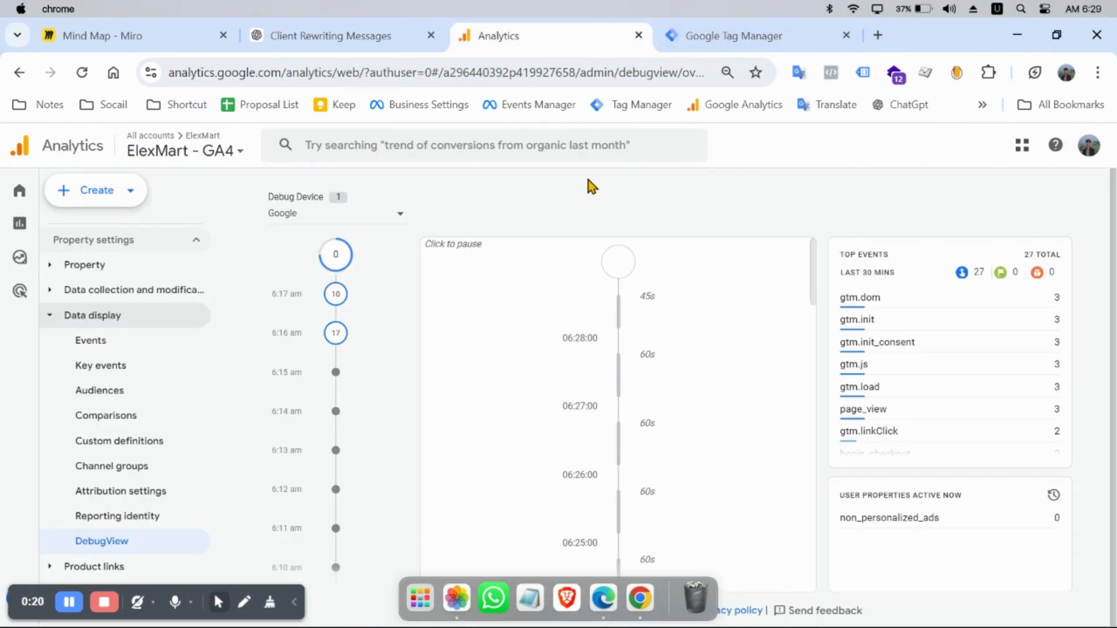
{"action": "left_click", "coordinate": [727, 36]}
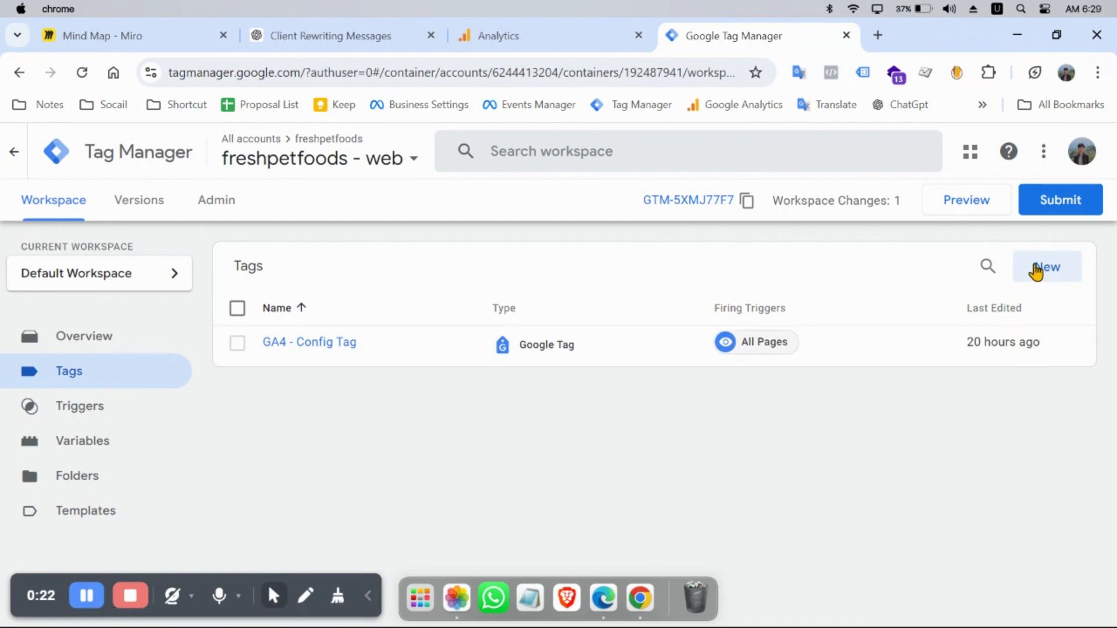
Start a new tag of type Google Analytics: GA4 Event
{"action": "left_click", "coordinate": [1042, 264]}
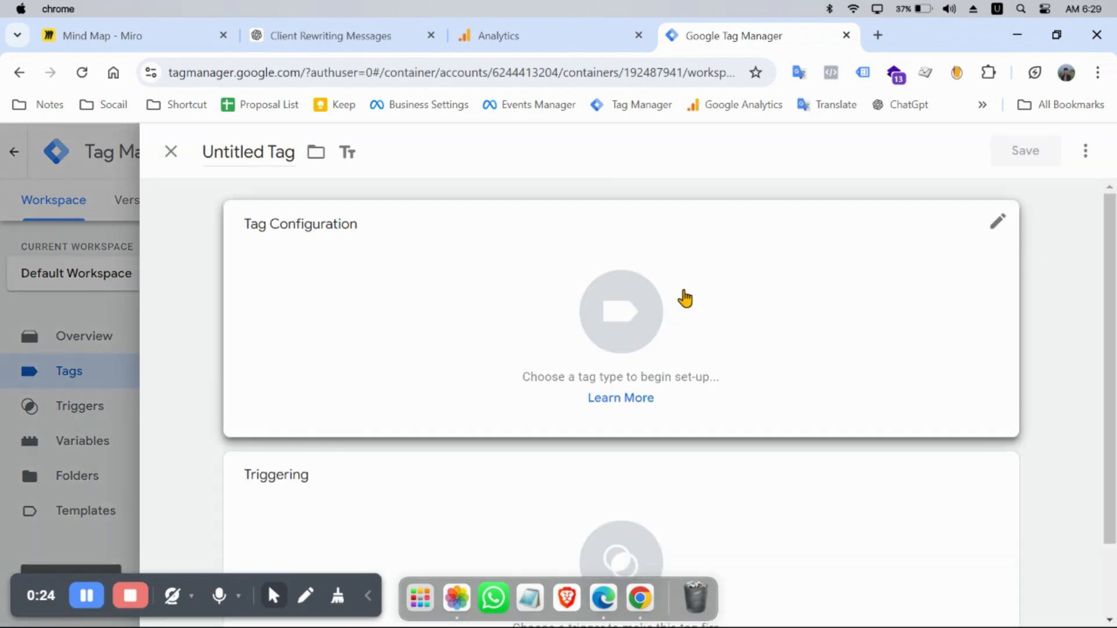
{"action": "left_click", "coordinate": [618, 308]}
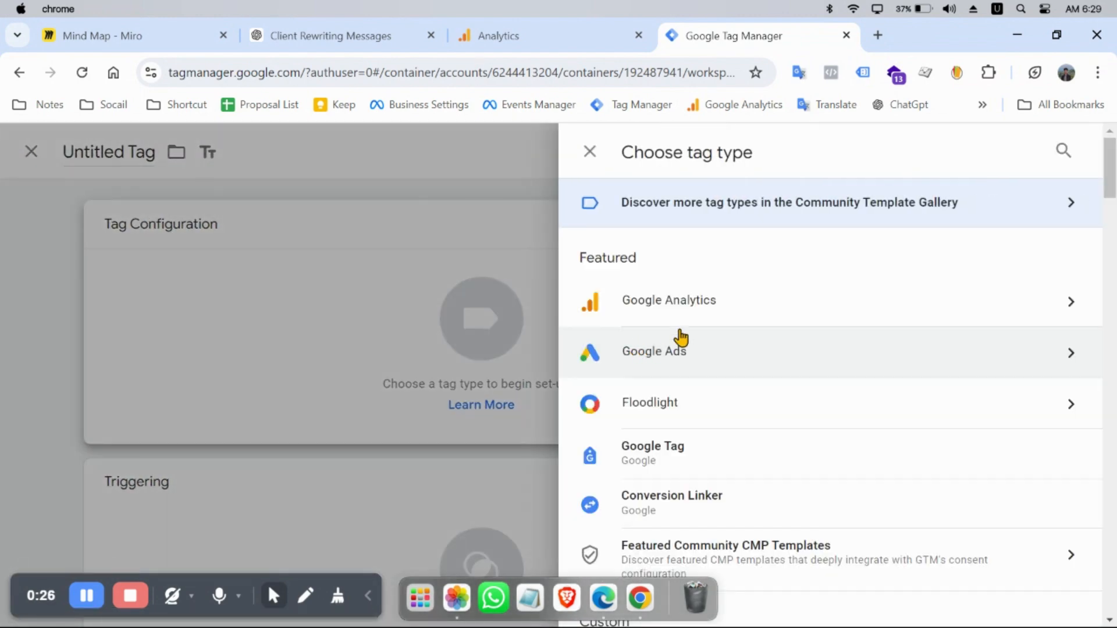
{"action": "left_click", "coordinate": [708, 314]}
{"action": "left_click", "coordinate": [678, 323]}
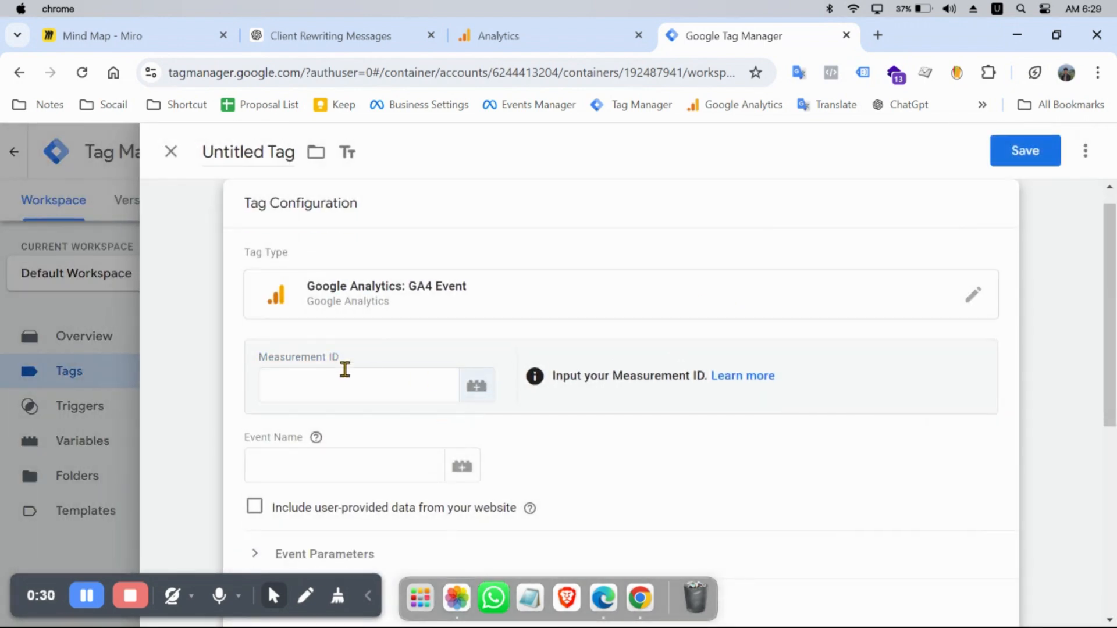
Set the event tag's Measurement ID to the GA4 ID variable and its event name to {{Event}}
{"action": "left_click", "coordinate": [474, 400]}
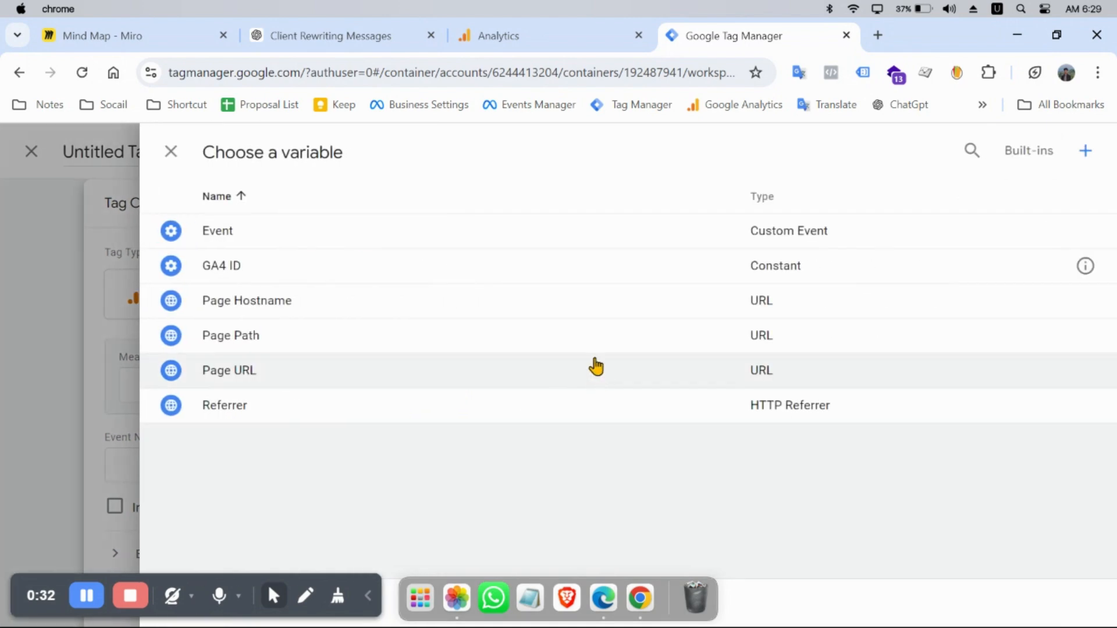
{"action": "left_click", "coordinate": [561, 259]}
{"action": "scroll", "coordinate": [526, 444], "scroll_direction": "down", "scroll_amount": 5}
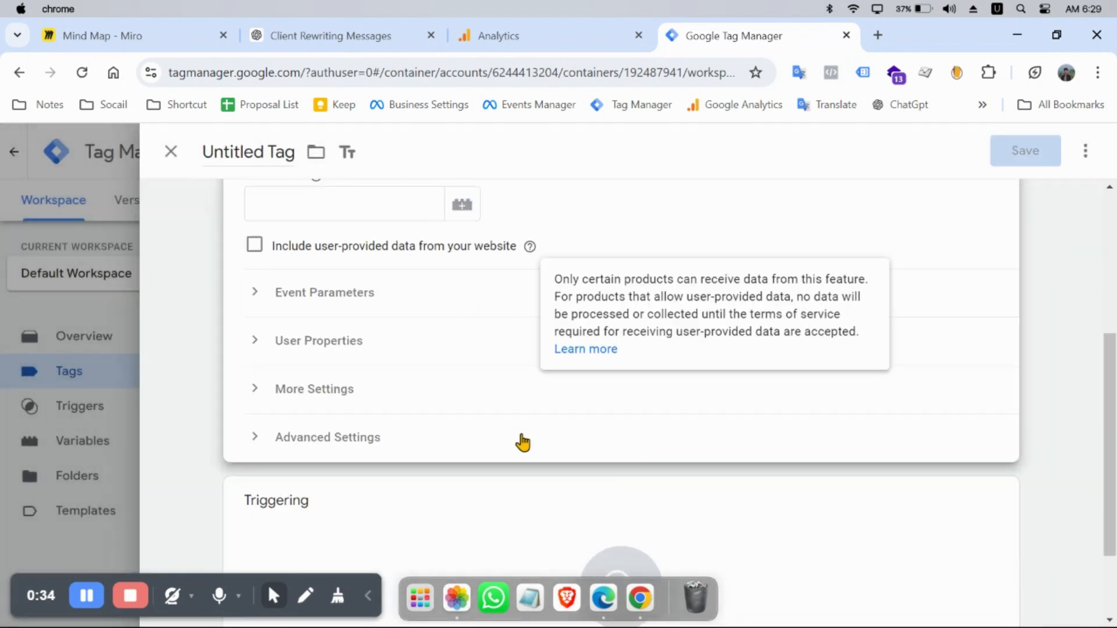
{"action": "left_click", "coordinate": [390, 204]}
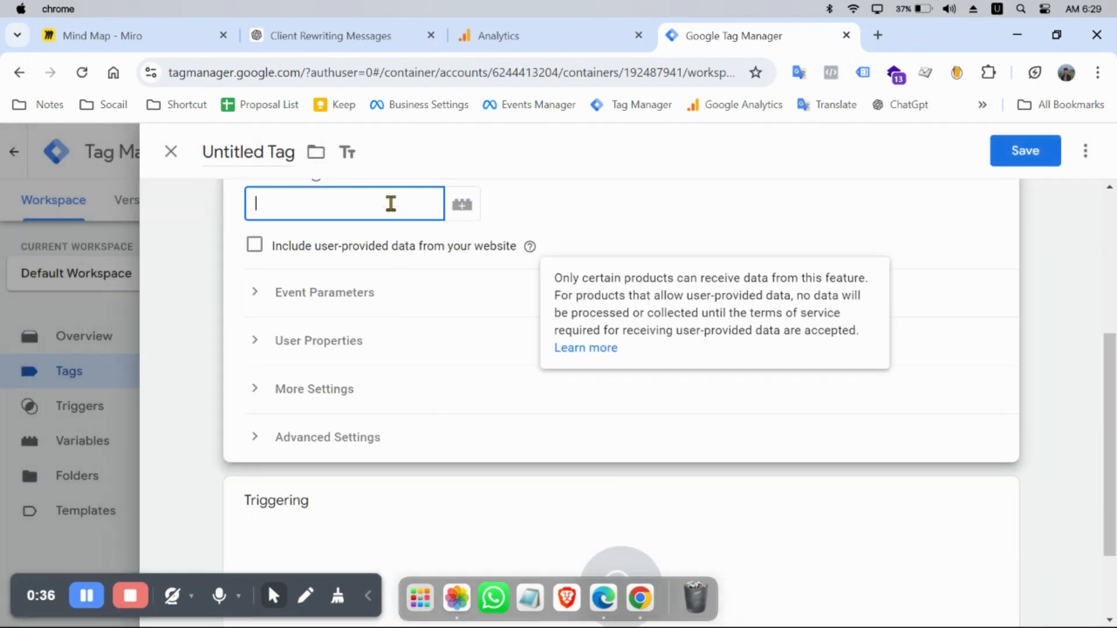
{"action": "type", "text": "{{e"}
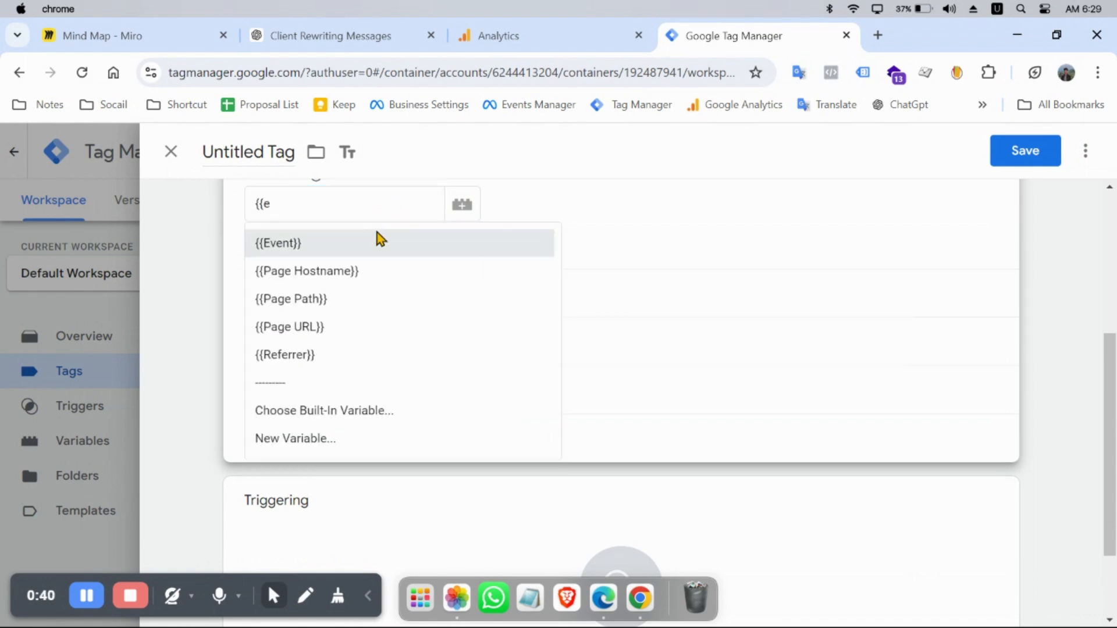
{"action": "left_click", "coordinate": [379, 240]}
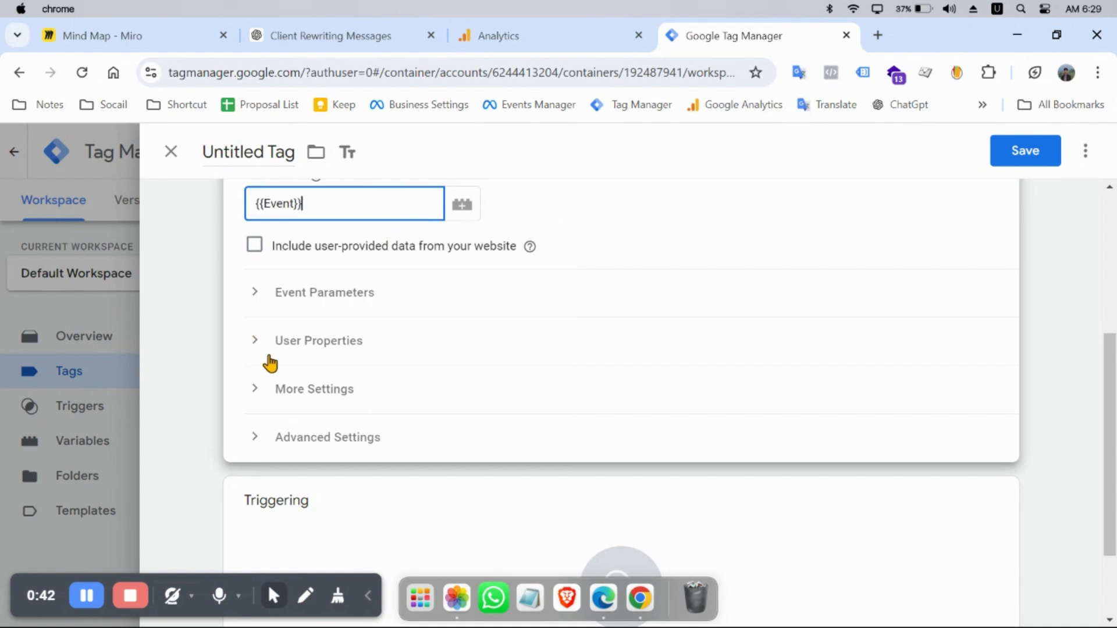
Enable sending ecommerce data for the event tag, with Data Layer as the data source
{"action": "left_click", "coordinate": [252, 394]}
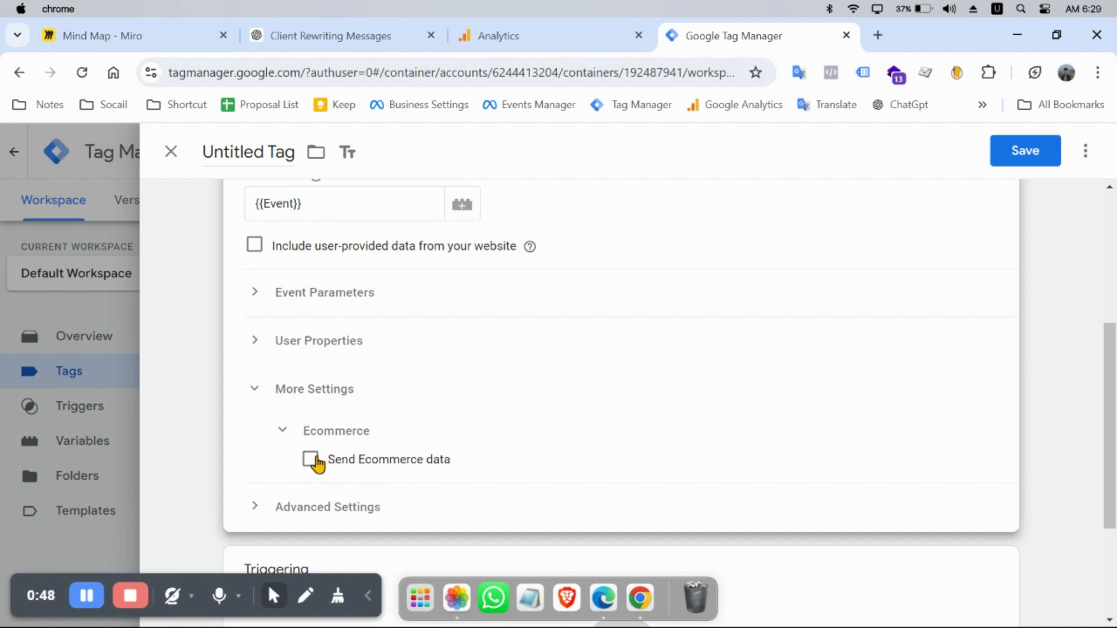
{"action": "left_click", "coordinate": [311, 459]}
{"action": "scroll", "coordinate": [427, 451], "scroll_direction": "down", "scroll_amount": 4}
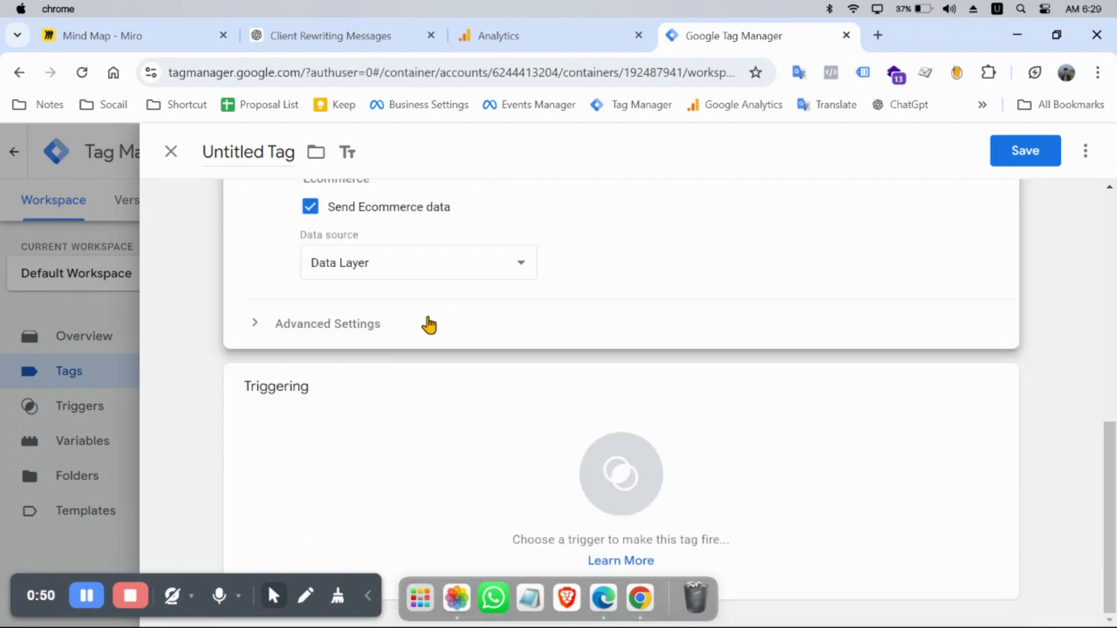
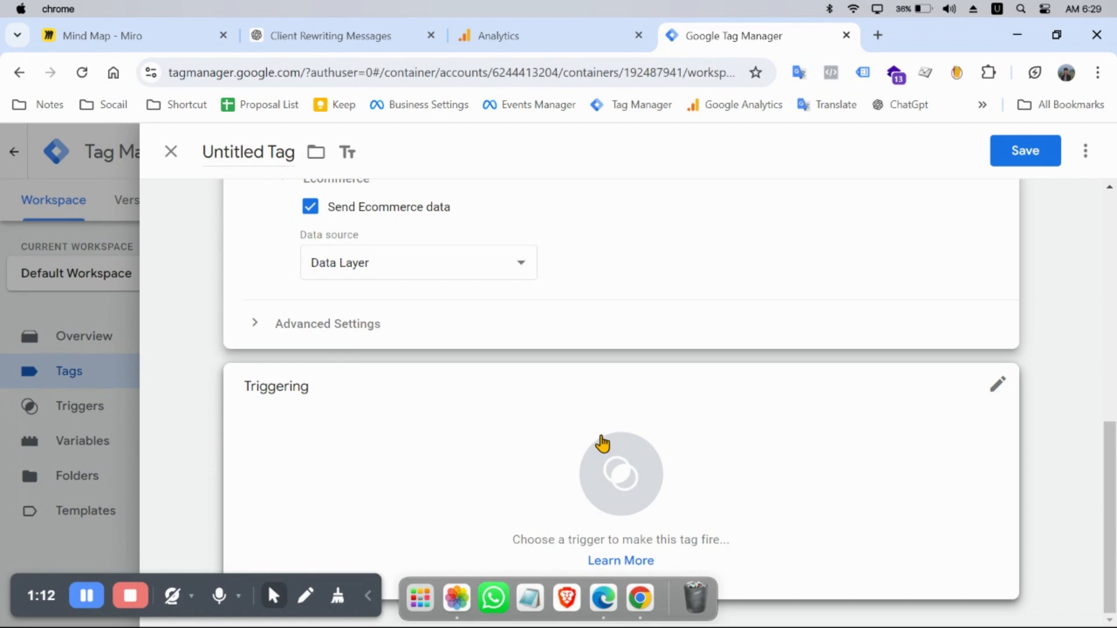
Start a new trigger of type Custom Event for the GA4 event tag
{"action": "left_click", "coordinate": [465, 435]}
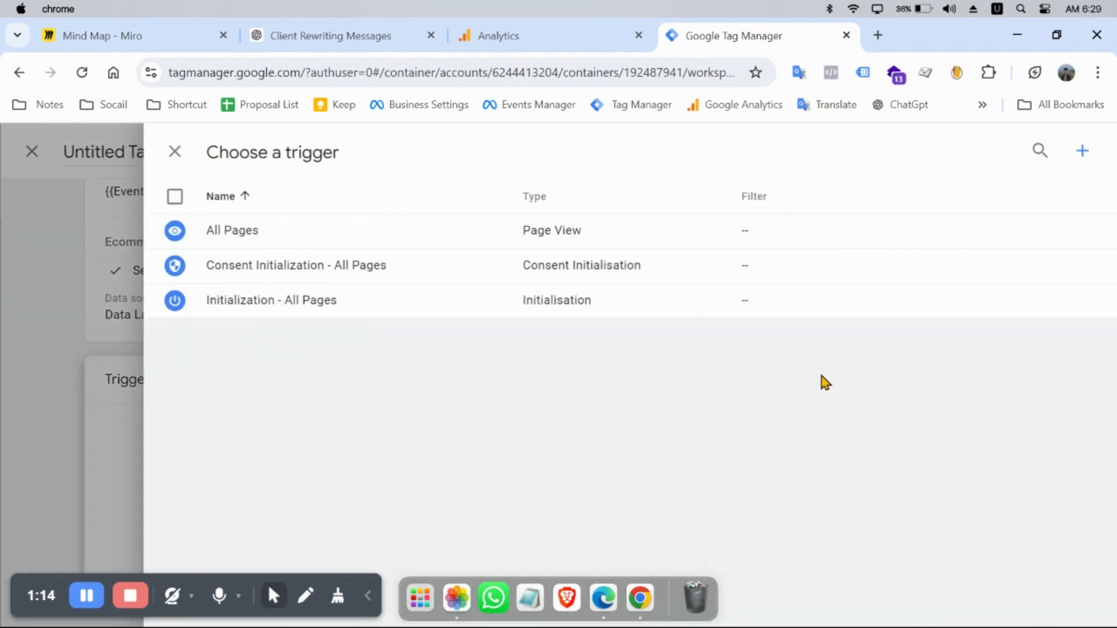
{"action": "left_click", "coordinate": [1083, 153]}
{"action": "left_click", "coordinate": [768, 312]}
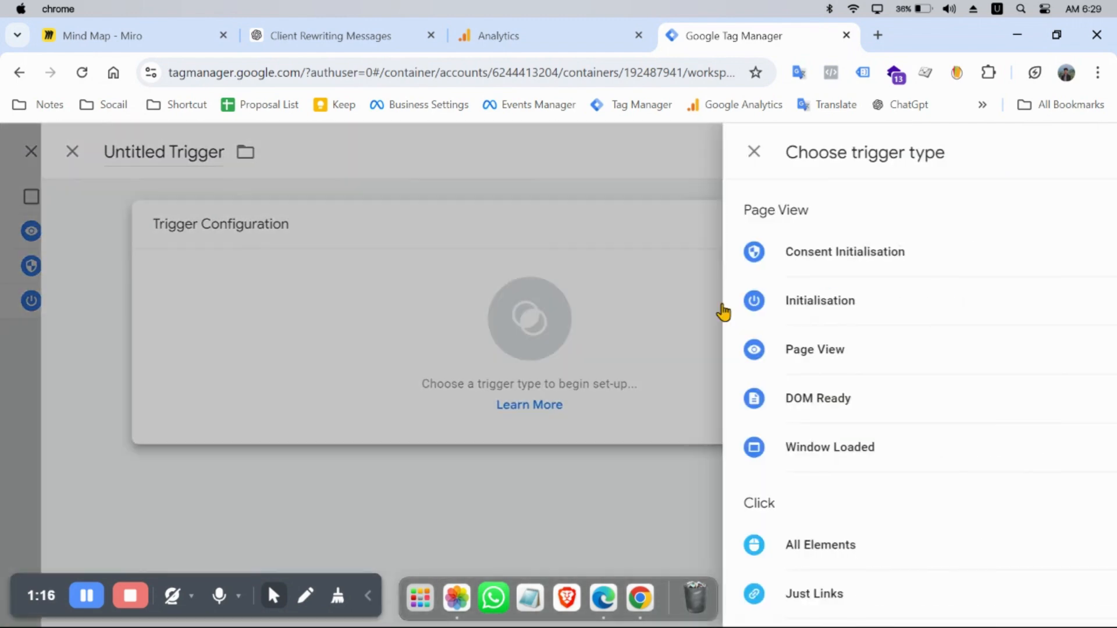
{"action": "scroll", "coordinate": [698, 411], "scroll_direction": "down", "scroll_amount": 5}
{"action": "left_click", "coordinate": [643, 410]}
Fill the trigger's event name with the saved entry view_item_list|view_search_results|view_item|add_to_cart|purchase|
{"action": "left_click", "coordinate": [383, 402]}
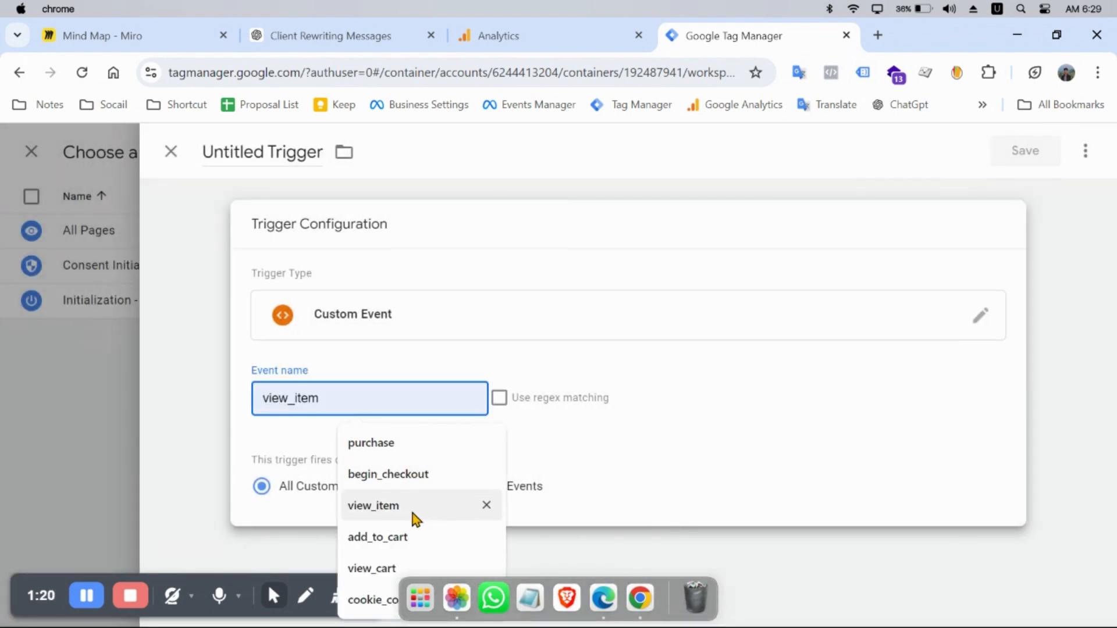
{"action": "left_click", "coordinate": [416, 520]}
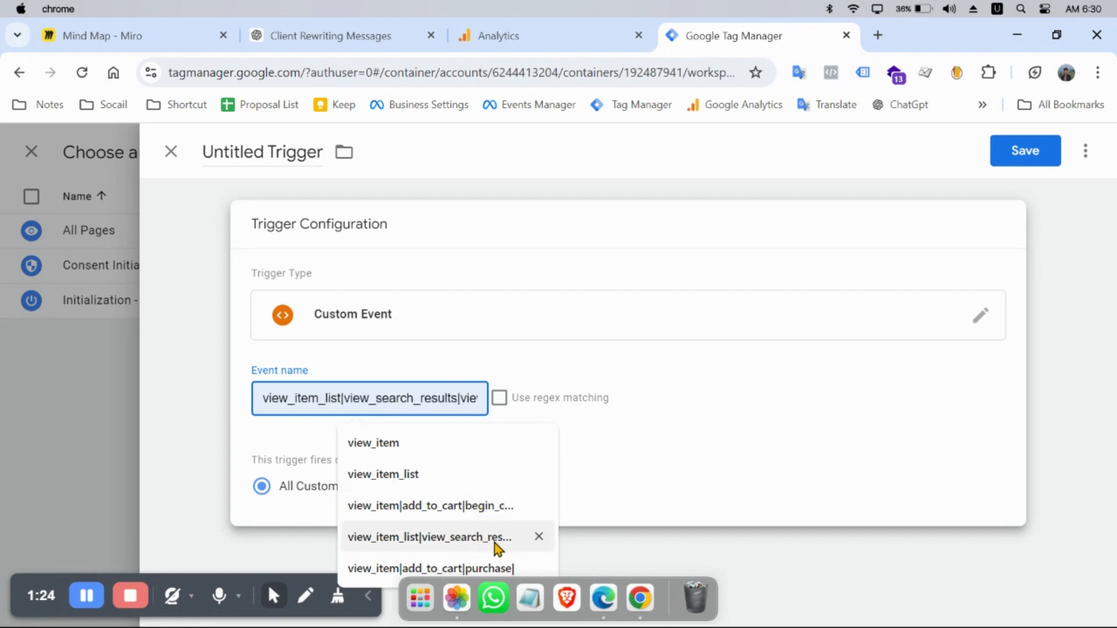
{"action": "left_click", "coordinate": [456, 536]}
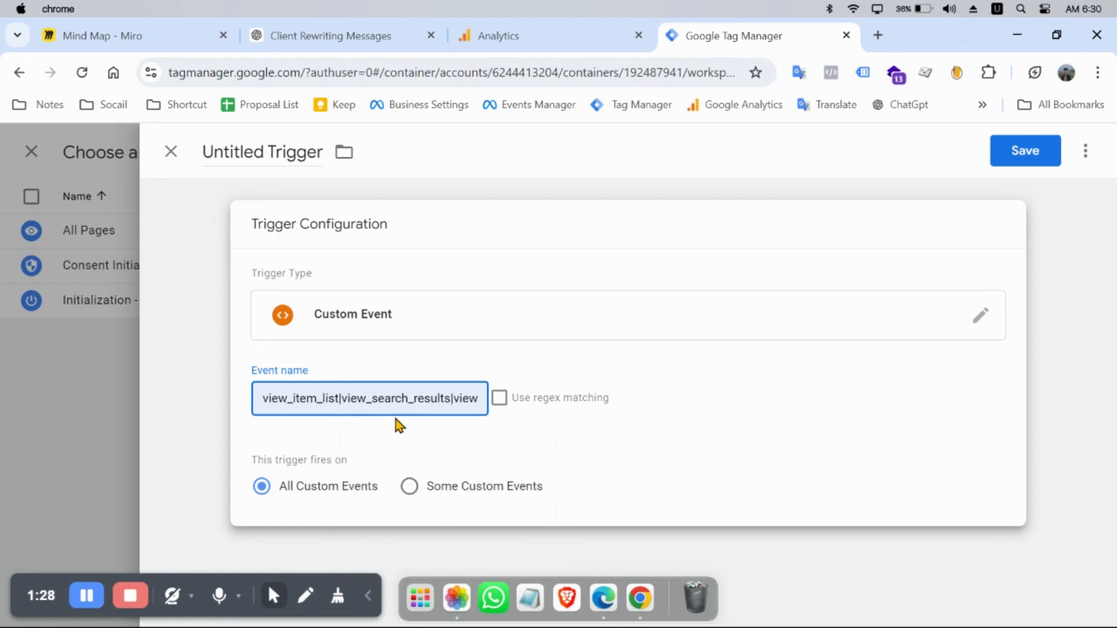
Replace the trigger's event name with view_item|add_to_cart|begin_checkout|purchase| and enable regex matching
{"action": "left_click_drag", "start_coordinate": [327, 398], "coordinate": [227, 386]}
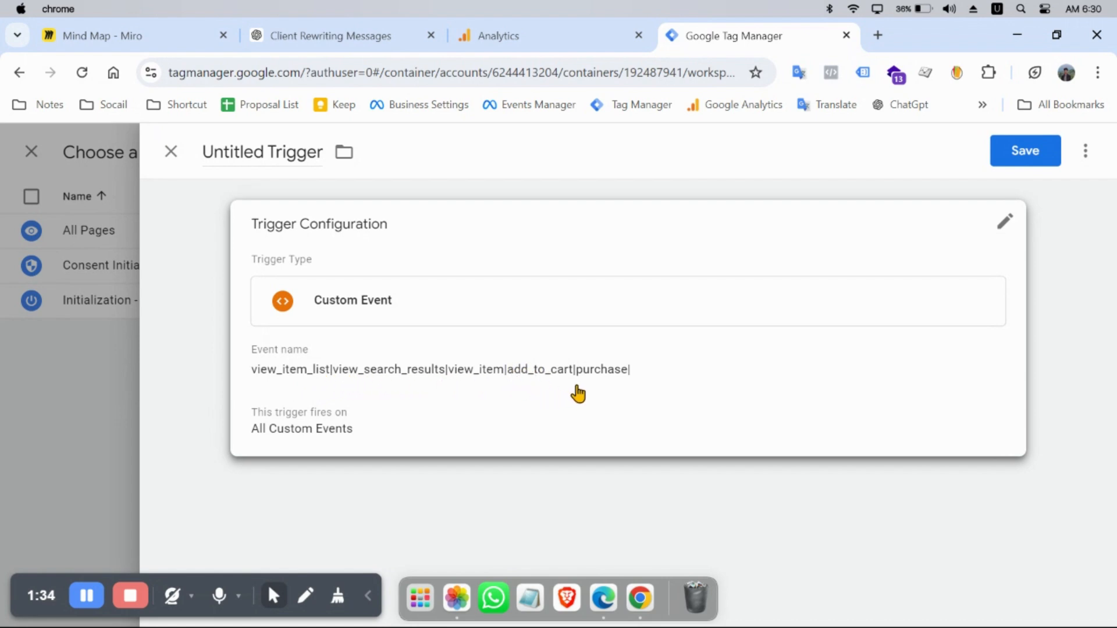
{"action": "left_click", "coordinate": [605, 374]}
{"action": "left_click", "coordinate": [453, 400]}
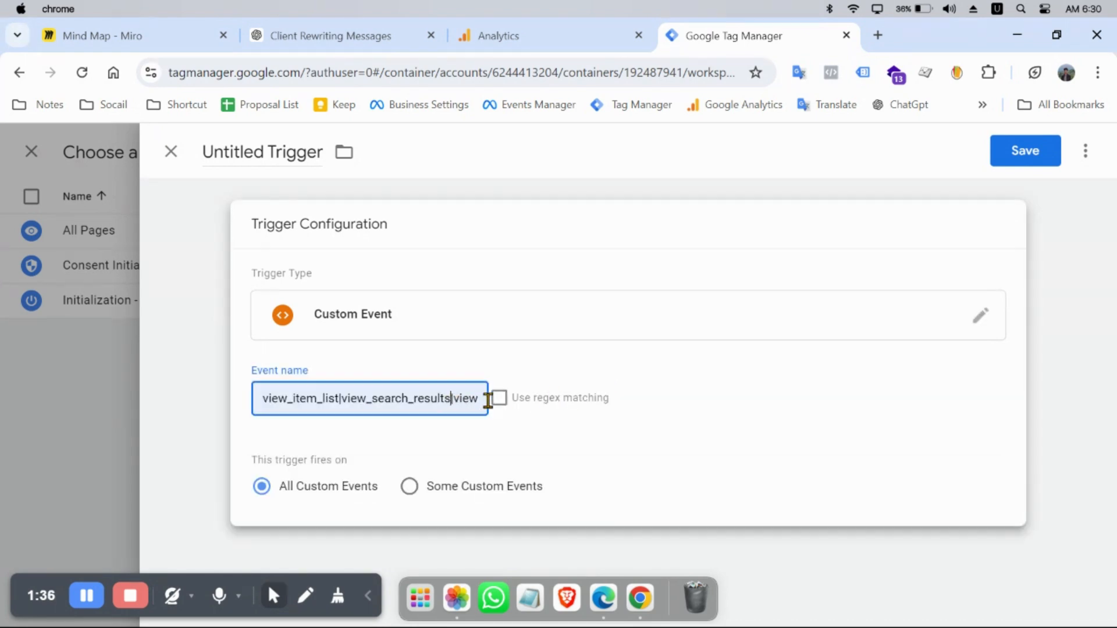
{"action": "left_click_drag", "start_coordinate": [461, 398], "coordinate": [254, 400]}
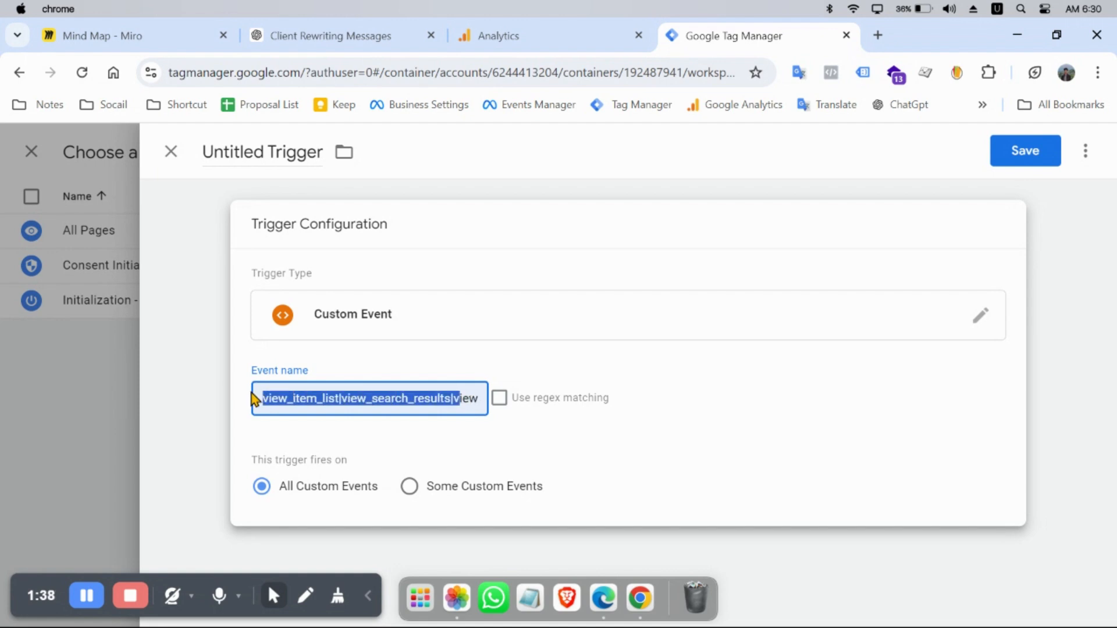
{"action": "key", "text": "BackSpace"}
{"action": "key", "text": "Delete"}
{"action": "key", "text": "Delete"}
{"action": "key", "text": "Delete"}
{"action": "key", "text": "Delete"}
{"action": "key", "text": "Delete"}
{"action": "key", "text": "Delete"}
{"action": "key", "text": "Delete"}
{"action": "key", "text": "Delete"}
{"action": "key", "text": "Delete"}
{"action": "key", "text": "Delete"}
{"action": "key", "text": "Delete"}
{"action": "key", "text": "Delete"}
{"action": "key", "text": "Delete"}
{"action": "key", "text": "Delete"}
{"action": "key", "text": "Delete"}
{"action": "key", "text": "Delete"}
{"action": "key", "text": "Delete"}
{"action": "key", "text": "Delete"}
{"action": "key", "text": "Delete"}
{"action": "key", "text": "Delete"}
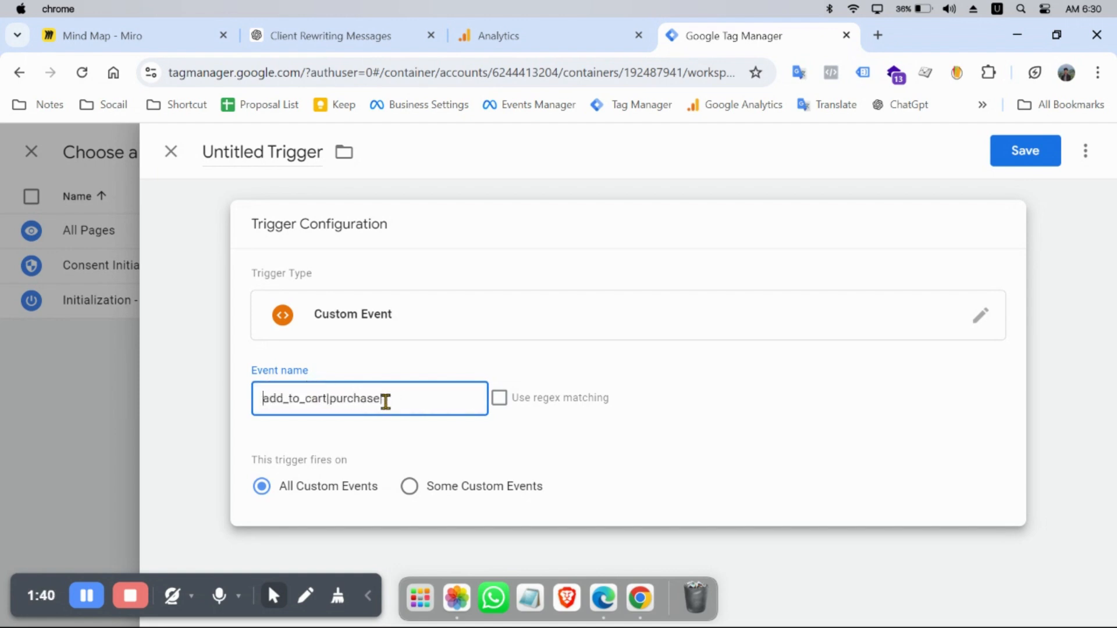
{"action": "key", "text": "BackSpace"}
{"action": "key", "text": "BackSpace"}
{"action": "key", "text": "BackSpace"}
{"action": "key", "text": "BackSpace"}
{"action": "key", "text": "BackSpace"}
{"action": "key", "text": "BackSpace"}
{"action": "key", "text": "BackSpace"}
{"action": "key", "text": "BackSpace"}
{"action": "left_click", "coordinate": [388, 401]}
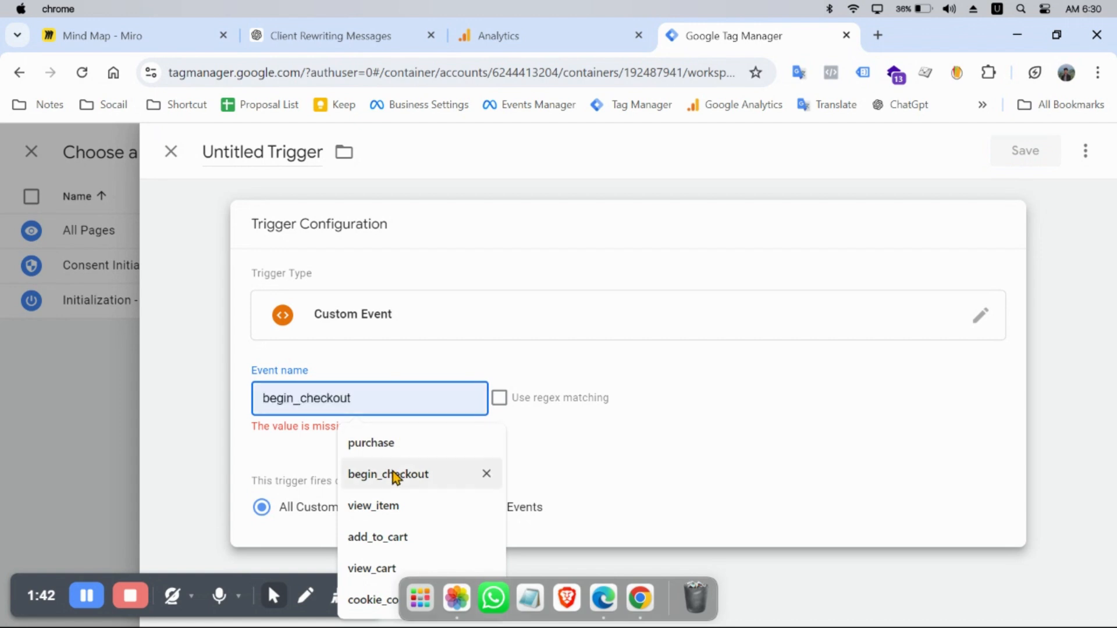
{"action": "left_click", "coordinate": [395, 507]}
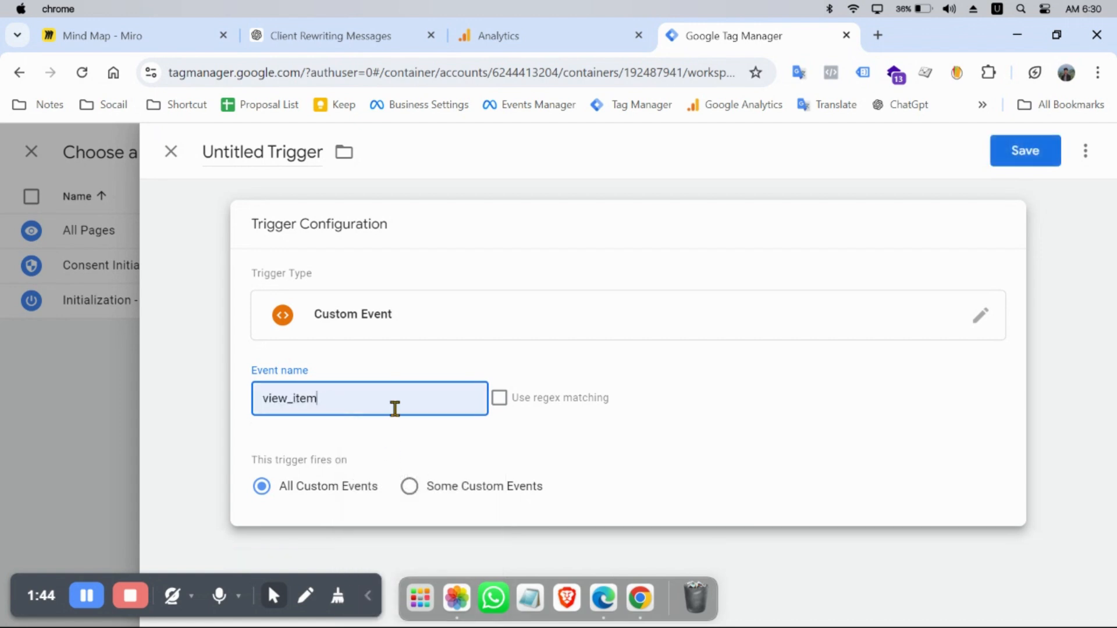
{"action": "type", "text": "|add_to_cart|begin_checkout"}
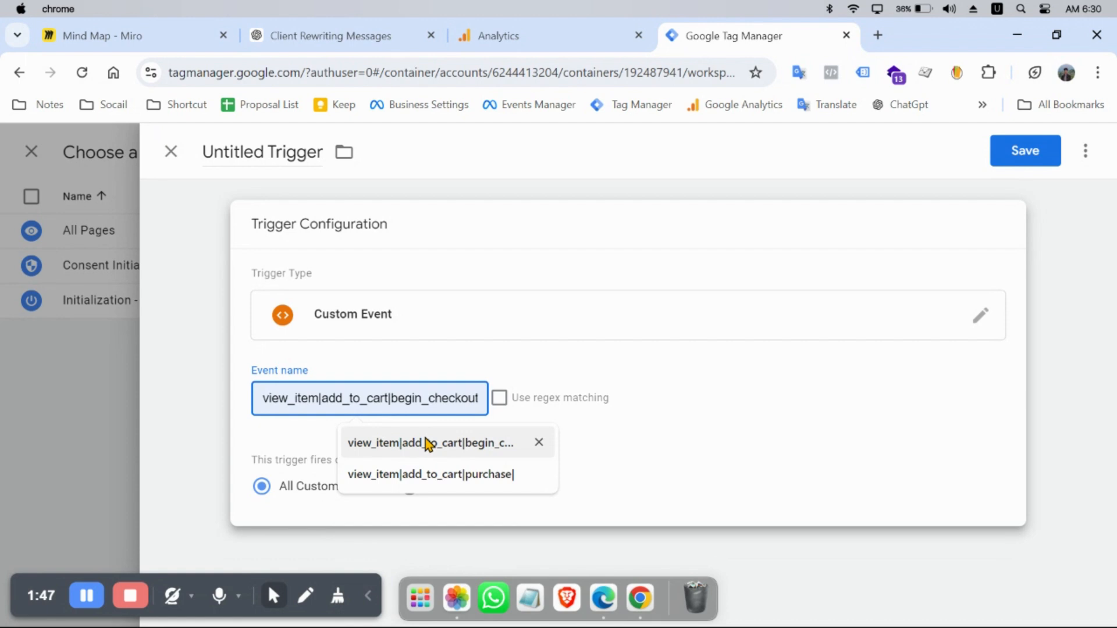
{"action": "left_click", "coordinate": [424, 442]}
{"action": "left_click_drag", "start_coordinate": [438, 398], "coordinate": [493, 401]}
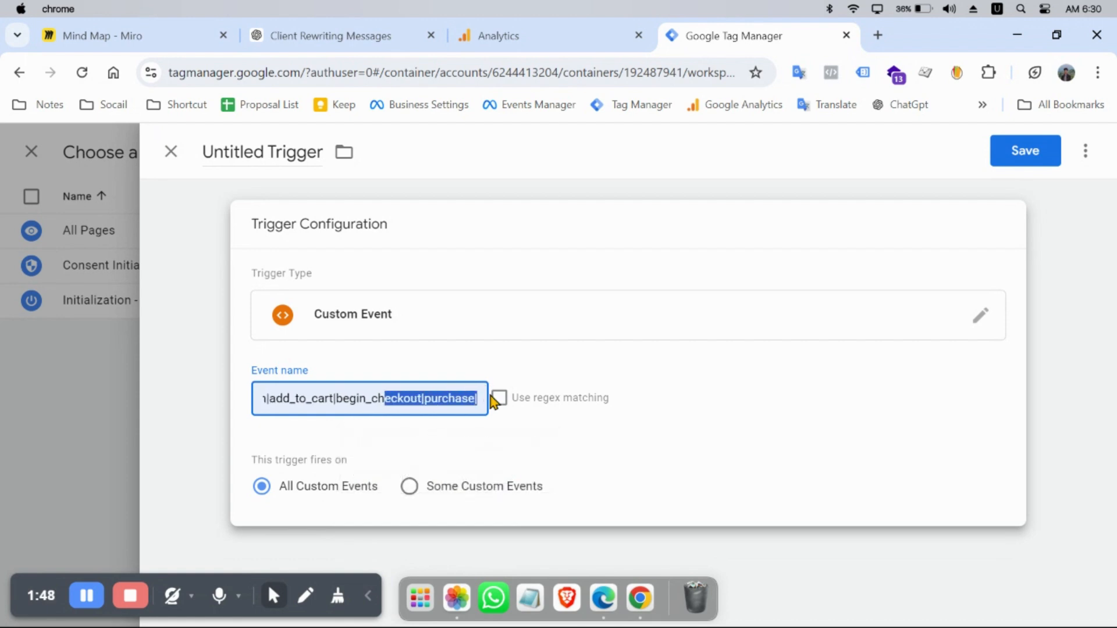
{"action": "left_click", "coordinate": [380, 398]}
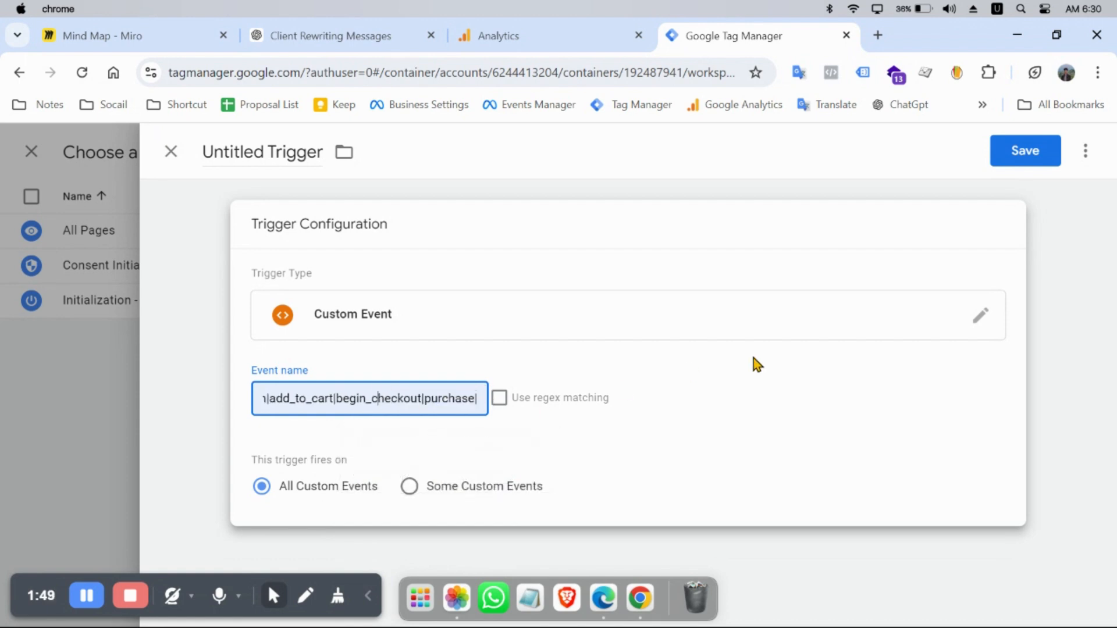
{"action": "left_click", "coordinate": [501, 399]}
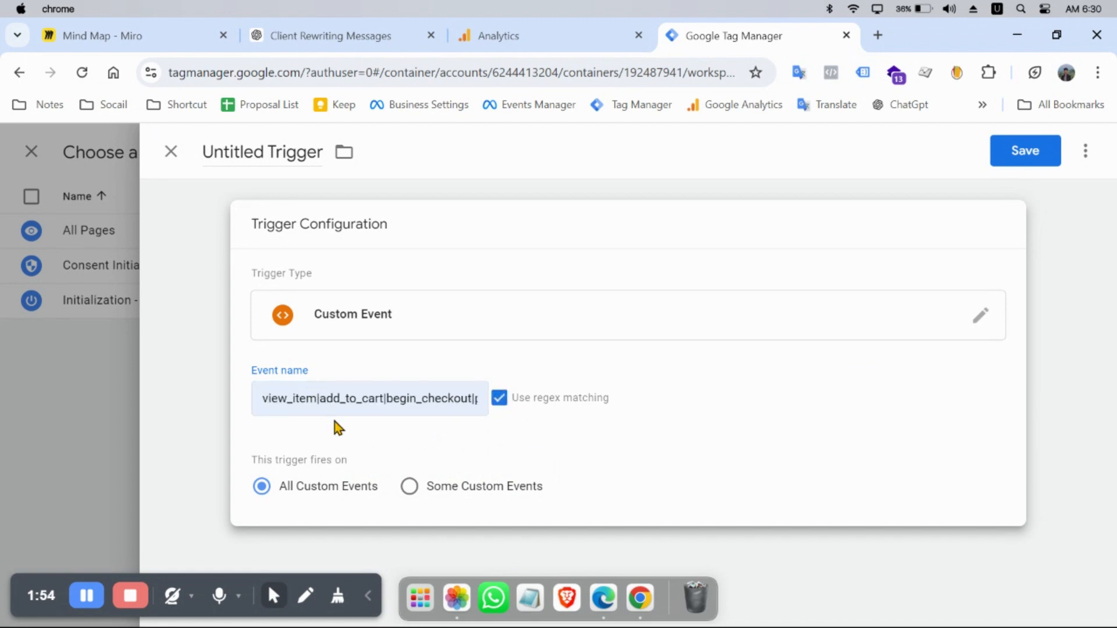
Name the custom event trigger All Event and save it as the tag's firing trigger
{"action": "left_click", "coordinate": [240, 151]}
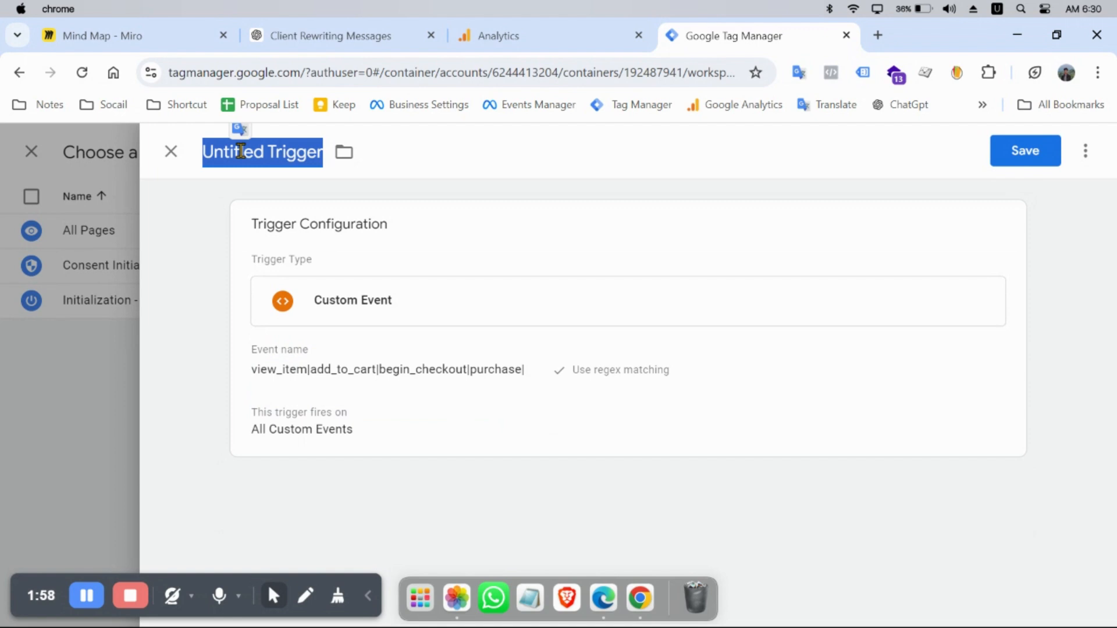
{"action": "type", "text": "ga"}
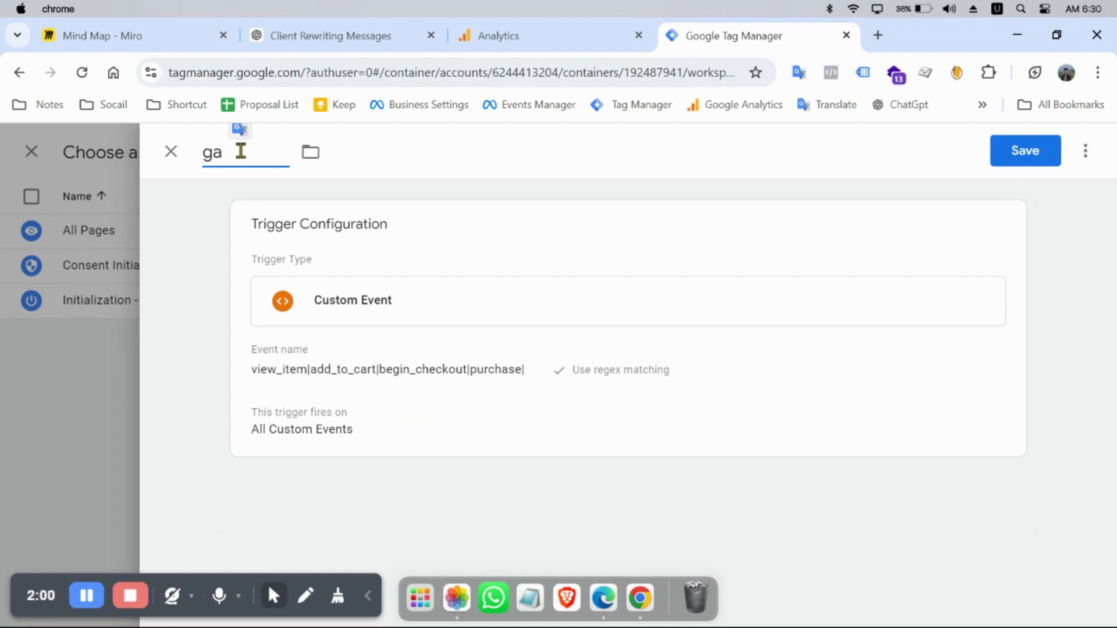
{"action": "type", "text": "4 all event"}
{"action": "left_click_drag", "start_coordinate": [233, 150], "coordinate": [187, 152]}
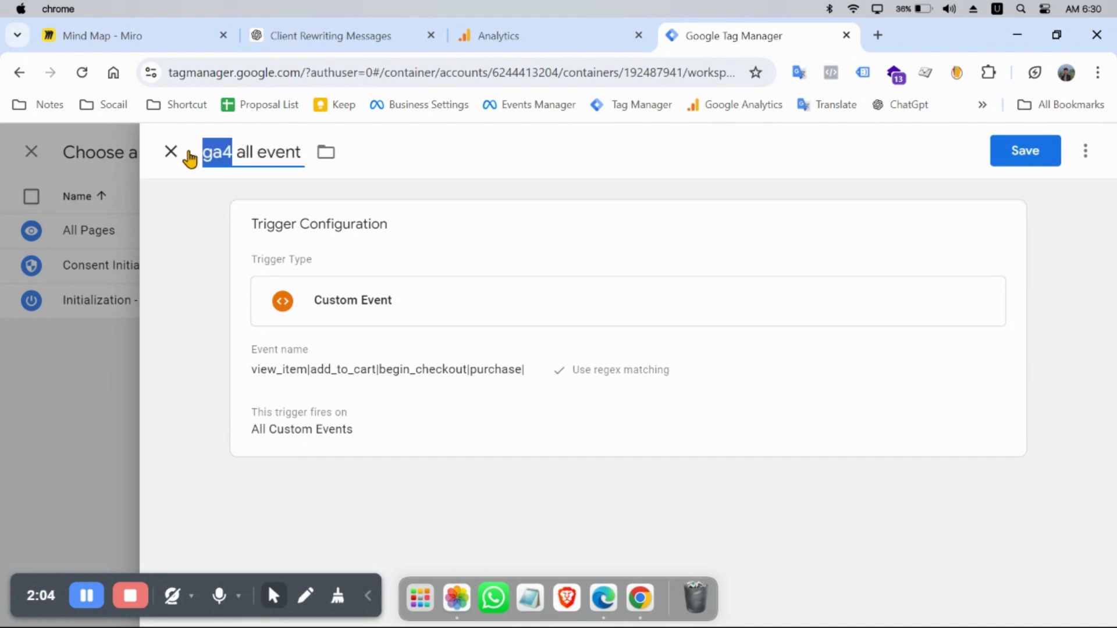
{"action": "key", "text": "BackSpace"}
{"action": "triple_click", "coordinate": [245, 154]}
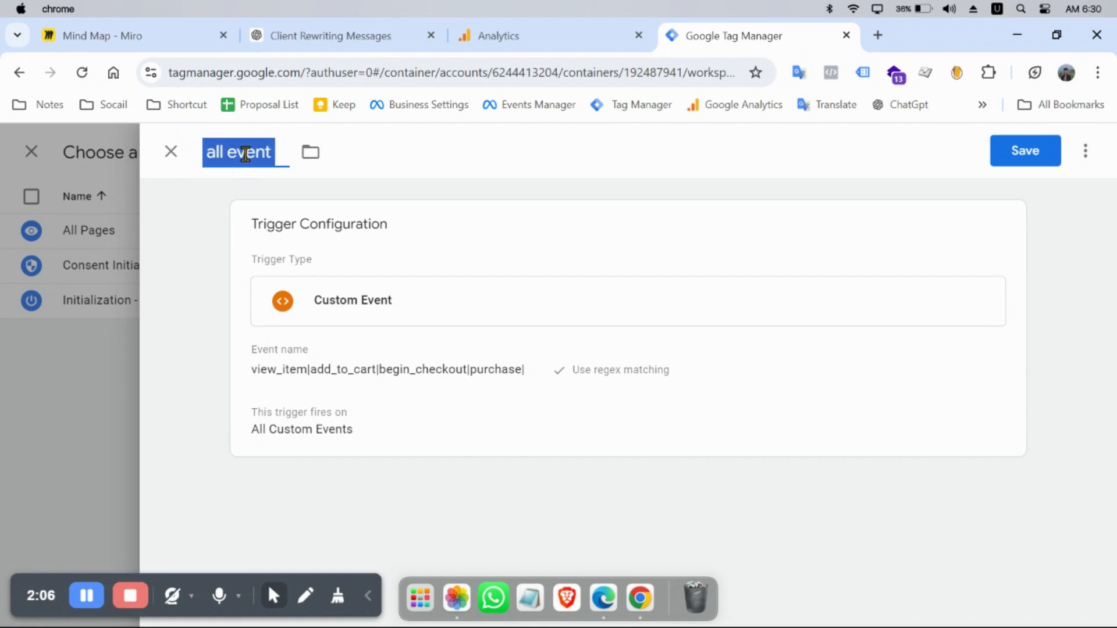
{"action": "type", "text": "All Ev"}
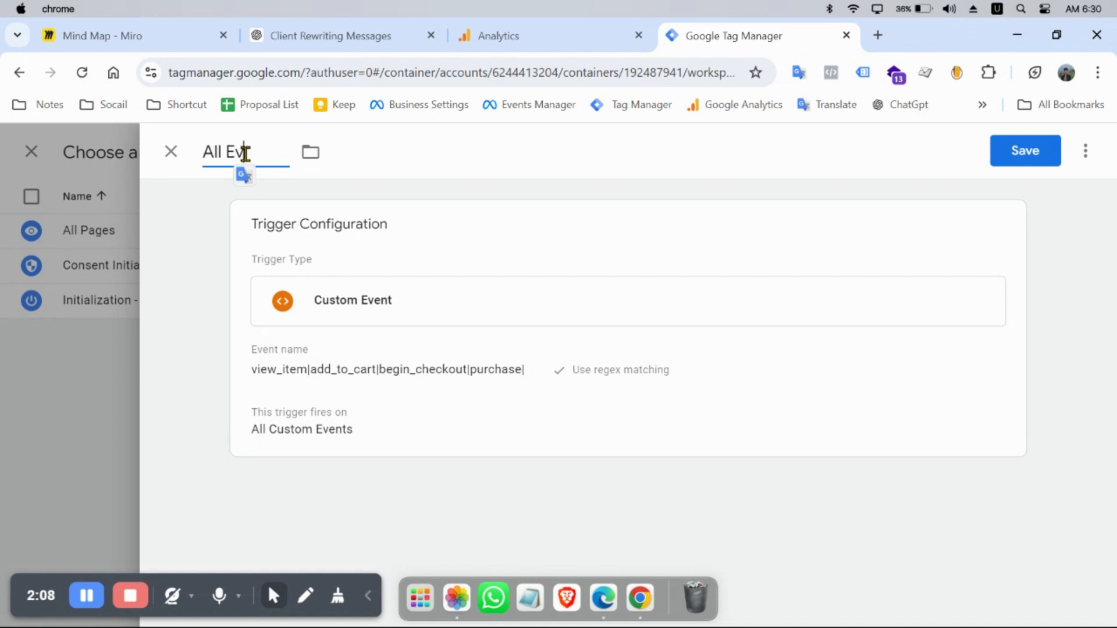
{"action": "type", "text": "ent"}
{"action": "left_click", "coordinate": [996, 158]}
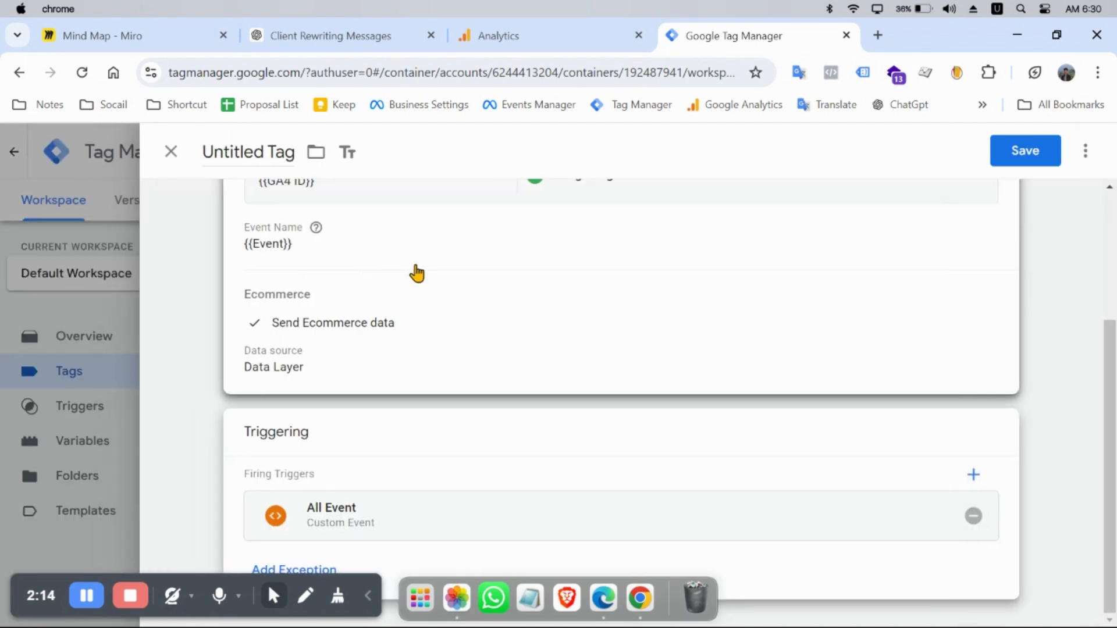
Save the event tag under the name Google Analytics GA4 Event and launch preview mode for the container
{"action": "left_click", "coordinate": [1021, 163]}
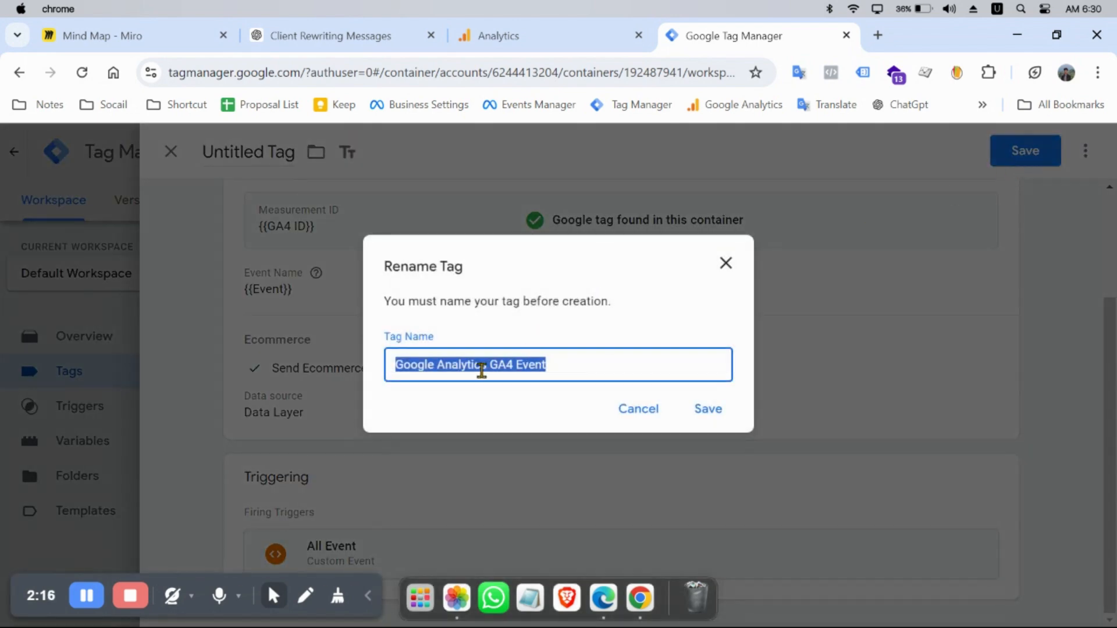
{"action": "left_click", "coordinate": [700, 403]}
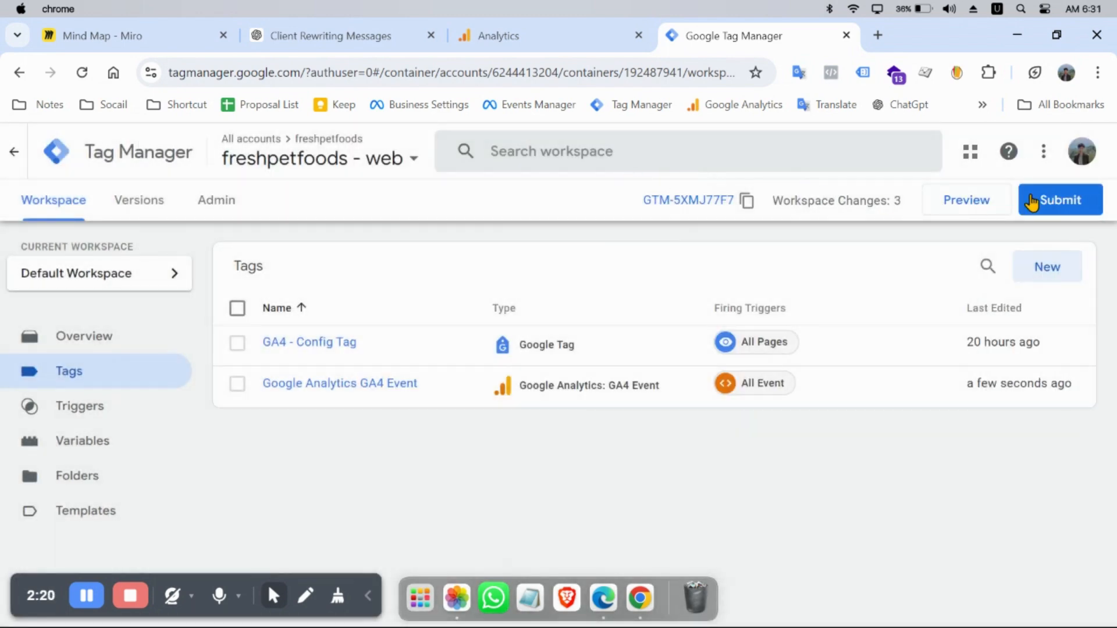
{"action": "left_click", "coordinate": [967, 205]}
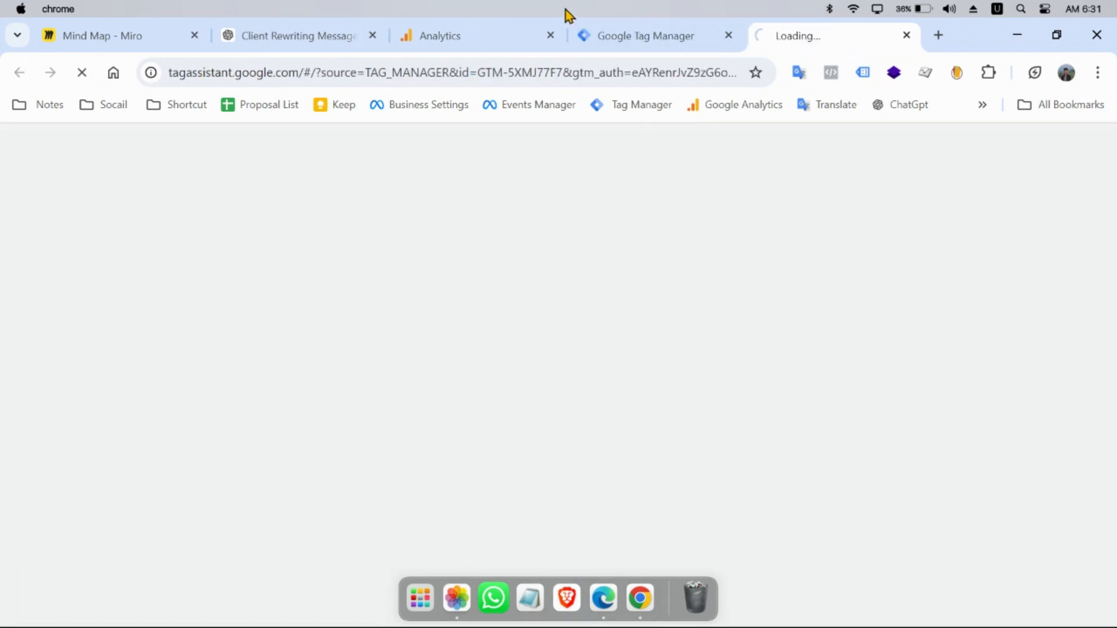
Switch to Google Analytics and check the debug device selection in DebugView
{"action": "left_click", "coordinate": [489, 35]}
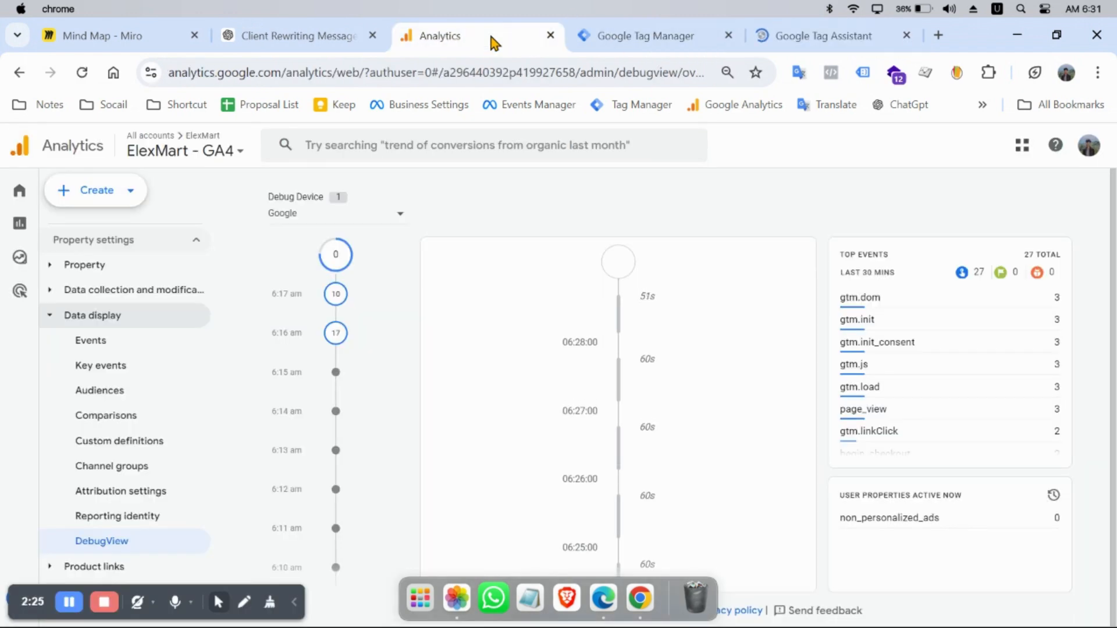
{"action": "left_click", "coordinate": [369, 220]}
{"action": "left_click", "coordinate": [349, 220]}
{"action": "left_click", "coordinate": [814, 40]}
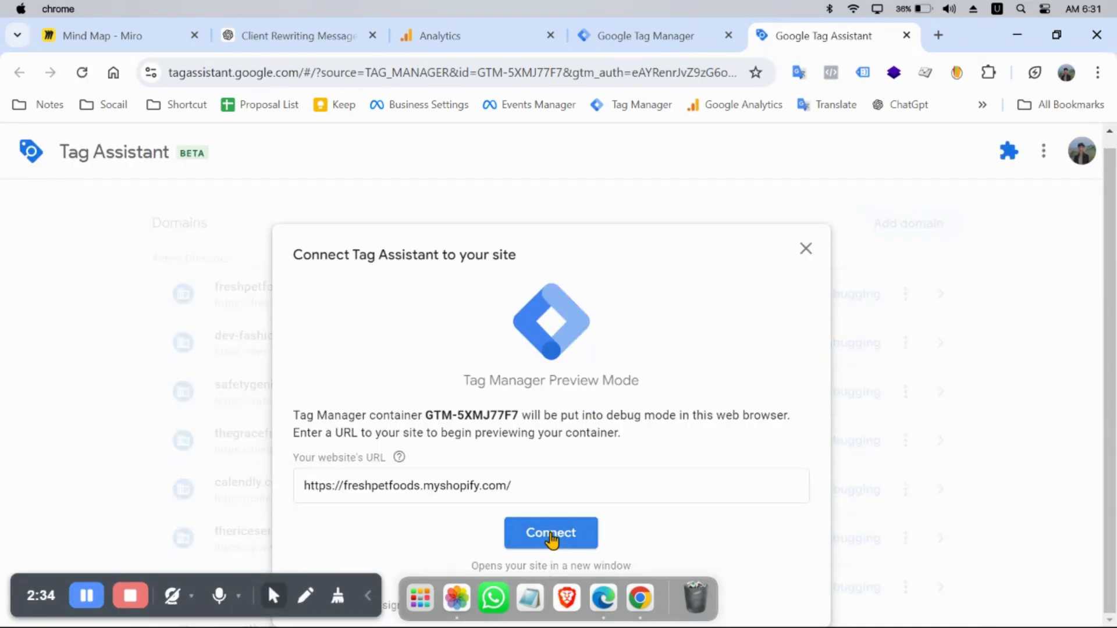
{"action": "left_click", "coordinate": [551, 537]}
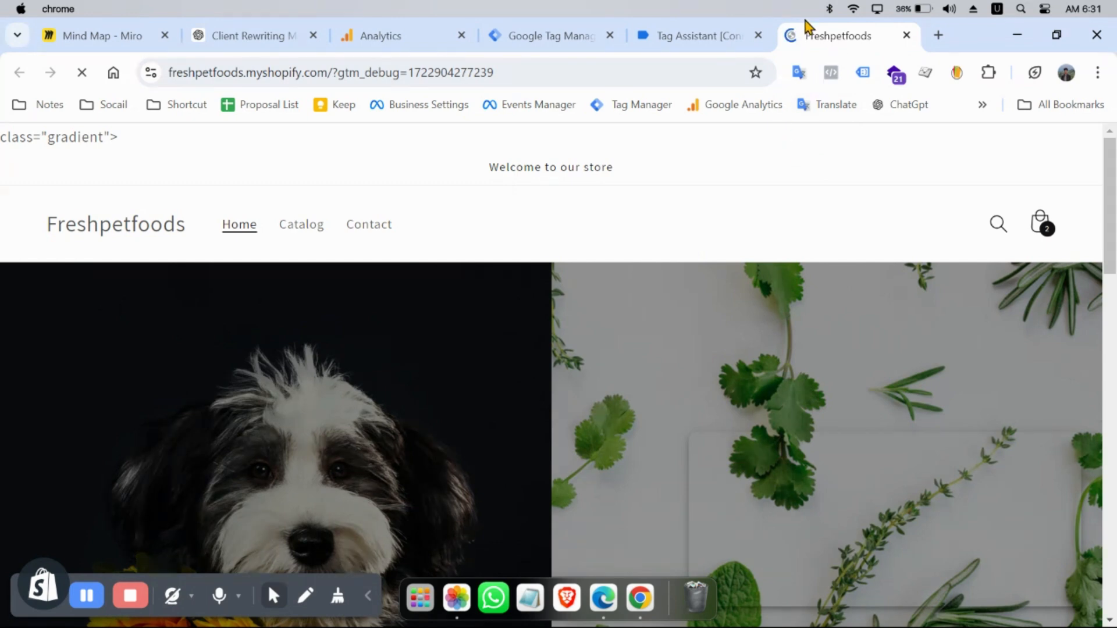
{"action": "left_click", "coordinate": [703, 35]}
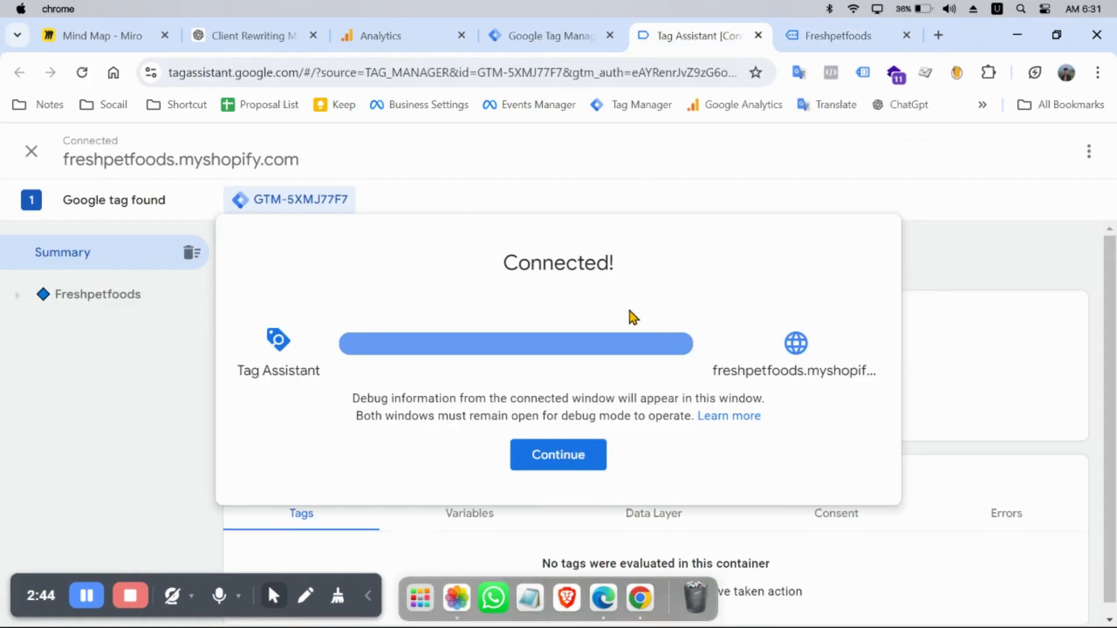
{"action": "left_click", "coordinate": [563, 455]}
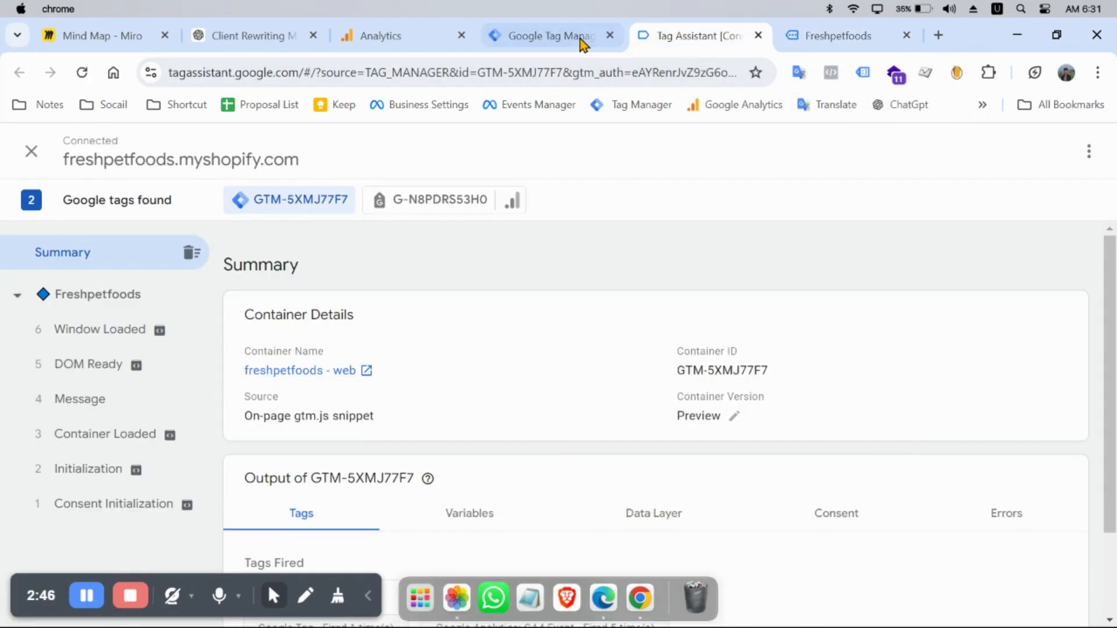
Open the Brake Kit product page in the connected Freshpetfoods store
{"action": "left_click", "coordinate": [852, 37]}
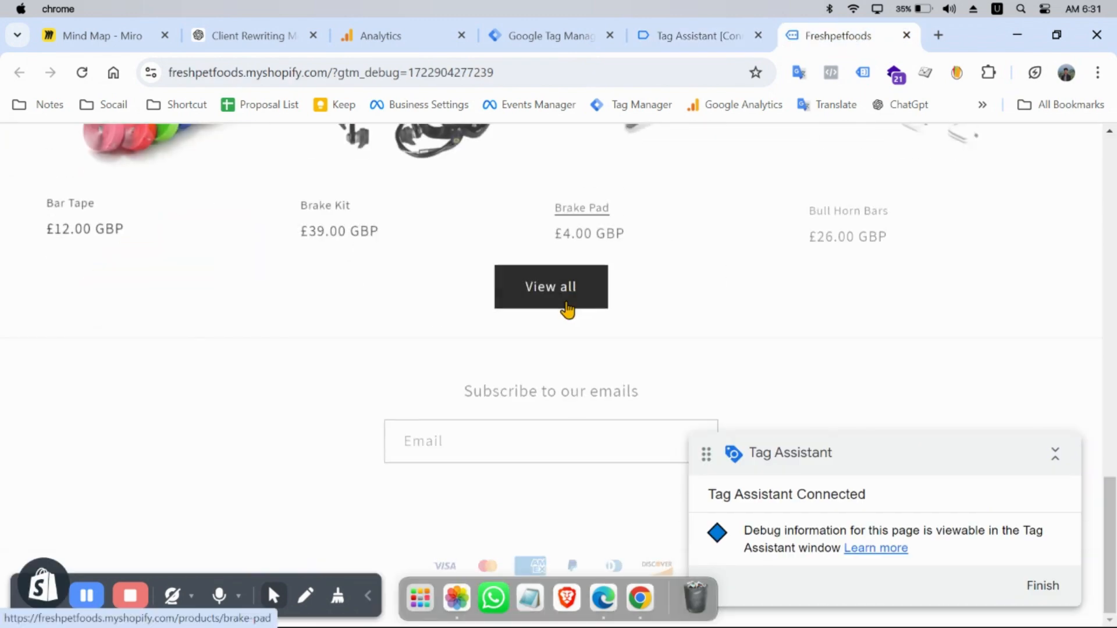
{"action": "left_click", "coordinate": [376, 182]}
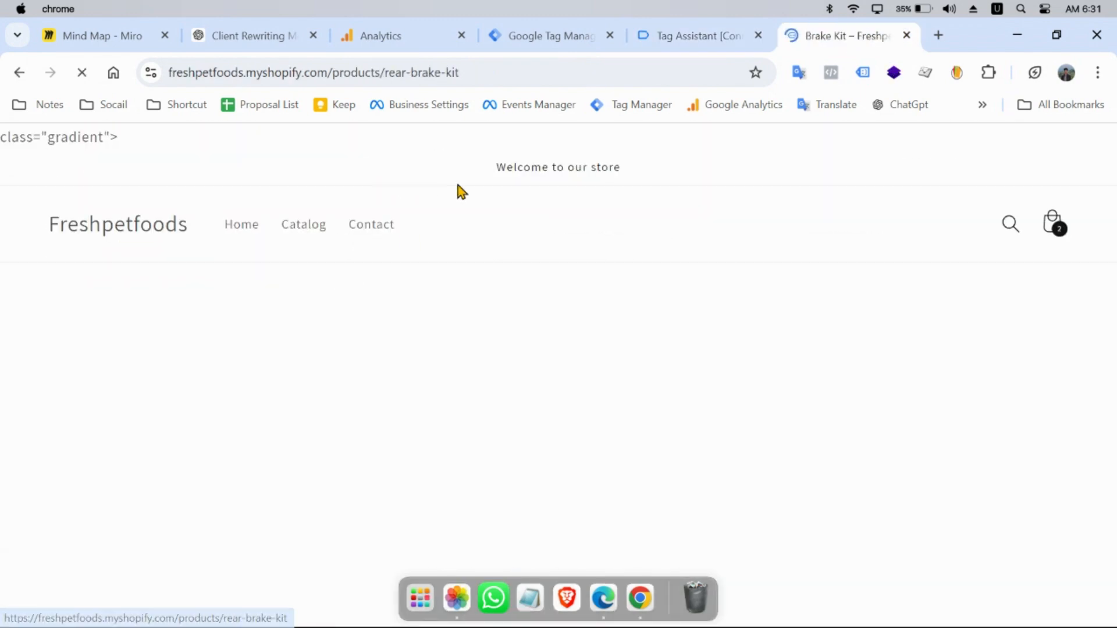
{"action": "scroll", "coordinate": [832, 439], "scroll_direction": "down", "scroll_amount": 5}
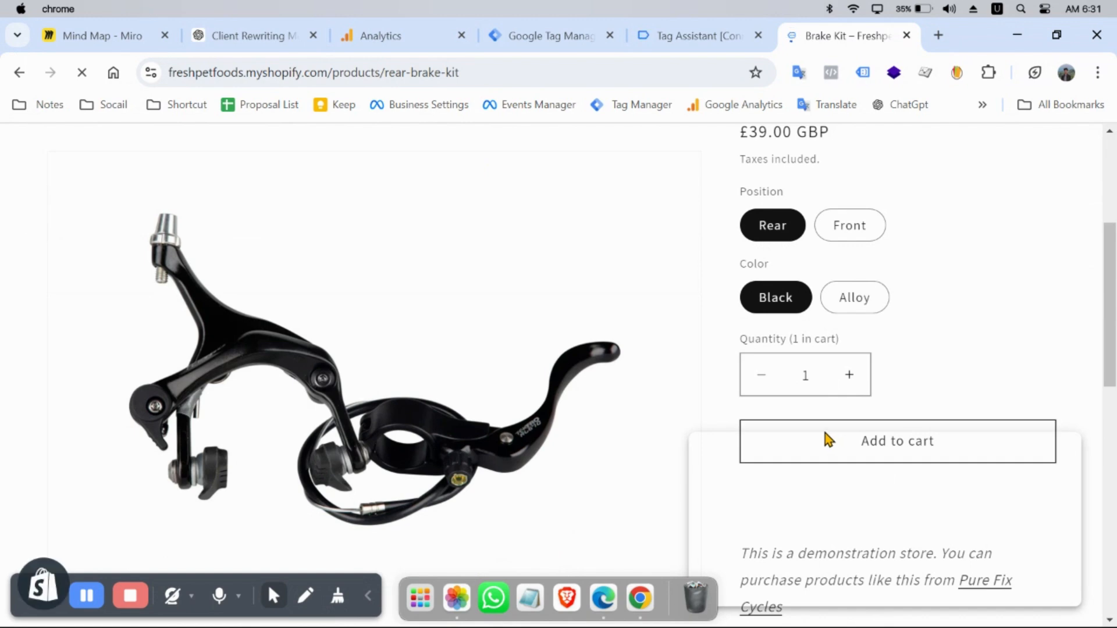
Inspect the view_item event in Tag Assistant and read through its Data Layer values
{"action": "left_click", "coordinate": [738, 36]}
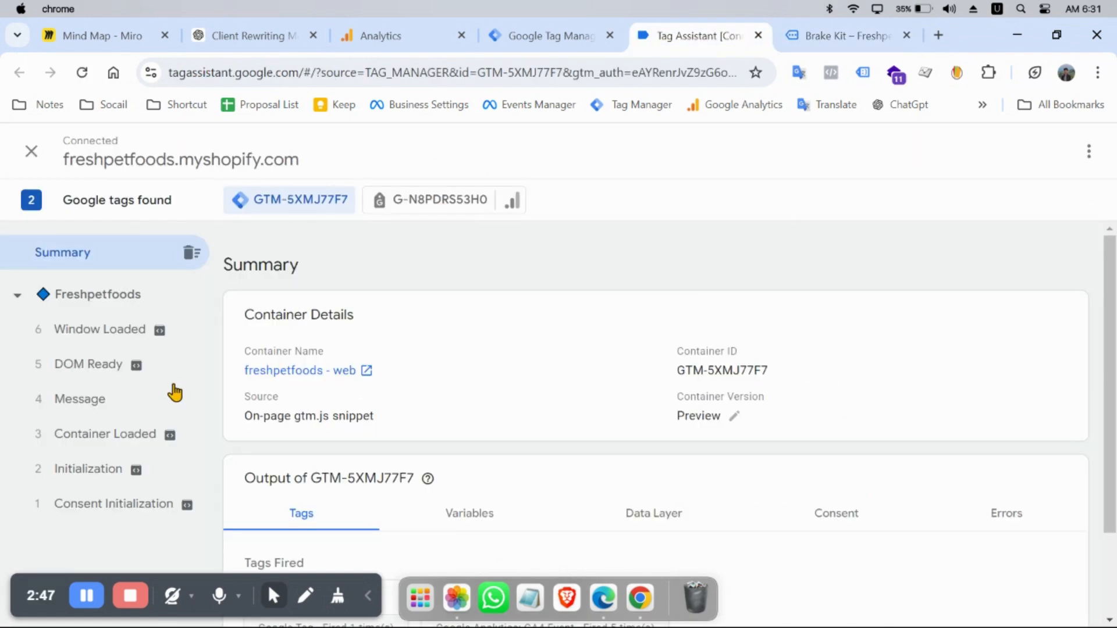
{"action": "left_click", "coordinate": [117, 401]}
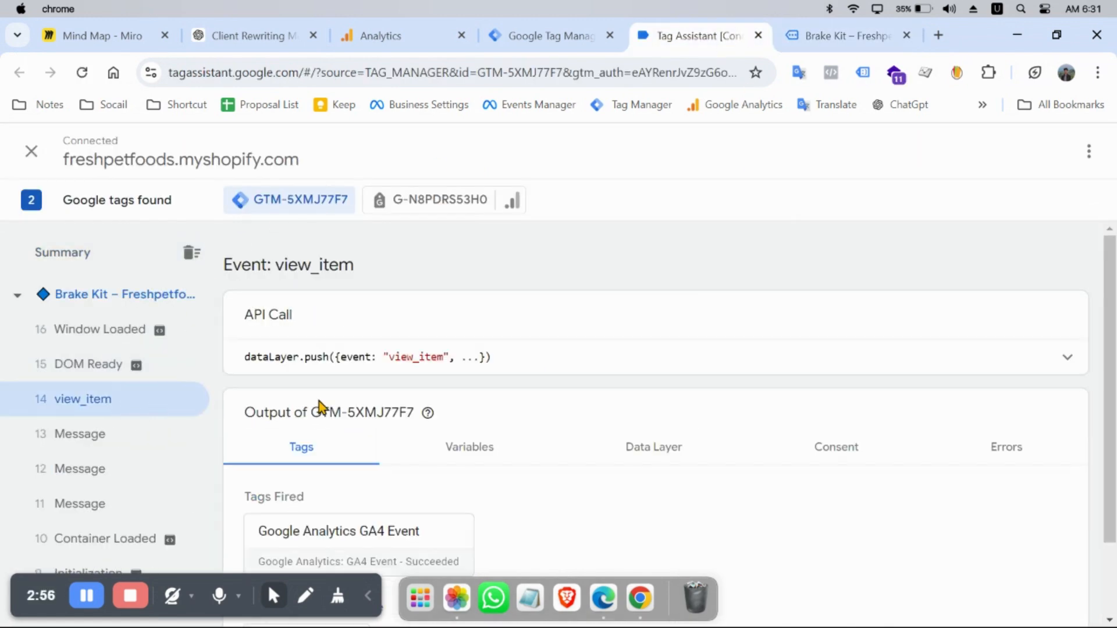
{"action": "left_click", "coordinate": [703, 455]}
{"action": "scroll", "coordinate": [665, 443], "scroll_direction": "down", "scroll_amount": 5}
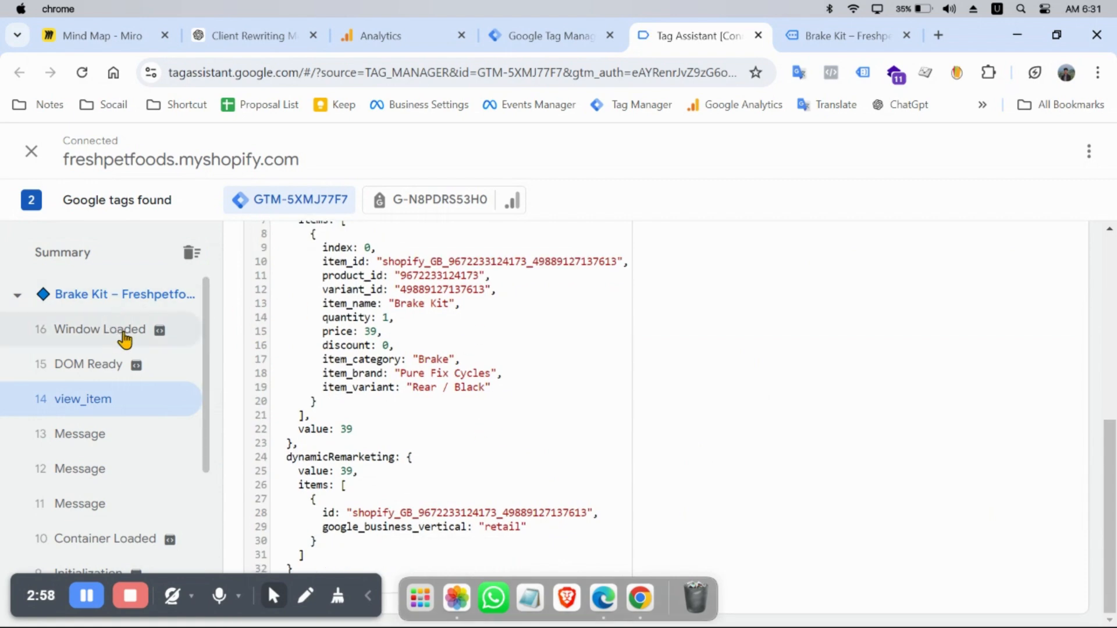
Check Google Analytics DebugView for incoming events from the store
{"action": "left_click", "coordinate": [366, 36]}
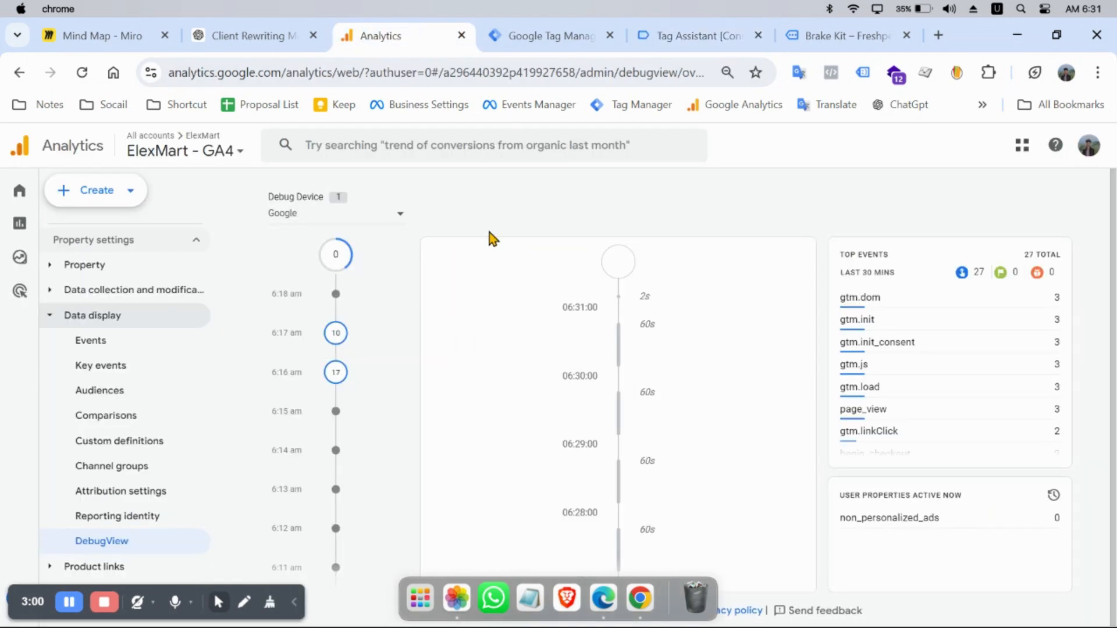
{"action": "left_click", "coordinate": [550, 36]}
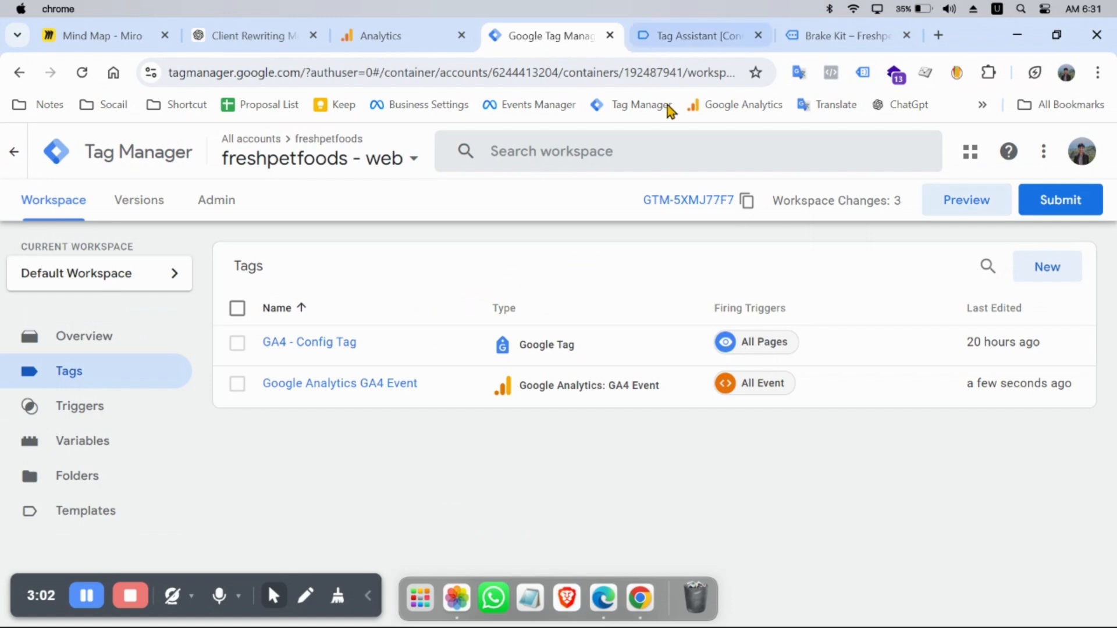
{"action": "left_click", "coordinate": [848, 32]}
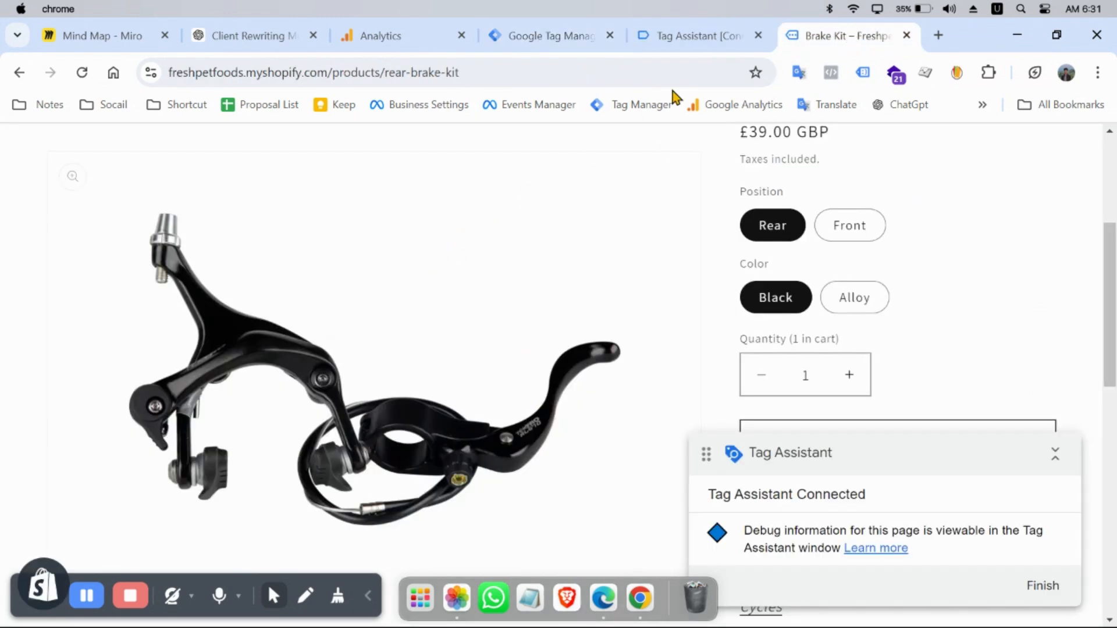
Examine the opening lines of the view_item Data Layer in Tag Assistant, from the event name to the ecommerce object
{"action": "left_click", "coordinate": [718, 36]}
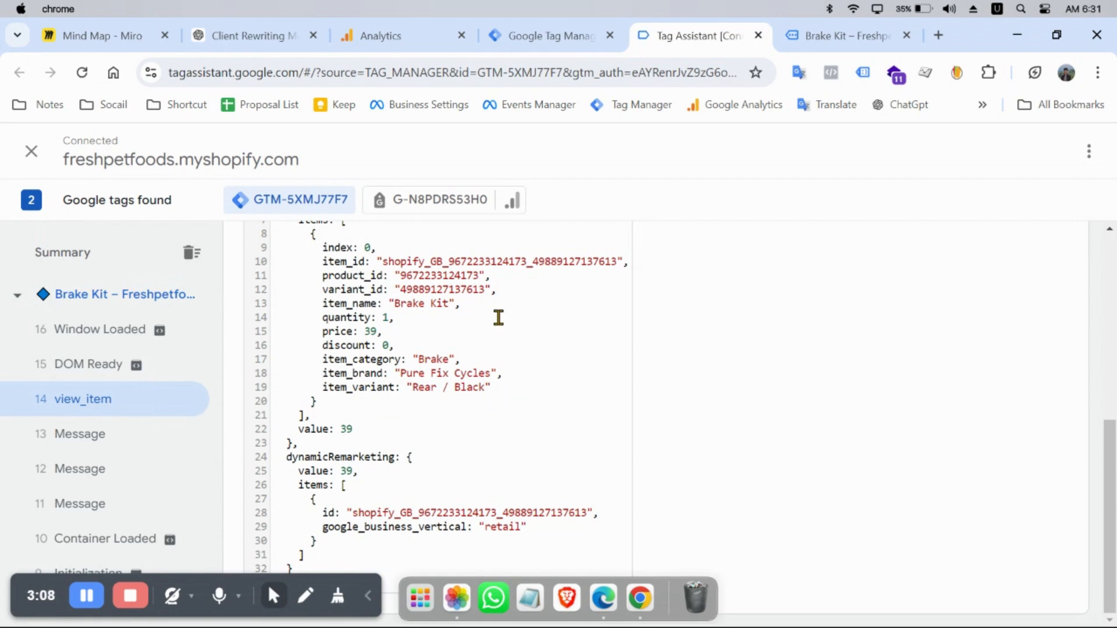
{"action": "scroll", "coordinate": [499, 317], "scroll_direction": "up", "scroll_amount": 5}
{"action": "left_click_drag", "start_coordinate": [286, 412], "coordinate": [329, 448]}
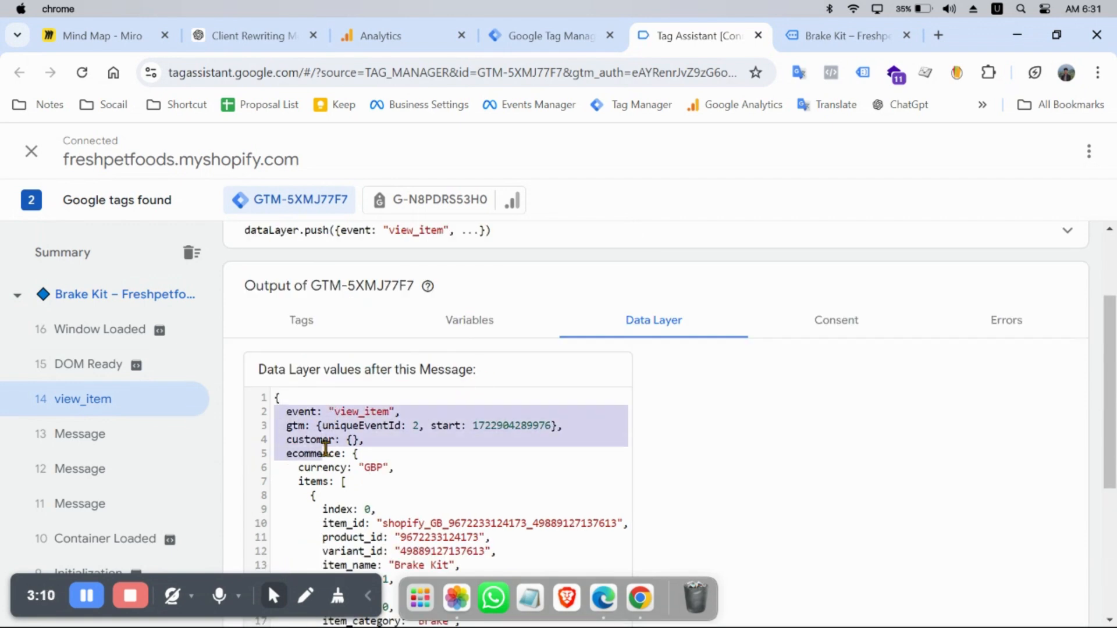
Read through the currency and item details in the view_item Data Layer
{"action": "left_click", "coordinate": [269, 425]}
{"action": "scroll", "coordinate": [153, 377], "scroll_direction": "down", "scroll_amount": 5}
{"action": "scroll", "coordinate": [153, 377], "scroll_direction": "up", "scroll_amount": 3}
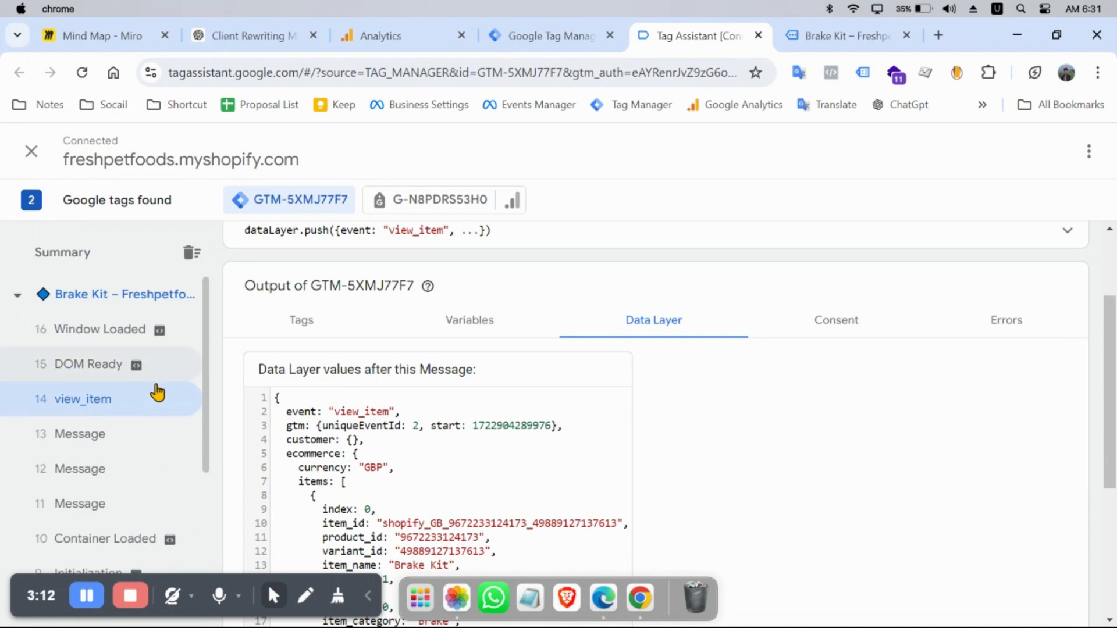
Add one Rear, Black Brake Kit to the cart on the store's product page and proceed to checkout
{"action": "left_click", "coordinate": [843, 51]}
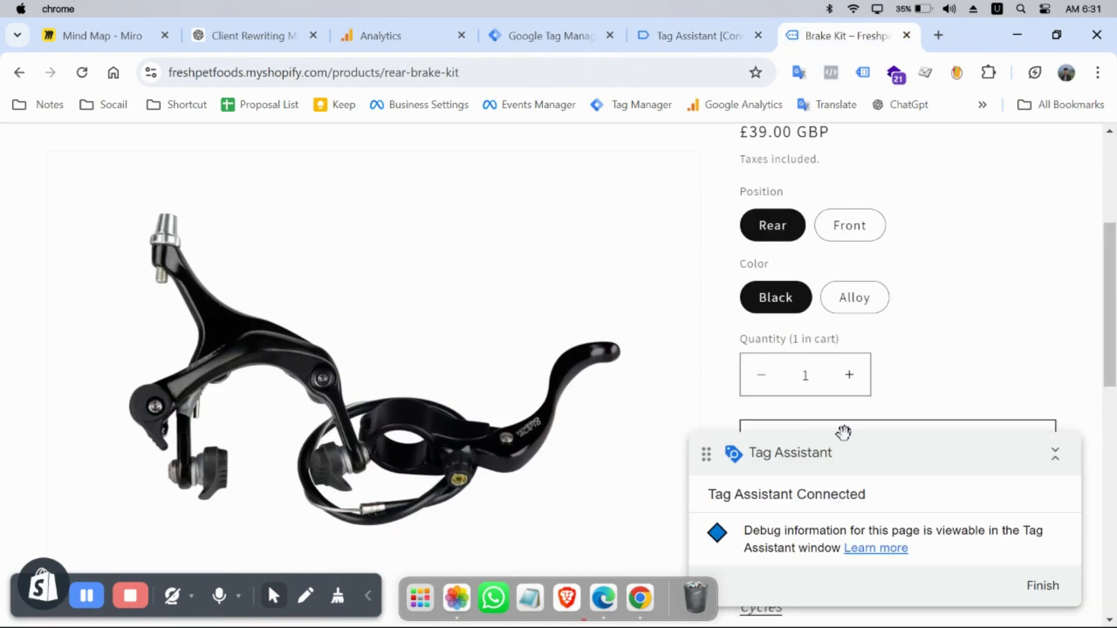
{"action": "left_click_drag", "start_coordinate": [878, 436], "coordinate": [843, 529]}
{"action": "left_click", "coordinate": [868, 445]}
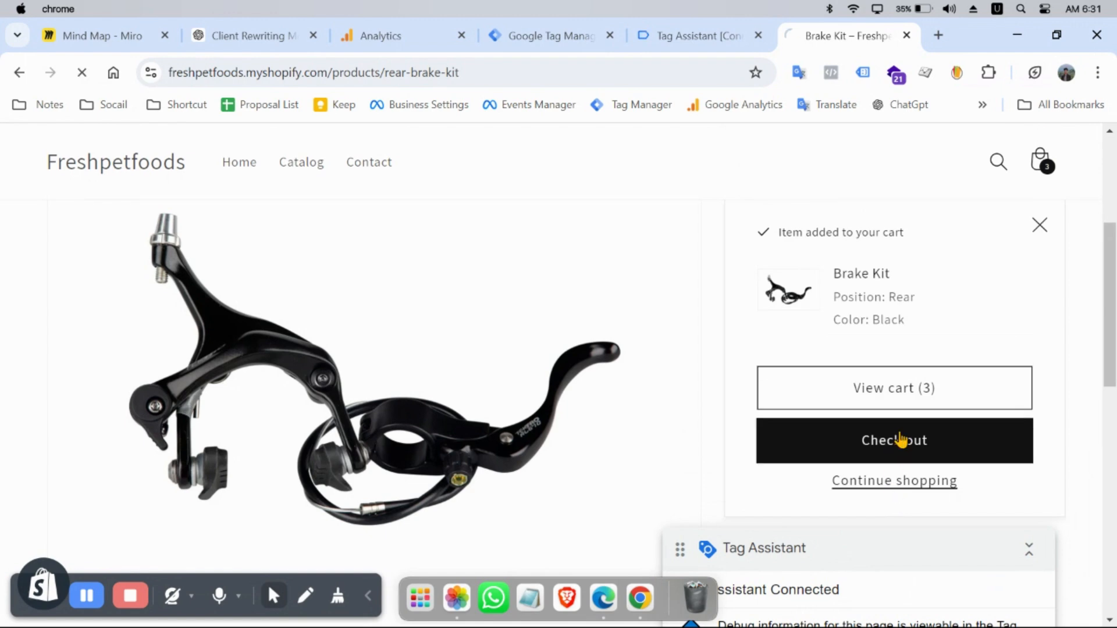
{"action": "left_click", "coordinate": [900, 440]}
Inspect the view_item event in Google Analytics DebugView, checking its value parameter and the Brake Kit item details
{"action": "left_click", "coordinate": [386, 37]}
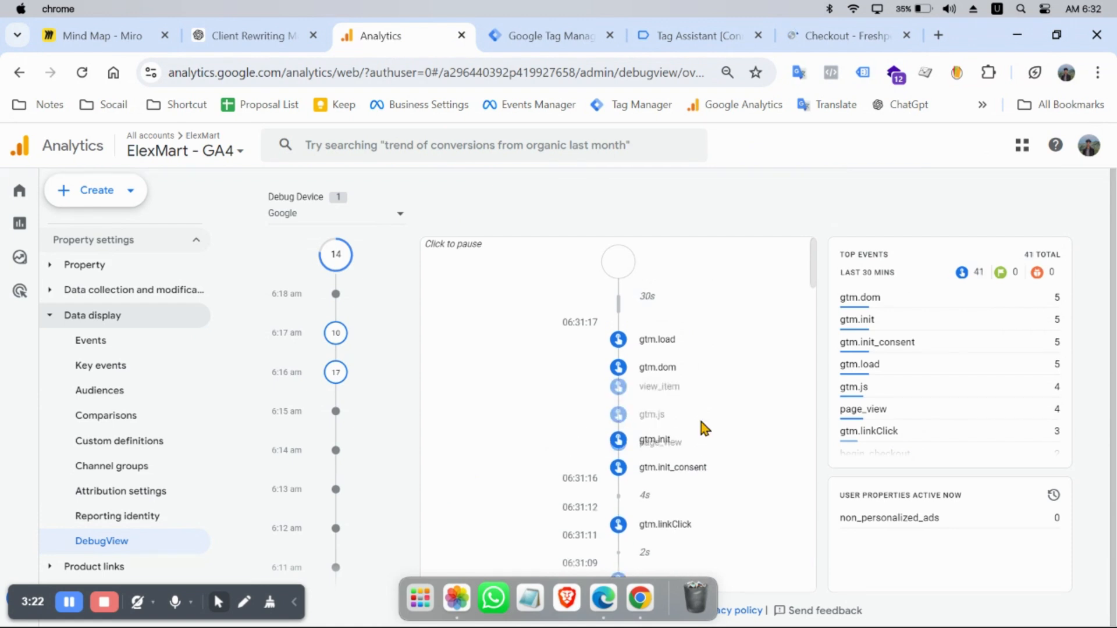
{"action": "left_click", "coordinate": [660, 404]}
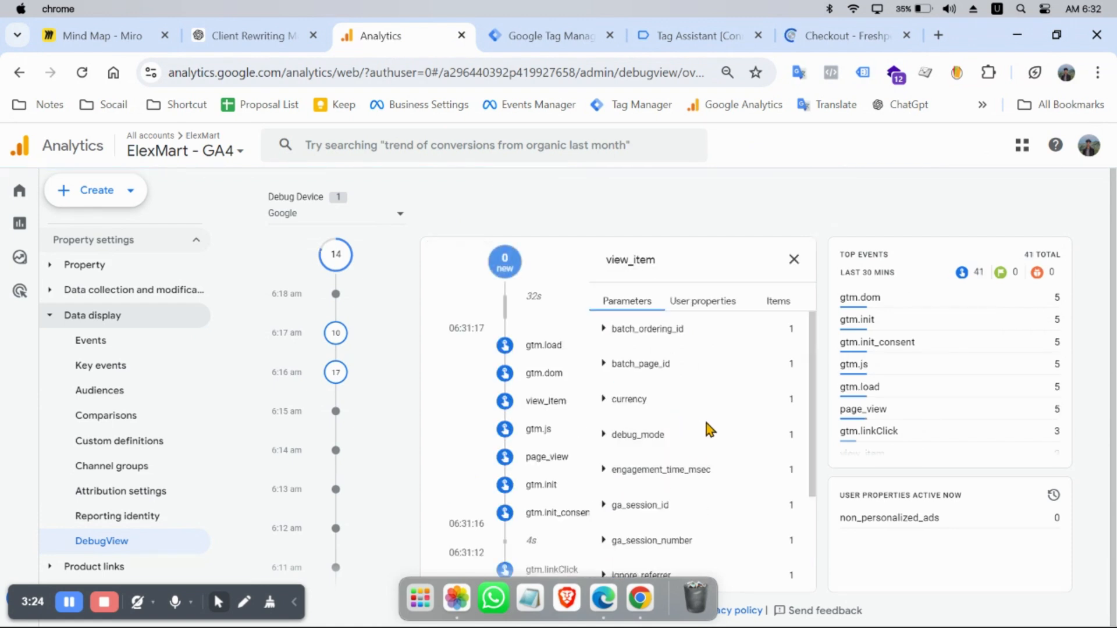
{"action": "scroll", "coordinate": [709, 431], "scroll_direction": "down", "scroll_amount": 3}
{"action": "left_click", "coordinate": [617, 570]}
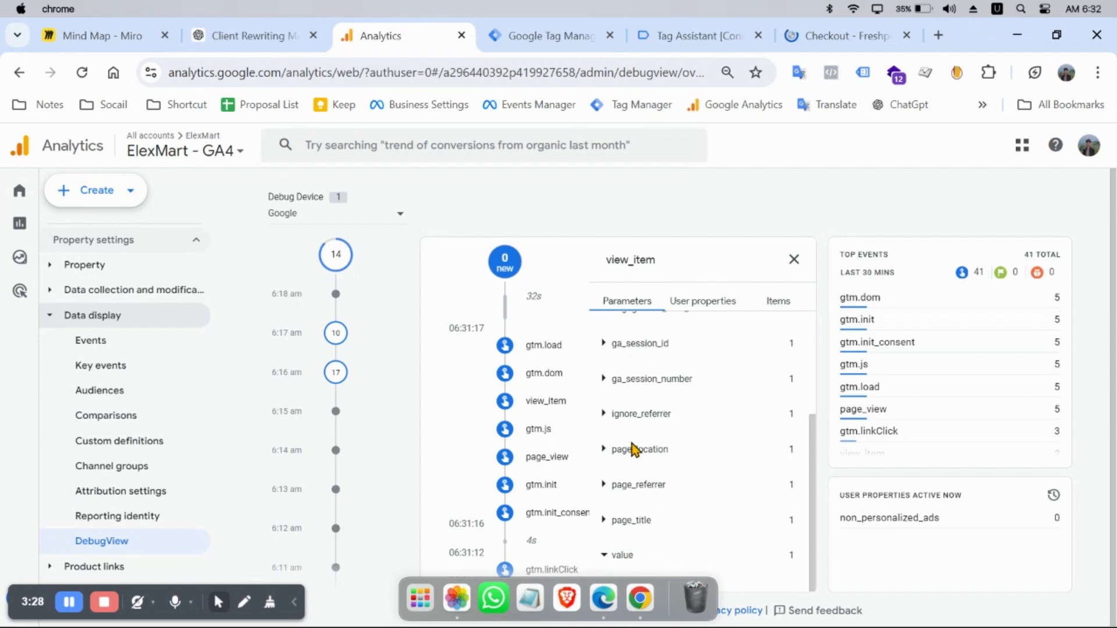
{"action": "scroll", "coordinate": [635, 439], "scroll_direction": "up", "scroll_amount": 3}
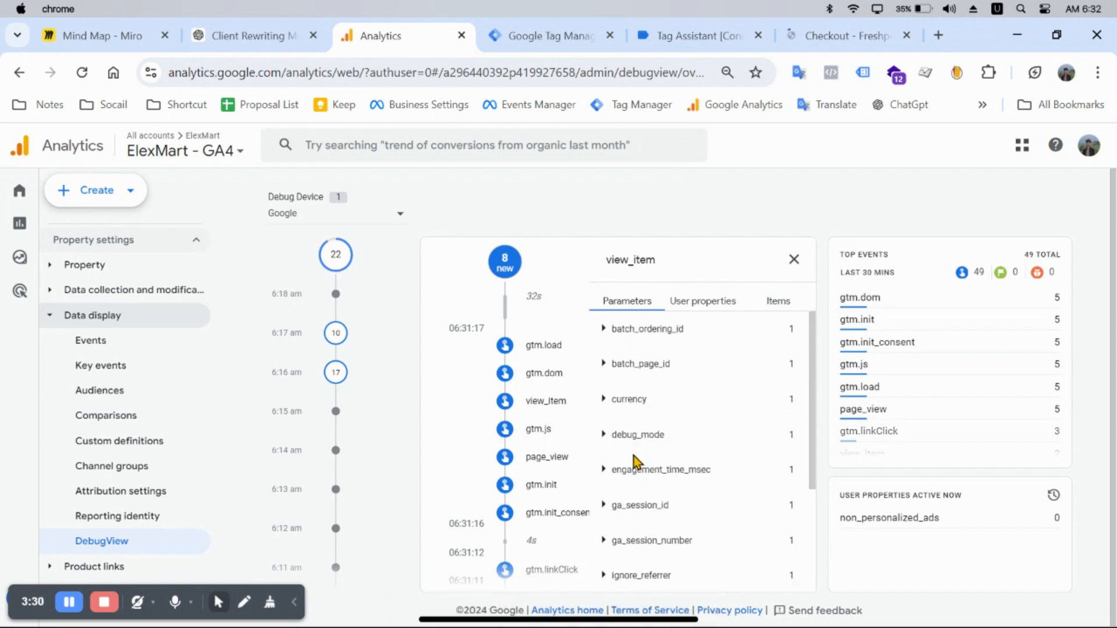
{"action": "left_click", "coordinate": [754, 304]}
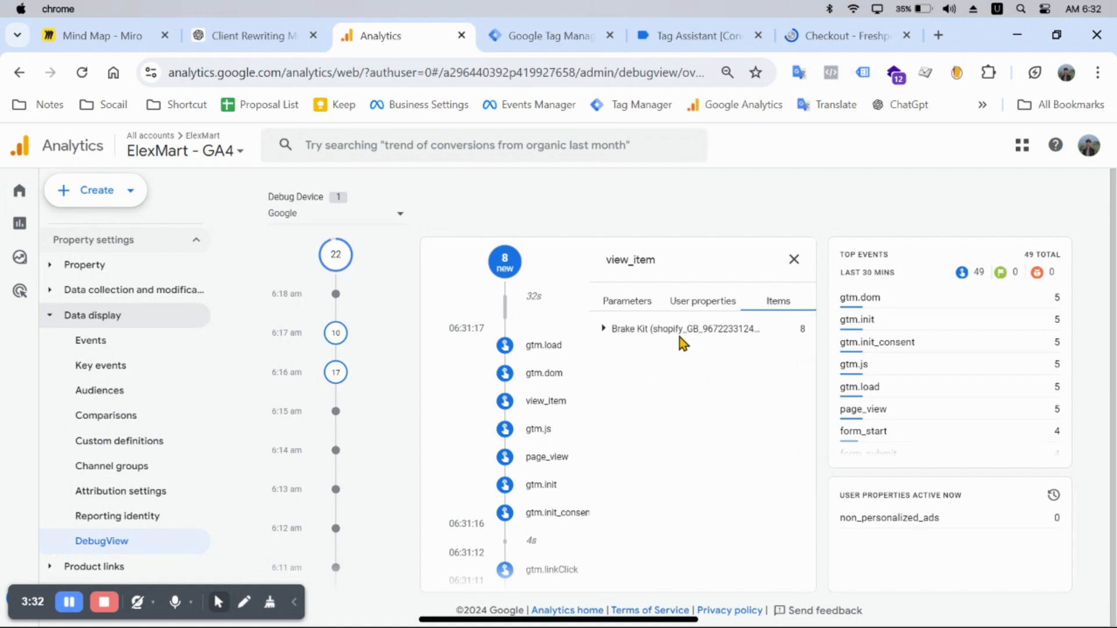
{"action": "left_click", "coordinate": [695, 326]}
{"action": "left_click", "coordinate": [797, 262]}
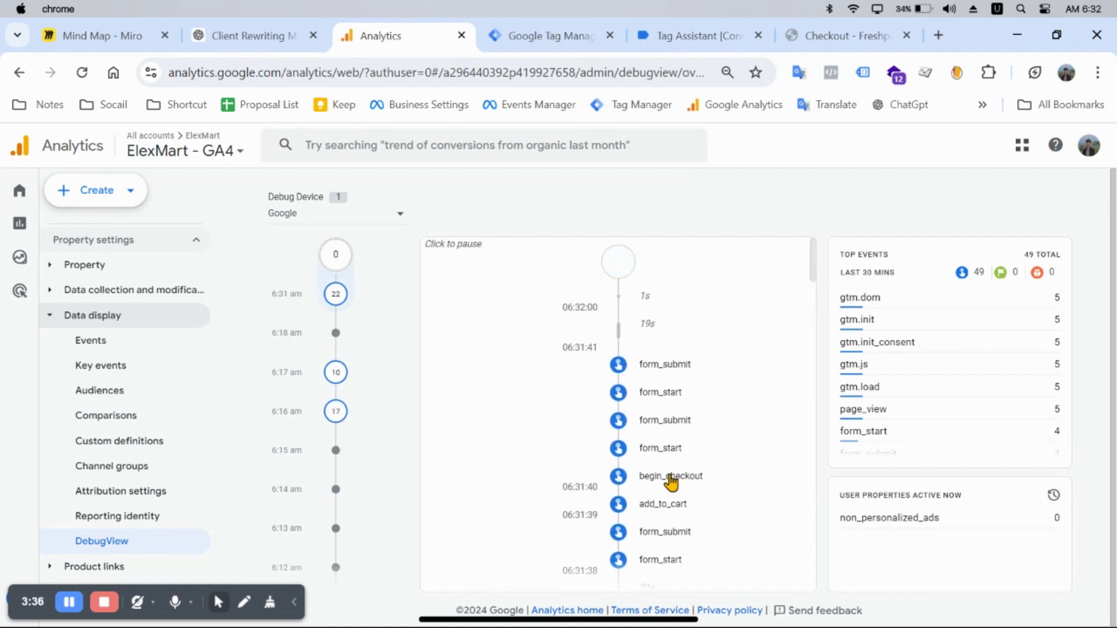
Inspect the add_to_cart event in DebugView, checking its parameters, including currency, and its items
{"action": "left_click", "coordinate": [666, 504]}
{"action": "scroll", "coordinate": [666, 504], "scroll_direction": "down", "scroll_amount": 4}
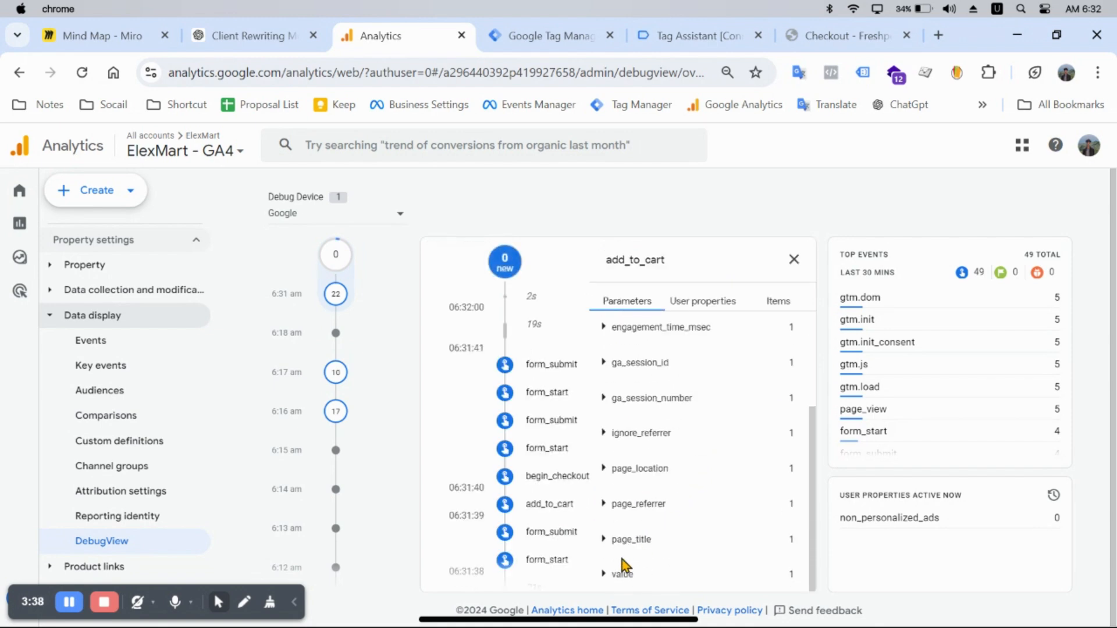
{"action": "scroll", "coordinate": [656, 378], "scroll_direction": "up", "scroll_amount": 4}
{"action": "left_click", "coordinate": [669, 397]}
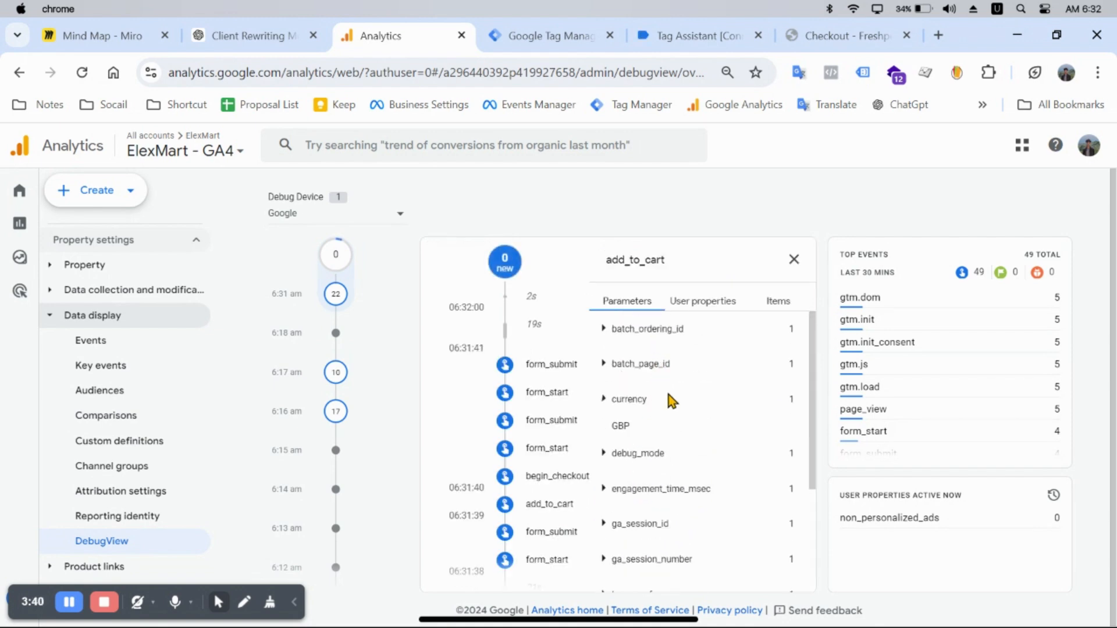
{"action": "left_click", "coordinate": [758, 305]}
{"action": "left_click", "coordinate": [794, 259]}
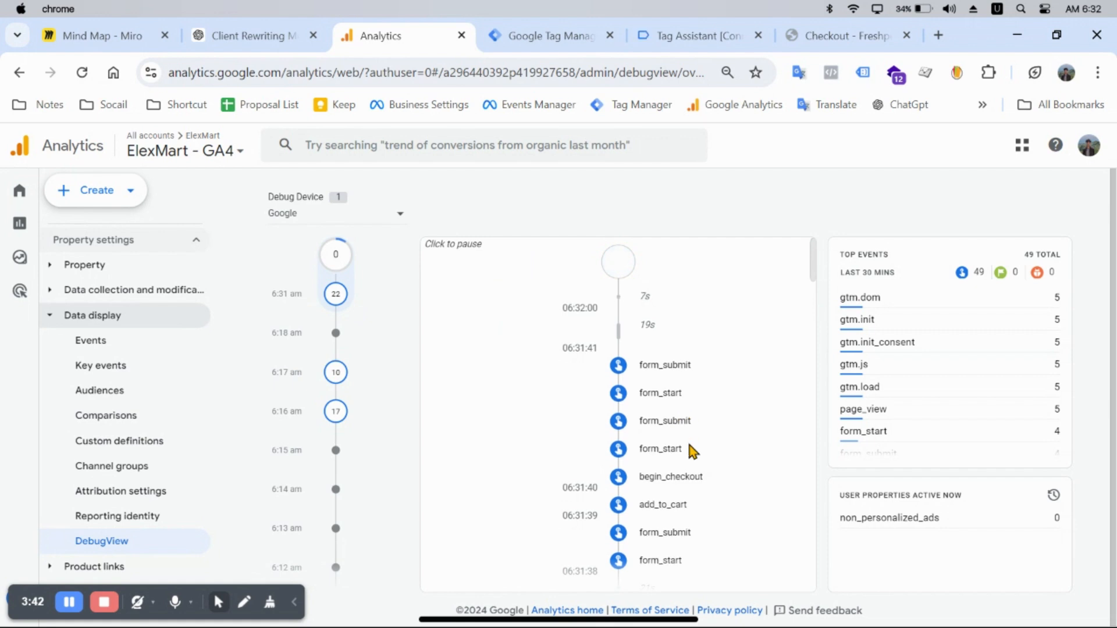
Inspect the begin_checkout event in DebugView, checking its value and currency parameters and the Brake Pad item details
{"action": "left_click", "coordinate": [671, 476]}
{"action": "scroll", "coordinate": [679, 479], "scroll_direction": "down", "scroll_amount": 4}
{"action": "left_click", "coordinate": [628, 569]}
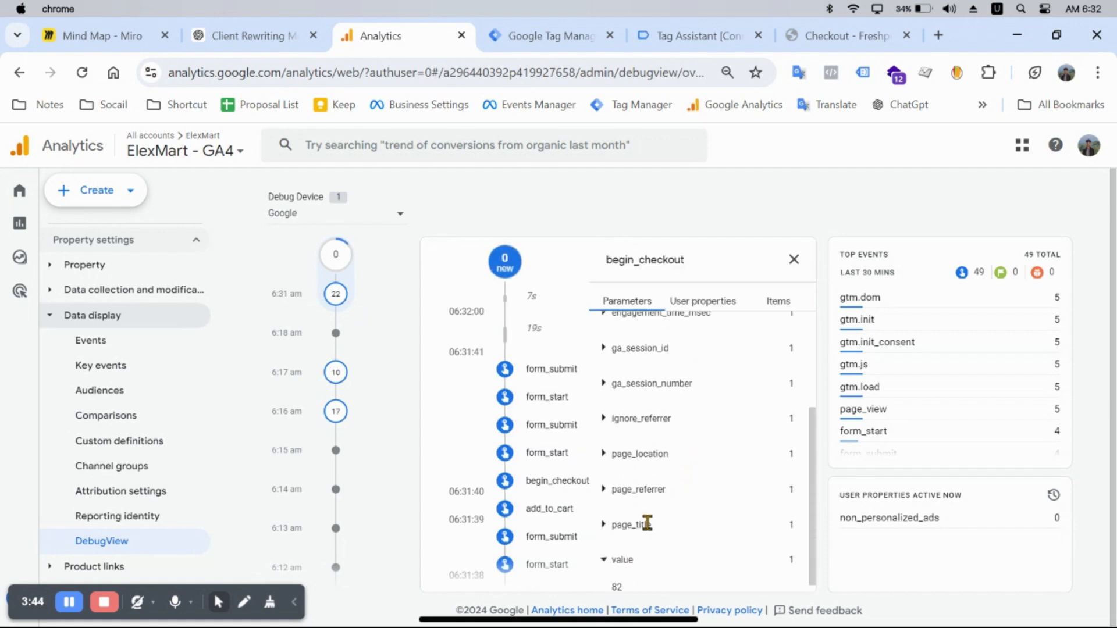
{"action": "scroll", "coordinate": [666, 491], "scroll_direction": "up", "scroll_amount": 3}
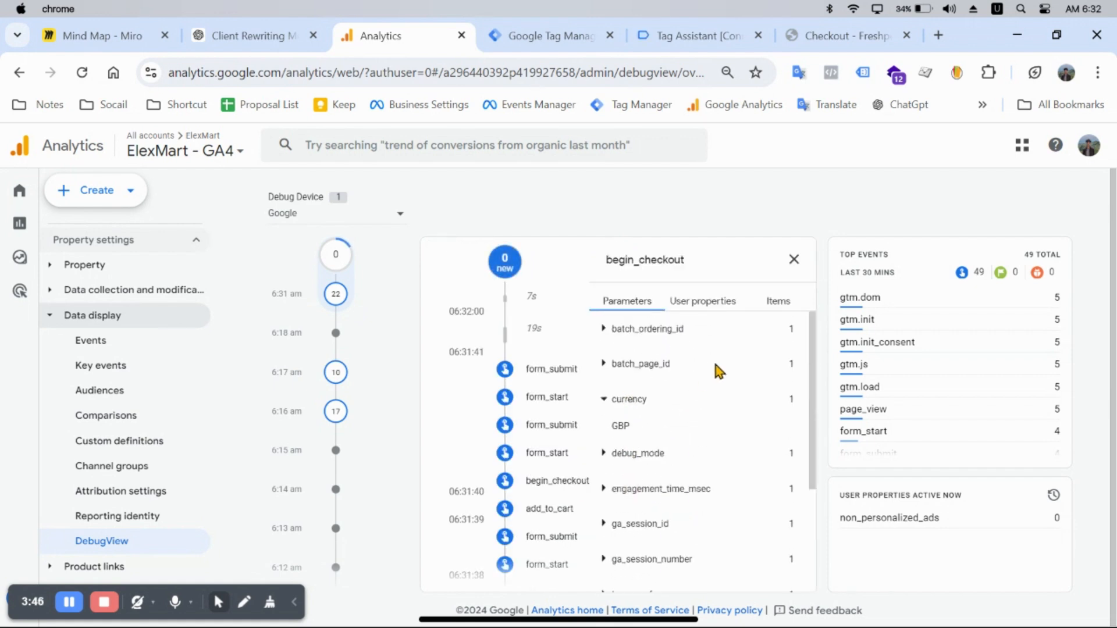
{"action": "left_click", "coordinate": [776, 301]}
{"action": "left_click", "coordinate": [691, 363]}
{"action": "left_click", "coordinate": [684, 319]}
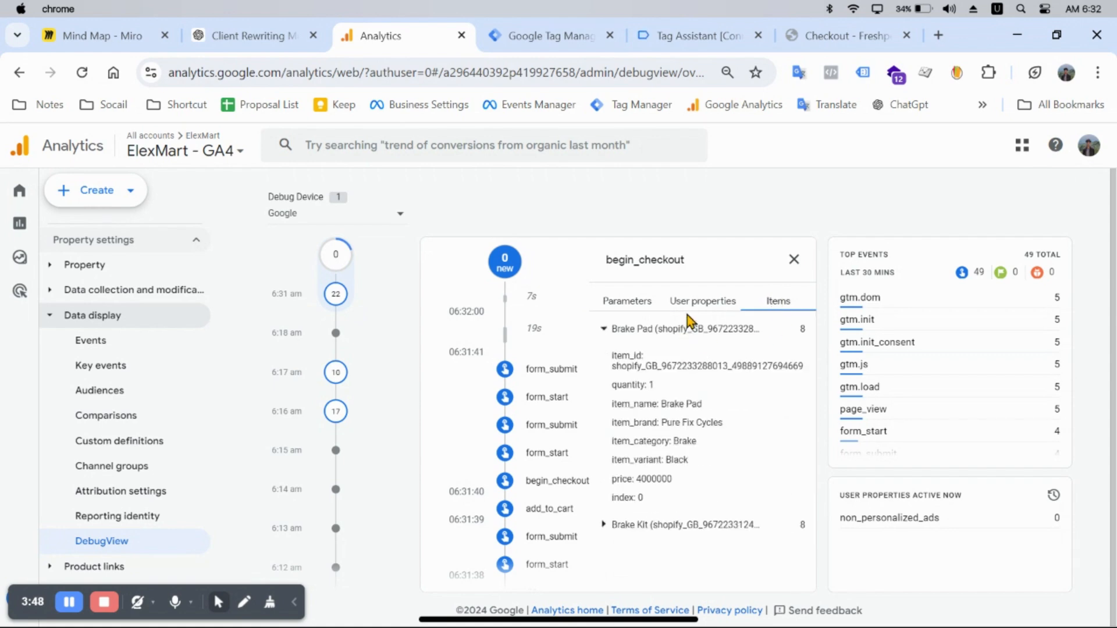
Return to the store's checkout page and fill in the contact e-mail and customer name from saved details
{"action": "left_click", "coordinate": [827, 7]}
{"action": "left_click", "coordinate": [839, 50]}
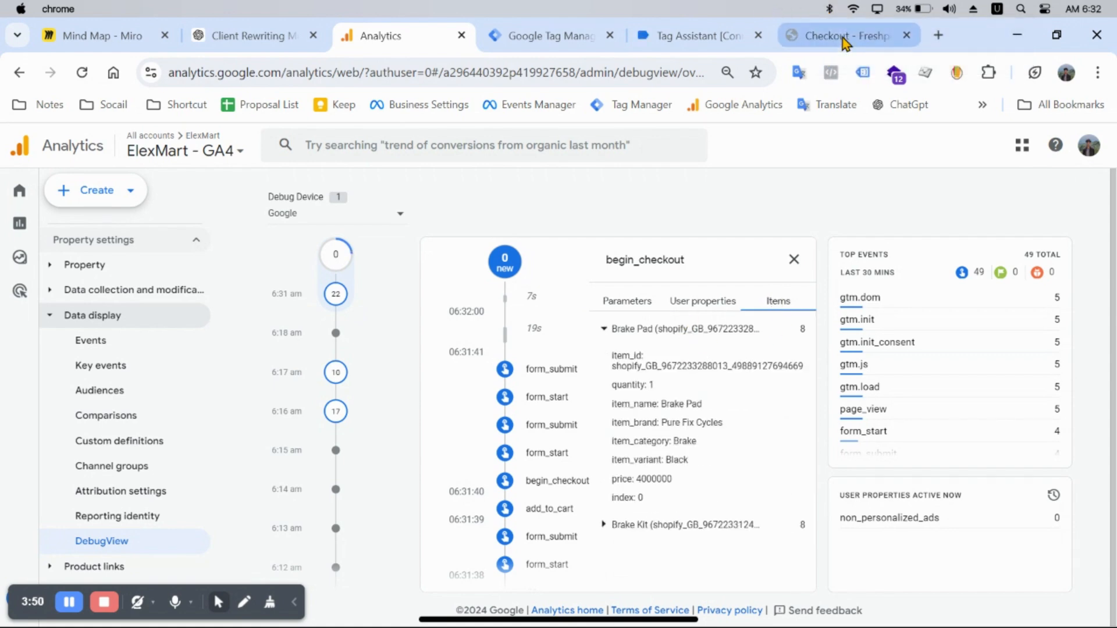
{"action": "left_click", "coordinate": [843, 37]}
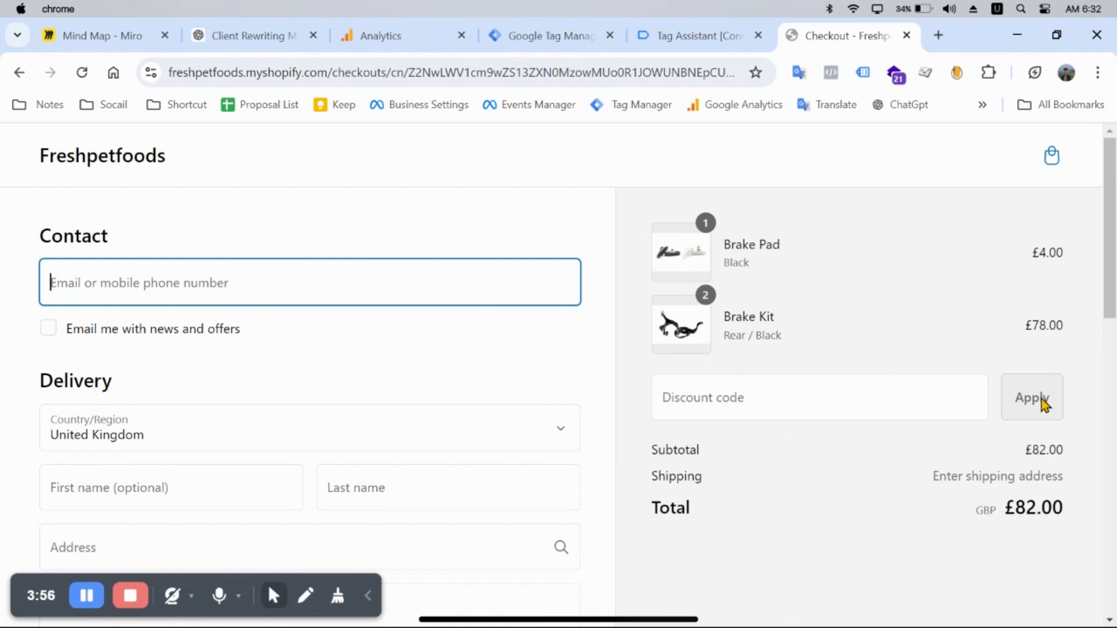
{"action": "scroll", "coordinate": [725, 344], "scroll_direction": "down", "scroll_amount": 5}
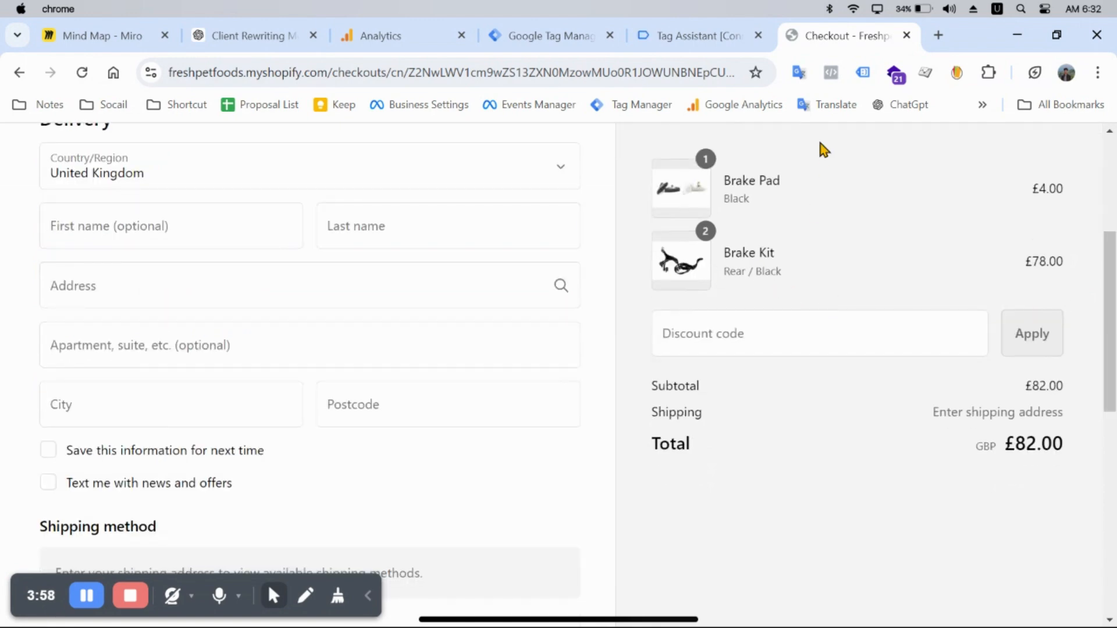
{"action": "scroll", "coordinate": [802, 244], "scroll_direction": "down", "scroll_amount": 2}
{"action": "scroll", "coordinate": [452, 337], "scroll_direction": "up", "scroll_amount": 6}
{"action": "left_click", "coordinate": [250, 300]}
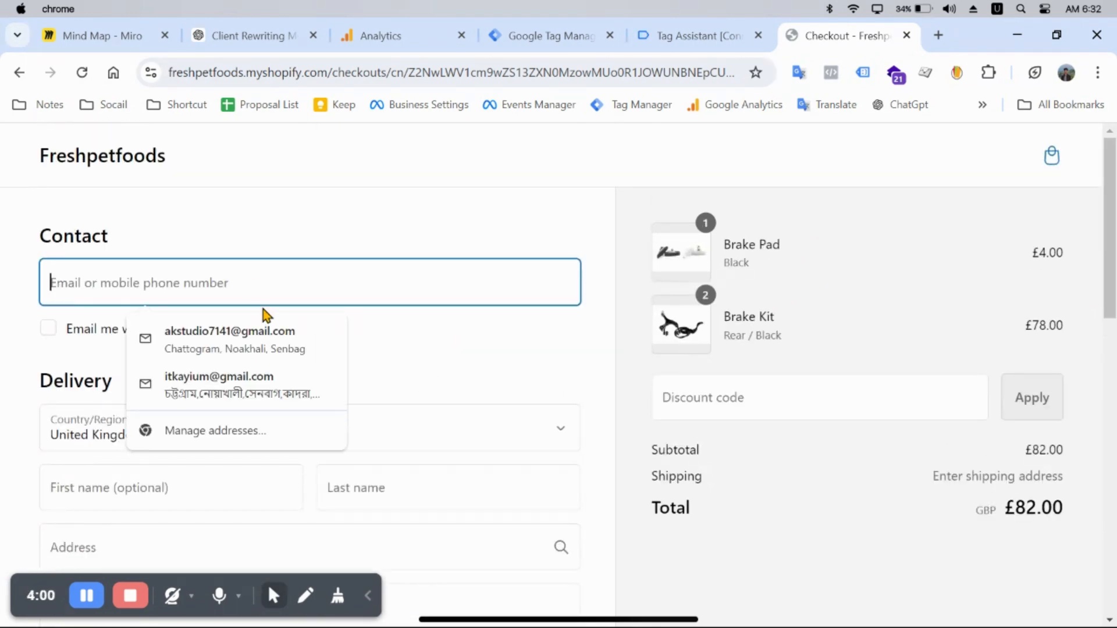
{"action": "left_click", "coordinate": [228, 340]}
{"action": "left_click", "coordinate": [129, 479]}
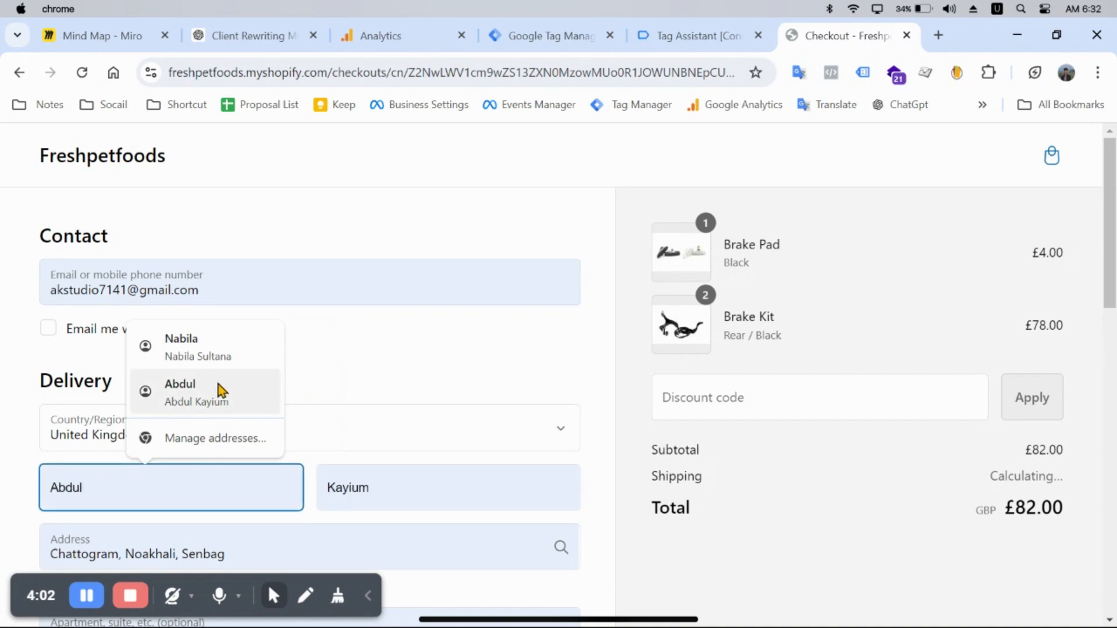
{"action": "left_click", "coordinate": [214, 362]}
Replace the delivery address with a suggested United Kingdom address and enter a postcode
{"action": "scroll", "coordinate": [361, 437], "scroll_direction": "down", "scroll_amount": 5}
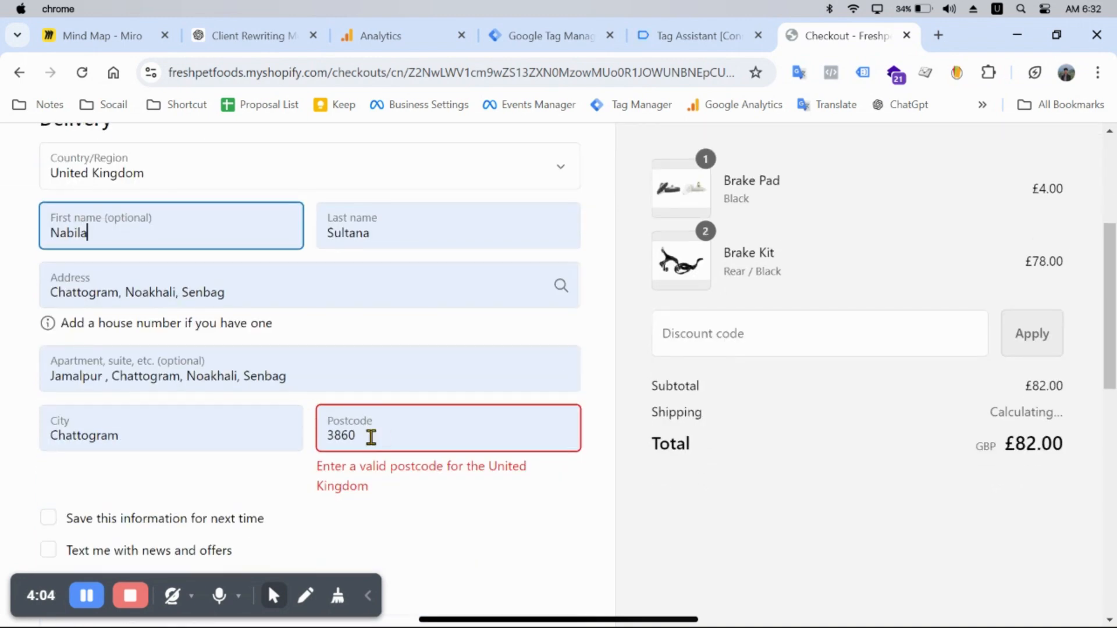
{"action": "triple_click", "coordinate": [336, 295]}
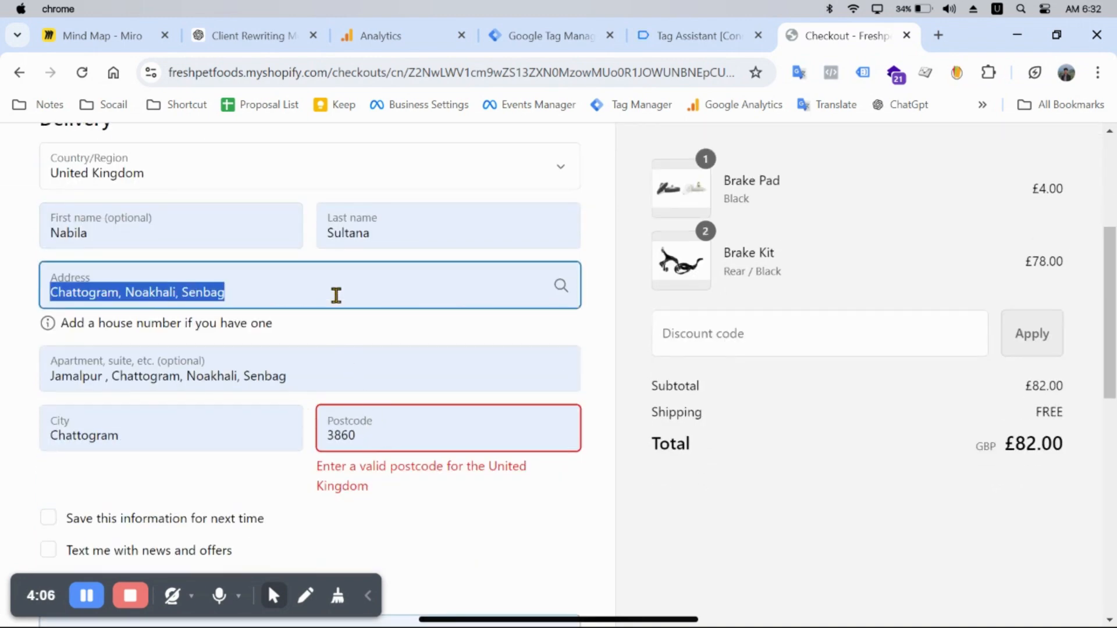
{"action": "key", "text": "BackSpace"}
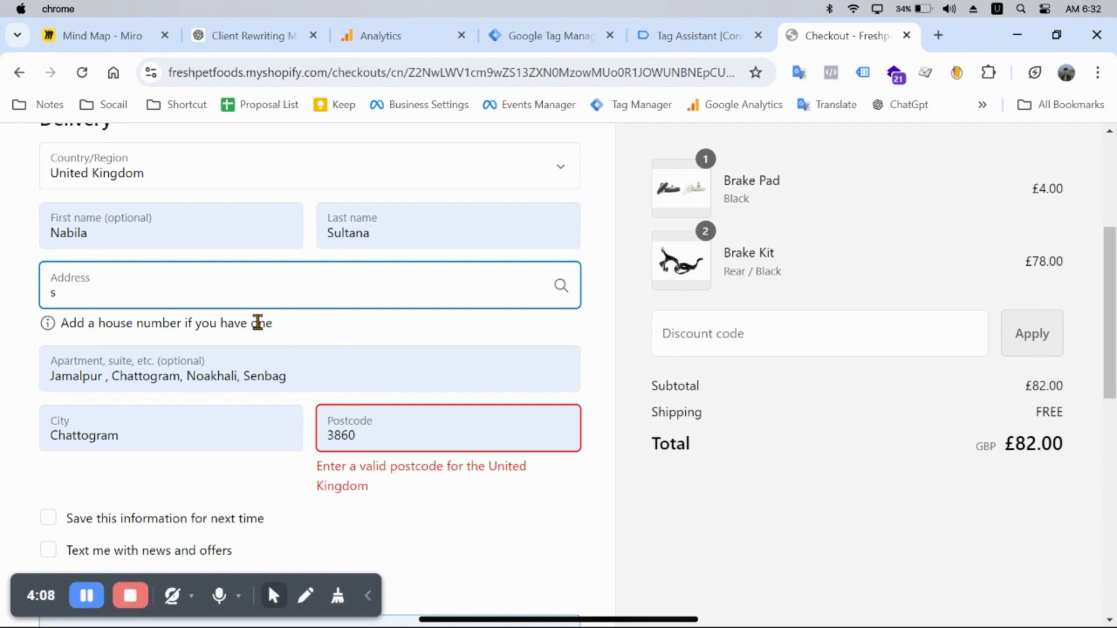
{"action": "left_click", "coordinate": [164, 392]}
{"action": "left_click", "coordinate": [432, 436]}
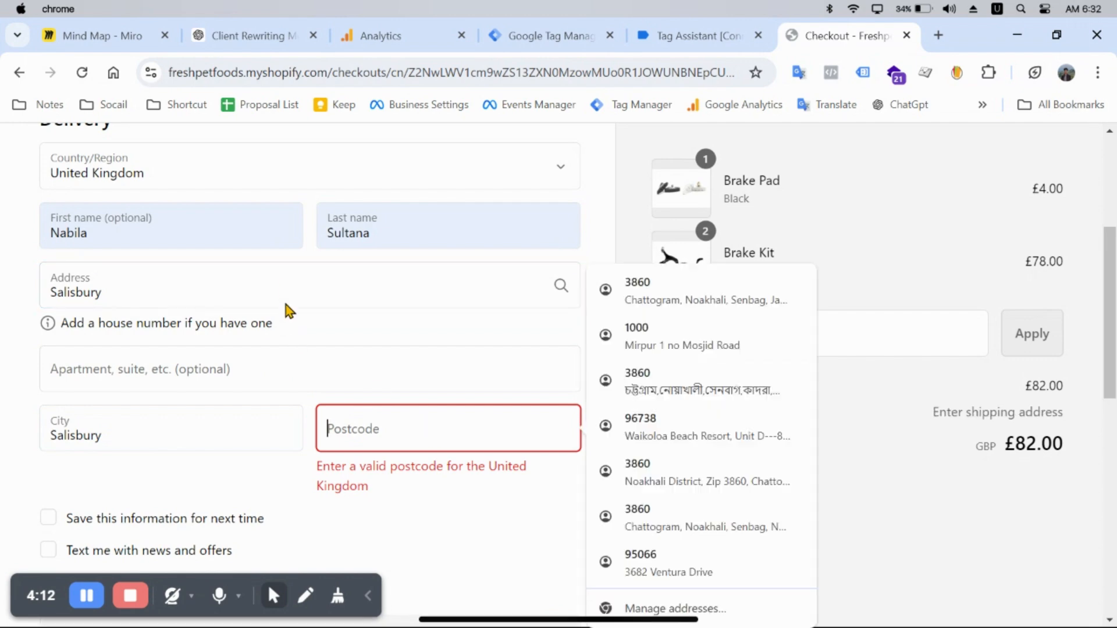
{"action": "left_click", "coordinate": [286, 288]}
{"action": "left_click", "coordinate": [221, 516]}
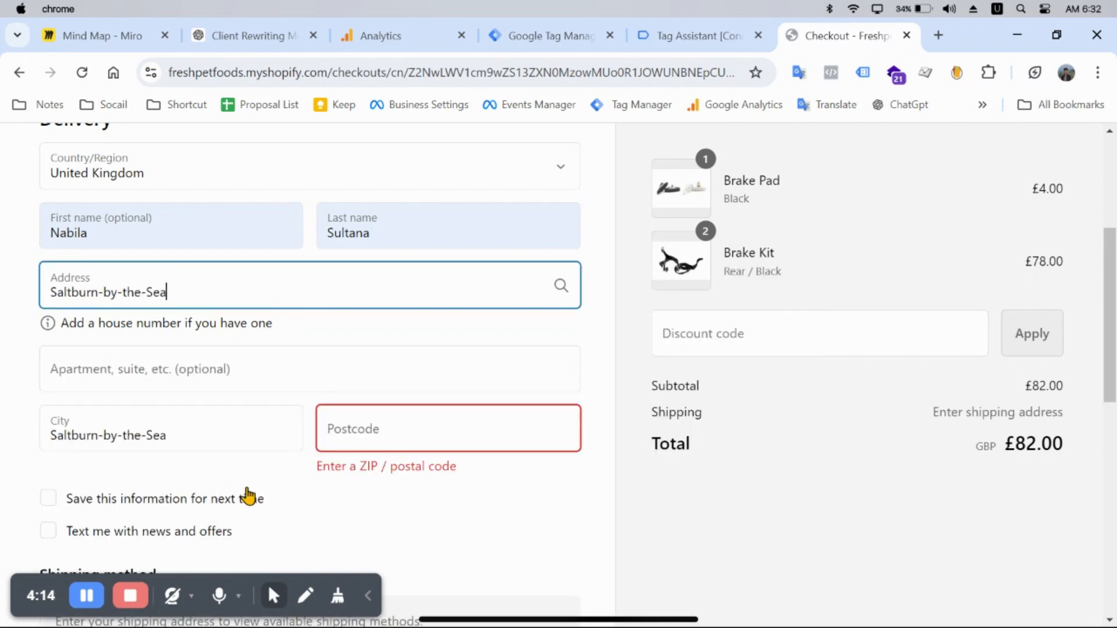
{"action": "left_click", "coordinate": [385, 431]}
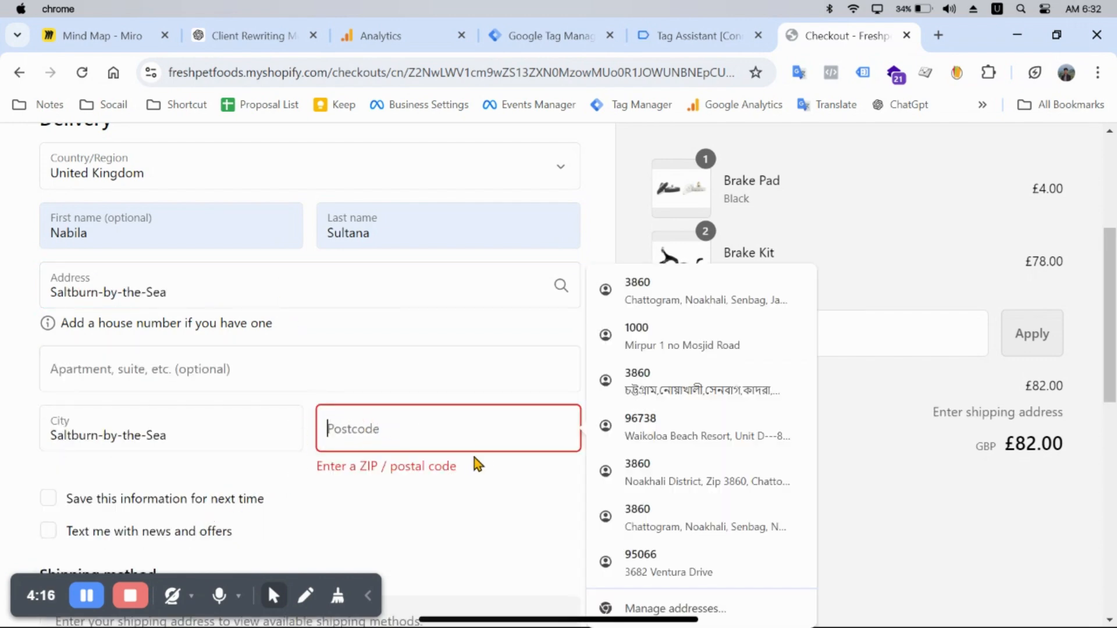
{"action": "type", "text": "32332"}
{"action": "scroll", "coordinate": [447, 471], "scroll_direction": "down", "scroll_amount": 5}
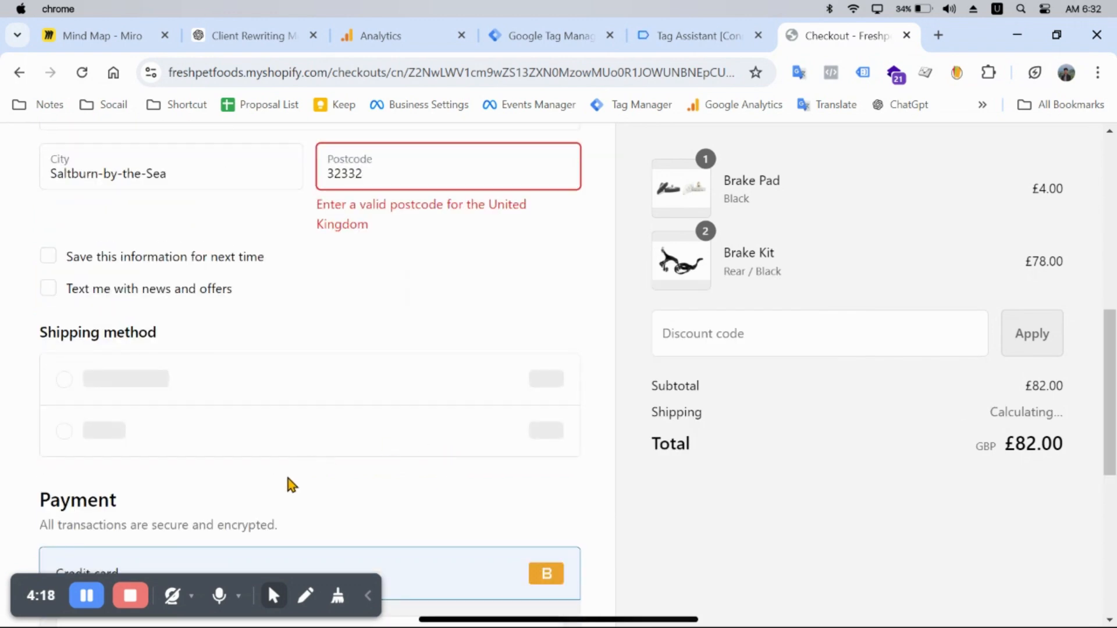
{"action": "double_click", "coordinate": [394, 173]}
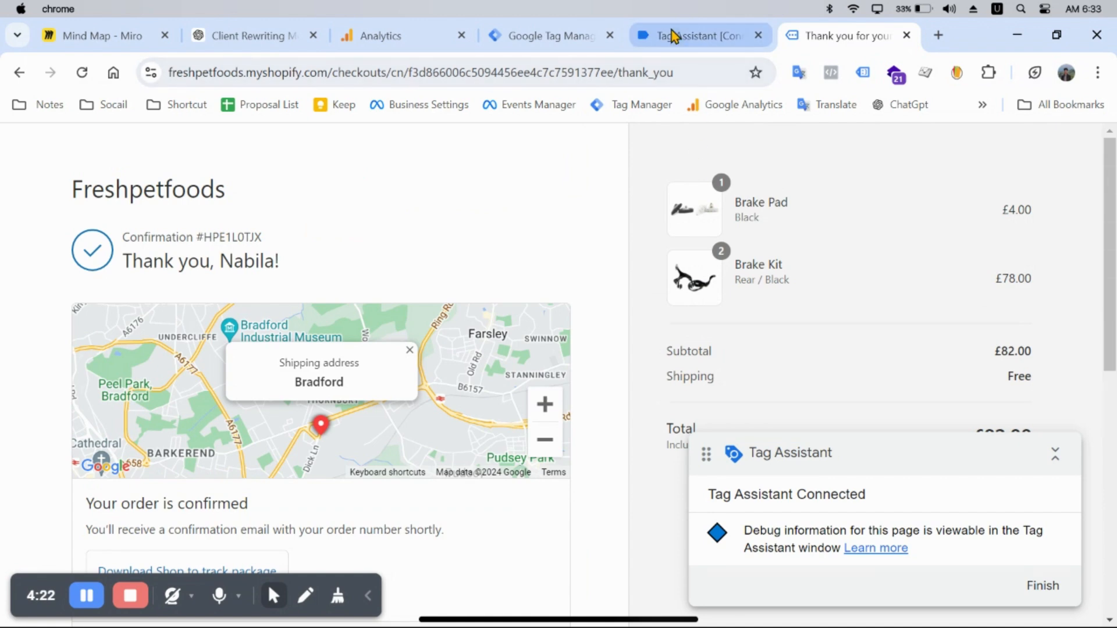
Open the purchase event in Tag Assistant and examine the customer section of its Data Layer
{"action": "left_click", "coordinate": [672, 36]}
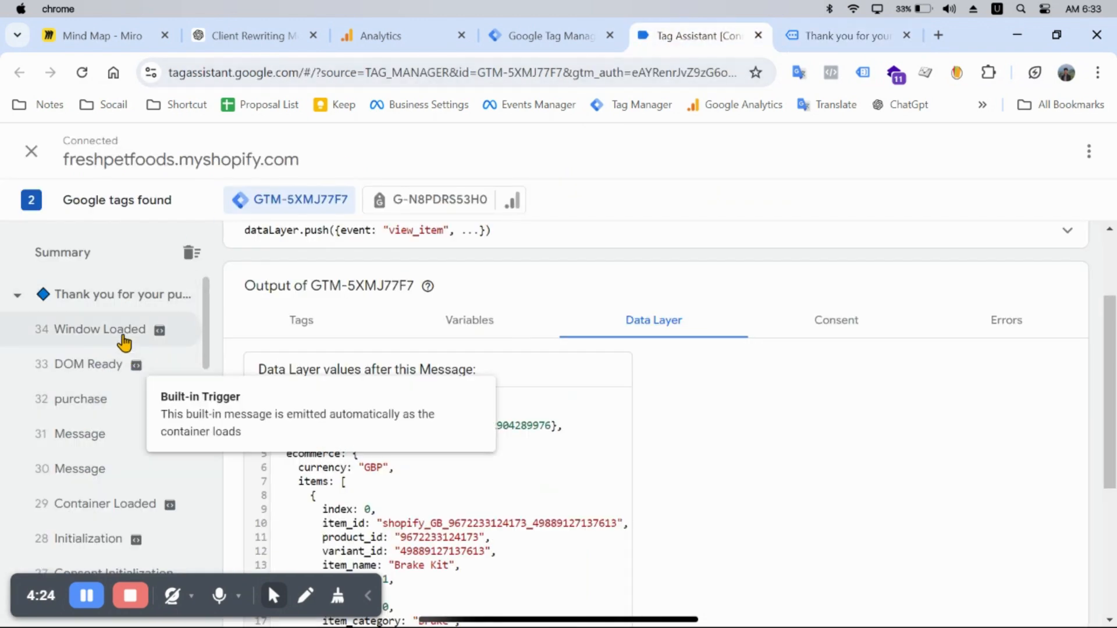
{"action": "left_click", "coordinate": [116, 401]}
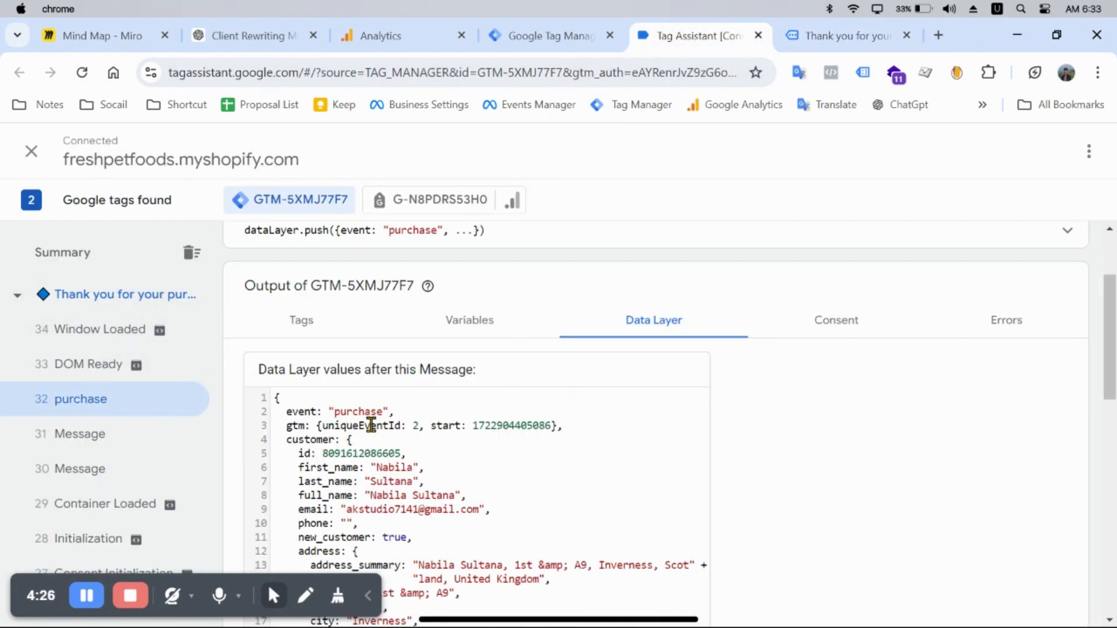
{"action": "scroll", "coordinate": [375, 427], "scroll_direction": "down", "scroll_amount": 2}
{"action": "scroll", "coordinate": [379, 430], "scroll_direction": "down", "scroll_amount": 4}
{"action": "scroll", "coordinate": [347, 331], "scroll_direction": "up", "scroll_amount": 2}
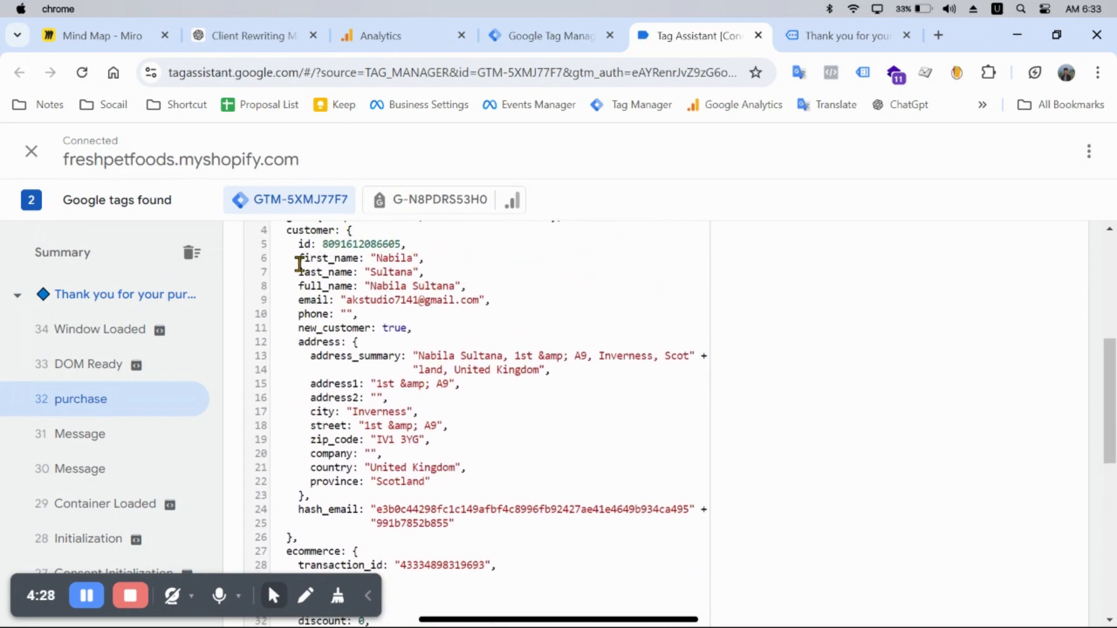
{"action": "left_click_drag", "start_coordinate": [299, 258], "coordinate": [360, 452]}
Examine the ecommerce section of the purchase Data Layer, from the transaction values to the purchased items
{"action": "scroll", "coordinate": [361, 452], "scroll_direction": "down", "scroll_amount": 5}
{"action": "scroll", "coordinate": [349, 326], "scroll_direction": "up", "scroll_amount": 2}
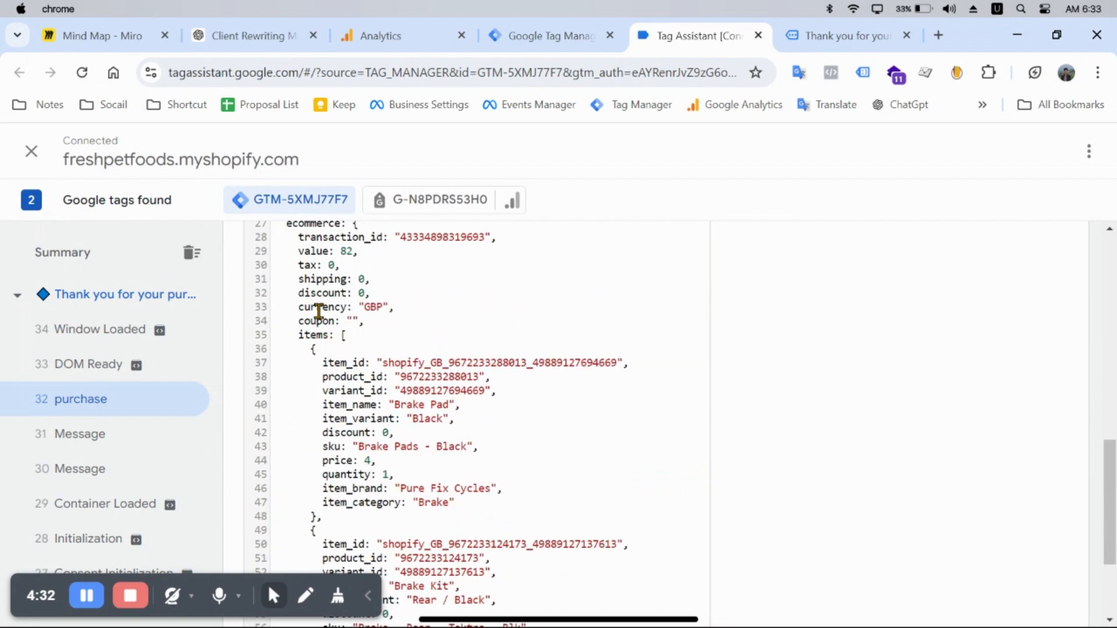
{"action": "left_click_drag", "start_coordinate": [286, 289], "coordinate": [327, 369]}
{"action": "left_click", "coordinate": [342, 341]}
{"action": "scroll", "coordinate": [384, 351], "scroll_direction": "down", "scroll_amount": 2}
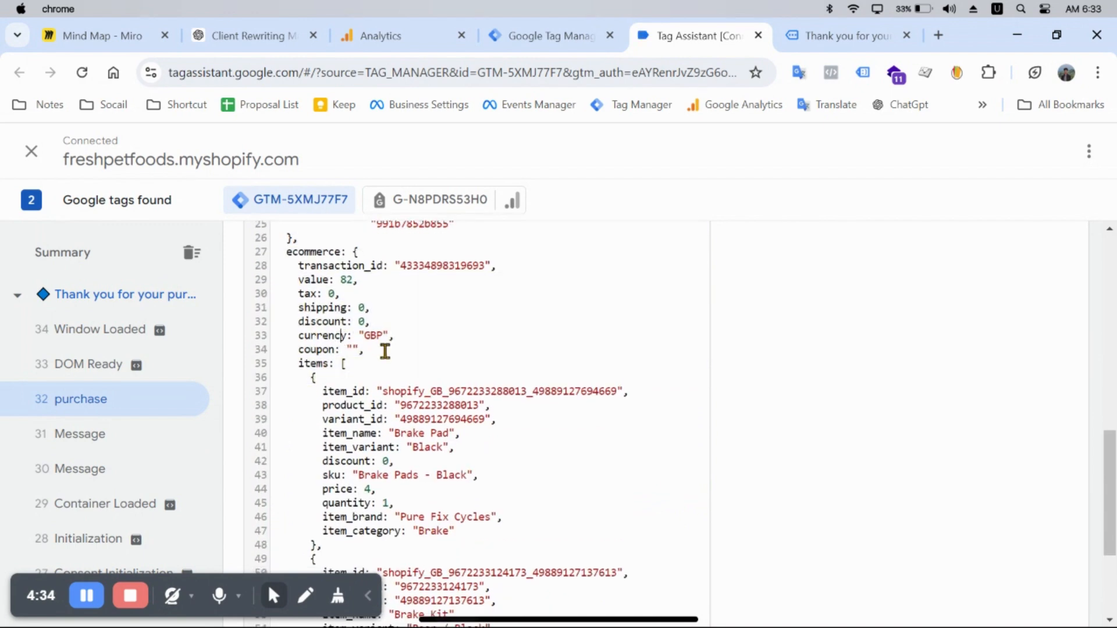
{"action": "scroll", "coordinate": [376, 479], "scroll_direction": "down", "scroll_amount": 2}
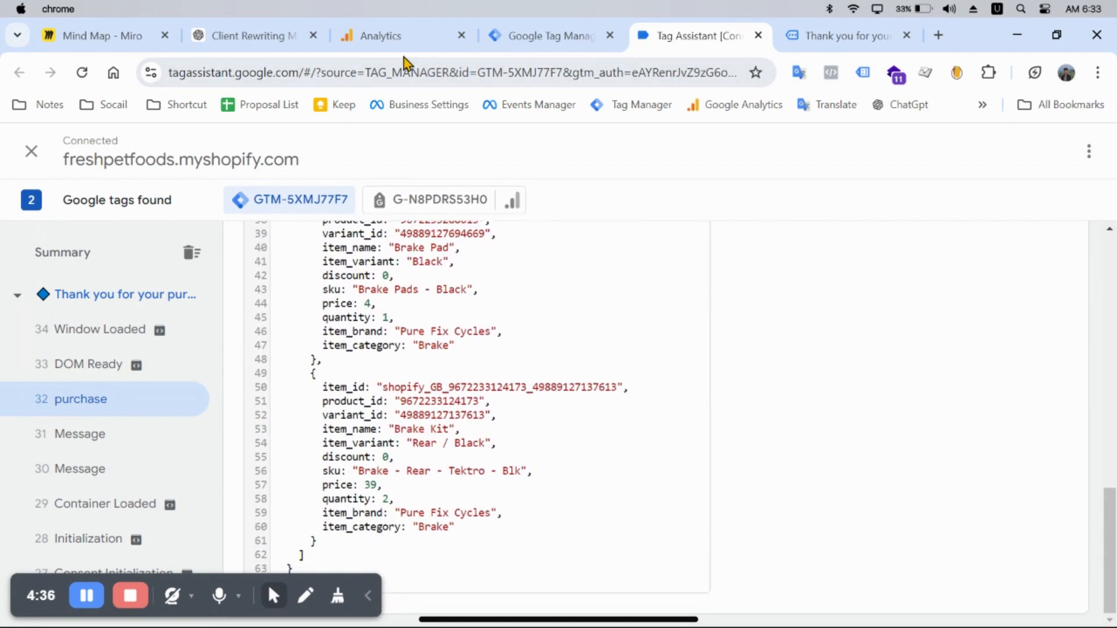
Switch to Google Analytics DebugView and examine the purchase event's parameters, including transaction_id, and its items before closing the event details
{"action": "left_click", "coordinate": [386, 47]}
{"action": "left_click", "coordinate": [794, 259]}
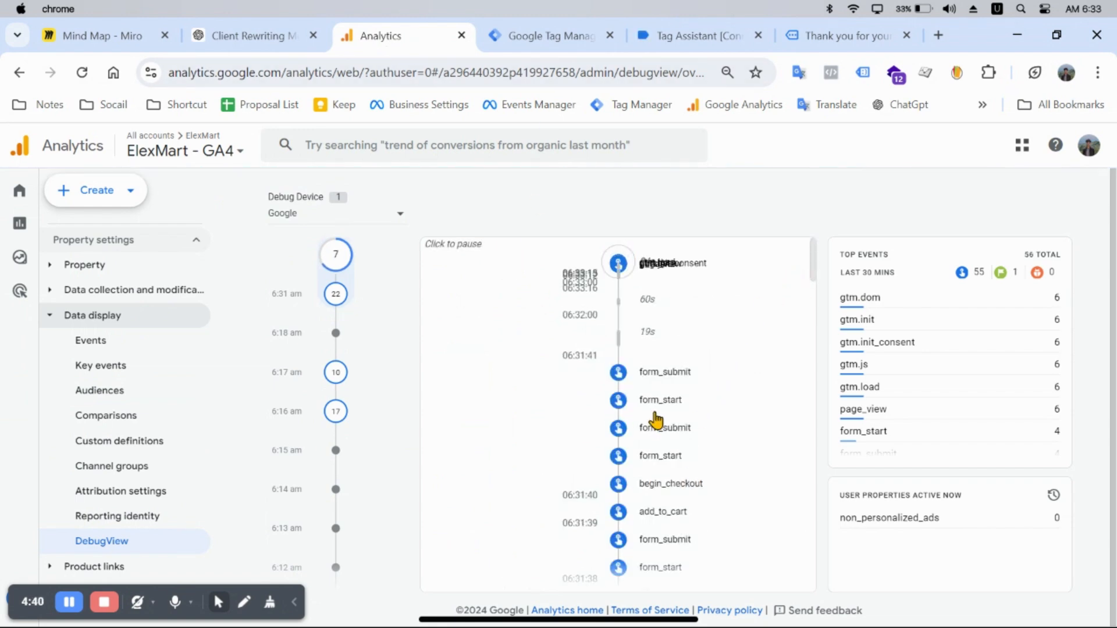
{"action": "scroll", "coordinate": [730, 430], "scroll_direction": "down", "scroll_amount": 4}
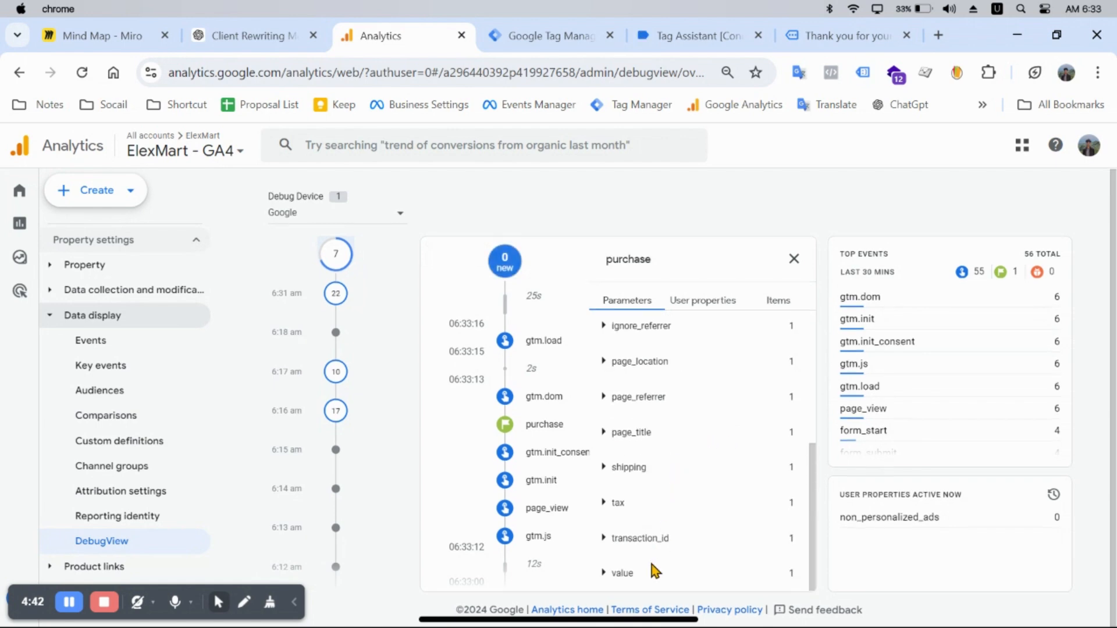
{"action": "left_click", "coordinate": [626, 536]}
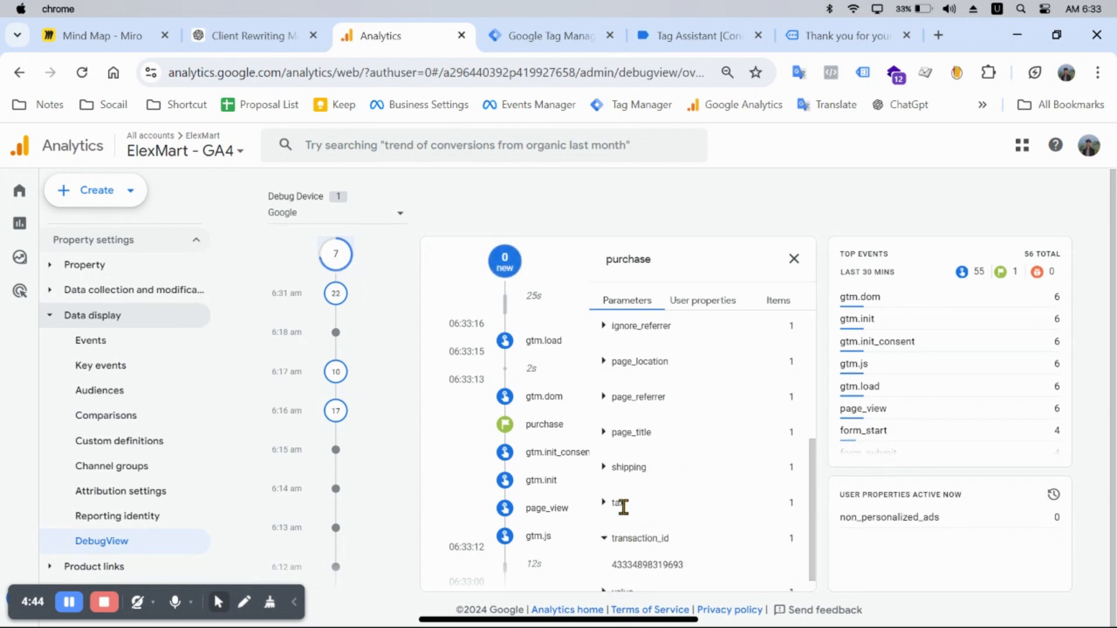
{"action": "scroll", "coordinate": [779, 339], "scroll_direction": "up", "scroll_amount": 4}
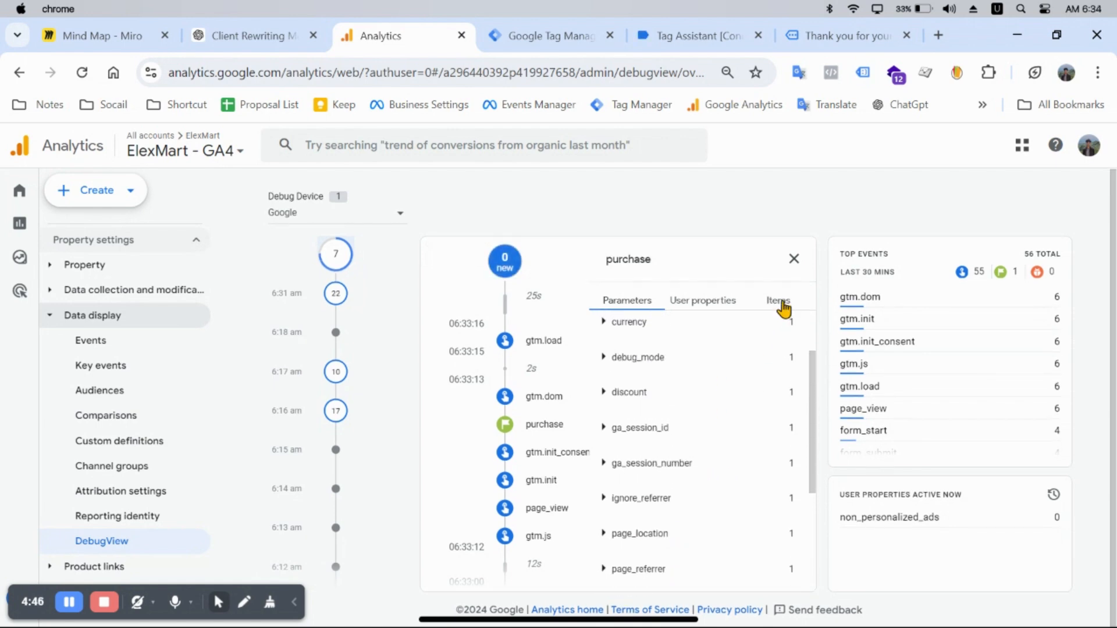
{"action": "left_click", "coordinate": [780, 301]}
{"action": "left_click", "coordinate": [618, 299]}
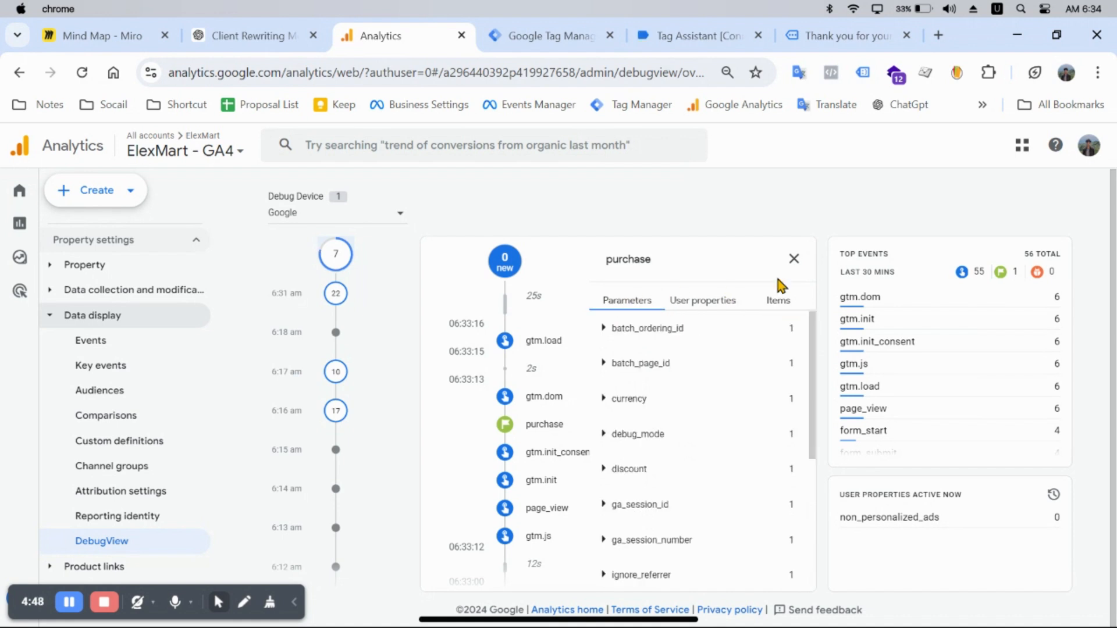
{"action": "left_click", "coordinate": [793, 259]}
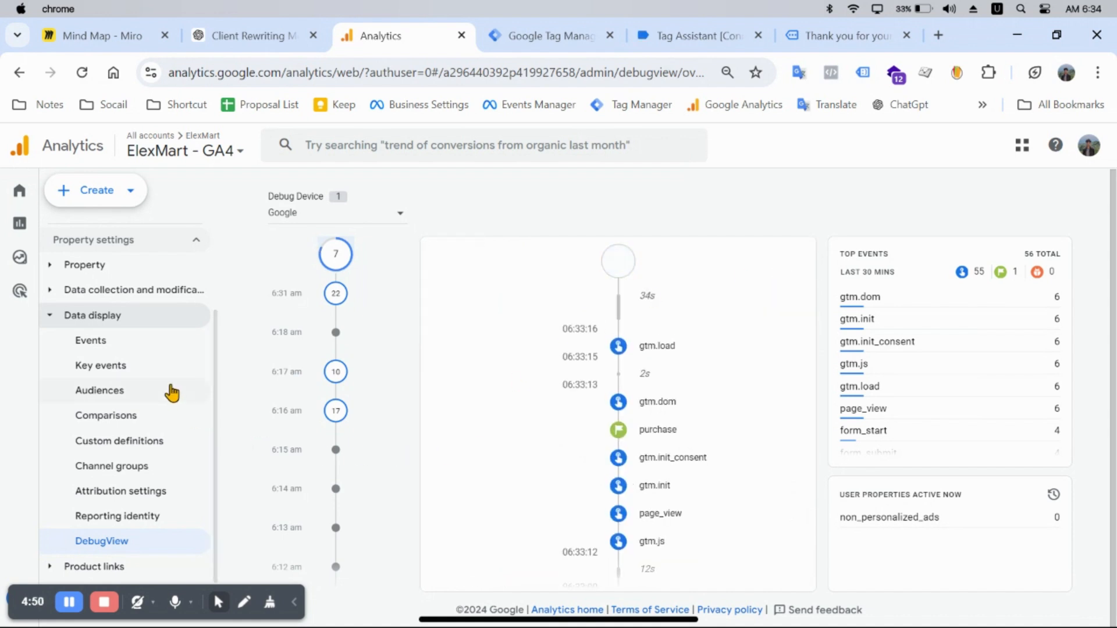
Switch back to the freshpetfoods web container's tags in Google Tag Manager
{"action": "left_click", "coordinate": [526, 38]}
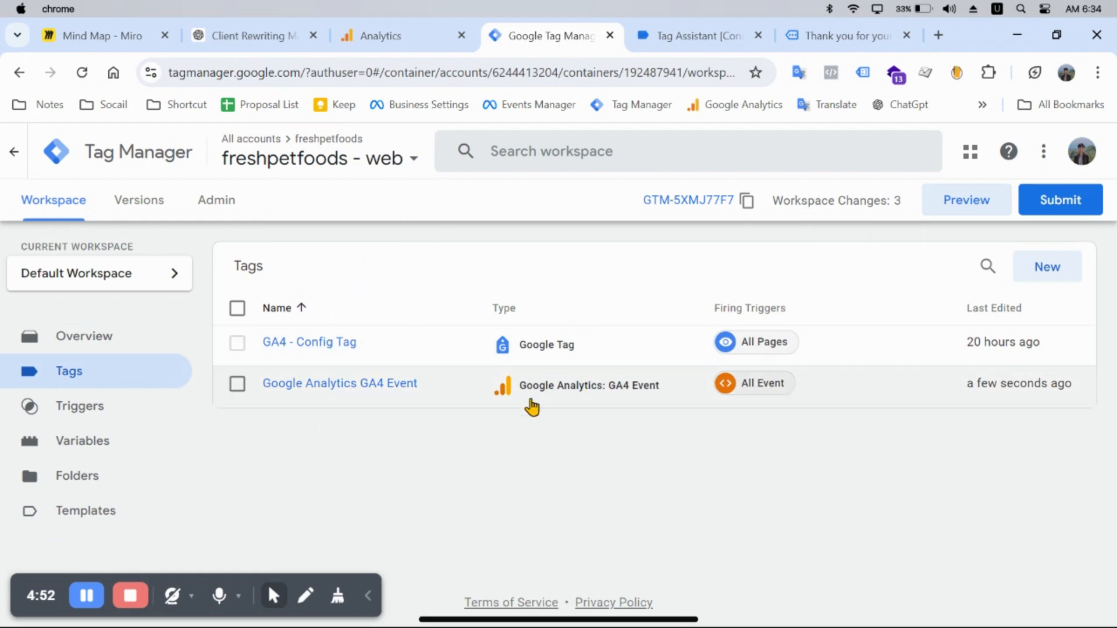